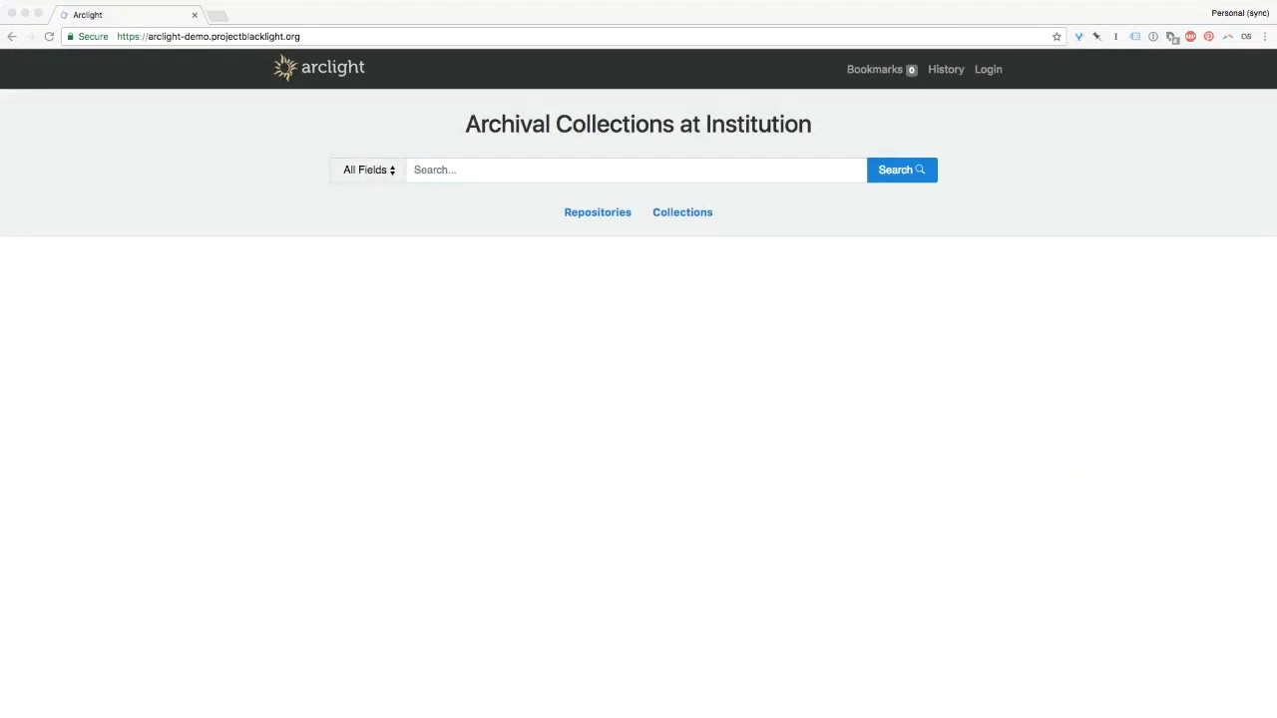
- Open the list of repositories and go to the Hoover Institution Archives page
{"action": "left_click", "coordinate": [589, 215]}
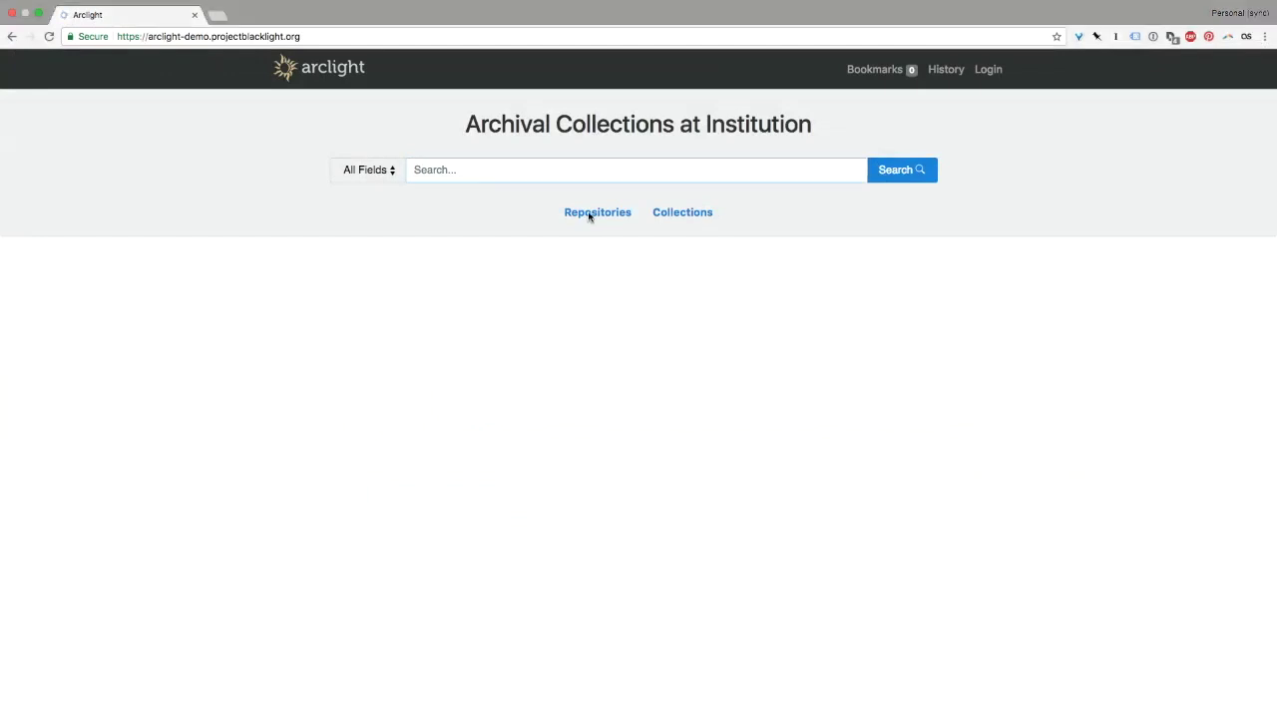
{"action": "left_click", "coordinate": [589, 214]}
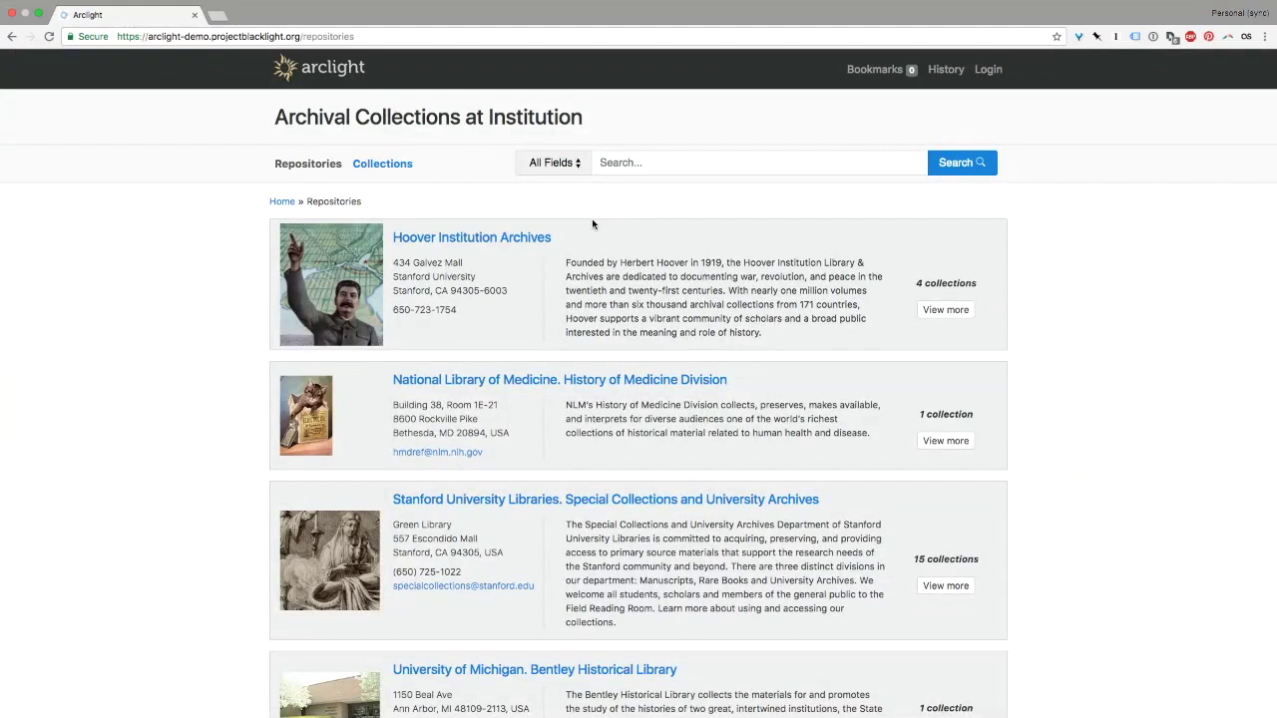
{"action": "scroll", "coordinate": [659, 409], "scroll_direction": "down", "scroll_amount": 2}
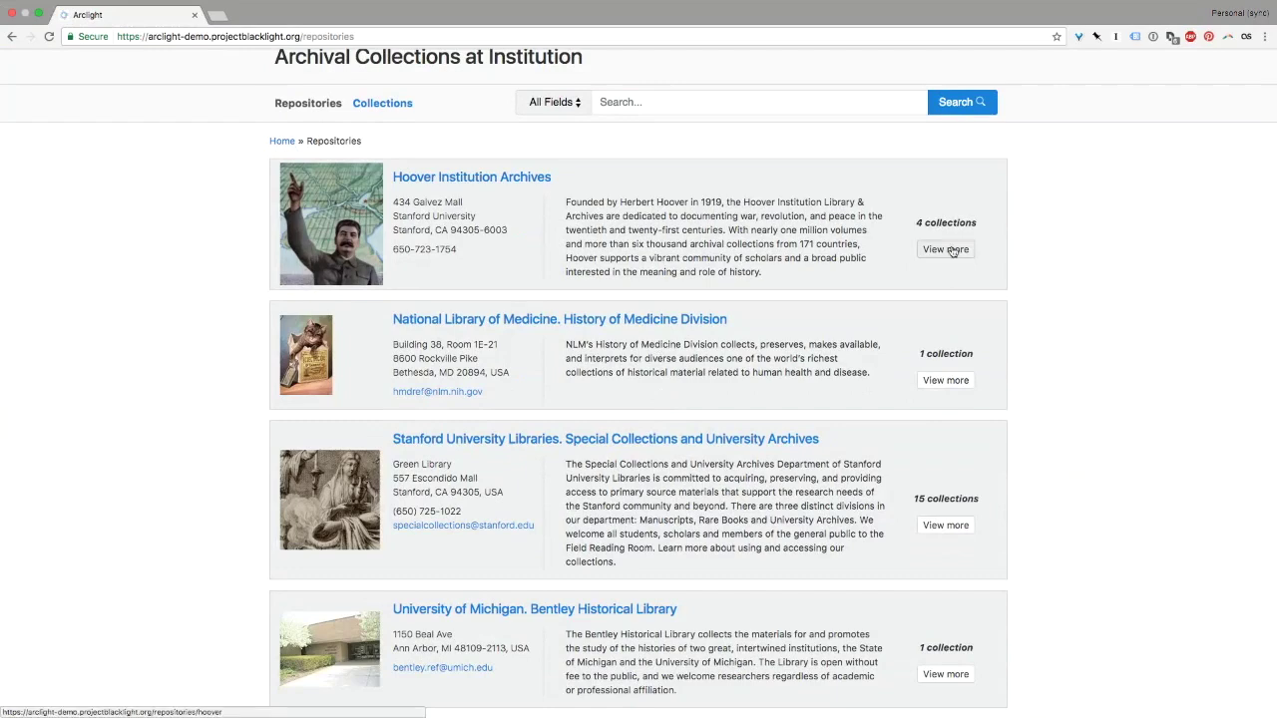
{"action": "left_click", "coordinate": [953, 251]}
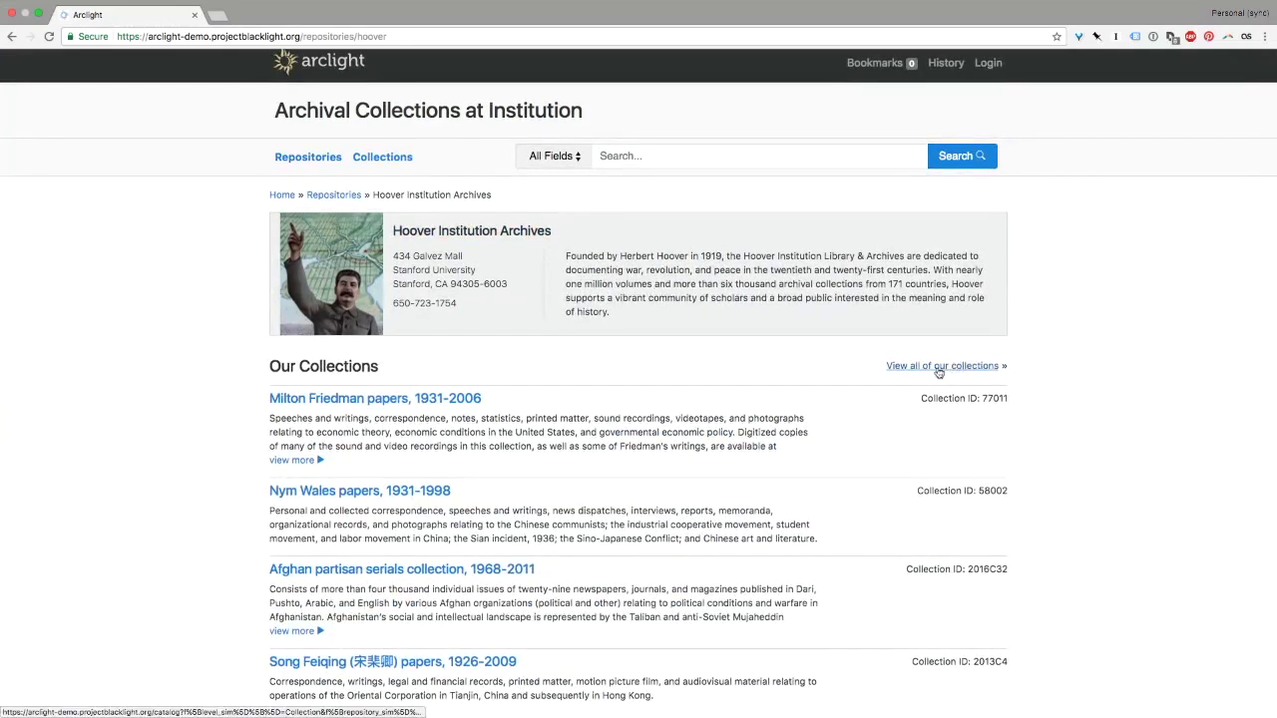
- Show all collections of the Hoover Institution Archives and look through the listed entries
{"action": "left_click", "coordinate": [941, 369]}
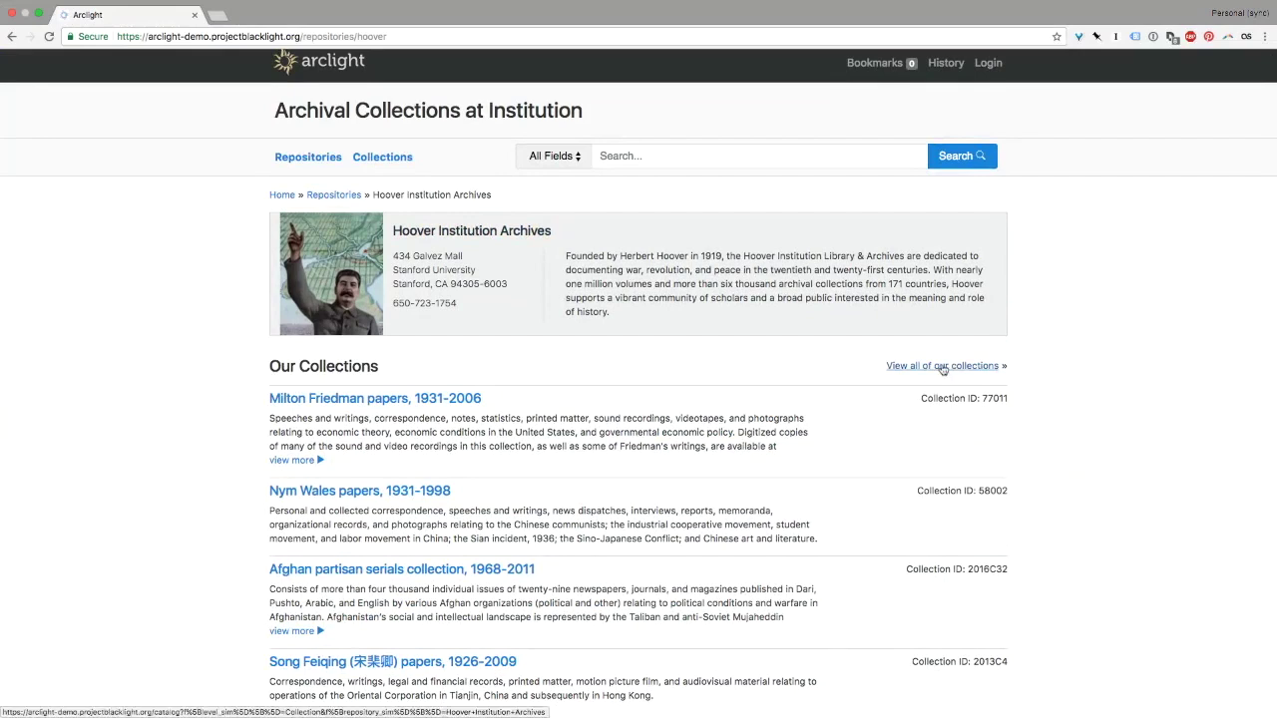
{"action": "left_click", "coordinate": [943, 366]}
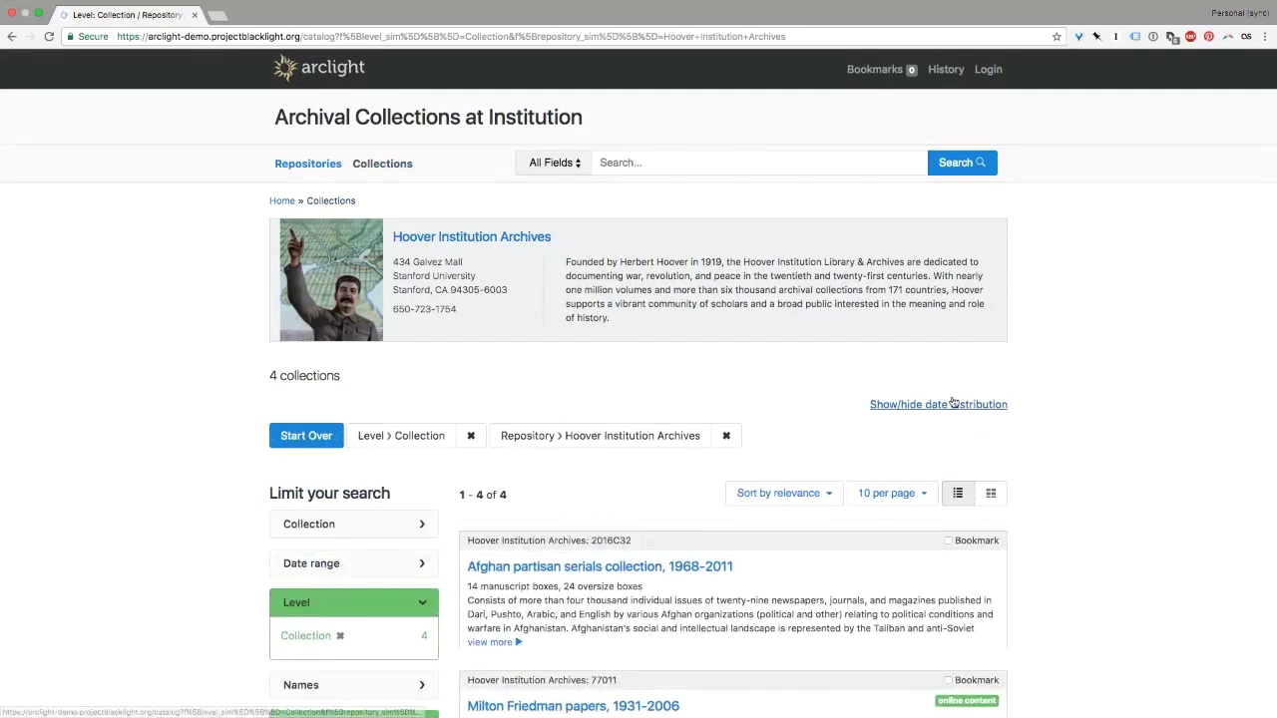
{"action": "scroll", "coordinate": [953, 402], "scroll_direction": "down", "scroll_amount": 3}
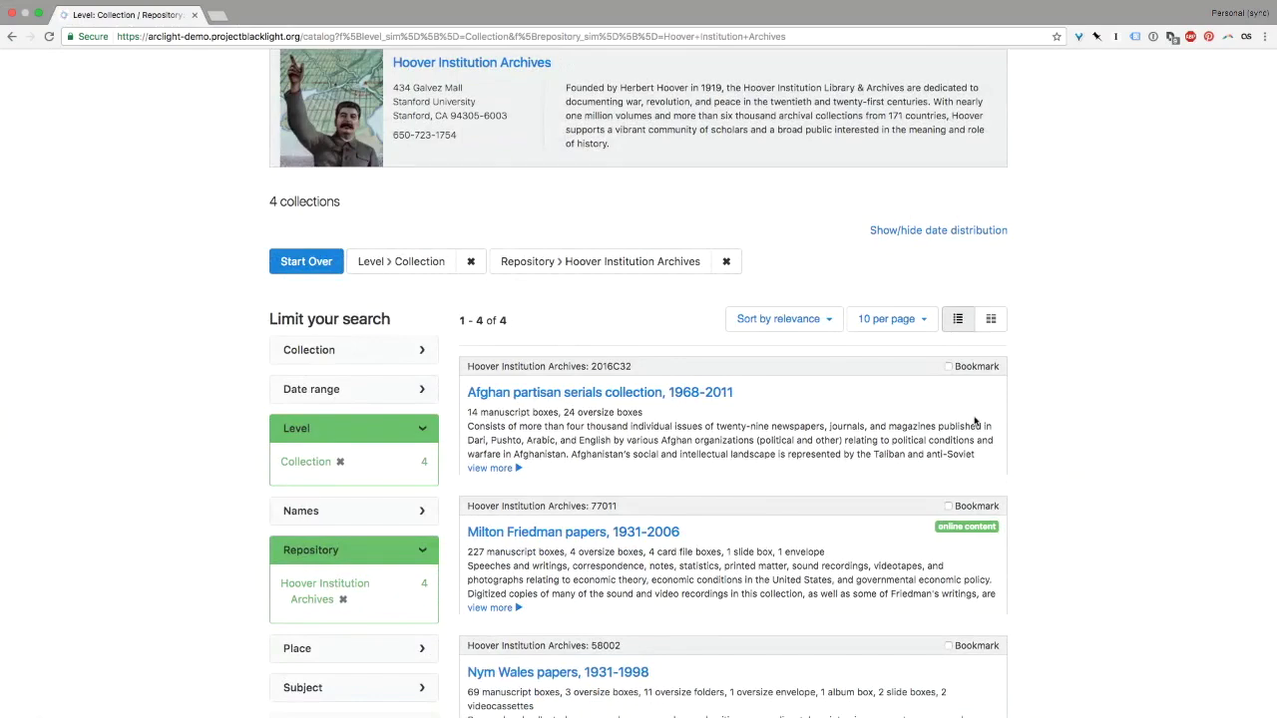
{"action": "scroll", "coordinate": [976, 421], "scroll_direction": "down", "scroll_amount": 2}
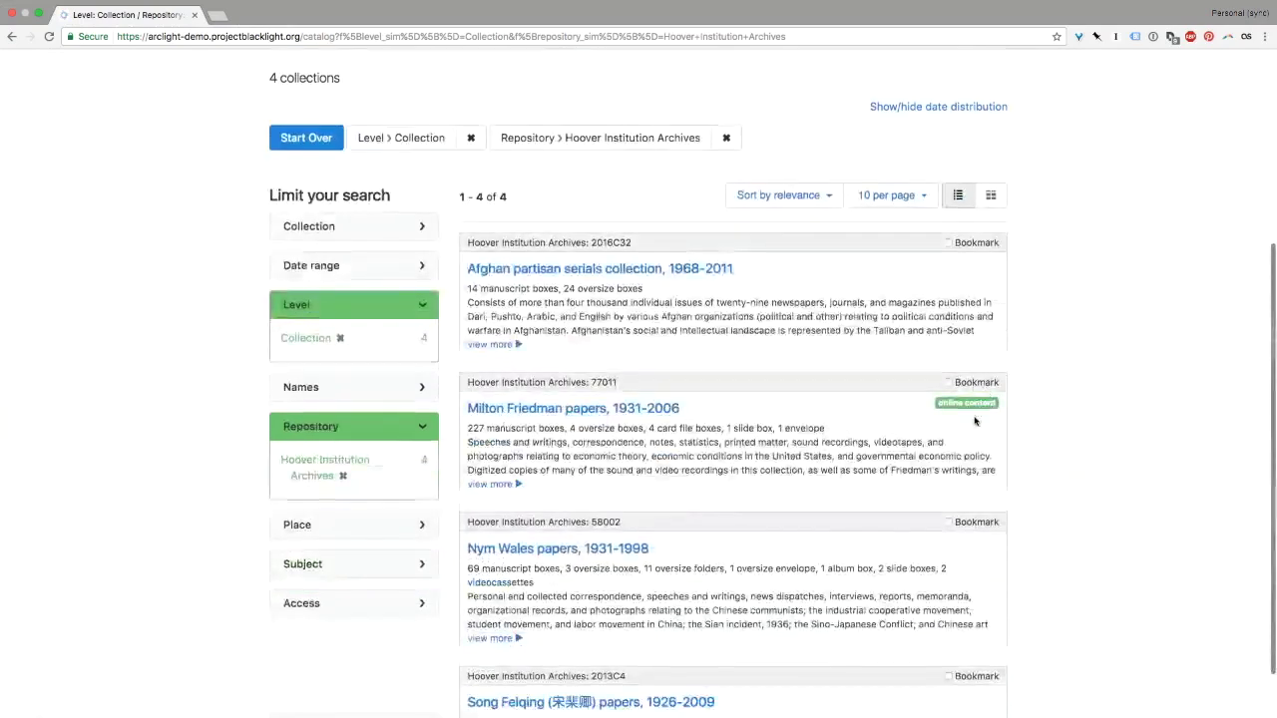
{"action": "scroll", "coordinate": [964, 379], "scroll_direction": "up", "scroll_amount": 3}
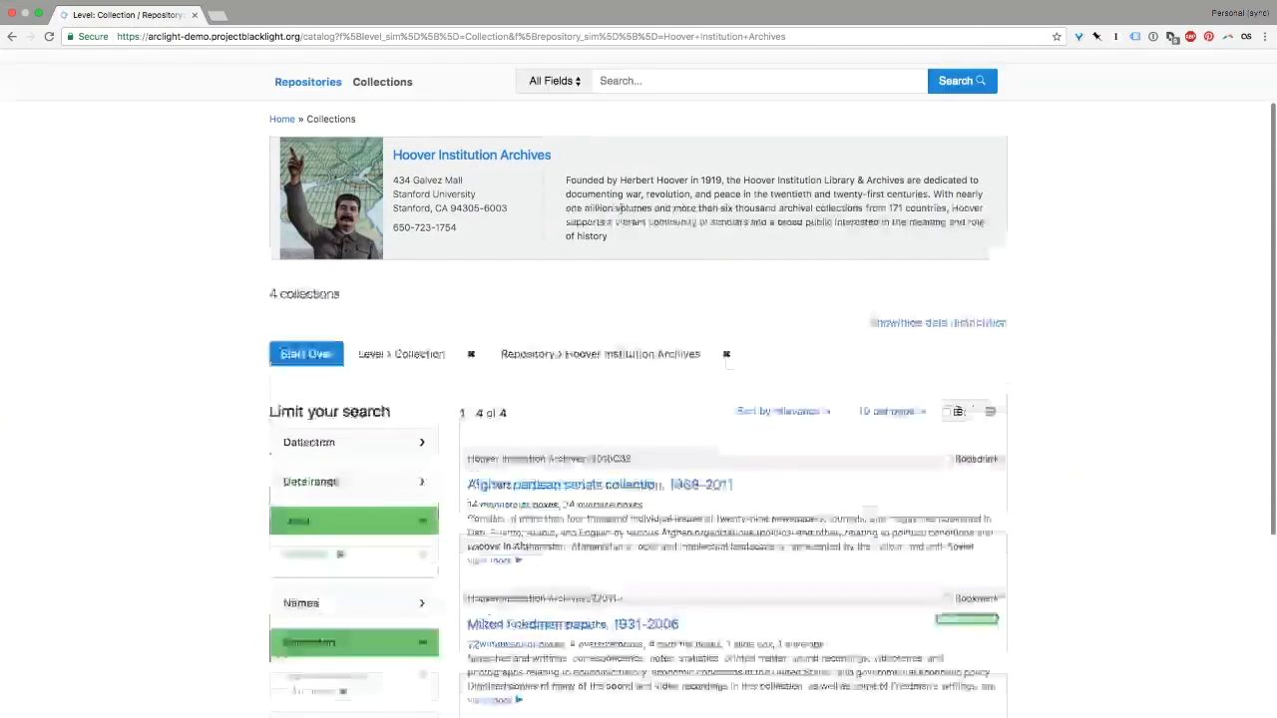
{"action": "scroll", "coordinate": [530, 177], "scroll_direction": "up", "scroll_amount": 2}
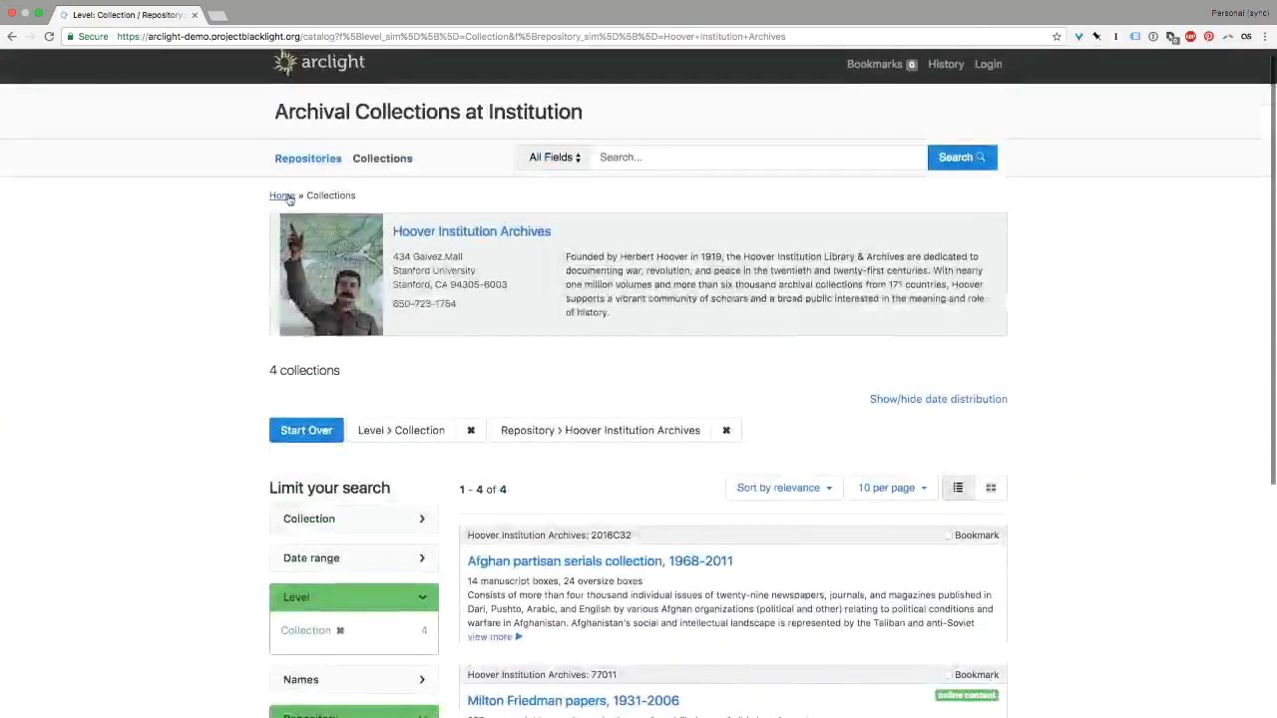
- Return to the home page, then open the list of all collections and examine its entries and filter categories
{"action": "left_click", "coordinate": [286, 197]}
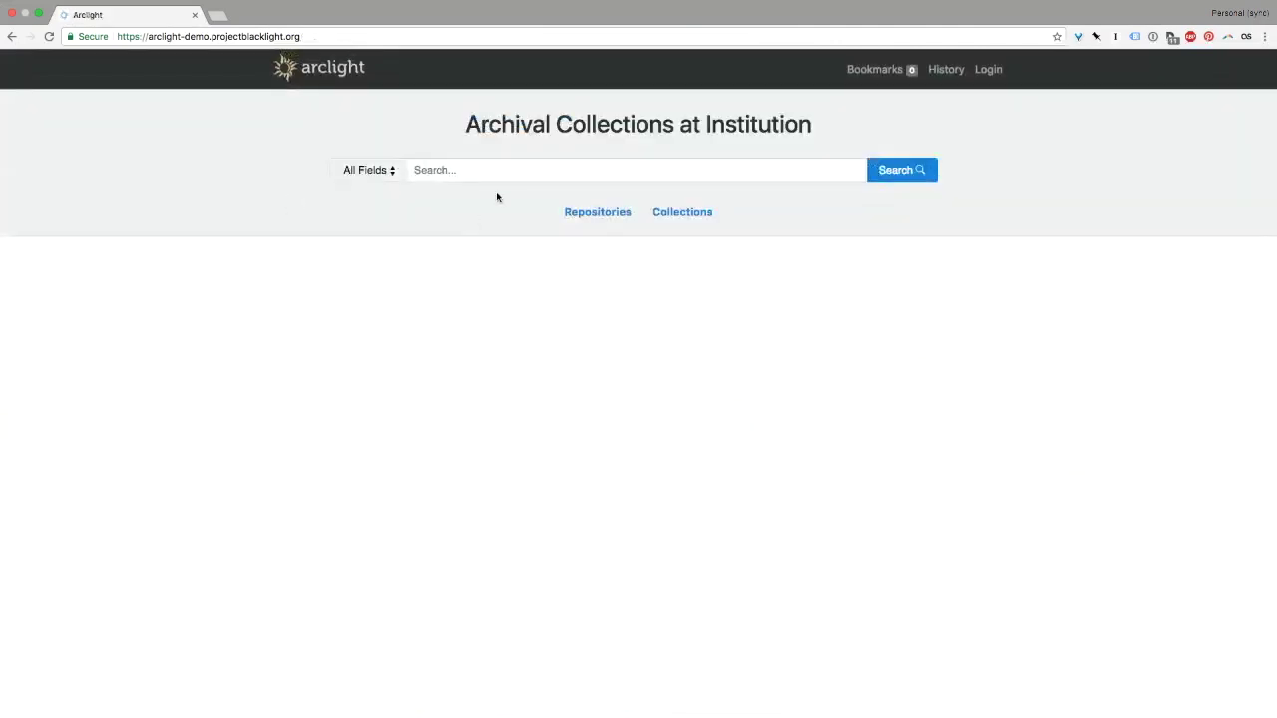
{"action": "left_click", "coordinate": [686, 222]}
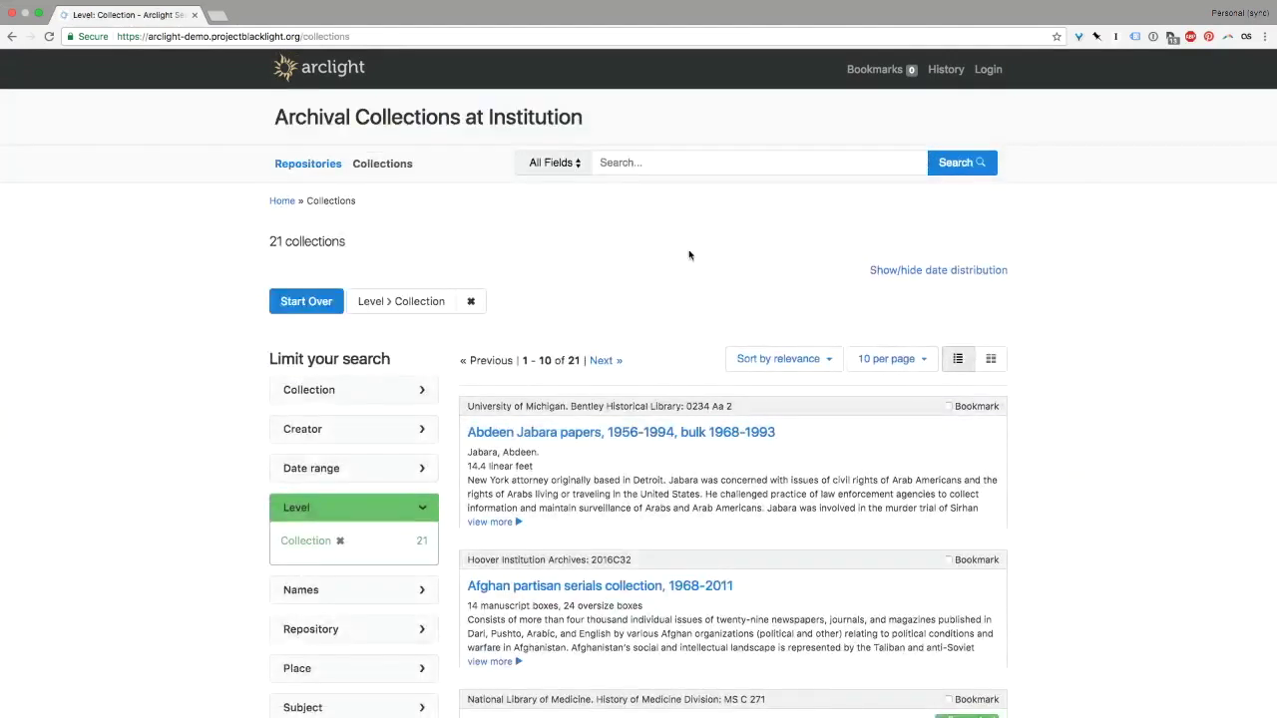
{"action": "scroll", "coordinate": [688, 255], "scroll_direction": "down", "scroll_amount": 2}
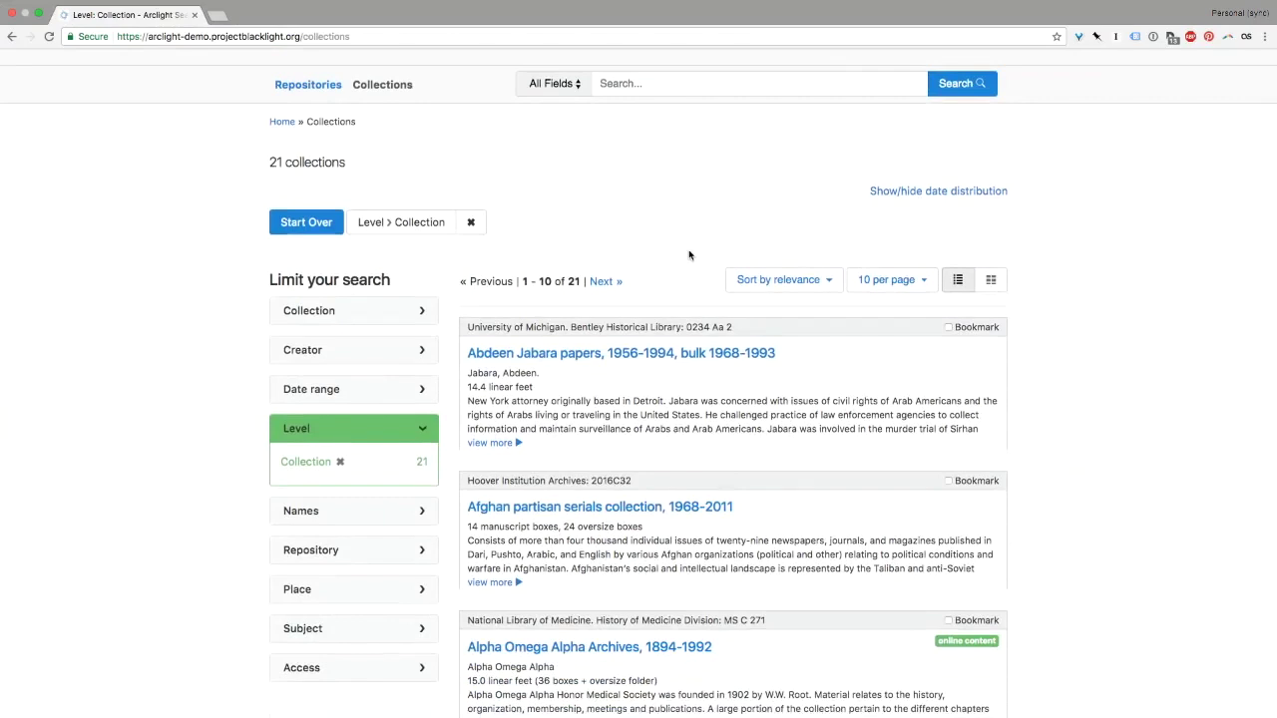
{"action": "scroll", "coordinate": [689, 255], "scroll_direction": "down", "scroll_amount": 1}
{"action": "scroll", "coordinate": [688, 255], "scroll_direction": "up", "scroll_amount": 2}
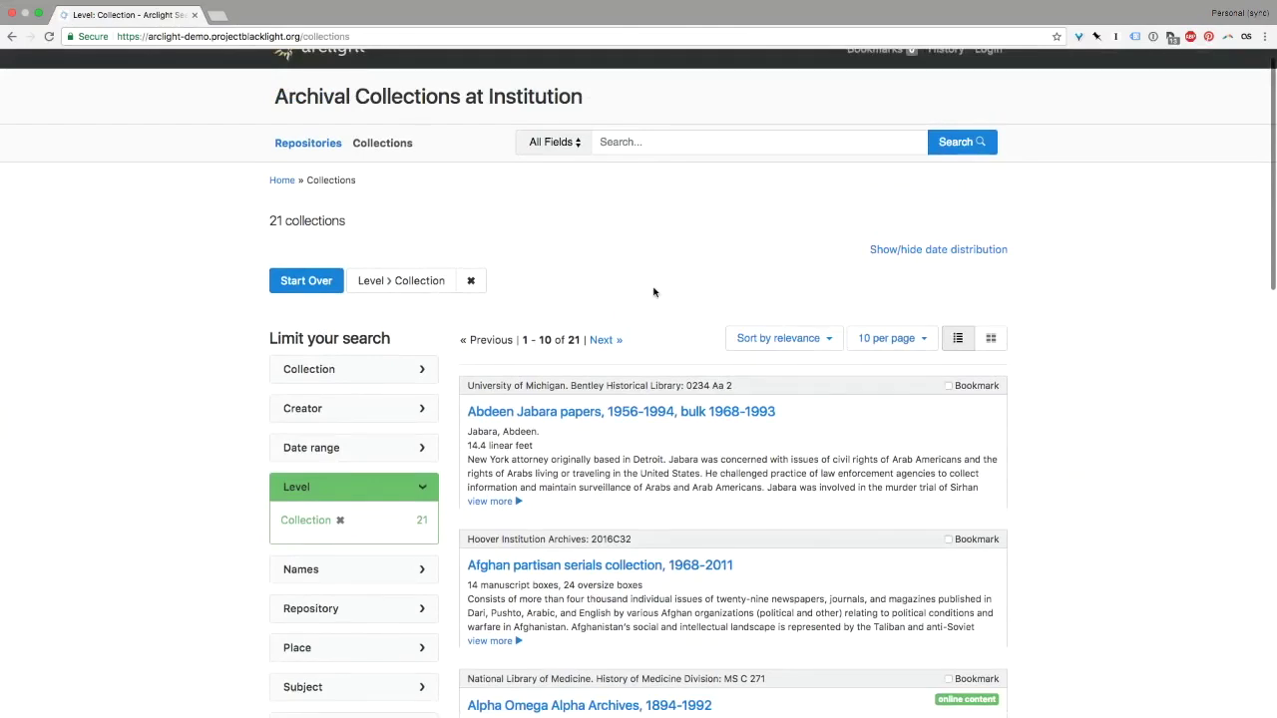
{"action": "scroll", "coordinate": [655, 290], "scroll_direction": "down", "scroll_amount": 2}
{"action": "scroll", "coordinate": [659, 292], "scroll_direction": "down", "scroll_amount": 5}
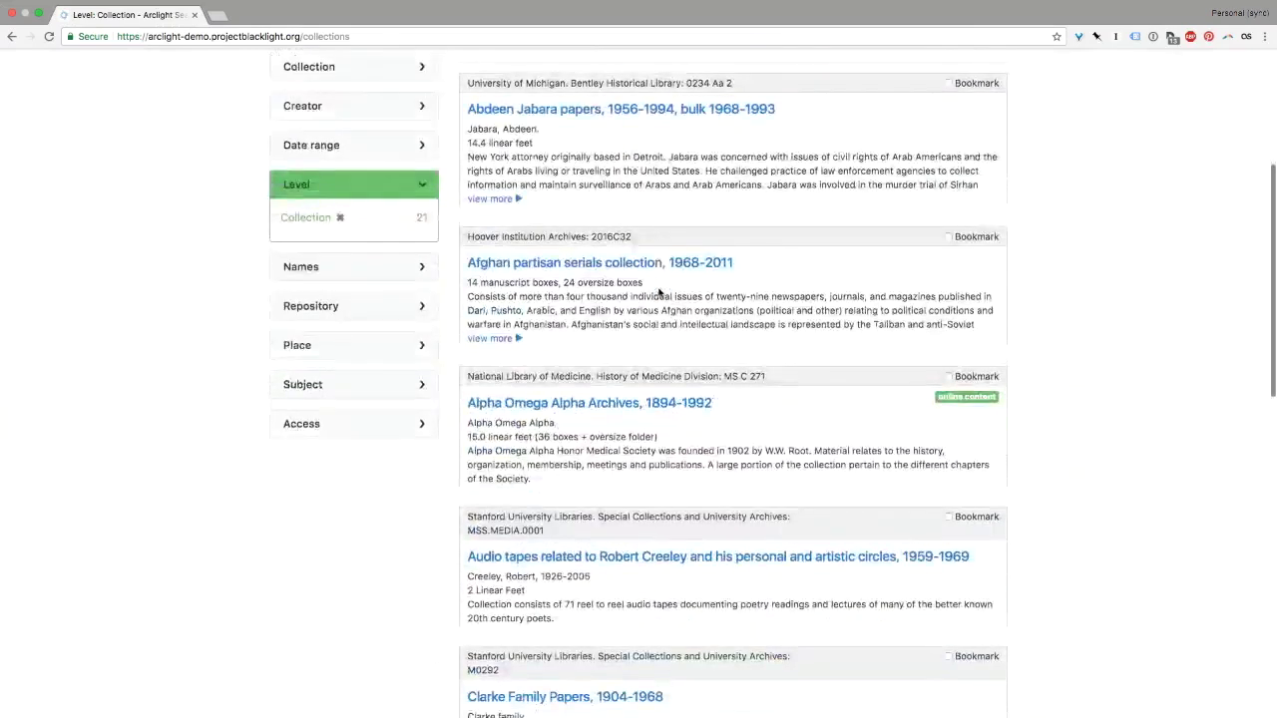
{"action": "scroll", "coordinate": [659, 291], "scroll_direction": "down", "scroll_amount": 3}
{"action": "scroll", "coordinate": [658, 291], "scroll_direction": "down", "scroll_amount": 2}
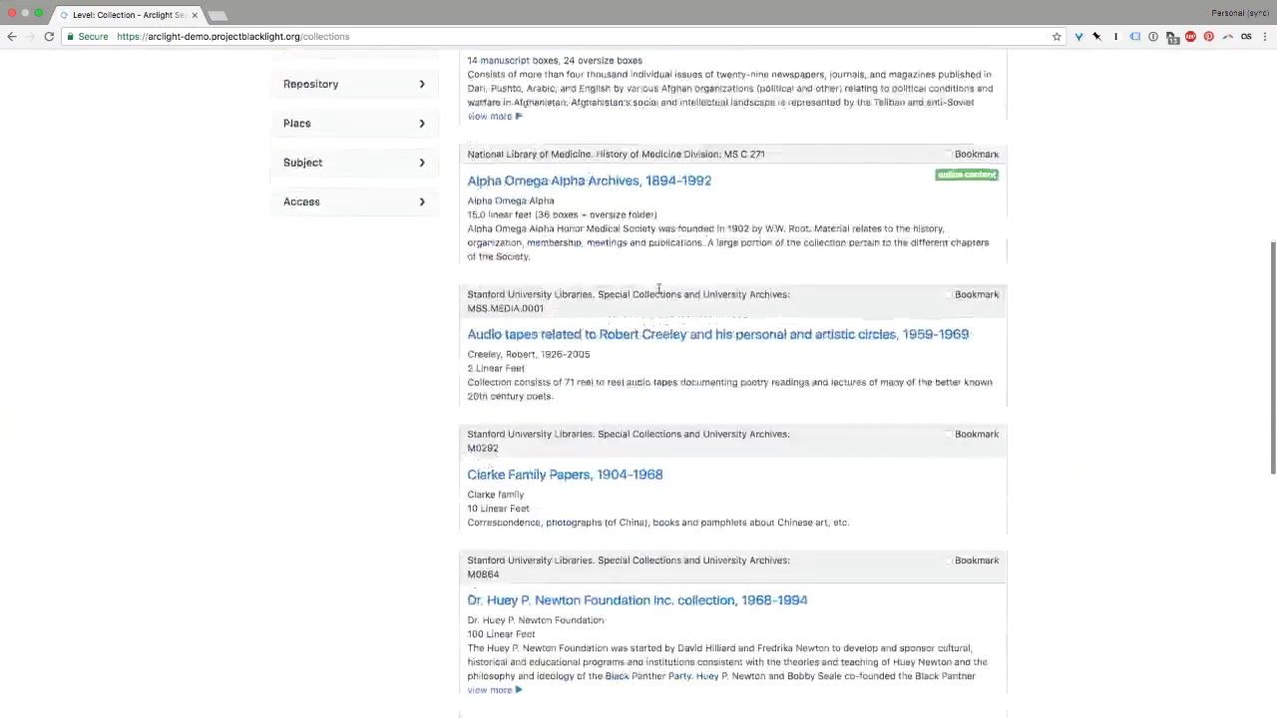
{"action": "scroll", "coordinate": [659, 291], "scroll_direction": "down", "scroll_amount": 2}
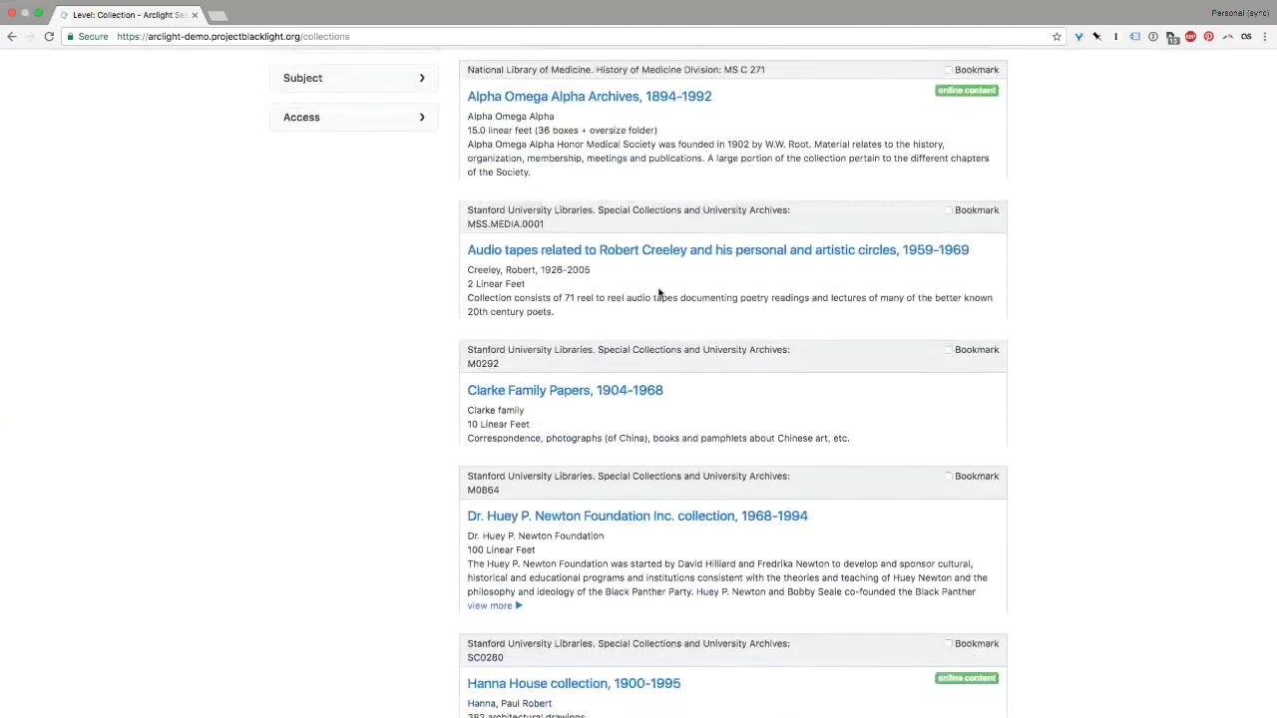
{"action": "scroll", "coordinate": [659, 292], "scroll_direction": "up", "scroll_amount": 3}
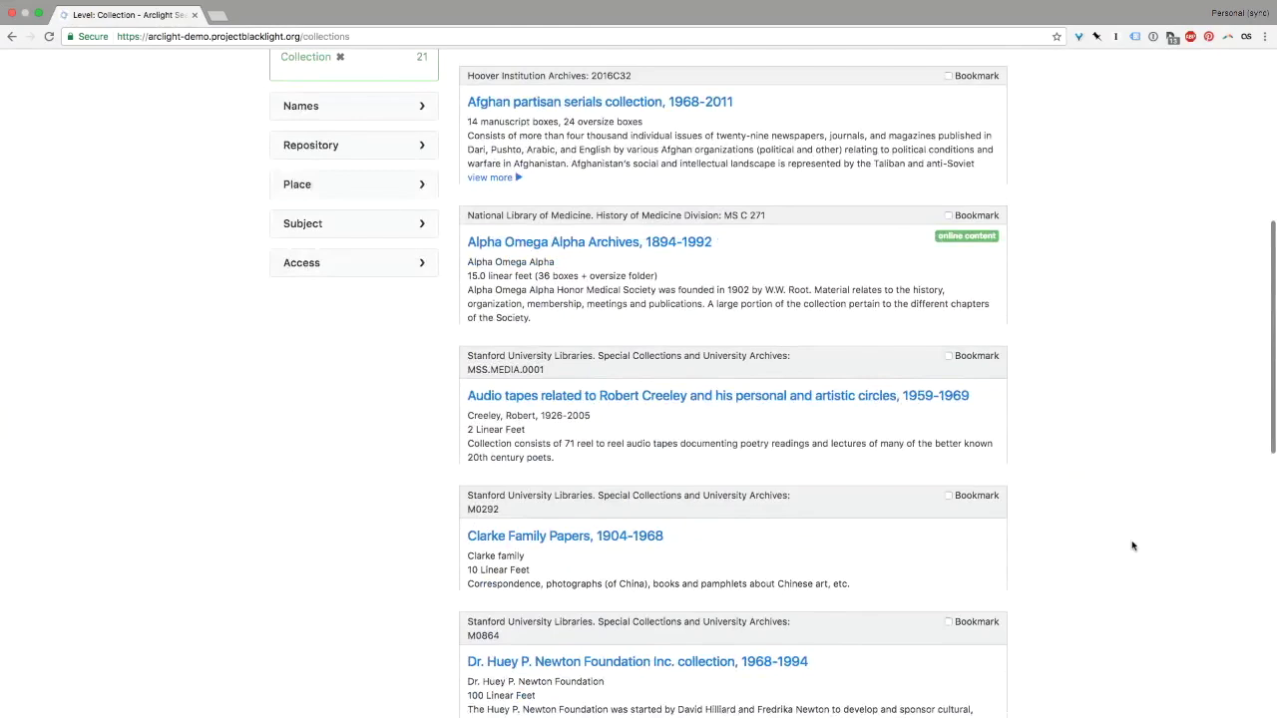
{"action": "scroll", "coordinate": [1132, 546], "scroll_direction": "down", "scroll_amount": 8}
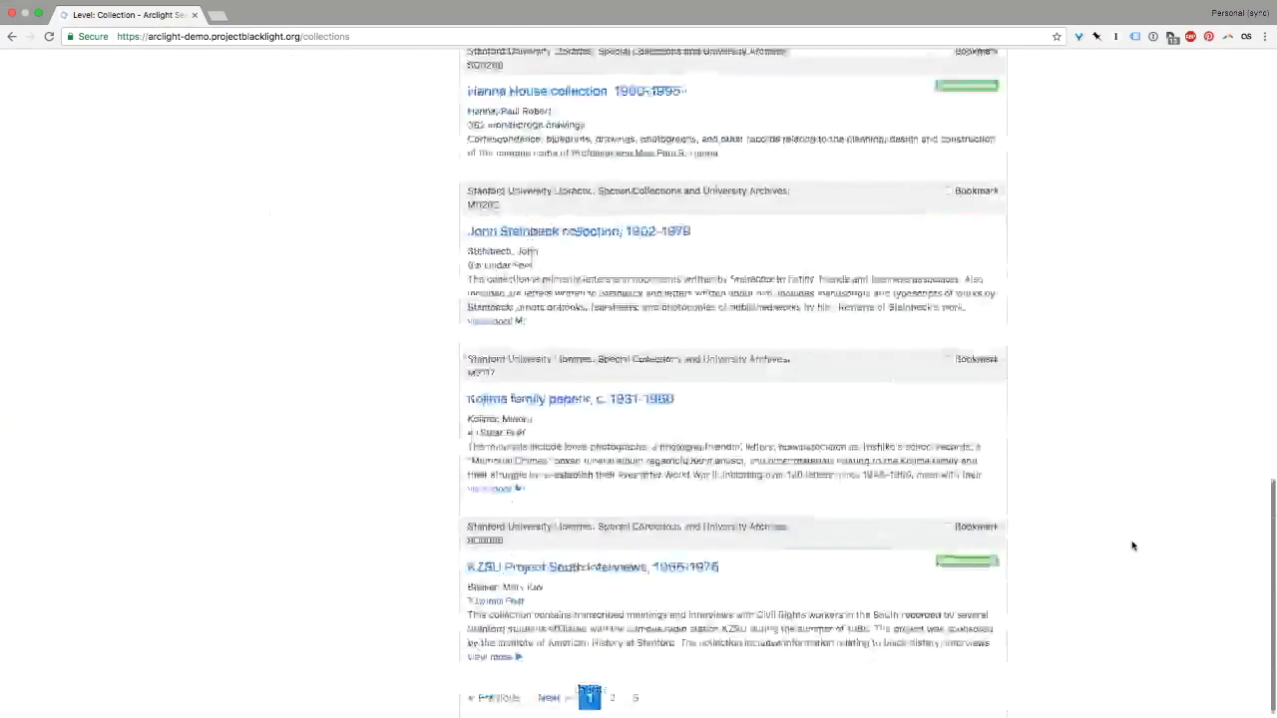
{"action": "scroll", "coordinate": [1133, 546], "scroll_direction": "up", "scroll_amount": 3}
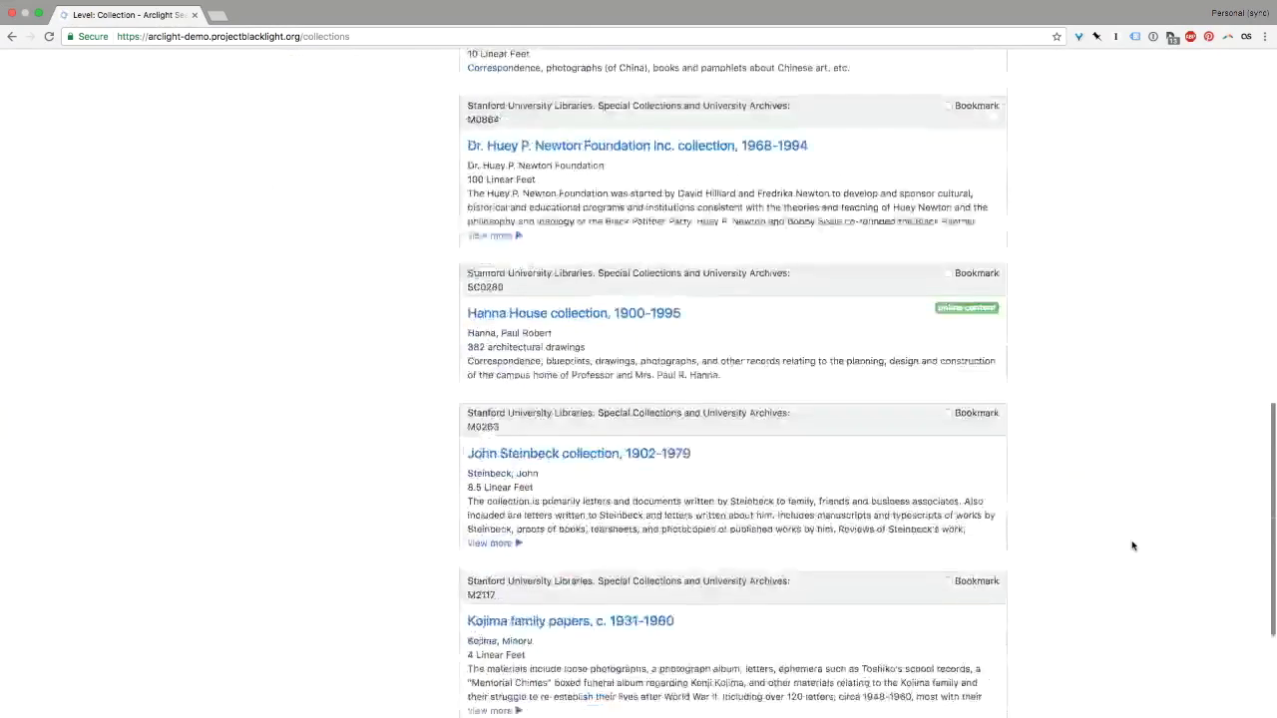
{"action": "scroll", "coordinate": [1132, 541], "scroll_direction": "up", "scroll_amount": 15}
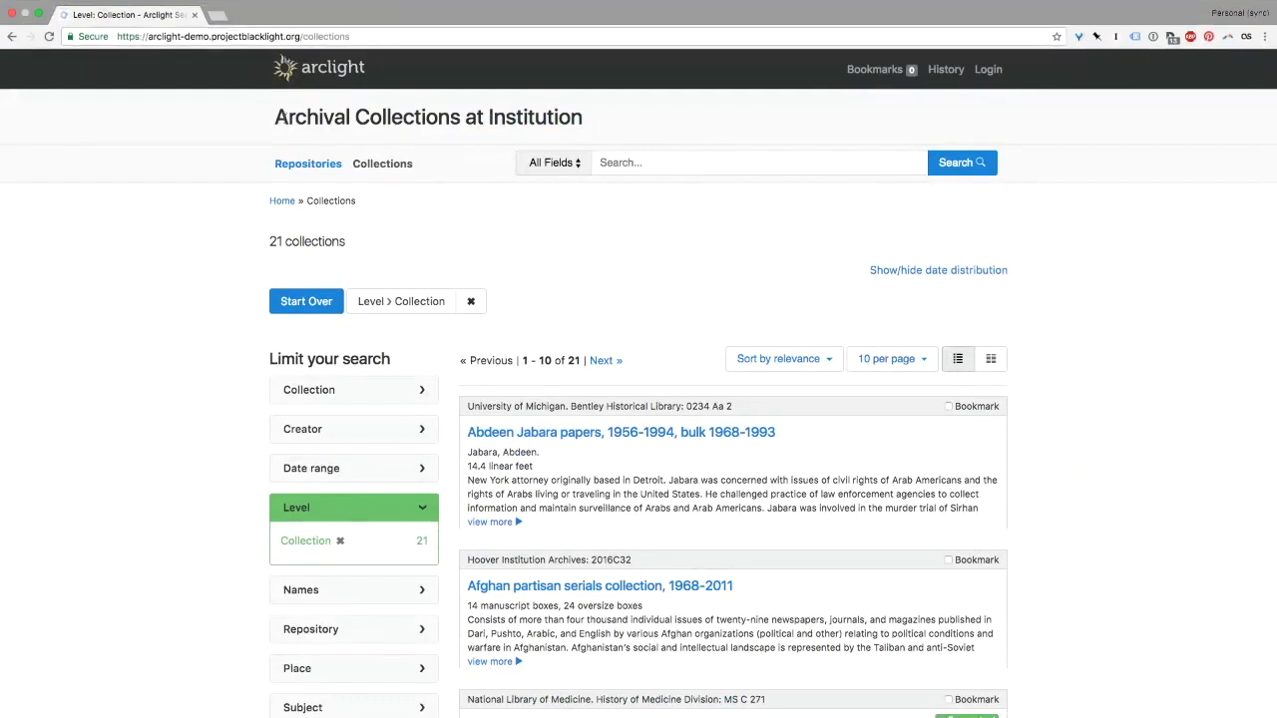
- From the home page, search all fields for the suggested term "photographs" and review the matching items
{"action": "left_click", "coordinate": [300, 88]}
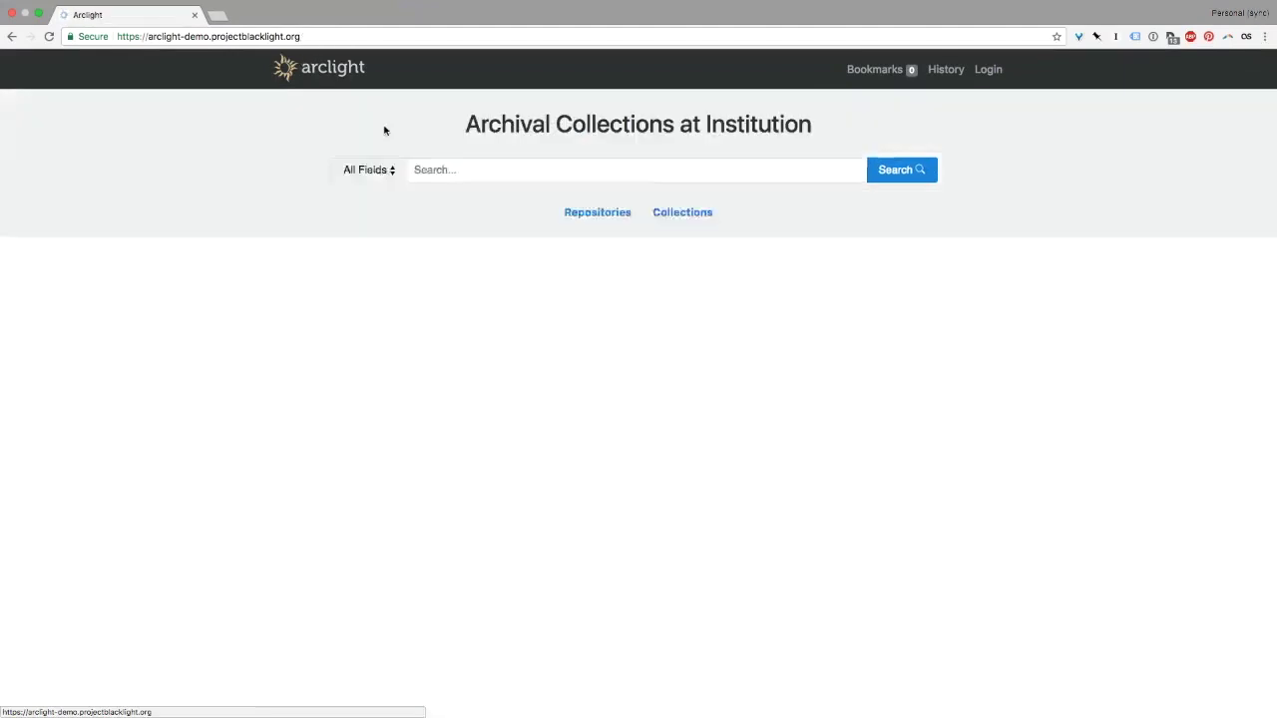
{"action": "left_click", "coordinate": [526, 183]}
{"action": "type", "text": "phot"}
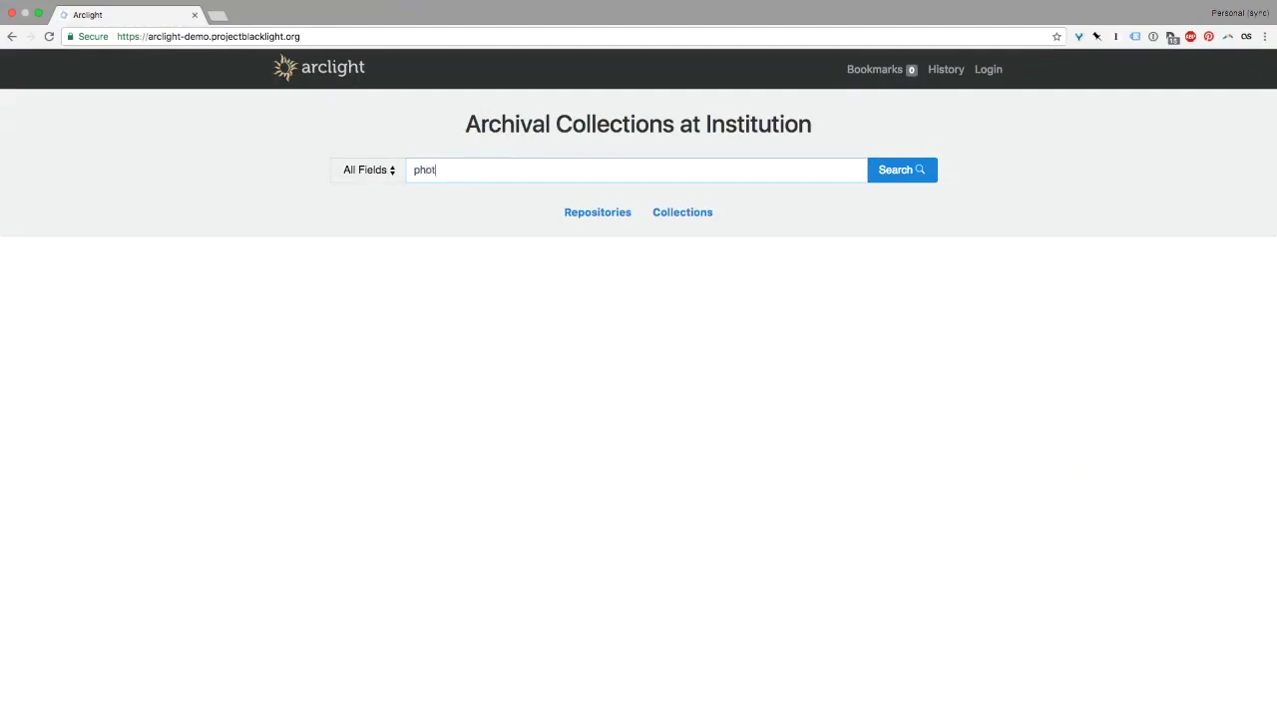
{"action": "type", "text": "o"}
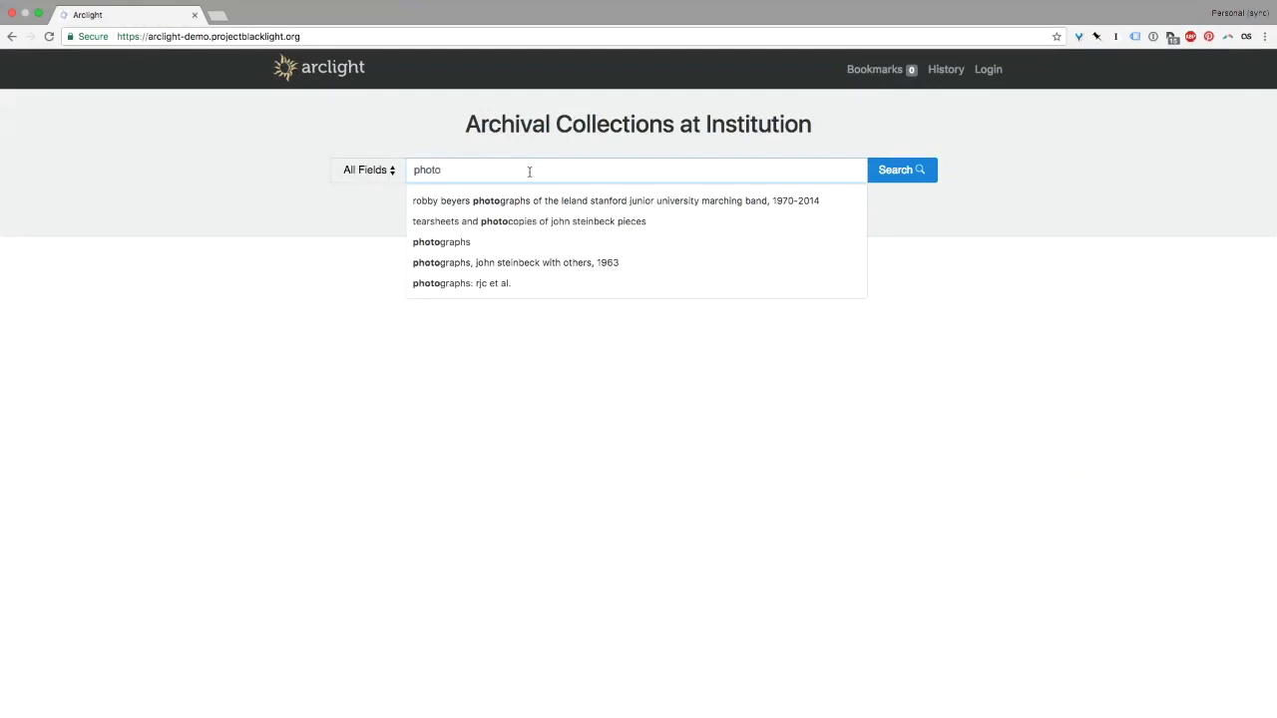
{"action": "left_click", "coordinate": [442, 240]}
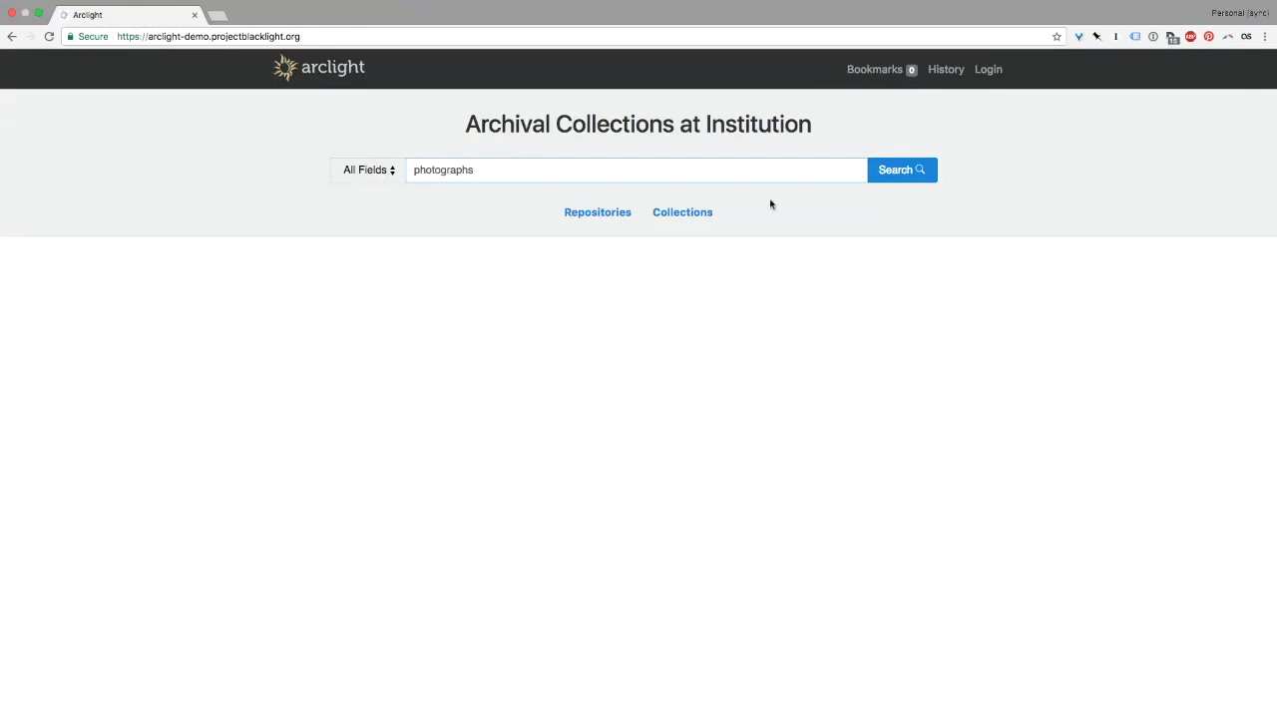
{"action": "left_click", "coordinate": [901, 173]}
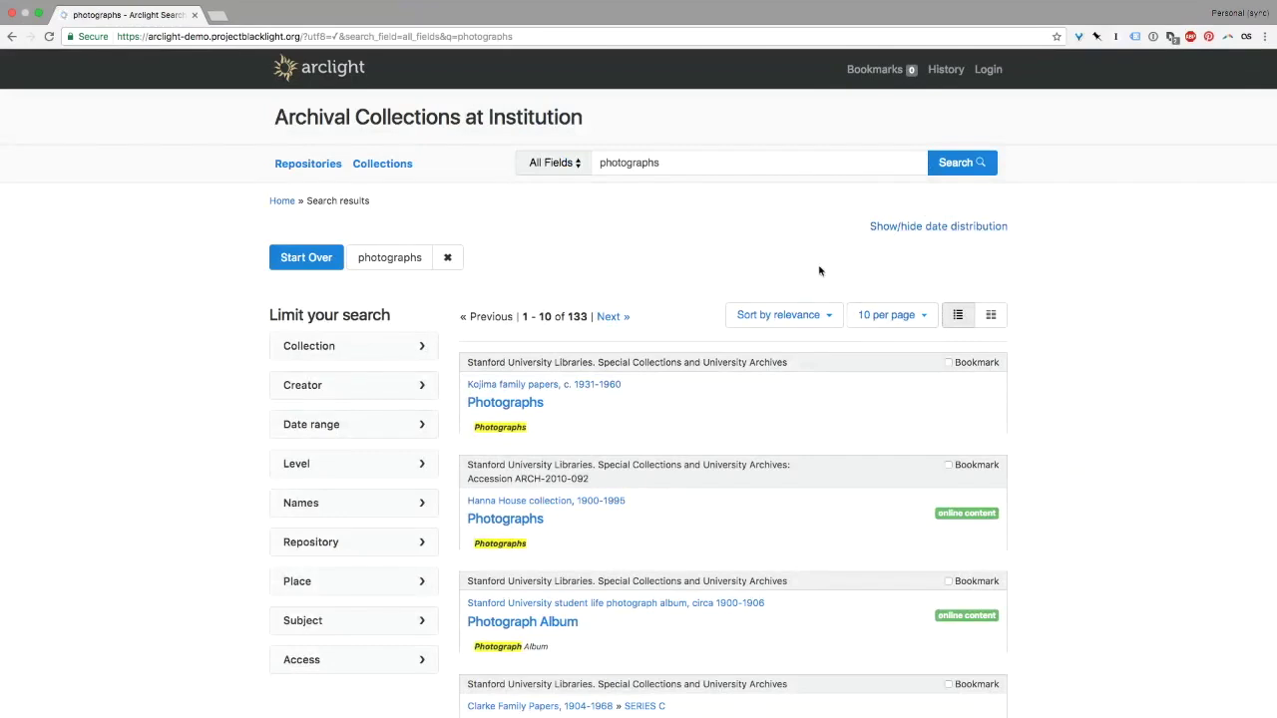
{"action": "scroll", "coordinate": [776, 344], "scroll_direction": "down", "scroll_amount": 1}
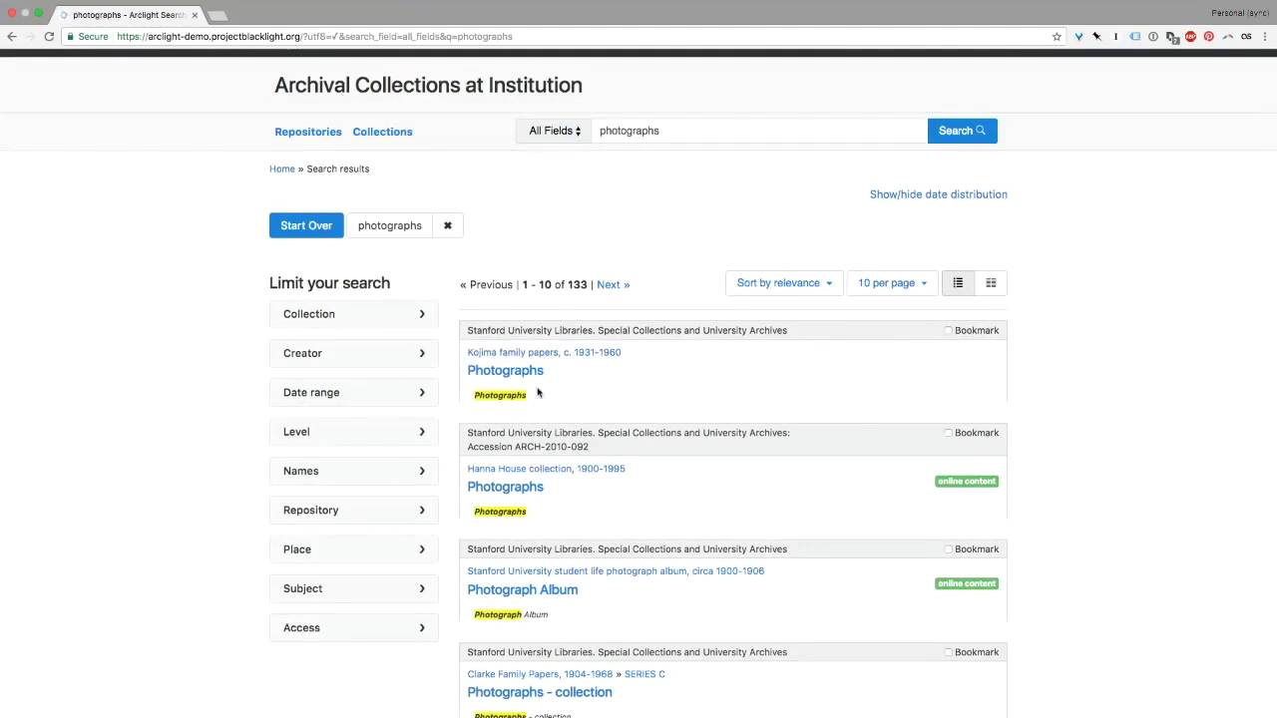
{"action": "scroll", "coordinate": [512, 400], "scroll_direction": "down", "scroll_amount": 1}
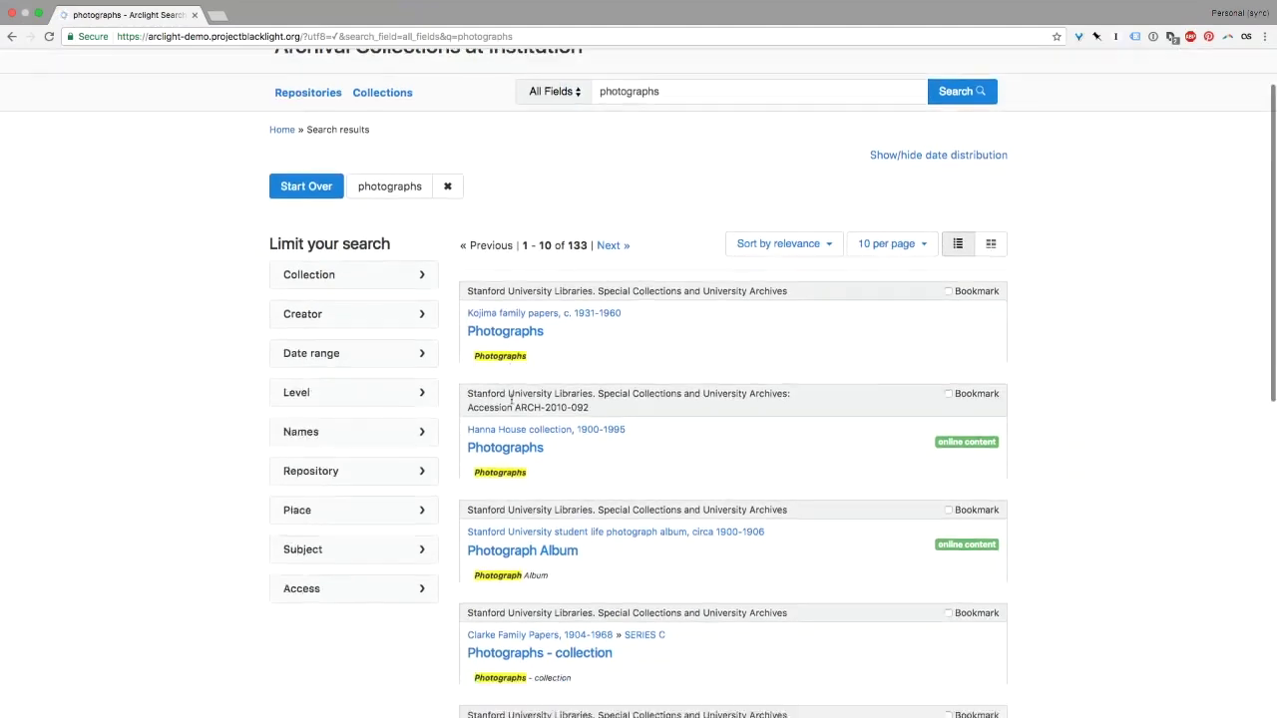
{"action": "scroll", "coordinate": [511, 400], "scroll_direction": "down", "scroll_amount": 1}
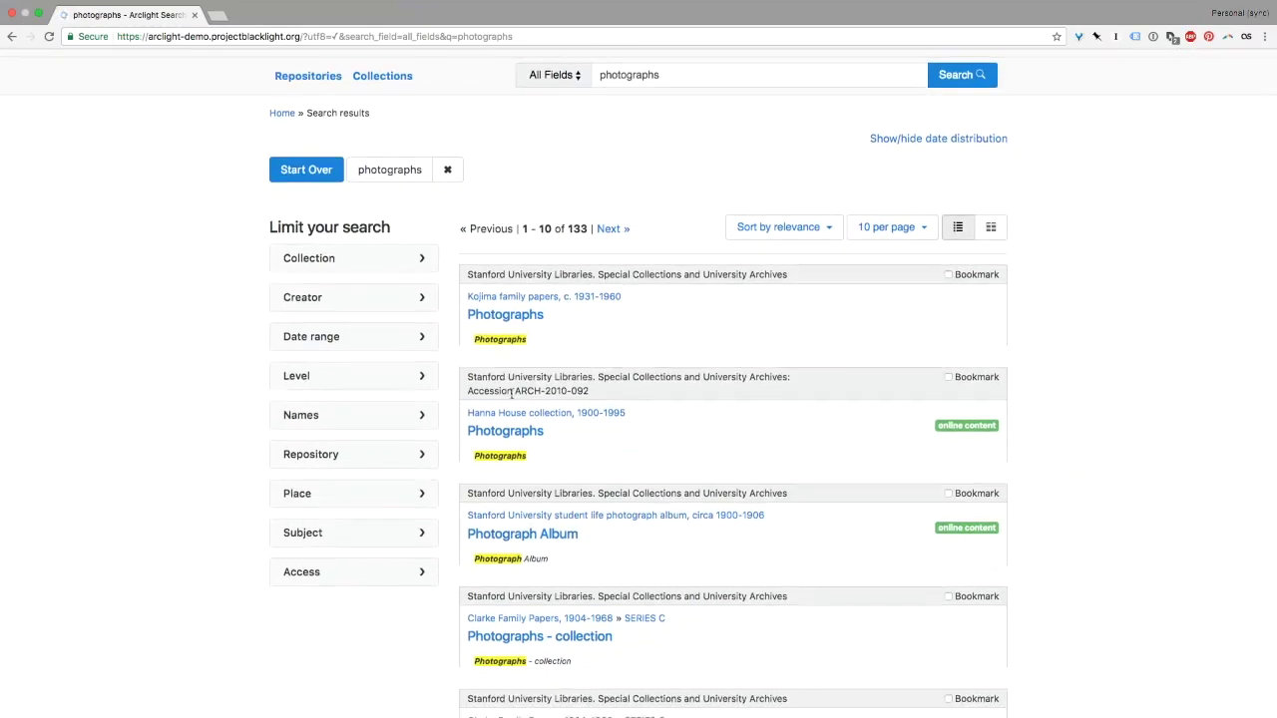
{"action": "scroll", "coordinate": [512, 394], "scroll_direction": "down", "scroll_amount": 1}
{"action": "scroll", "coordinate": [512, 398], "scroll_direction": "down", "scroll_amount": 1}
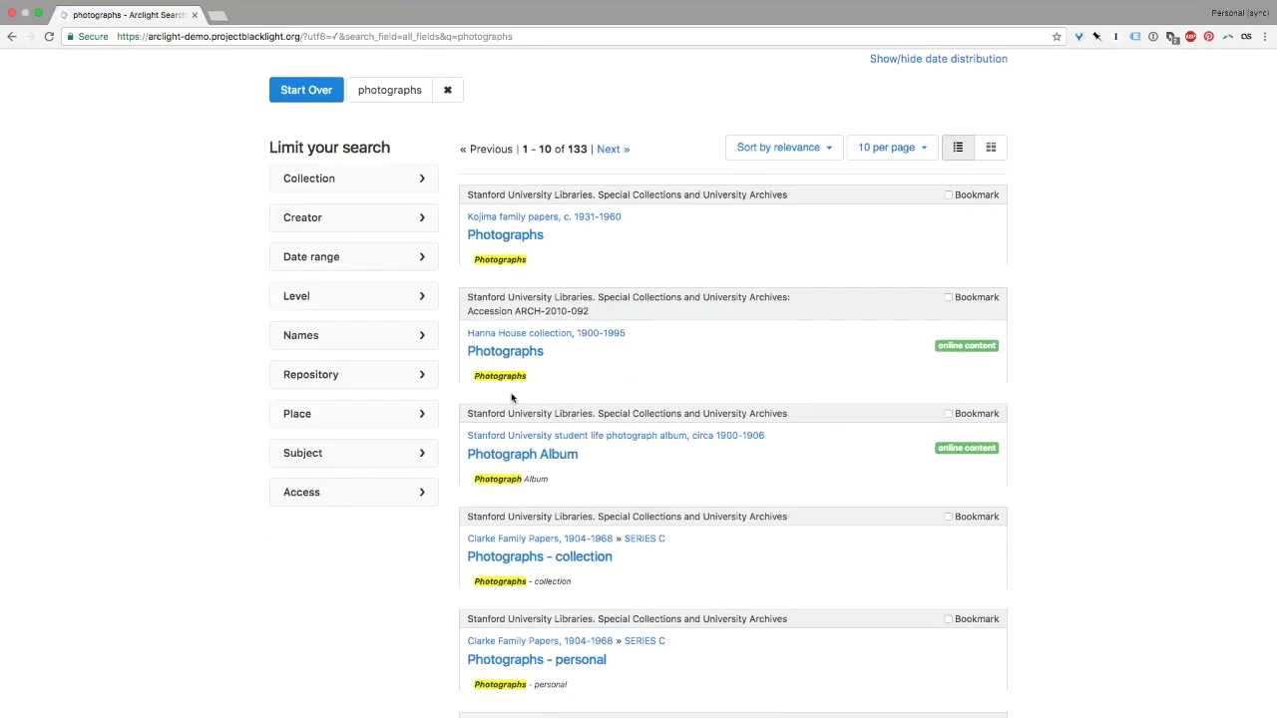
- Replace the search term with "history", run the search across all fields and review the matching items
{"action": "scroll", "coordinate": [512, 398], "scroll_direction": "up", "scroll_amount": 3}
{"action": "left_click", "coordinate": [678, 165]}
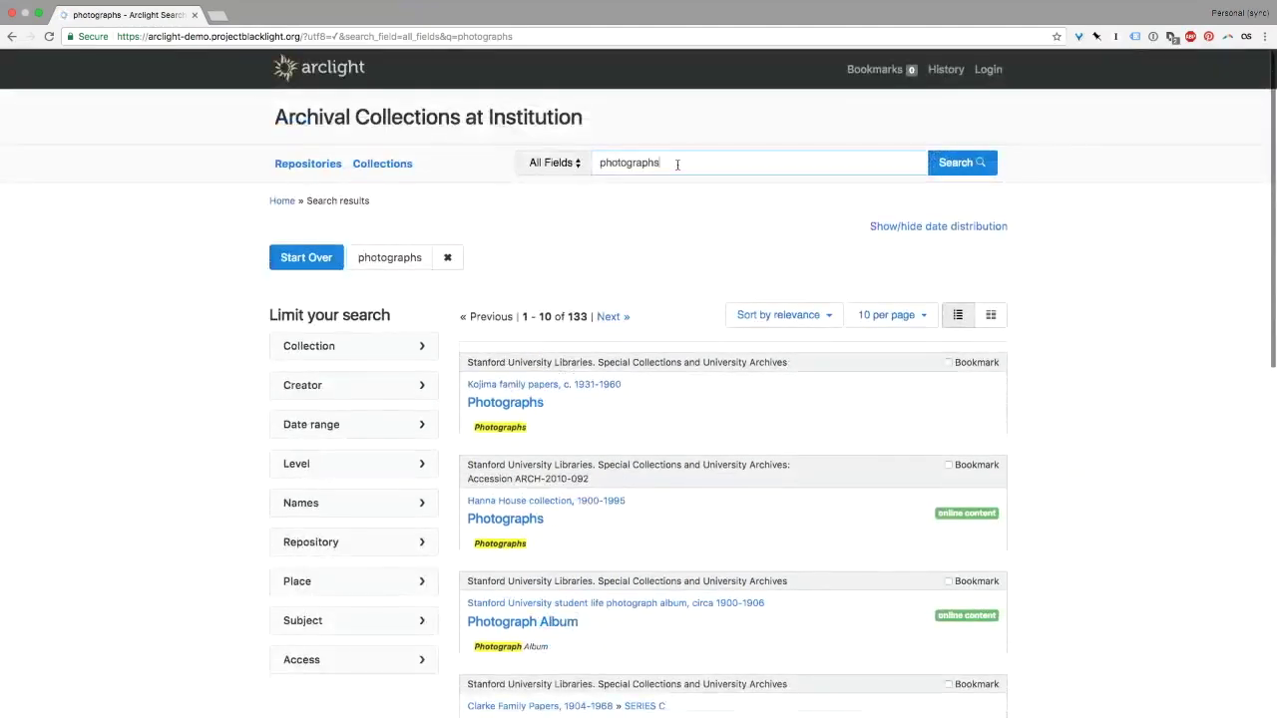
{"action": "double_click", "coordinate": [677, 165]}
{"action": "type", "text": "histor"}
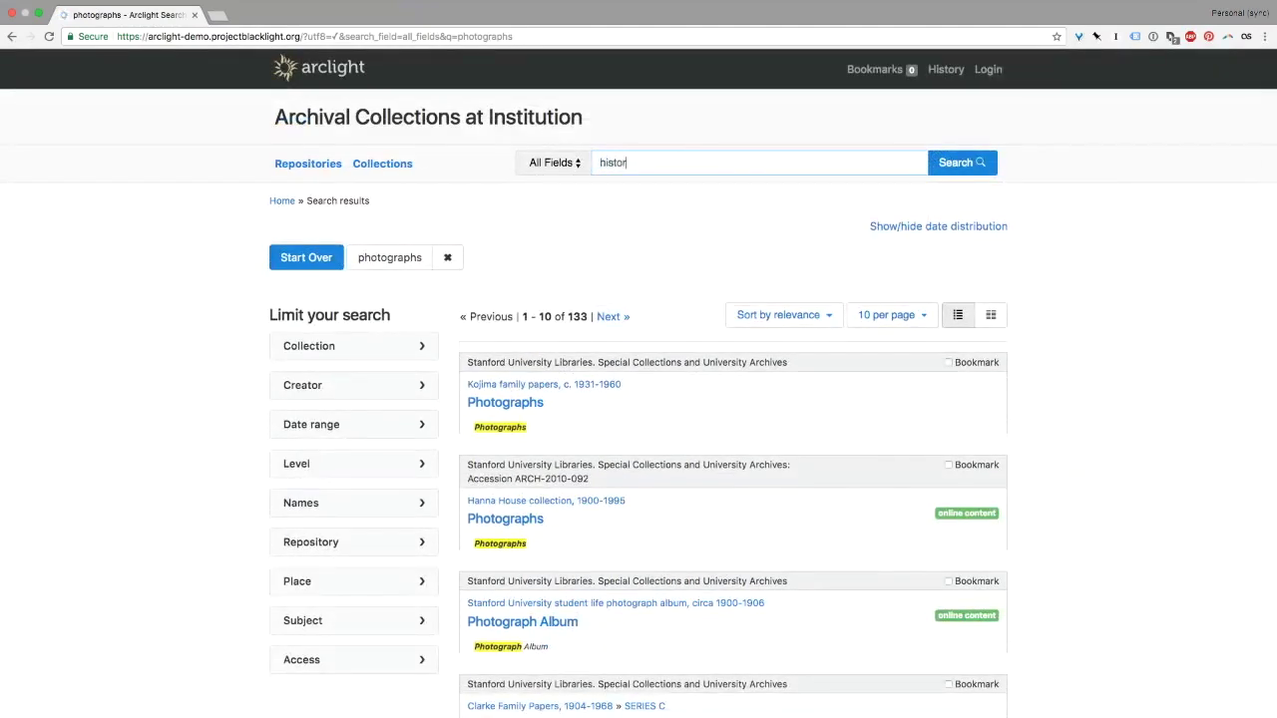
{"action": "type", "text": "y"}
{"action": "key", "text": "Return"}
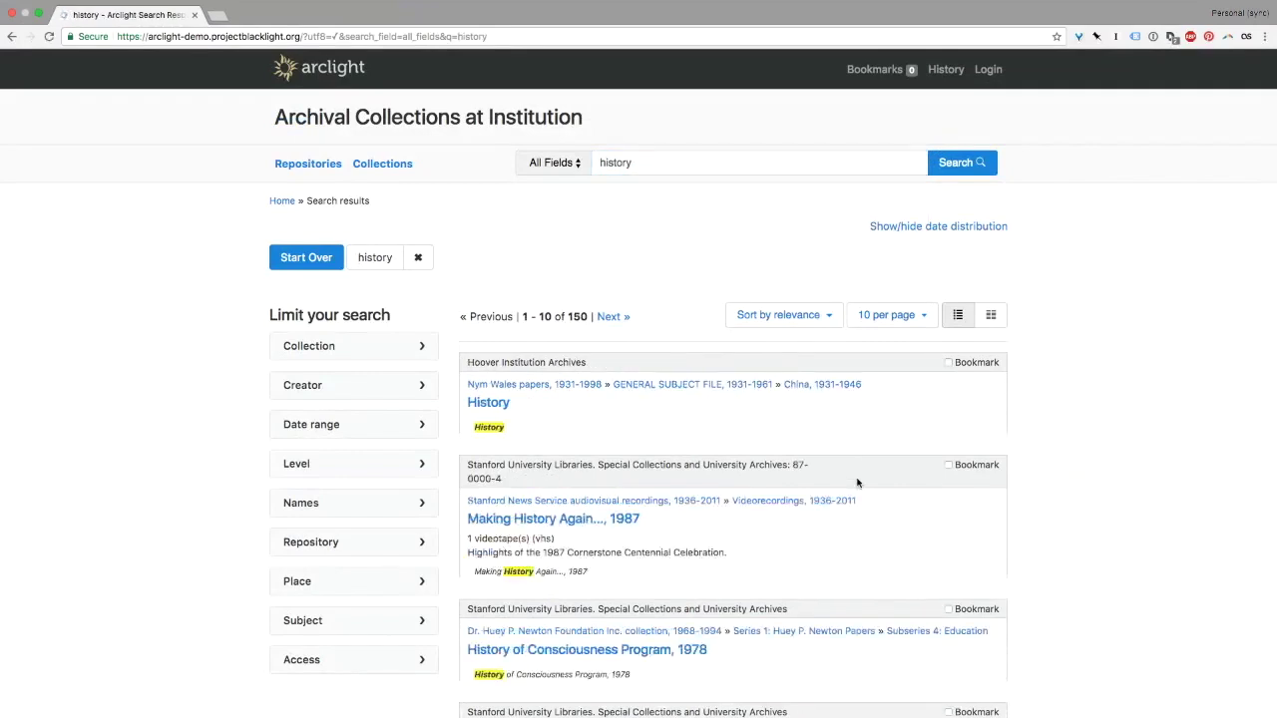
{"action": "scroll", "coordinate": [857, 483], "scroll_direction": "down", "scroll_amount": 5}
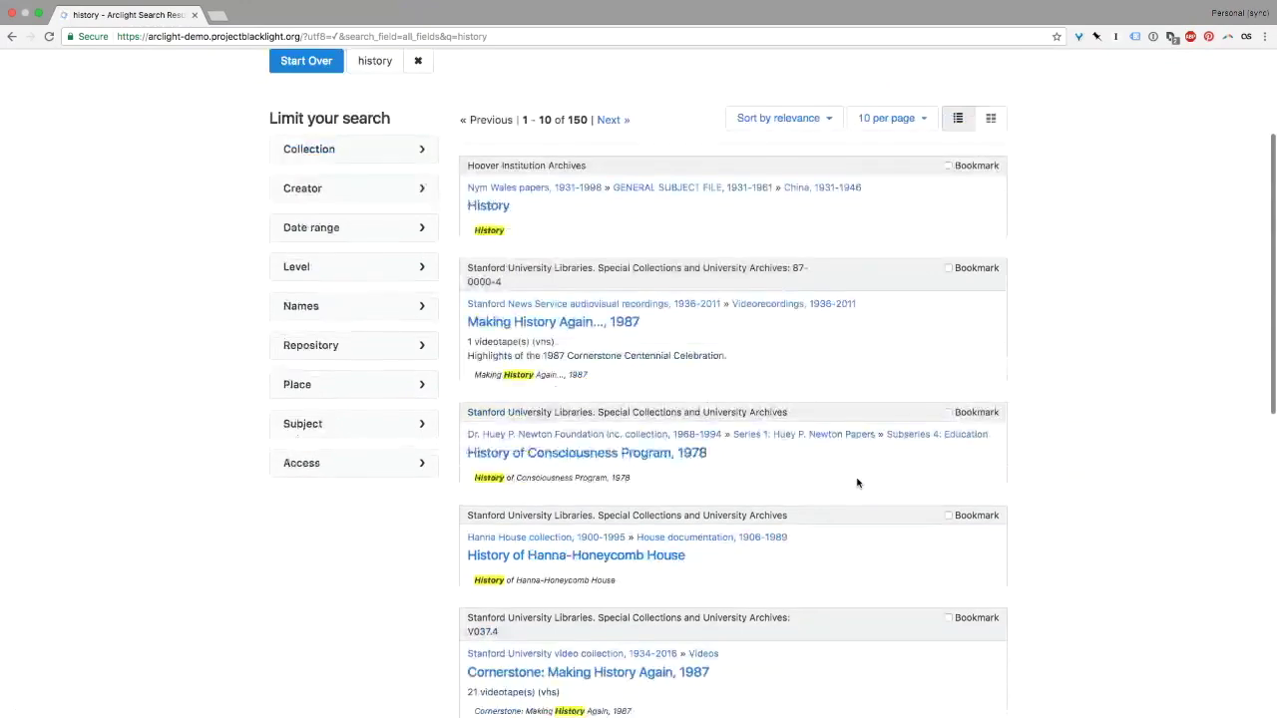
{"action": "scroll", "coordinate": [857, 483], "scroll_direction": "down", "scroll_amount": 6}
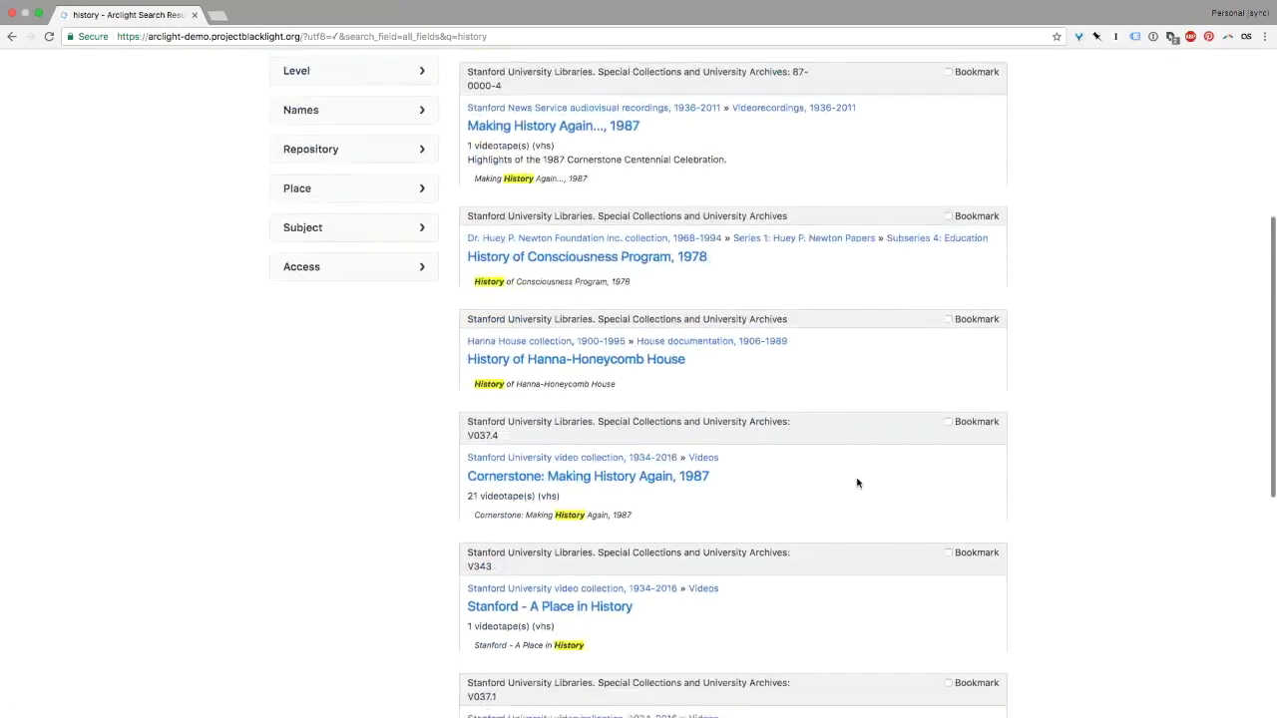
- Replace the search term with "michigan", search across all fields and look through the matching items
{"action": "scroll", "coordinate": [857, 483], "scroll_direction": "down", "scroll_amount": 2}
{"action": "scroll", "coordinate": [857, 483], "scroll_direction": "down", "scroll_amount": 1}
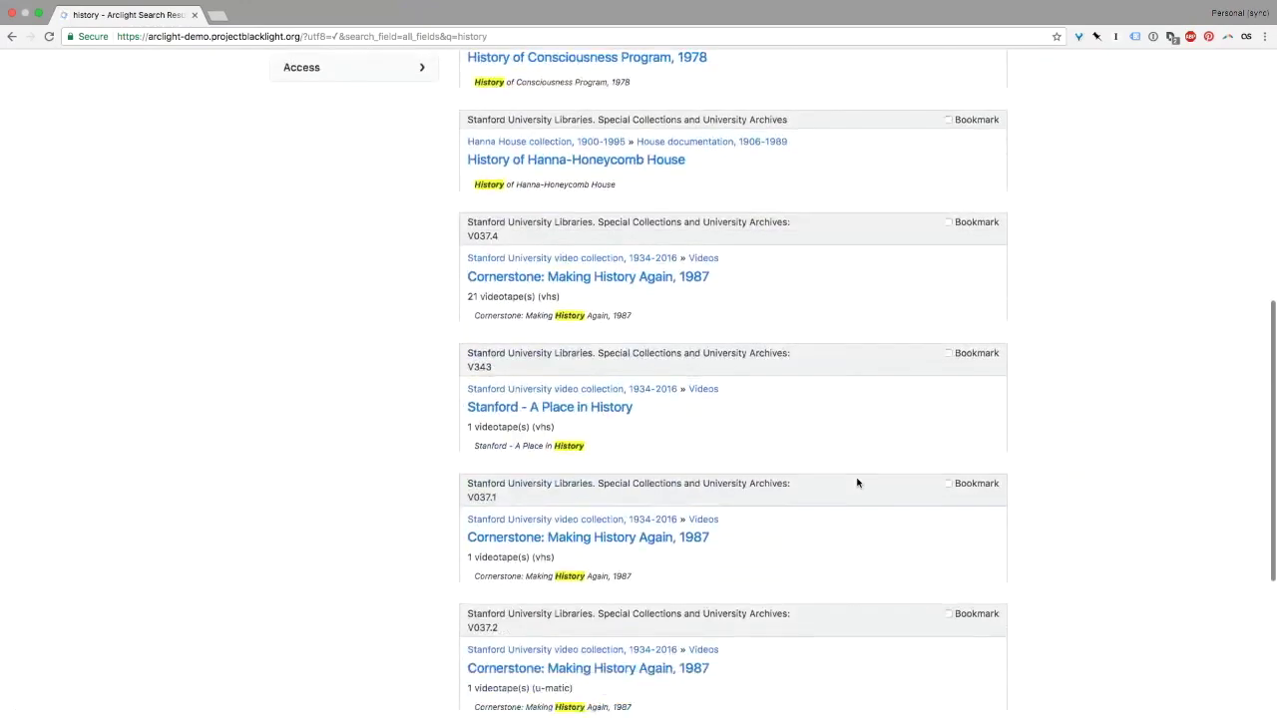
{"action": "scroll", "coordinate": [857, 483], "scroll_direction": "up", "scroll_amount": 13}
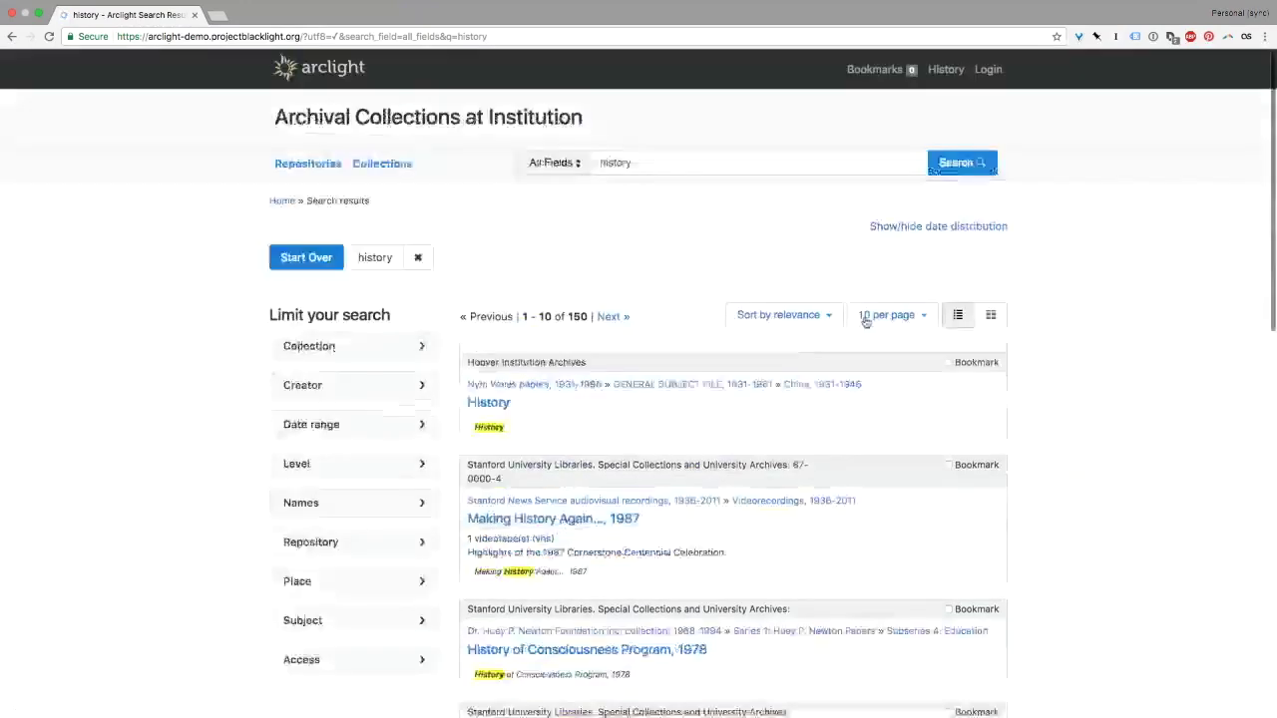
{"action": "double_click", "coordinate": [764, 161]}
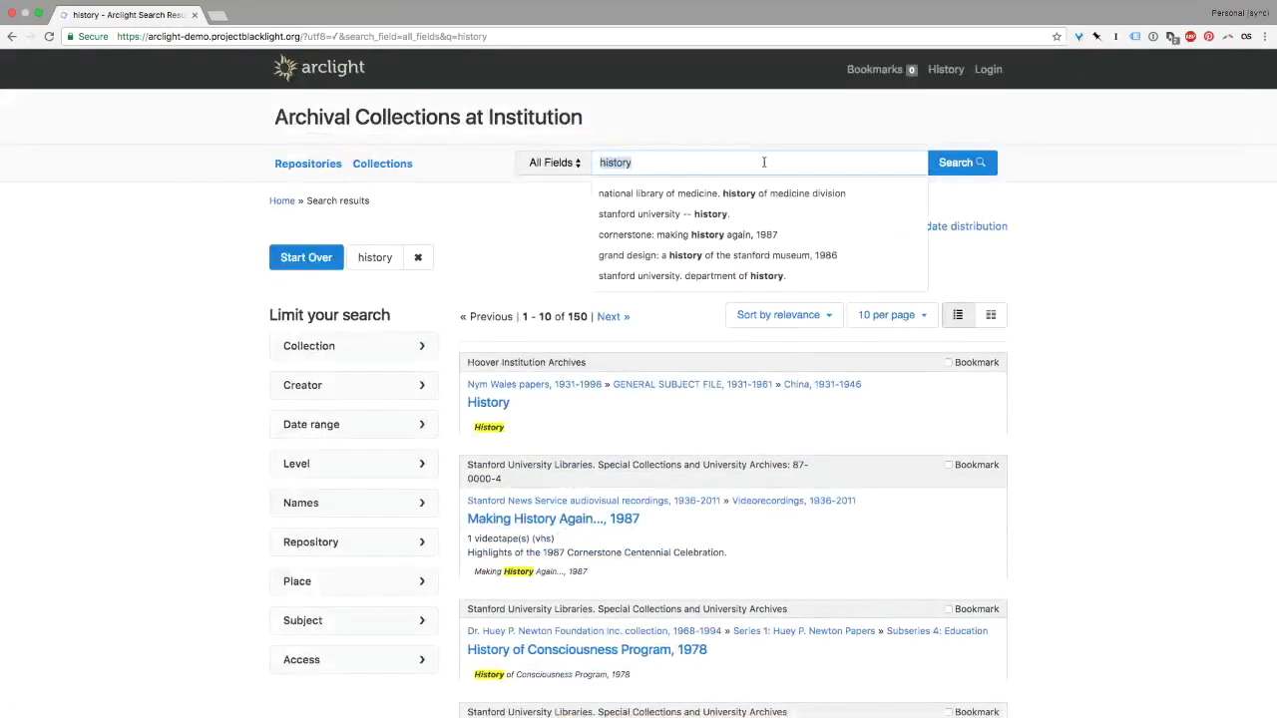
{"action": "key", "text": "BackSpace"}
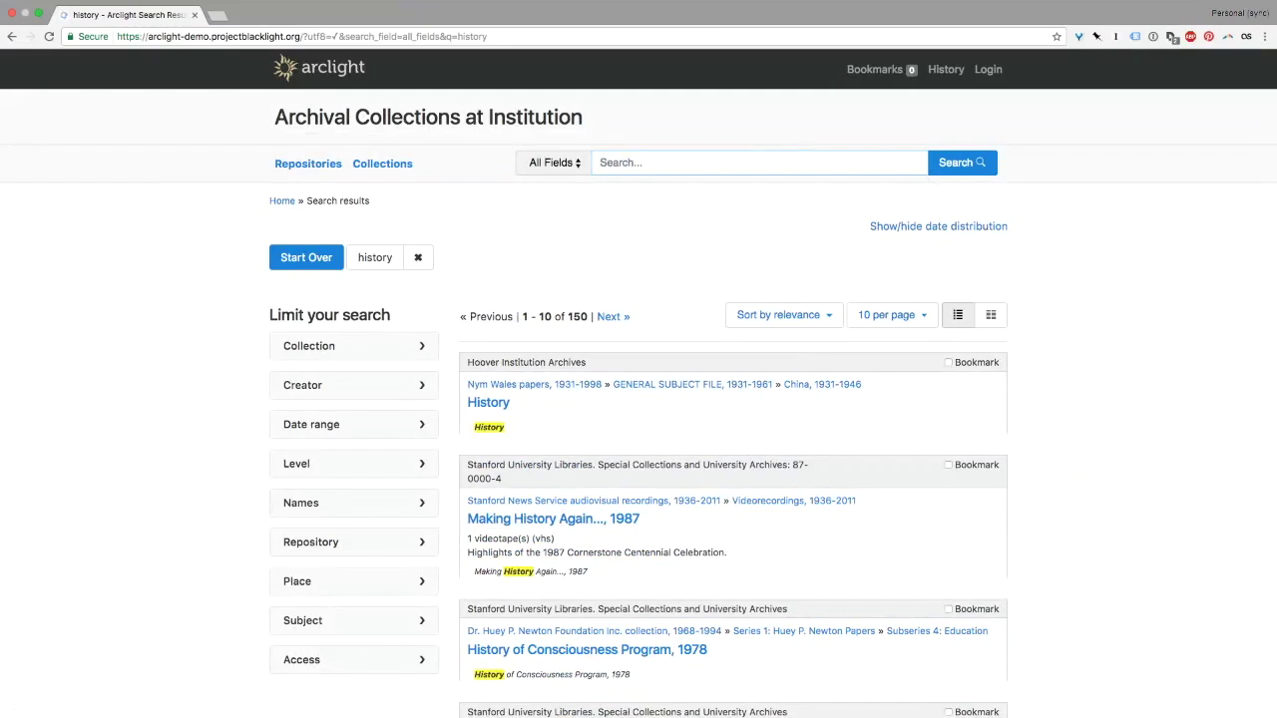
{"action": "type", "text": "k"}
{"action": "key", "text": "BackSpace"}
{"action": "type", "text": "michigan"}
{"action": "key", "text": "Return"}
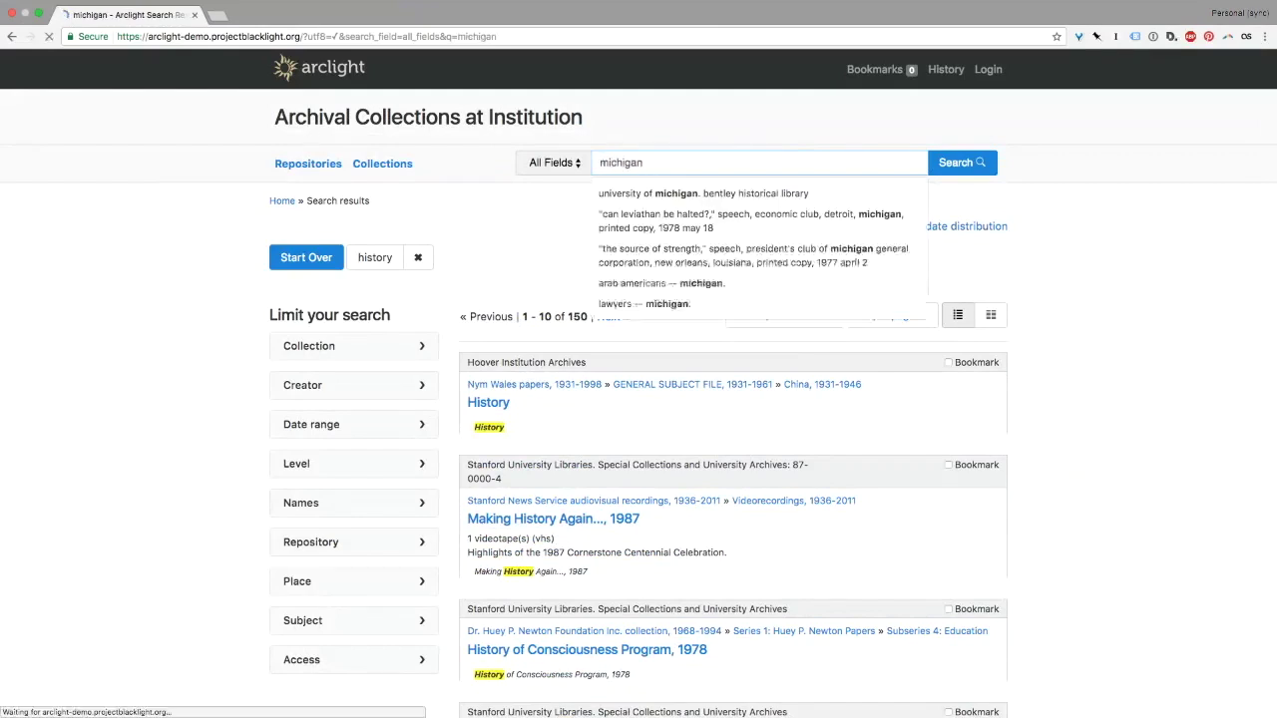
{"action": "scroll", "coordinate": [847, 360], "scroll_direction": "down", "scroll_amount": 3}
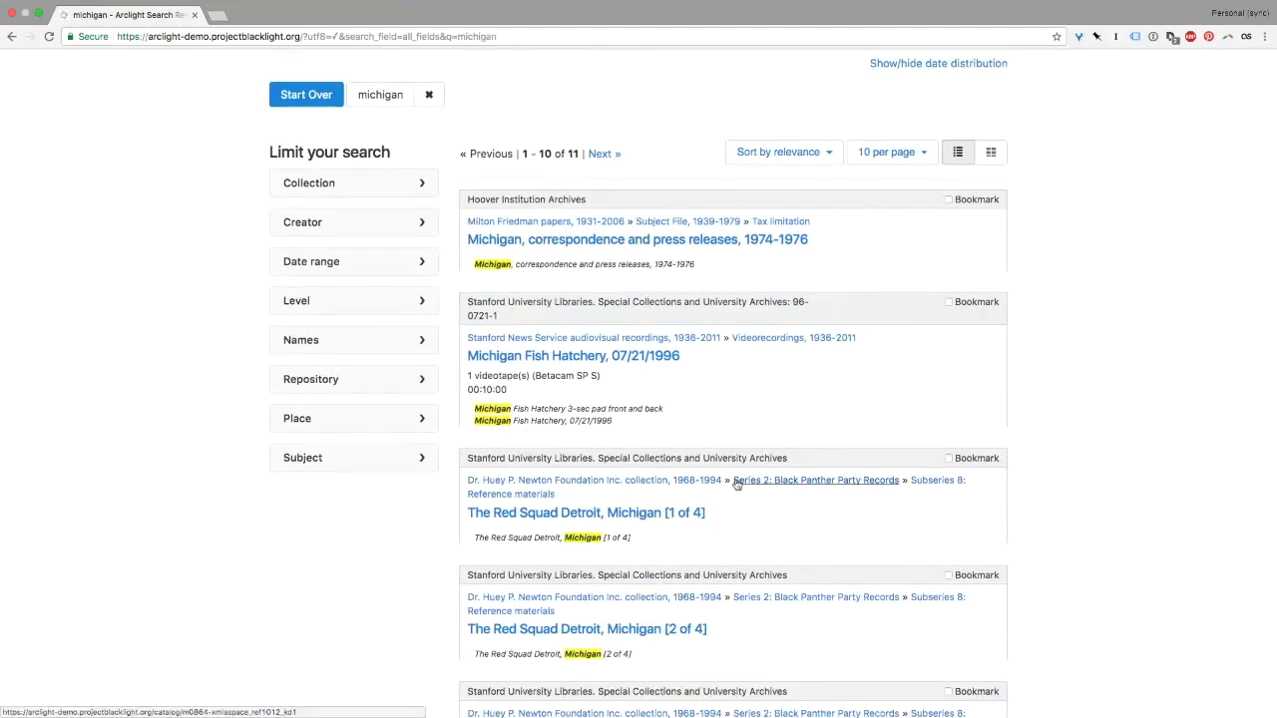
{"action": "scroll", "coordinate": [509, 409], "scroll_direction": "down", "scroll_amount": 1}
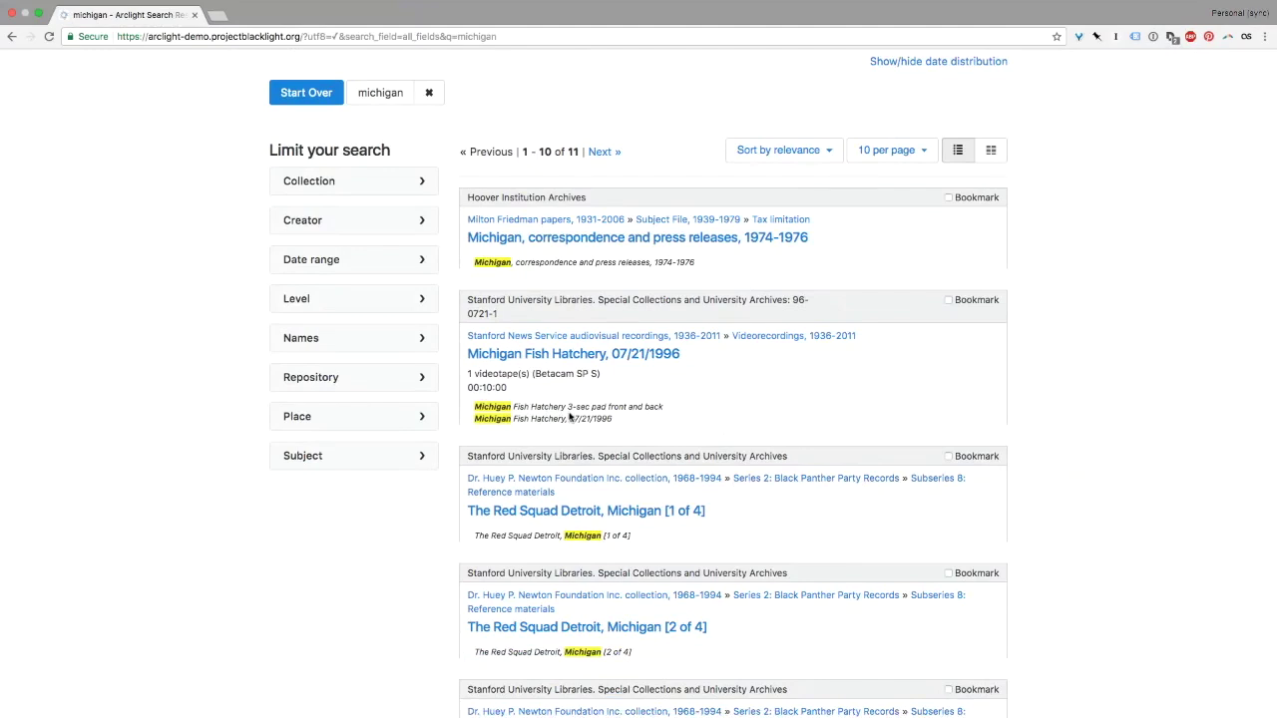
{"action": "scroll", "coordinate": [571, 419], "scroll_direction": "down", "scroll_amount": 3}
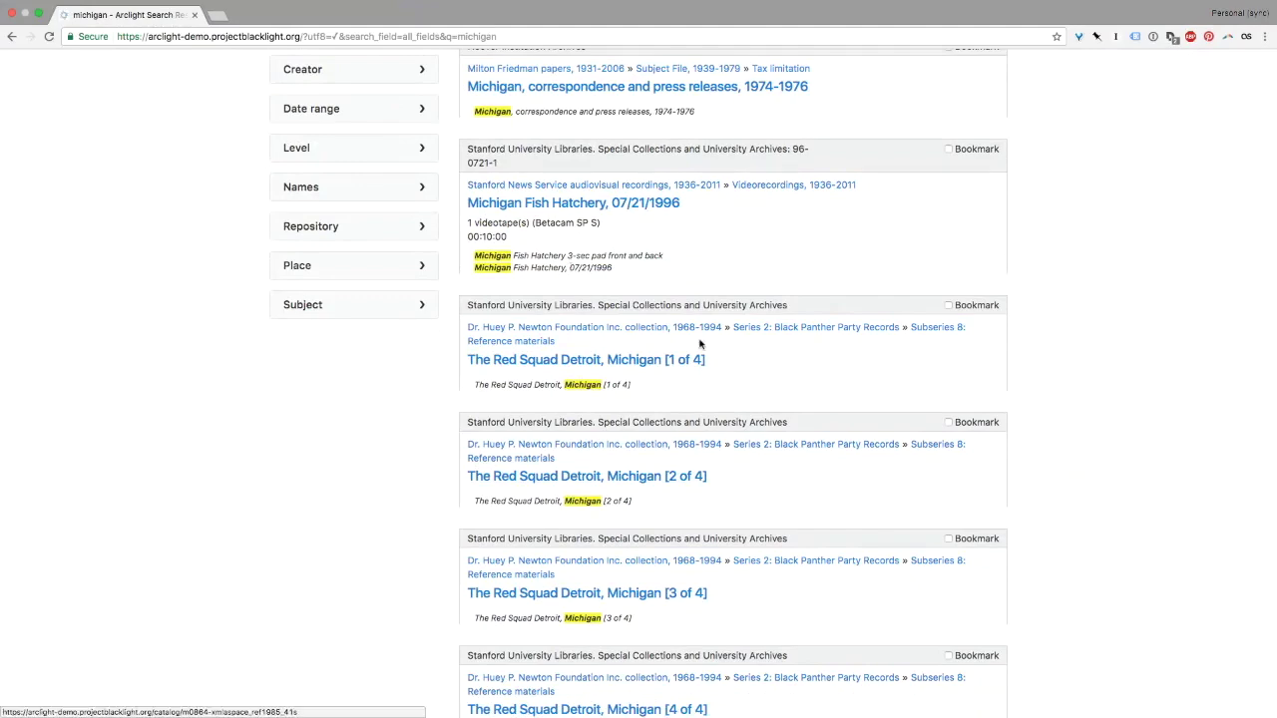
- Clear the search term, limit the search to the Name field and search for "friedman"
{"action": "scroll", "coordinate": [654, 231], "scroll_direction": "up", "scroll_amount": 4}
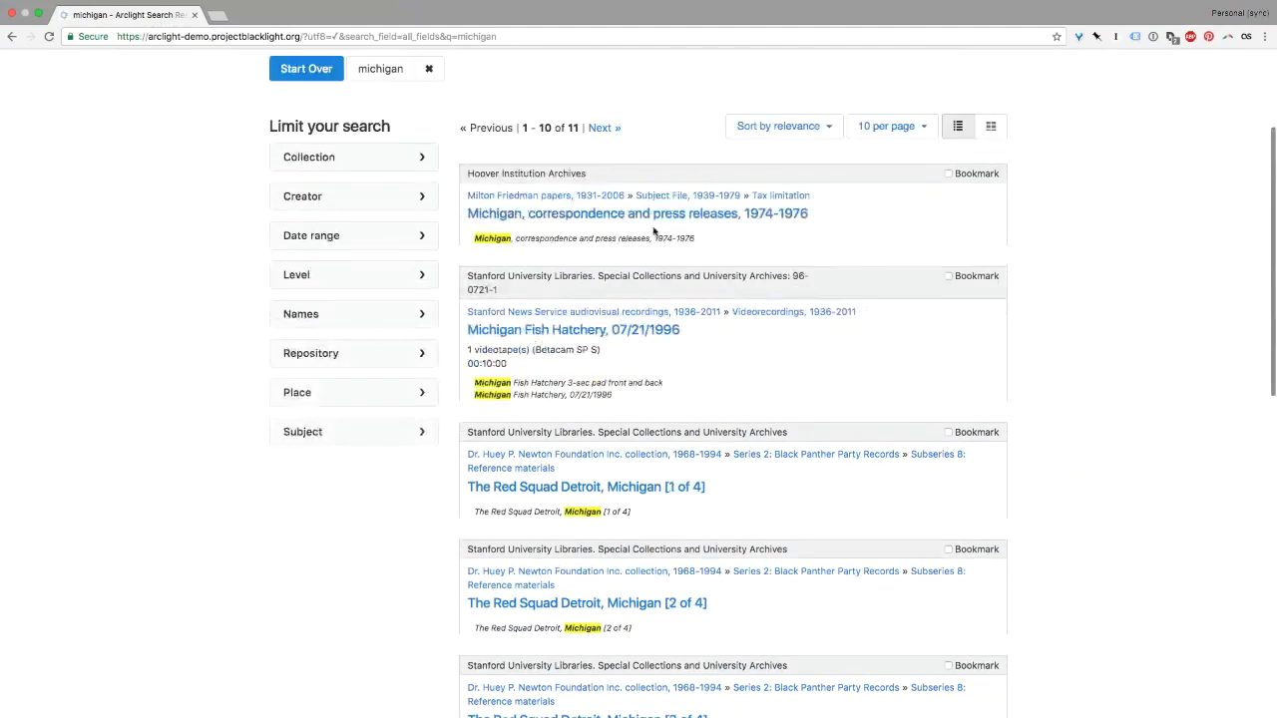
{"action": "scroll", "coordinate": [654, 232], "scroll_direction": "up", "scroll_amount": 2}
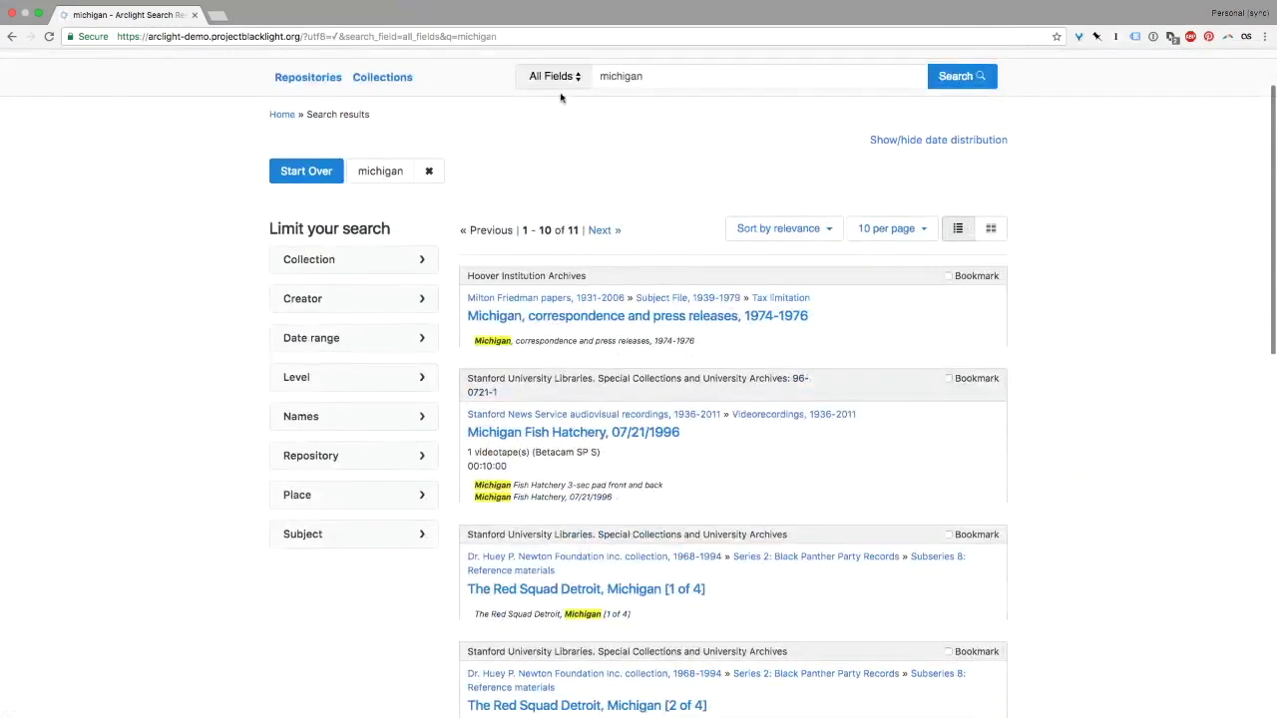
{"action": "left_click", "coordinate": [610, 78]}
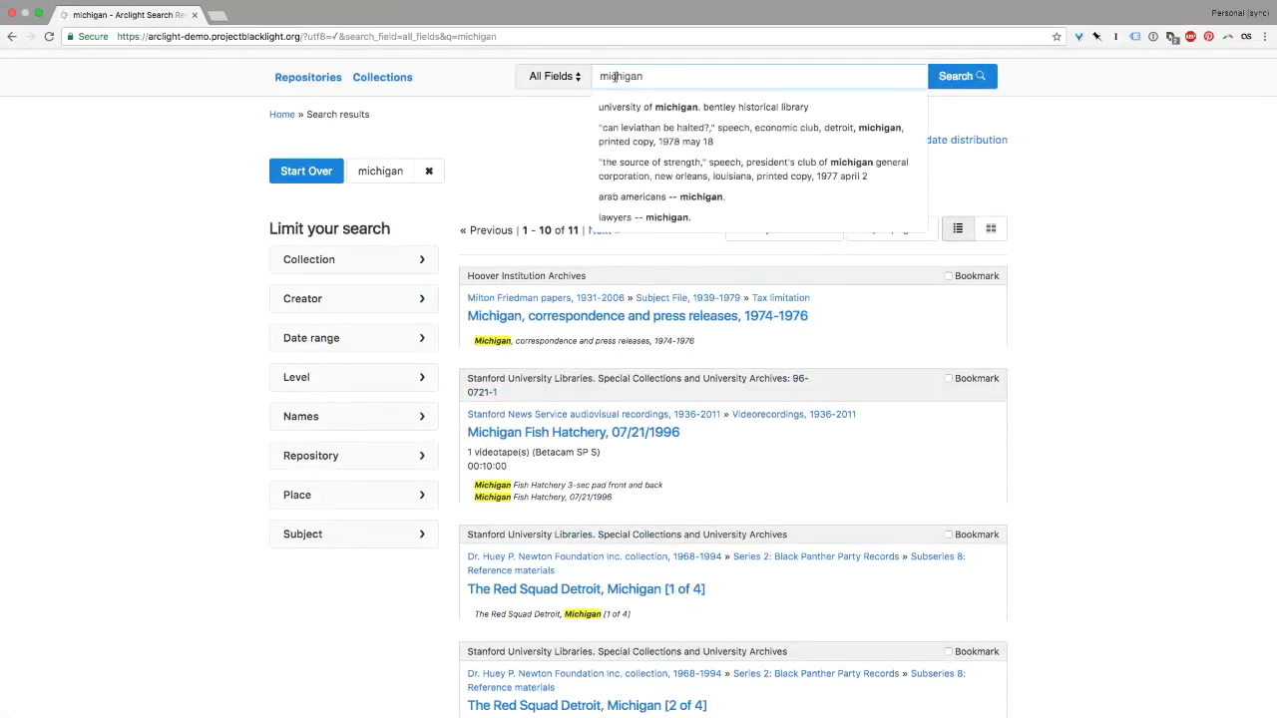
{"action": "key", "text": "super+a"}
{"action": "key", "text": "BackSpace"}
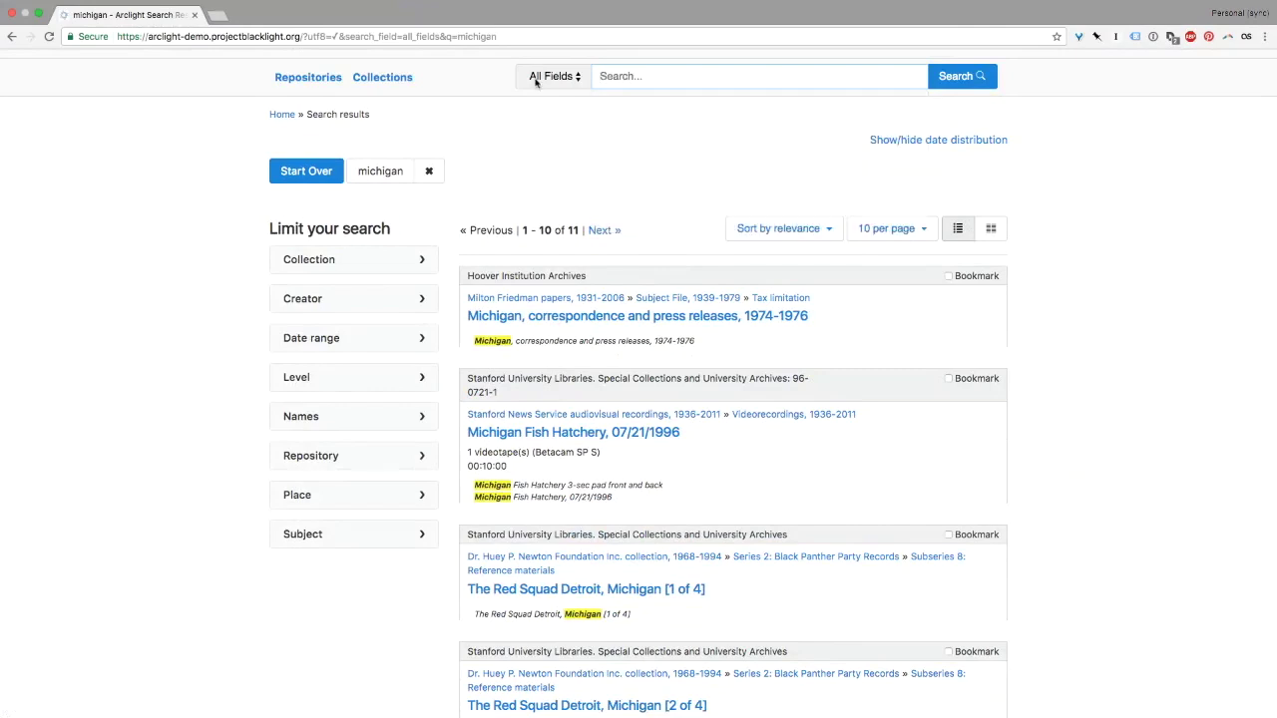
{"action": "left_click", "coordinate": [536, 82]}
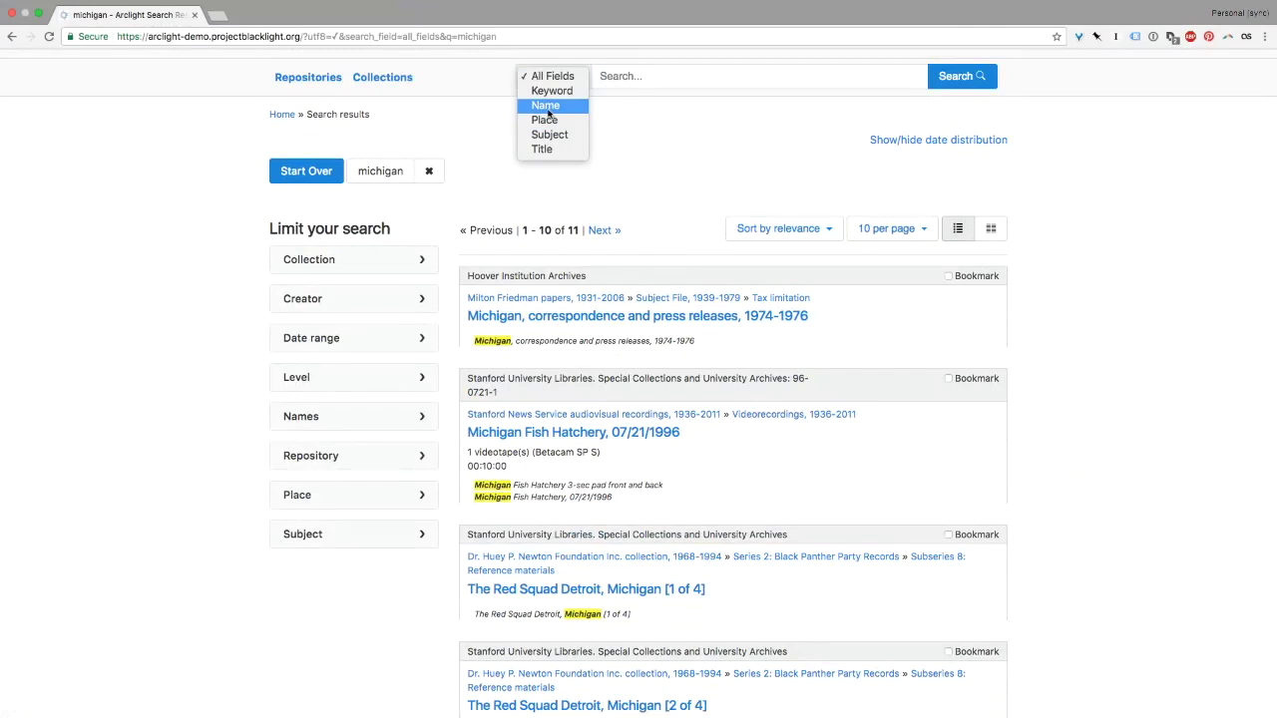
{"action": "left_click", "coordinate": [546, 106]}
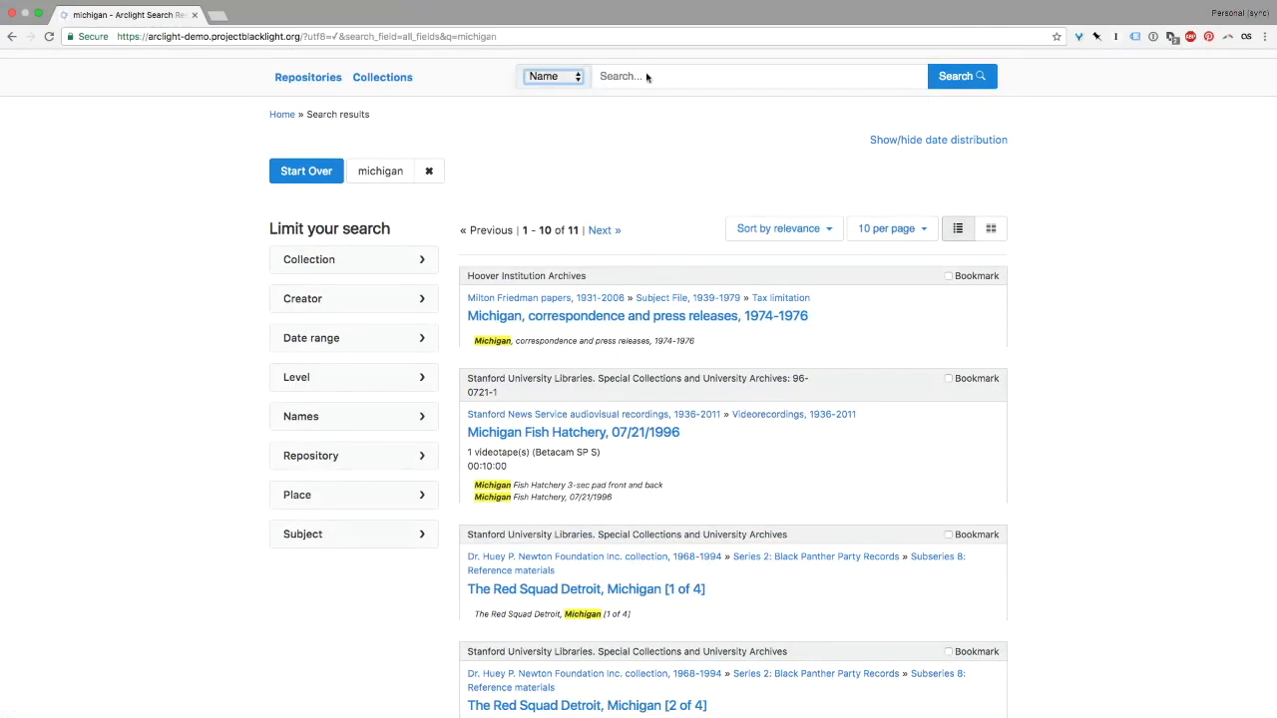
{"action": "left_click", "coordinate": [646, 77]}
{"action": "type", "text": "friedm"}
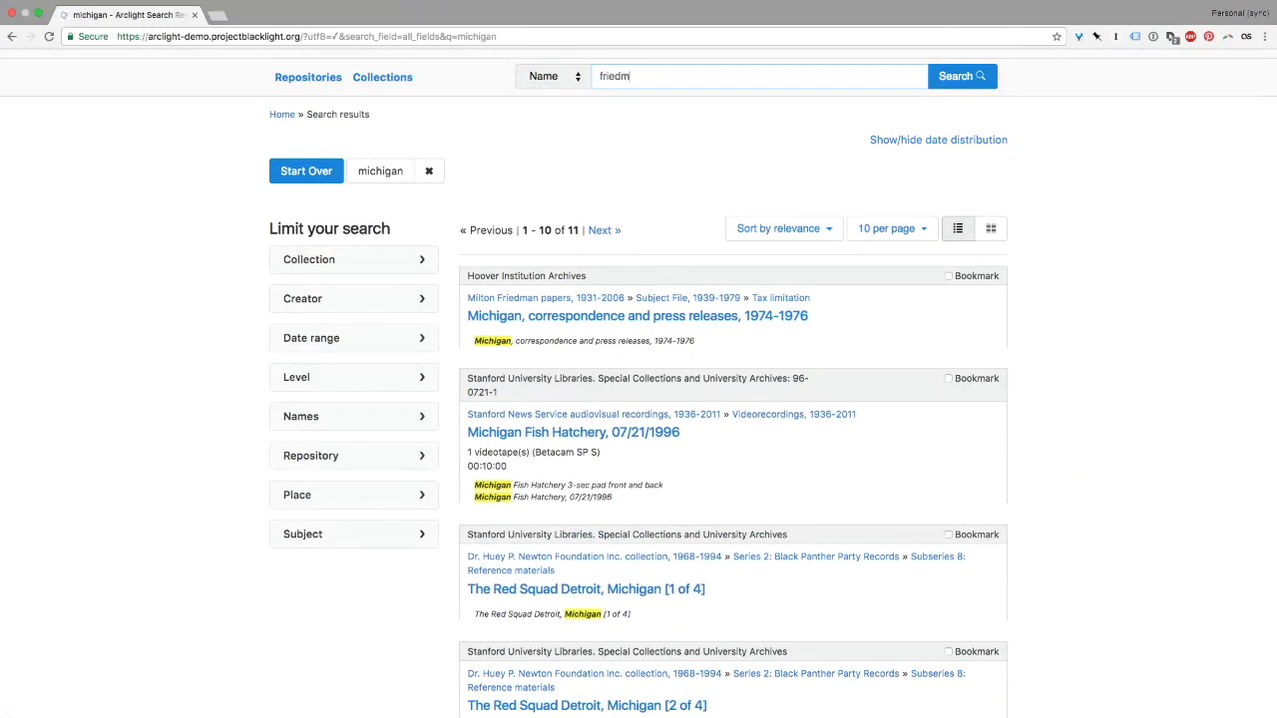
{"action": "type", "text": "an"}
{"action": "key", "text": "Return"}
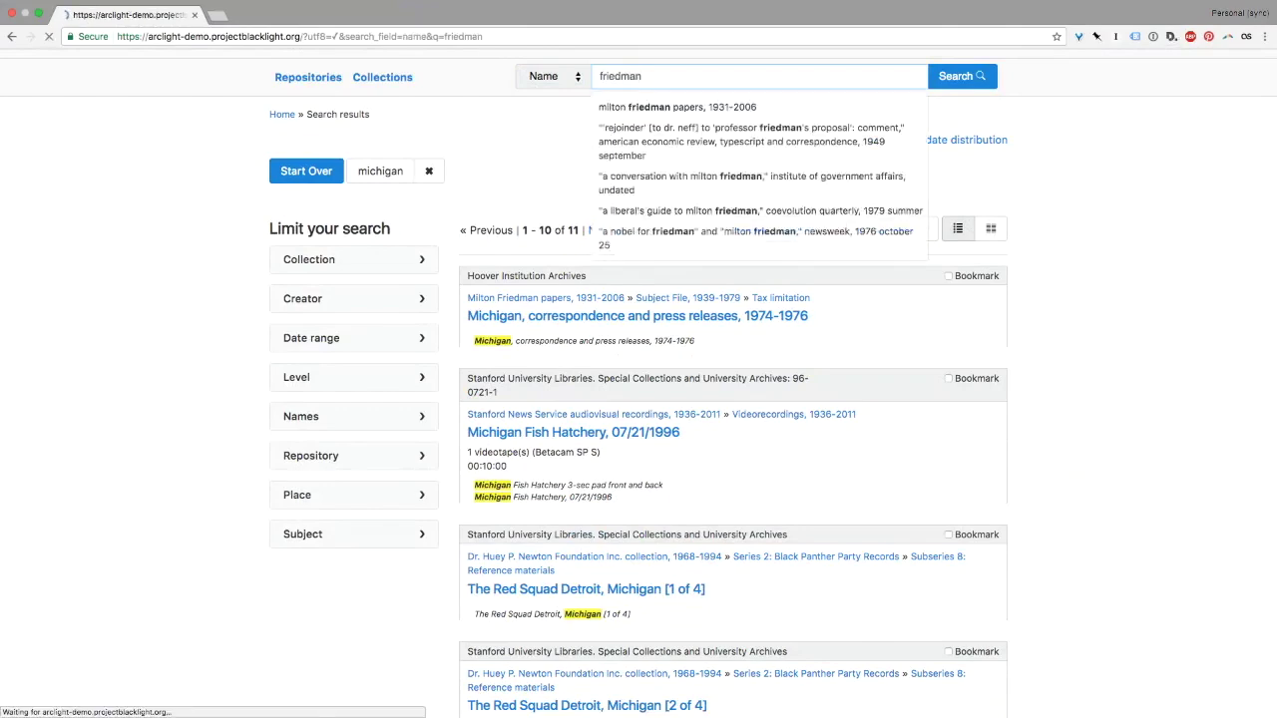
- Review the entry matching "friedman" and expand the Names filter to see its values
{"action": "scroll", "coordinate": [459, 419], "scroll_direction": "down", "scroll_amount": 2}
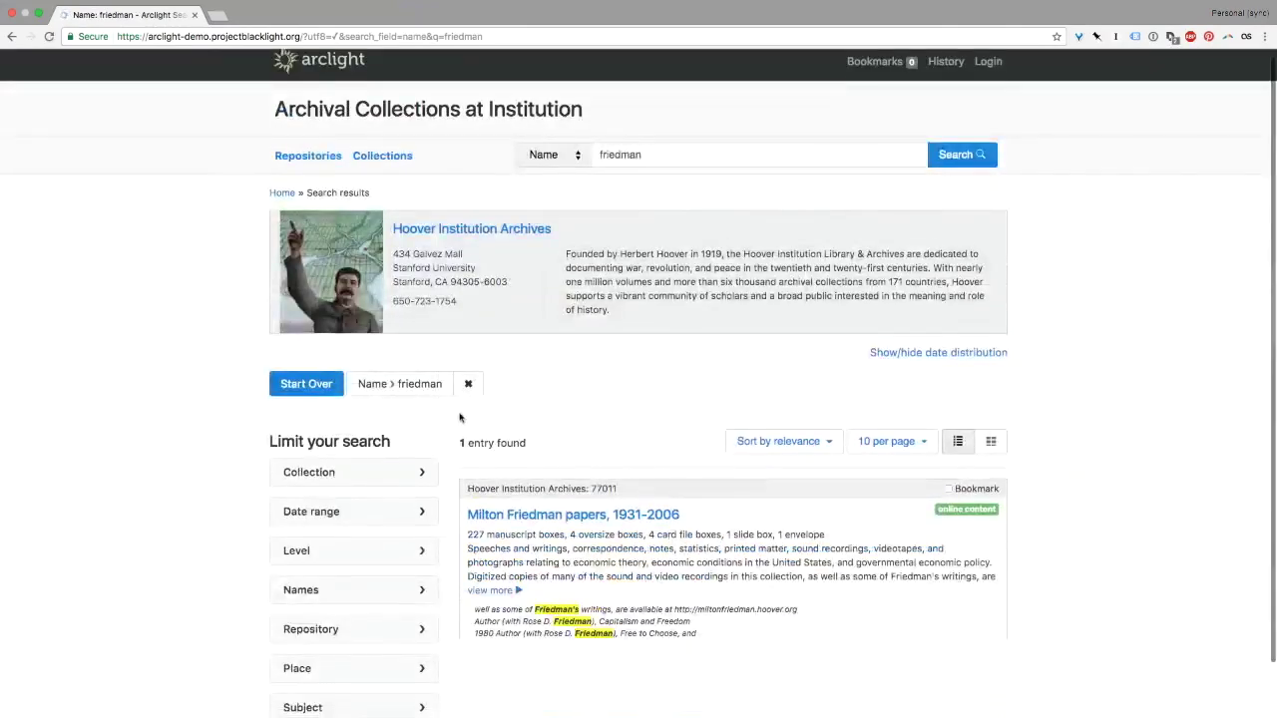
{"action": "scroll", "coordinate": [460, 419], "scroll_direction": "down", "scroll_amount": 1}
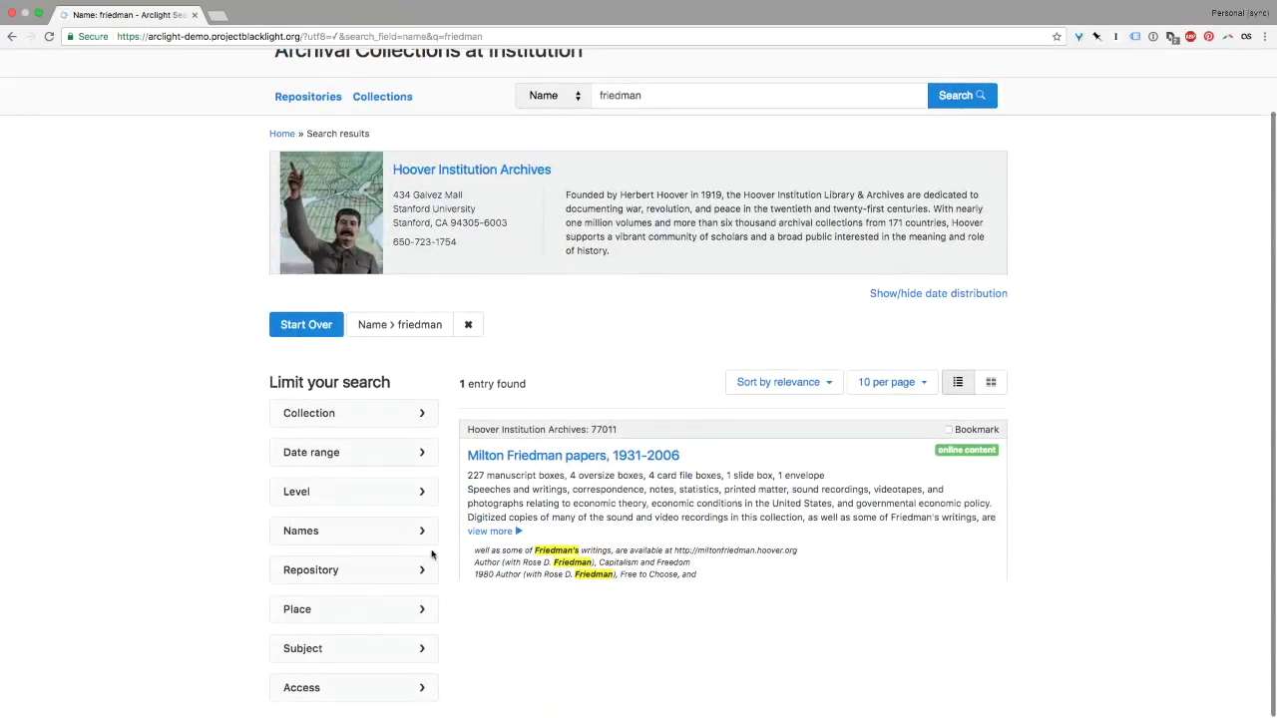
{"action": "left_click", "coordinate": [421, 532]}
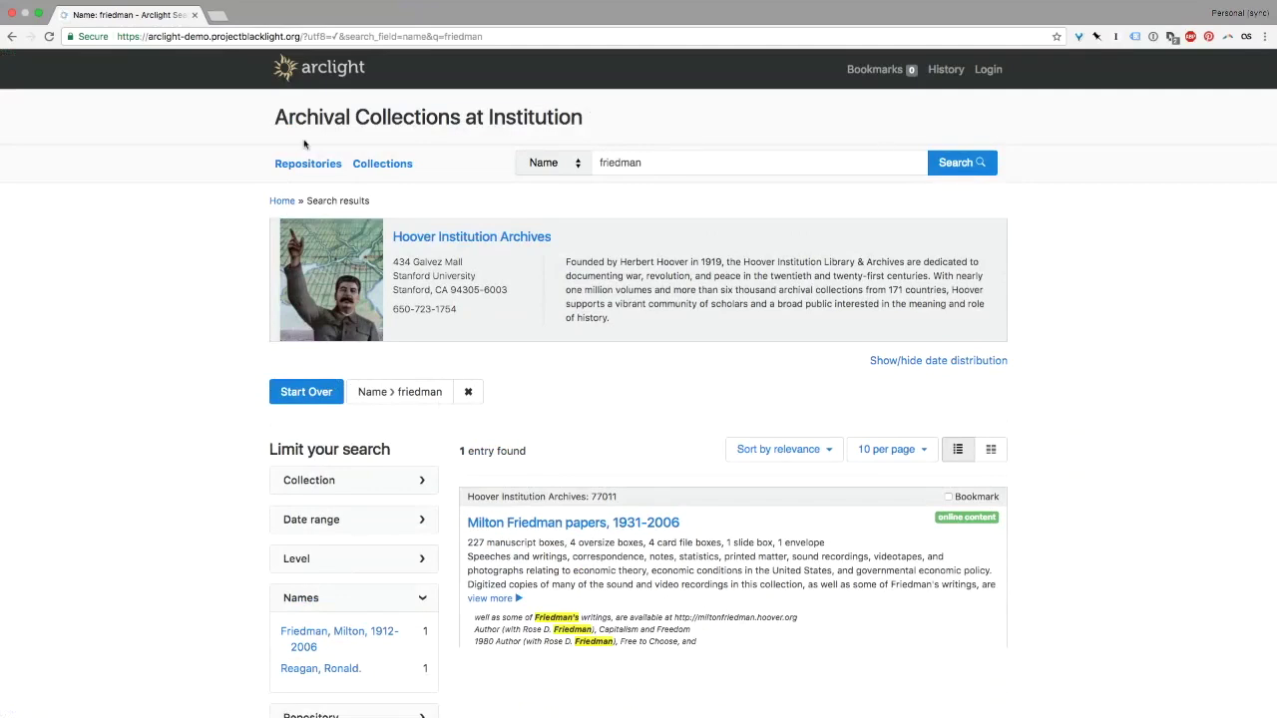
- Run the search with an empty term to list all items, and expand the Collection filter to view its values
{"action": "double_click", "coordinate": [736, 162]}
{"action": "key", "text": "BackSpace"}
{"action": "key", "text": "Return"}
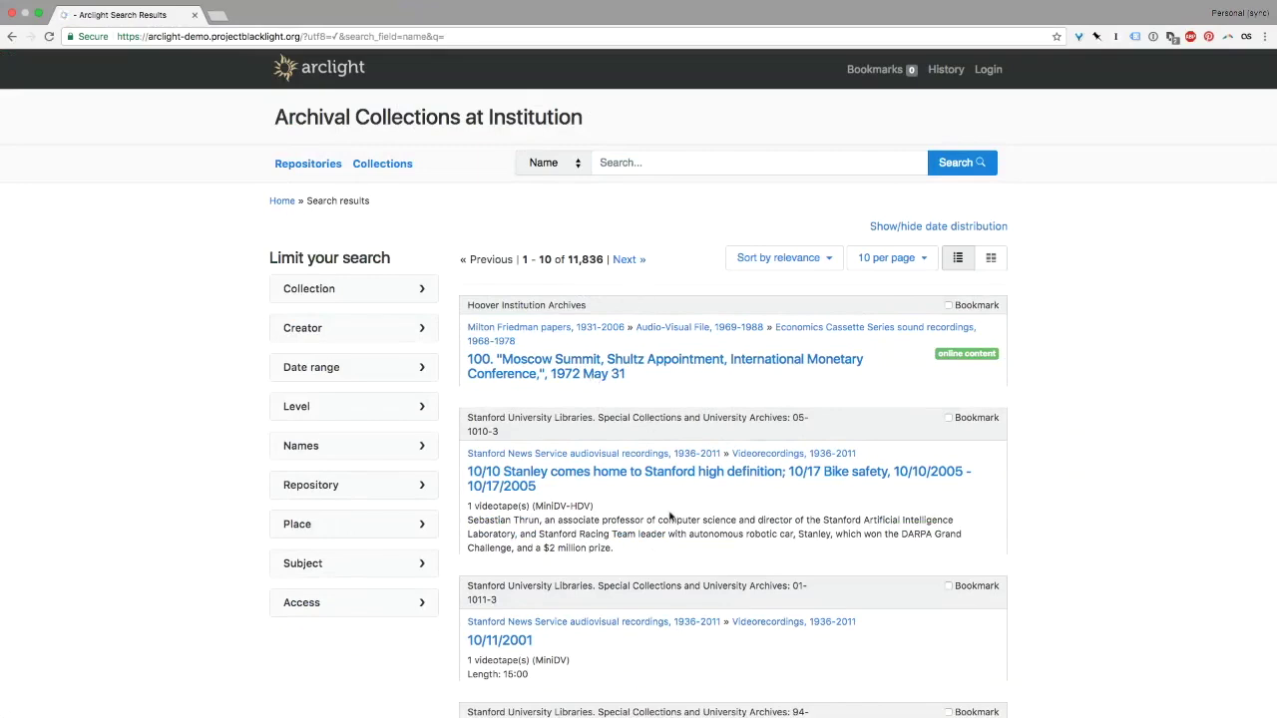
{"action": "left_click", "coordinate": [421, 291]}
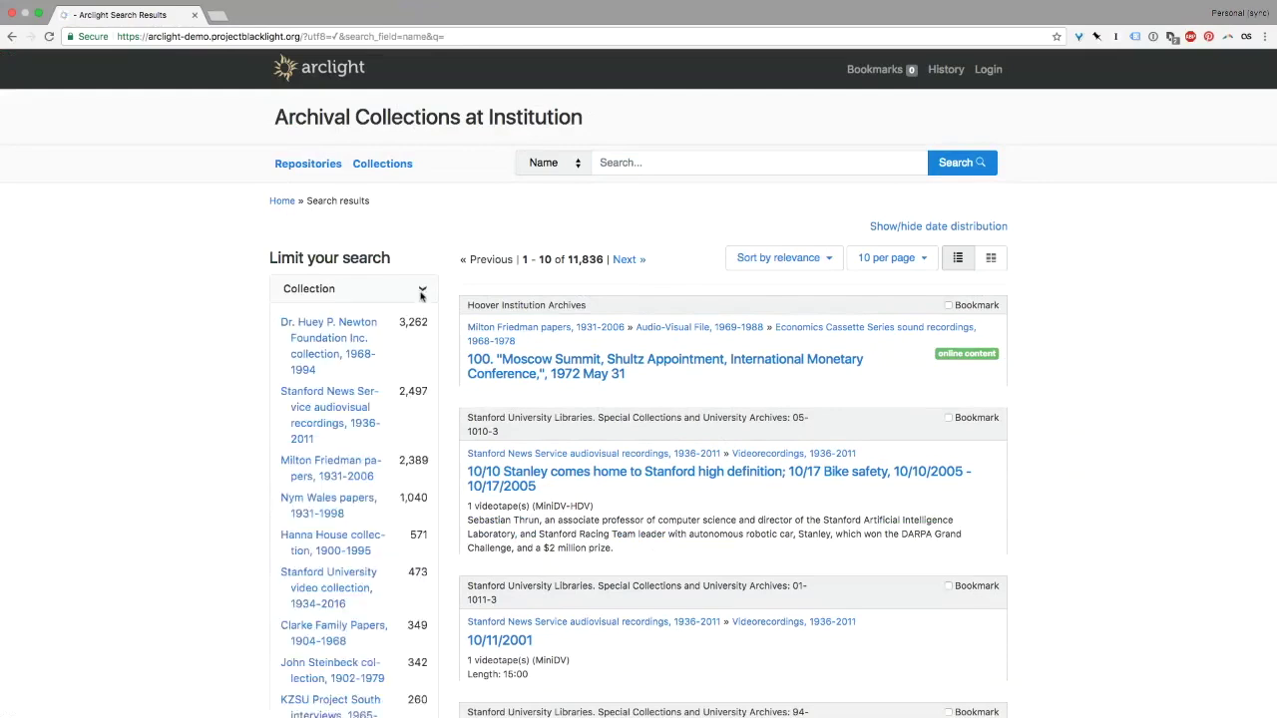
{"action": "left_click", "coordinate": [421, 291]}
{"action": "left_click", "coordinate": [421, 291]}
{"action": "scroll", "coordinate": [421, 292], "scroll_direction": "down", "scroll_amount": 1}
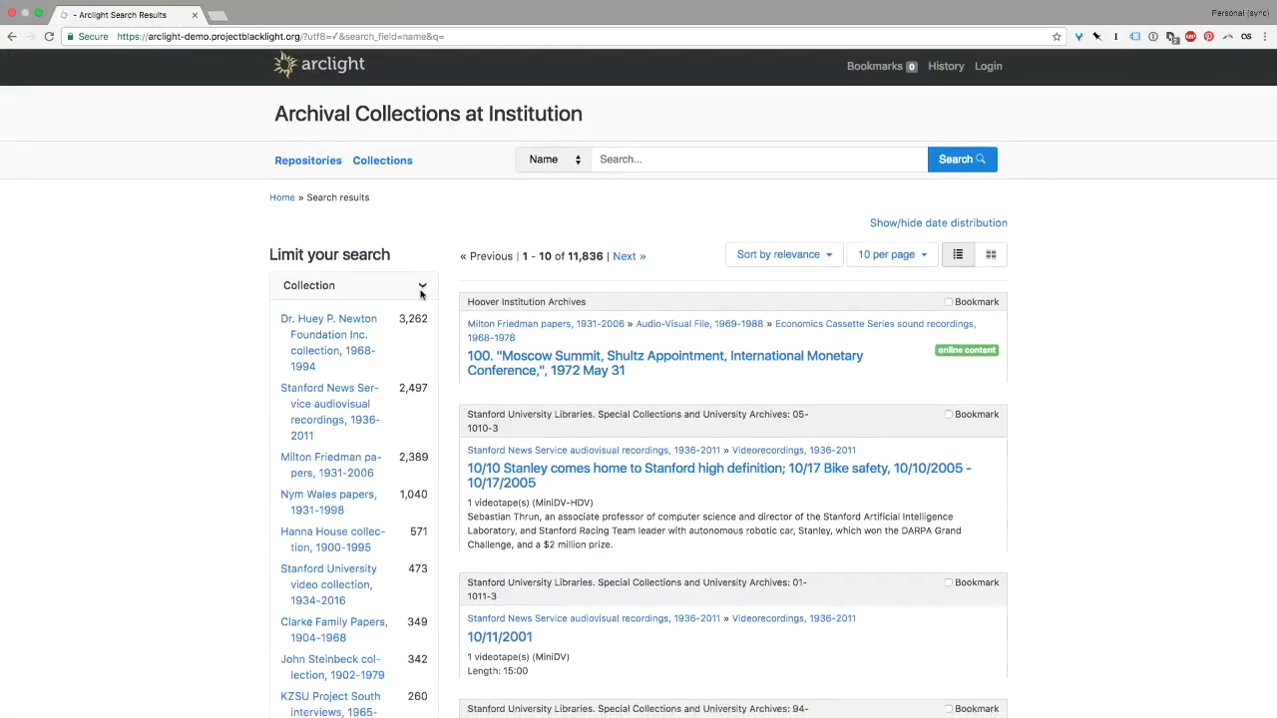
{"action": "scroll", "coordinate": [421, 291], "scroll_direction": "down", "scroll_amount": 1}
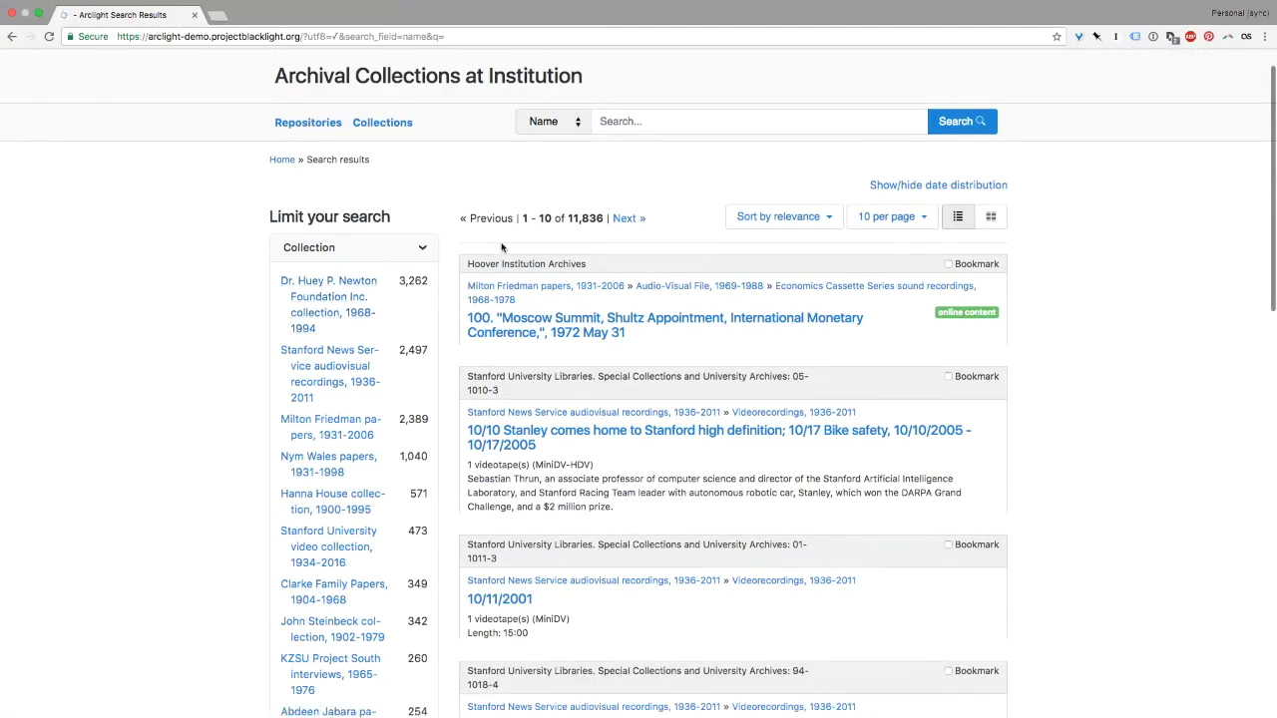
- Set the search scope back to All Fields and search for "michigan"
{"action": "left_click", "coordinate": [585, 120]}
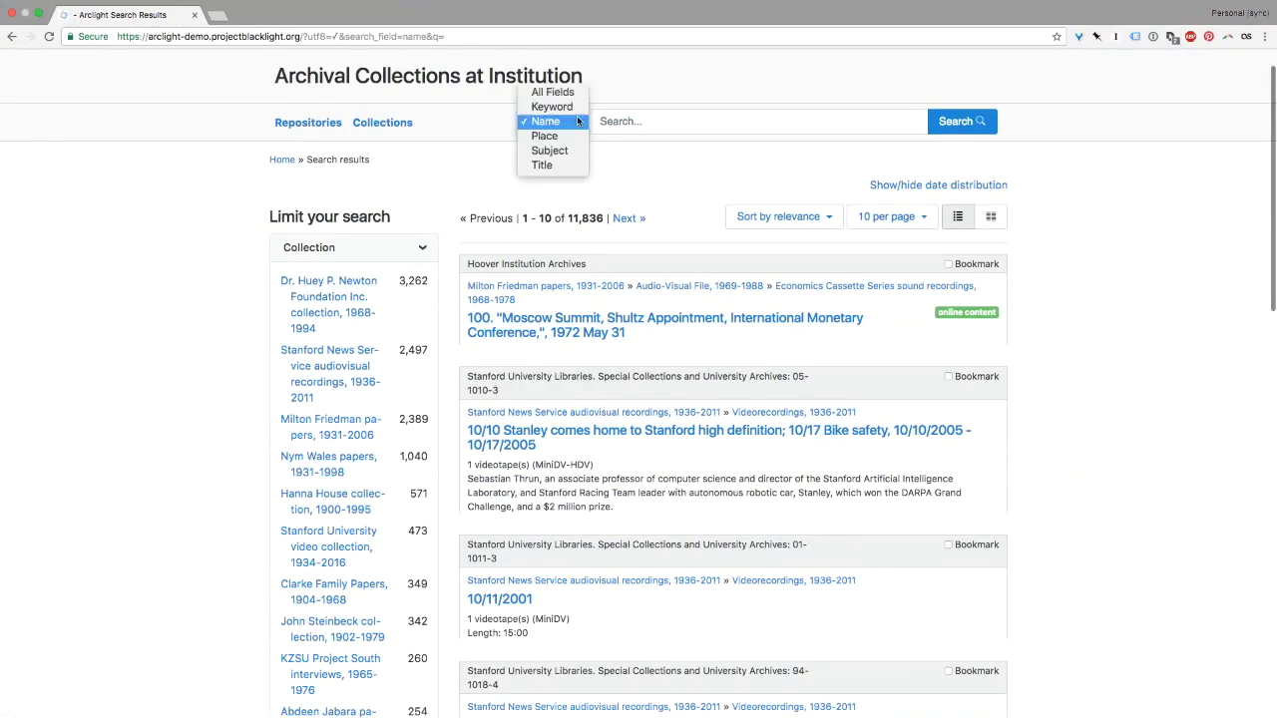
{"action": "left_click", "coordinate": [629, 117]}
{"action": "left_click", "coordinate": [628, 117]}
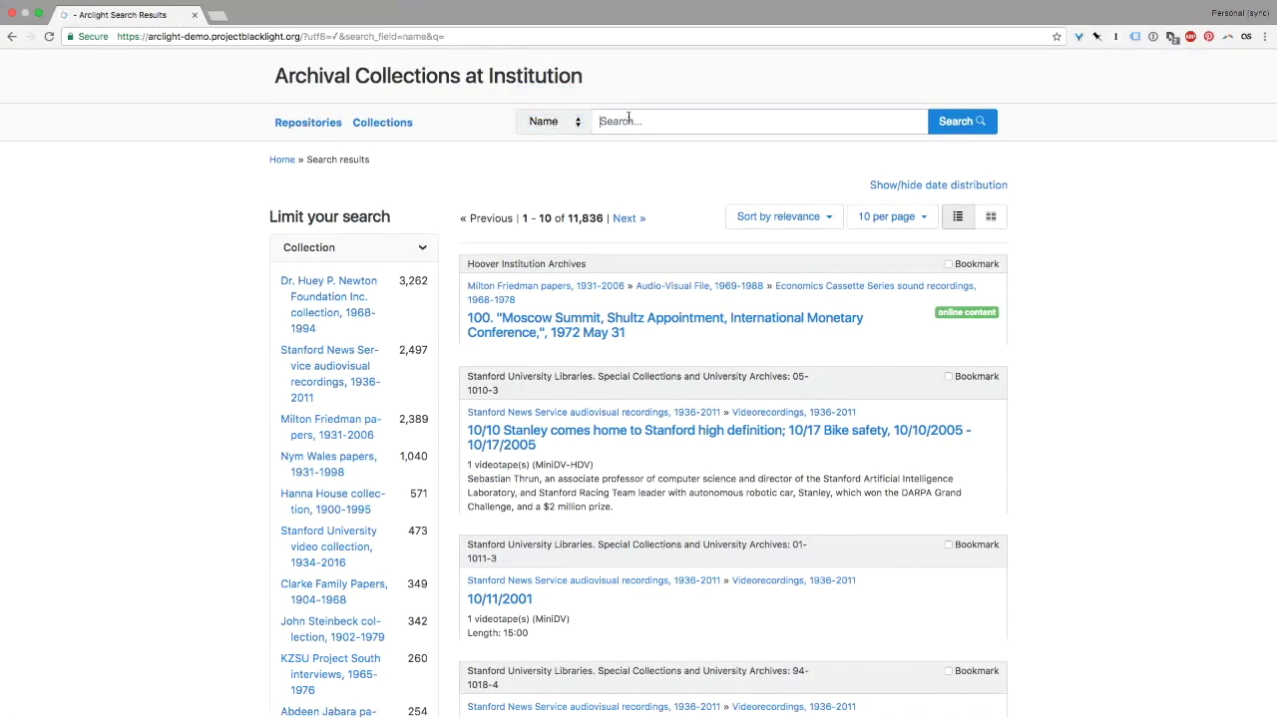
{"action": "left_click", "coordinate": [558, 129]}
{"action": "left_click", "coordinate": [644, 114]}
{"action": "type", "text": "michigan"}
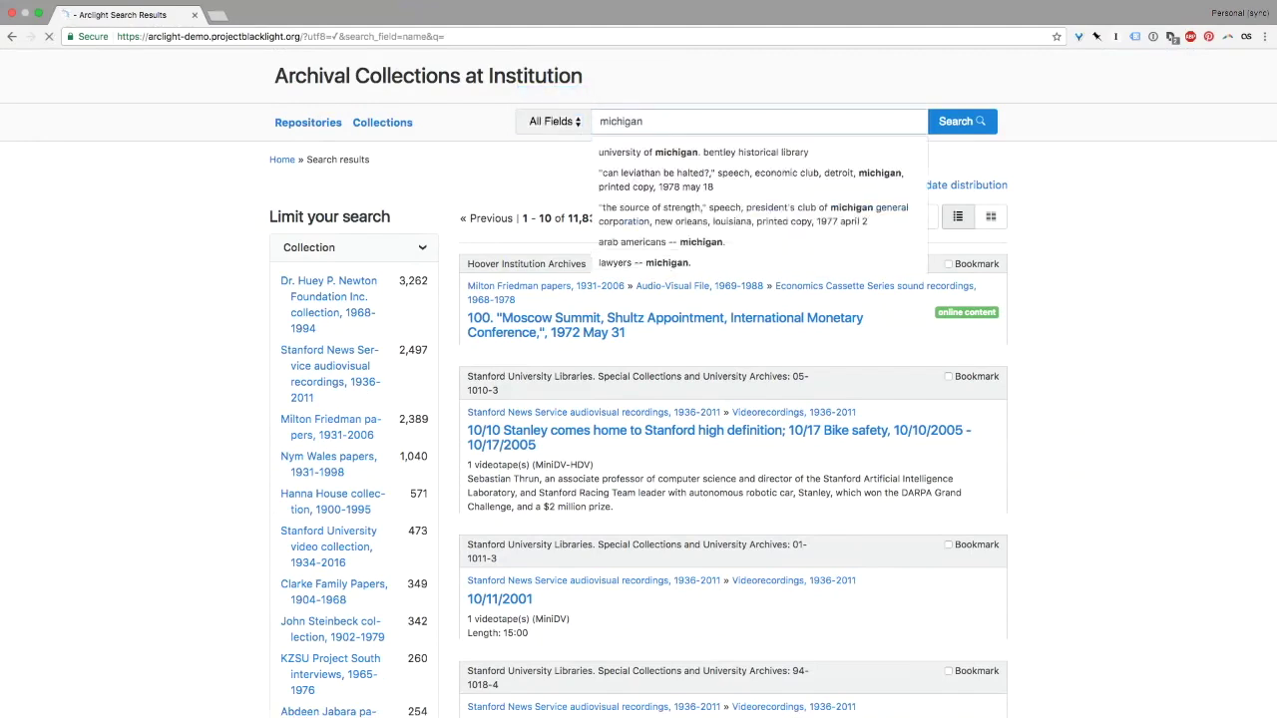
{"action": "key", "text": "Return"}
- Narrow the results to the collection "Stanford News Service audiovisual recordings, 1936-2011" and rerun the "michigan" search within it
{"action": "left_click", "coordinate": [424, 341]}
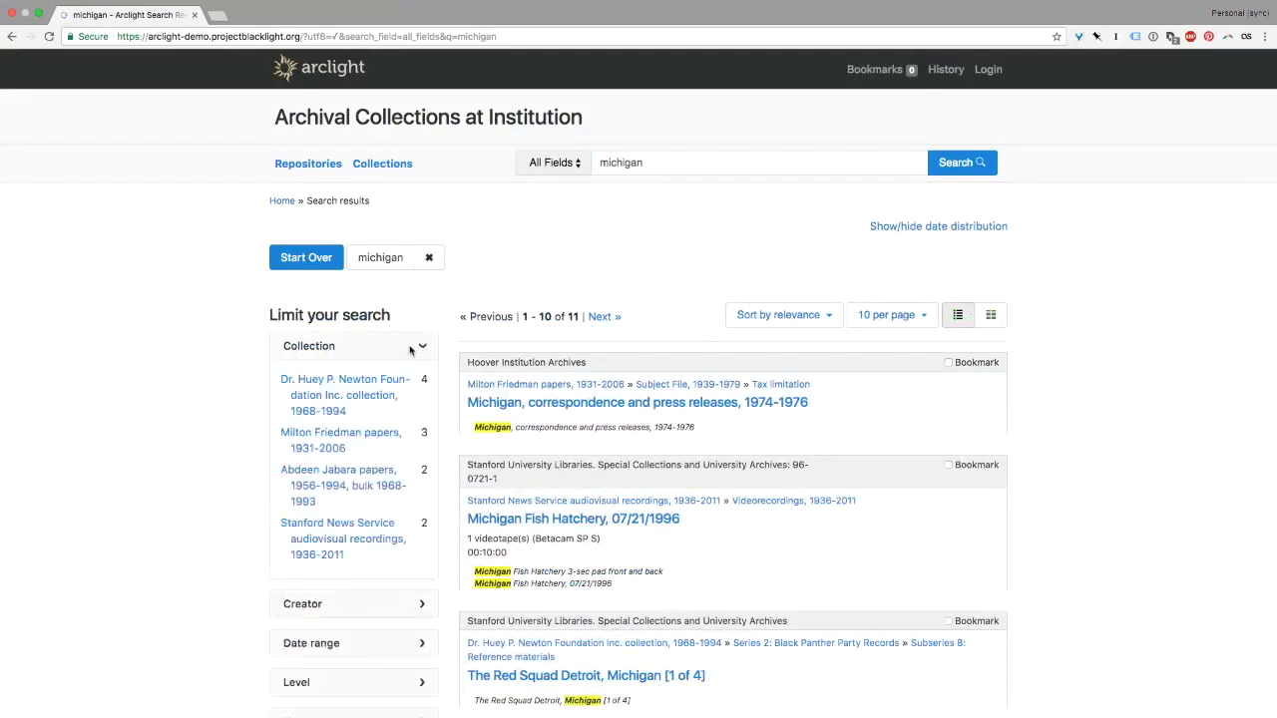
{"action": "scroll", "coordinate": [391, 415], "scroll_direction": "down", "scroll_amount": 1}
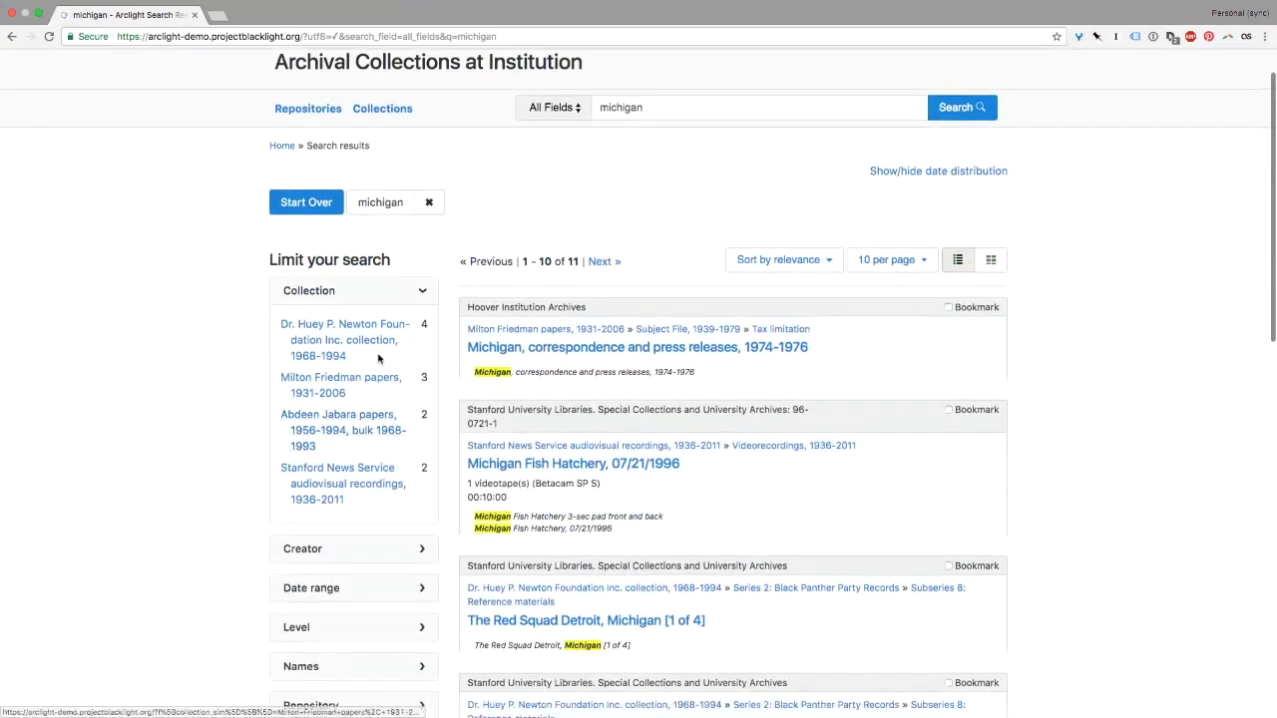
{"action": "left_click", "coordinate": [371, 486]}
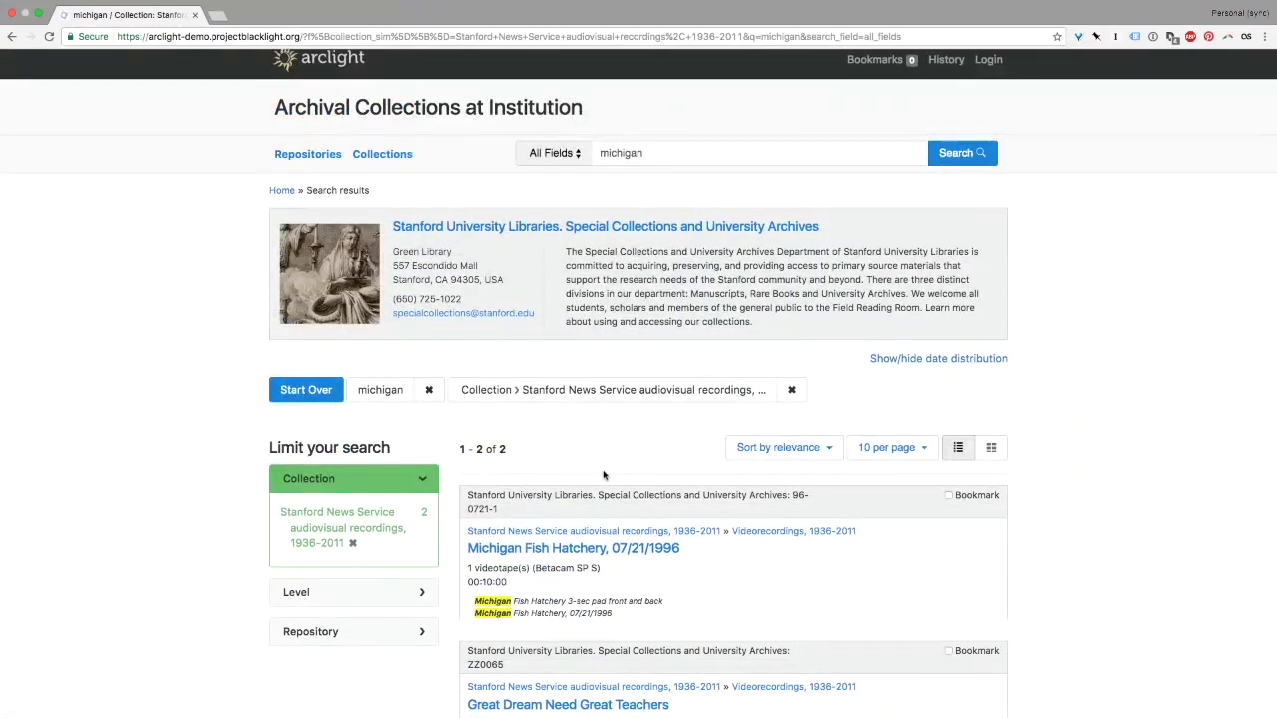
{"action": "left_click", "coordinate": [667, 152]}
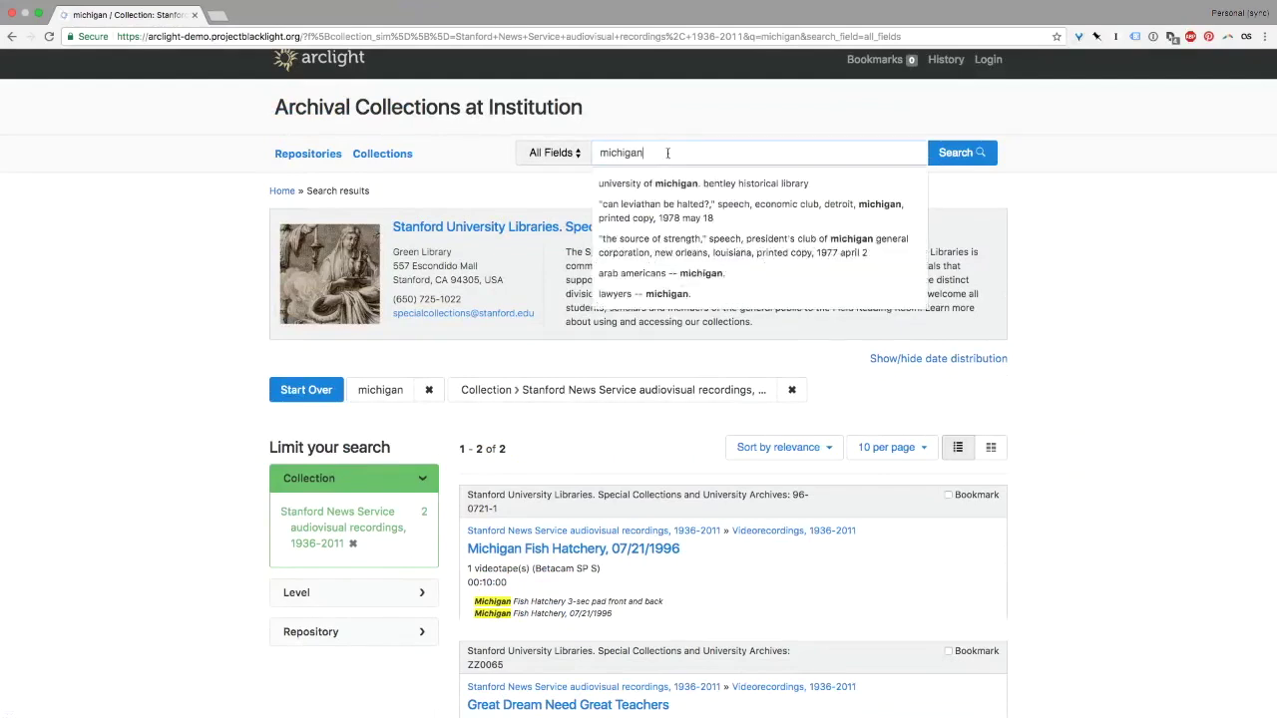
{"action": "key", "text": "Return"}
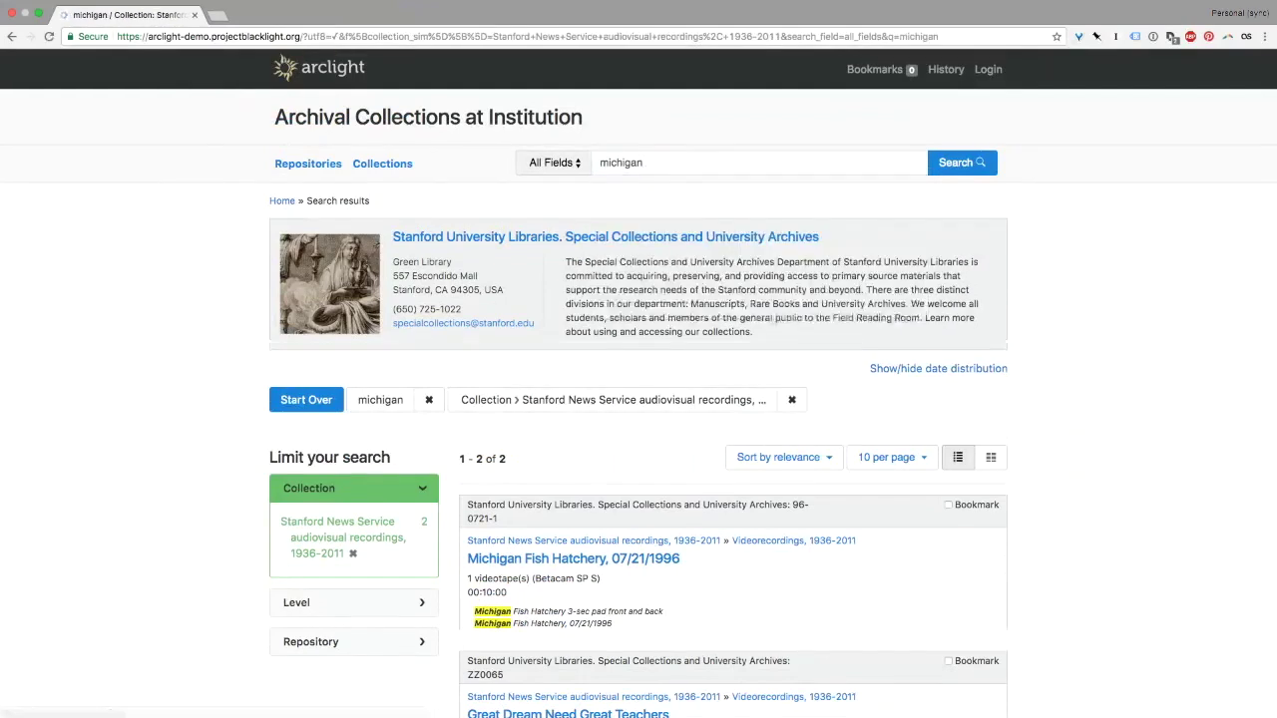
- Clear the search term and rerun the search to list every item in the filtered collection
{"action": "left_click", "coordinate": [752, 163]}
{"action": "key", "text": "ctrl+a"}
{"action": "key", "text": "BackSpace"}
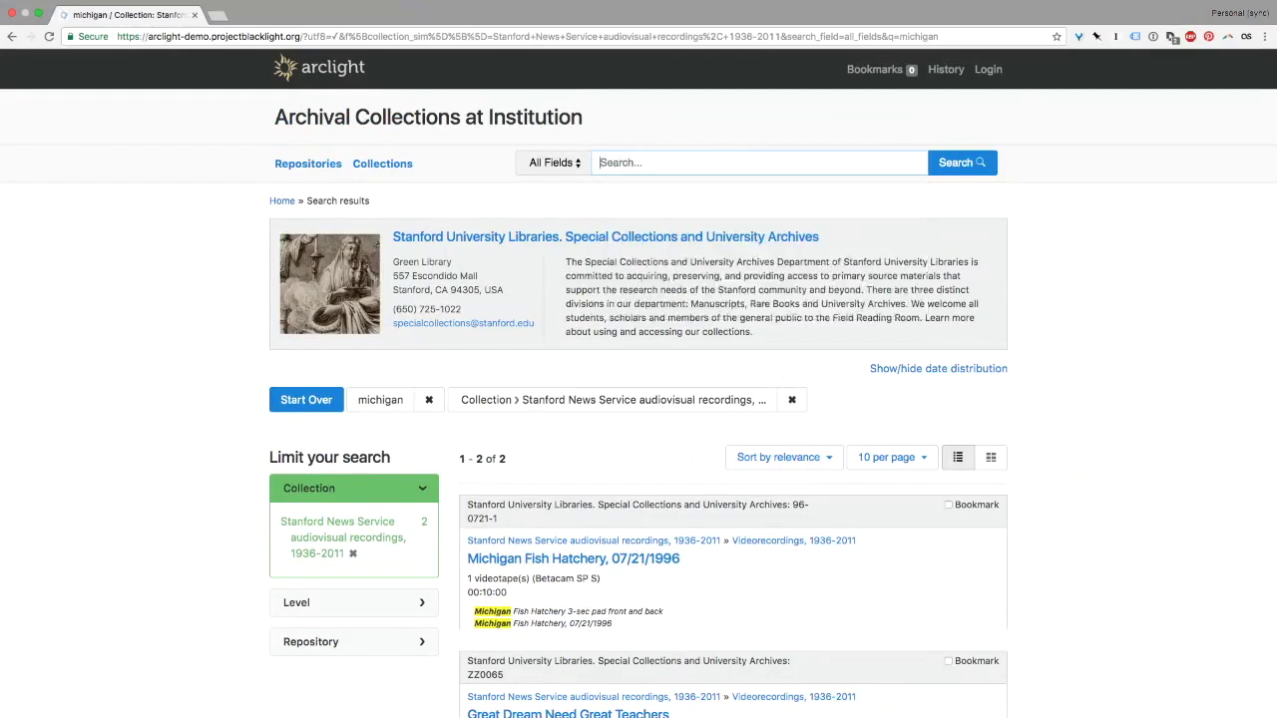
{"action": "key", "text": "Return"}
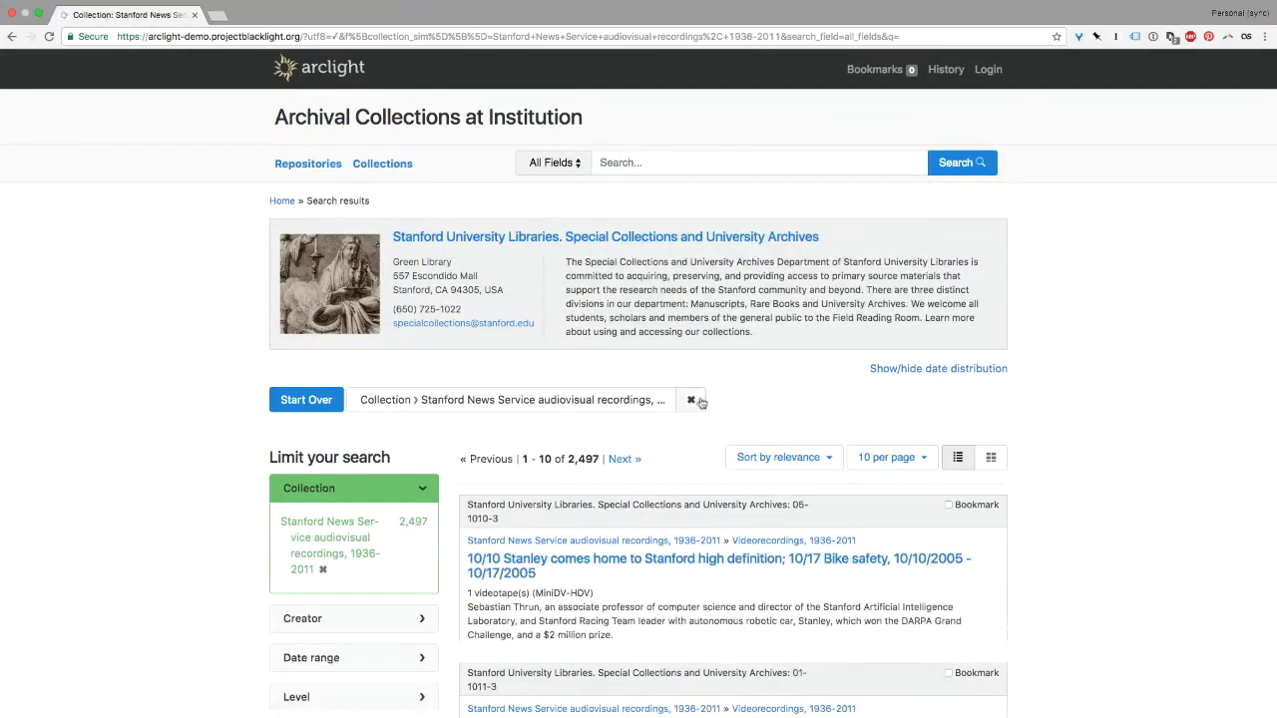
- Remove the collection filter, expand the Creator filter and look through its values
{"action": "left_click", "coordinate": [690, 399]}
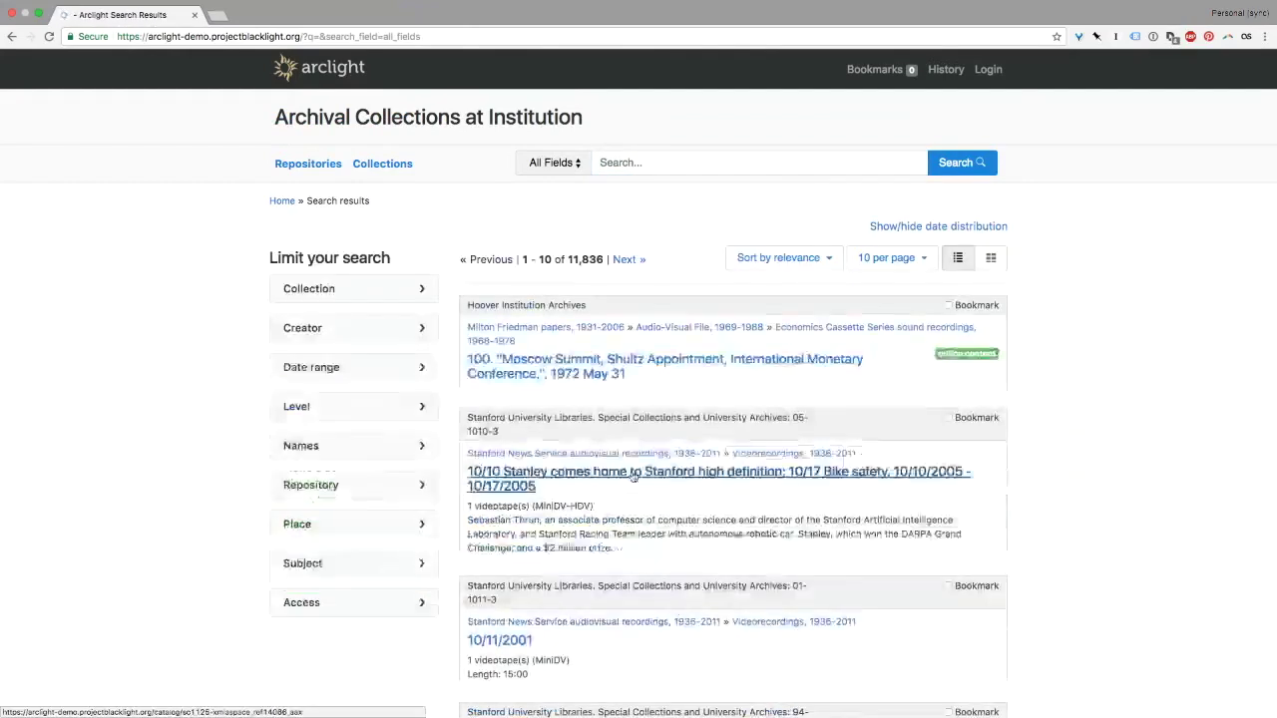
{"action": "left_click", "coordinate": [418, 340]}
{"action": "scroll", "coordinate": [418, 341], "scroll_direction": "down", "scroll_amount": 3}
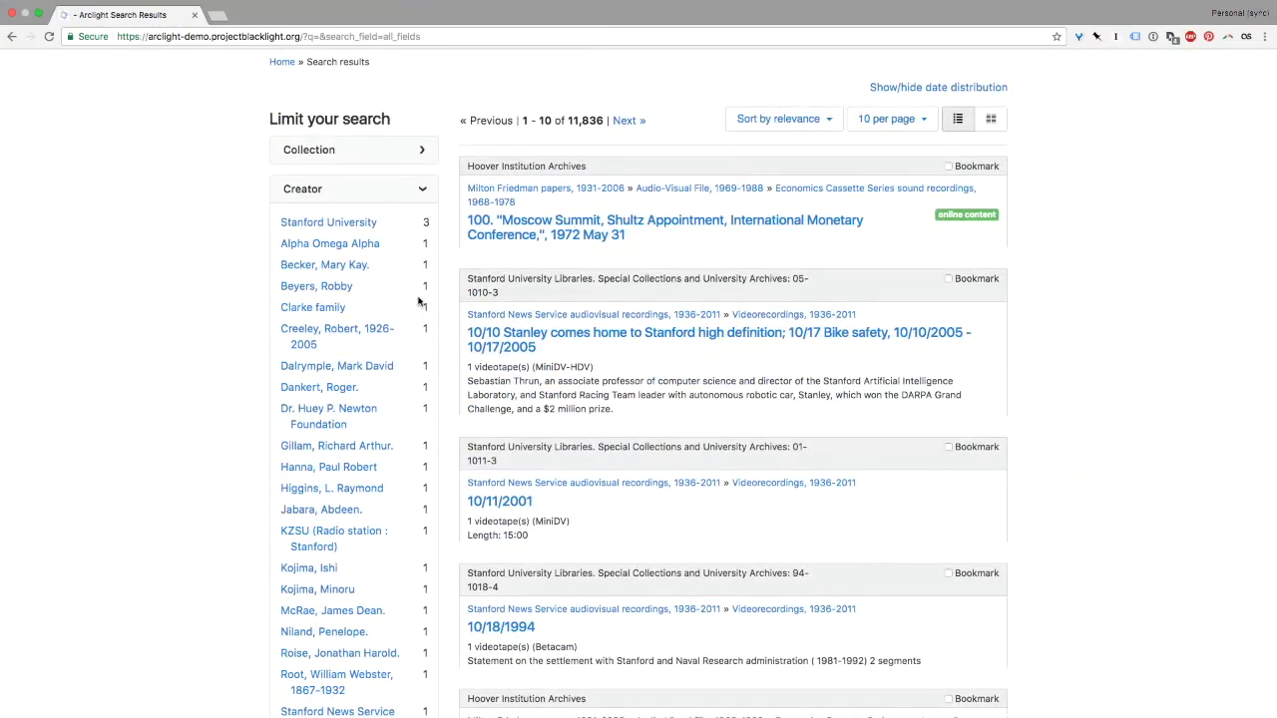
- Collapse the Creator filter and expand the Date range and Level filters to review their values
{"action": "left_click", "coordinate": [420, 191]}
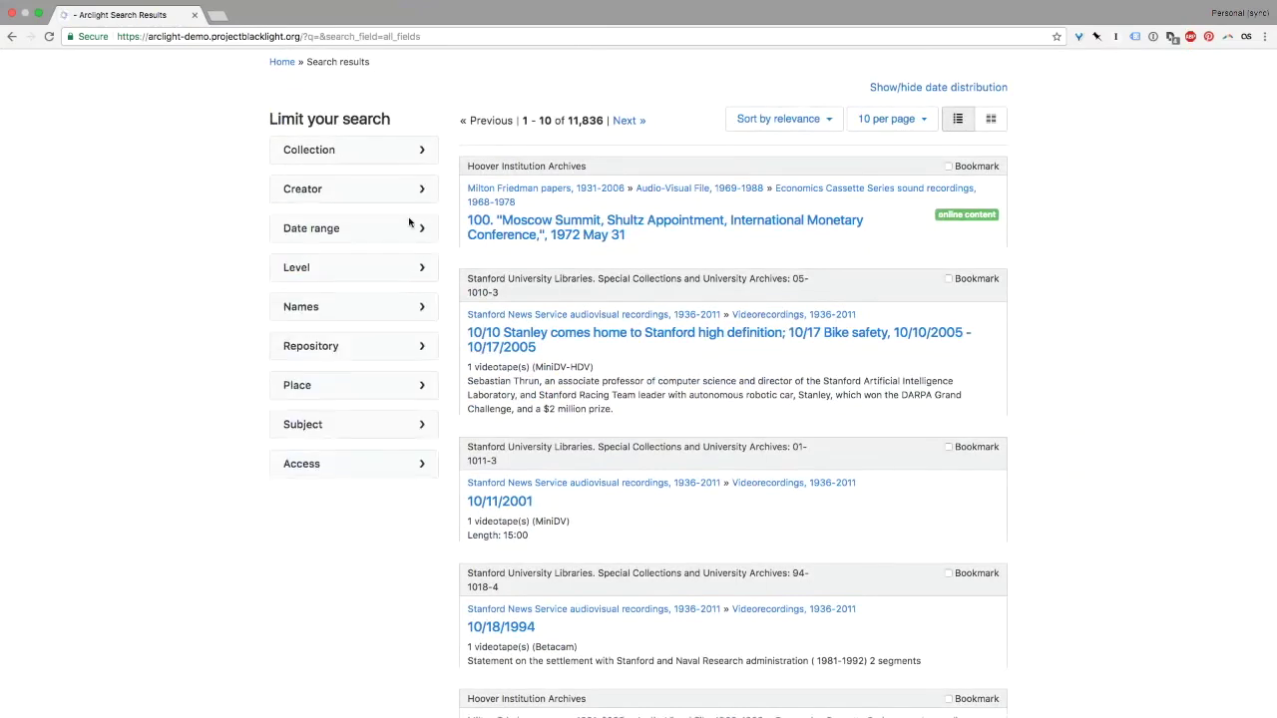
{"action": "left_click", "coordinate": [420, 229]}
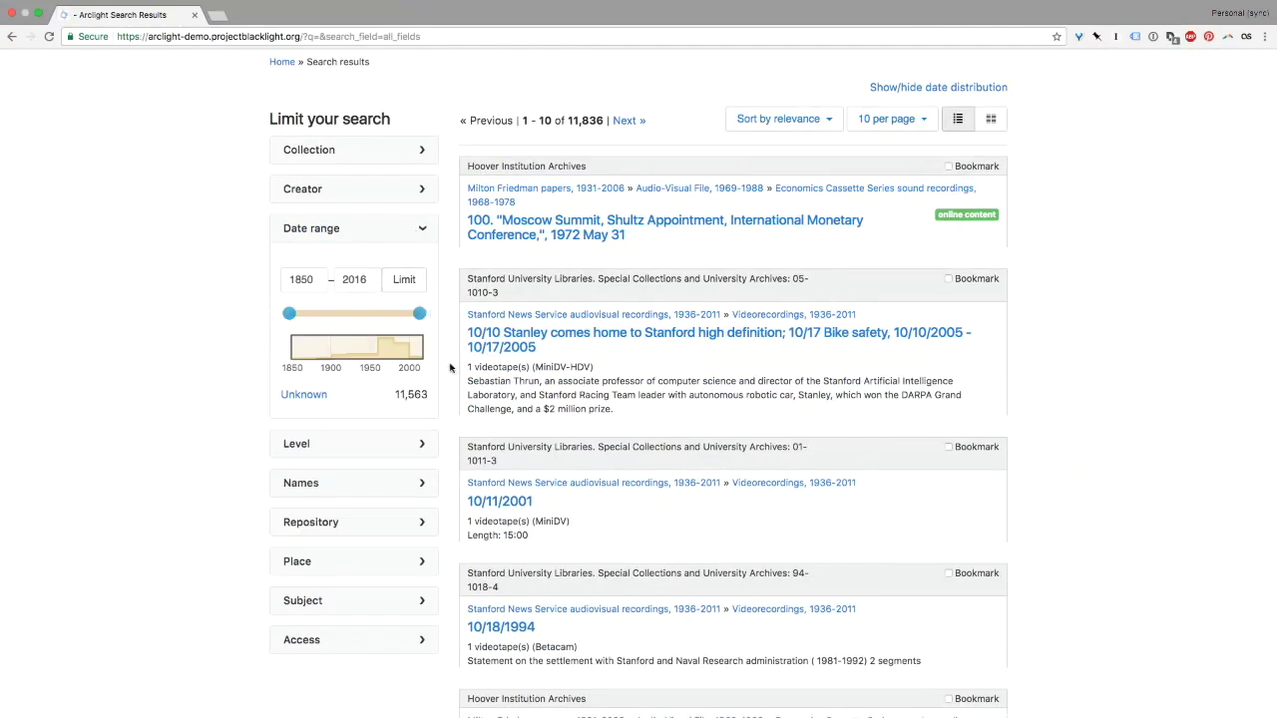
{"action": "mouse_move", "coordinate": [356, 368]}
{"action": "left_click", "coordinate": [422, 452]}
{"action": "scroll", "coordinate": [422, 454], "scroll_direction": "down", "scroll_amount": 1}
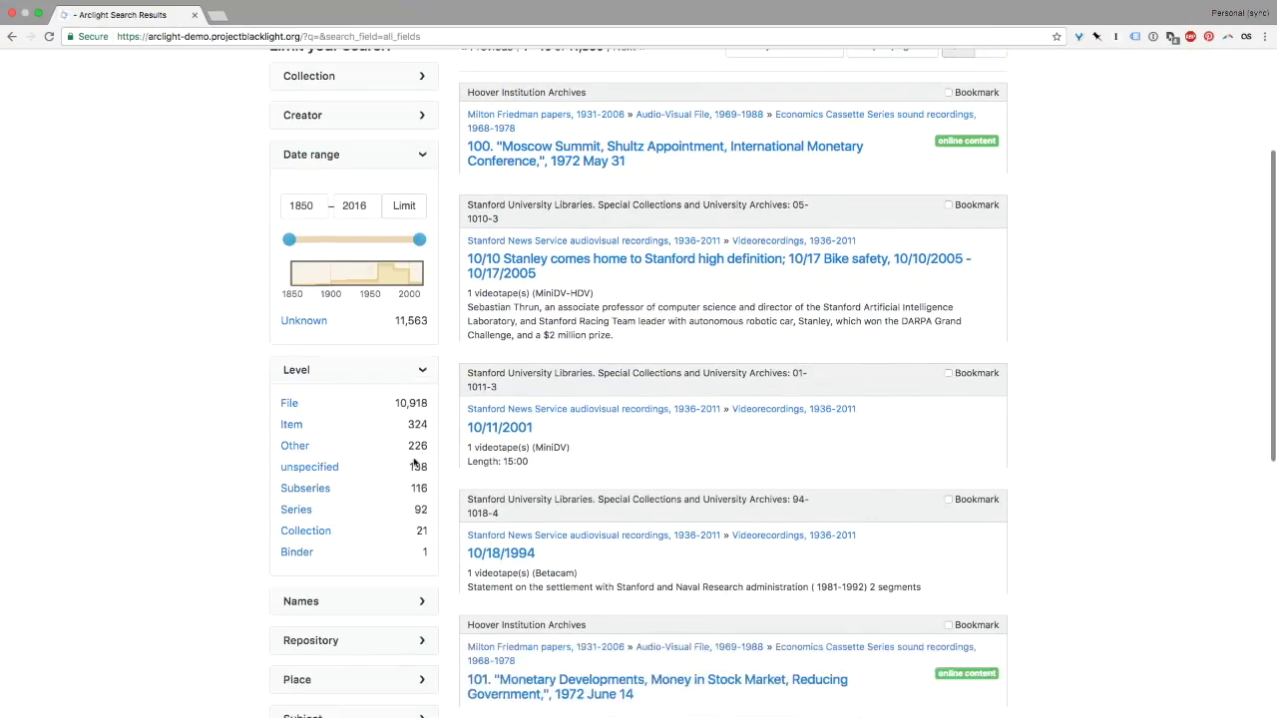
- Expand the Names filter and look through its whole list of values
{"action": "left_click", "coordinate": [418, 603]}
{"action": "scroll", "coordinate": [418, 601], "scroll_direction": "down", "scroll_amount": 2}
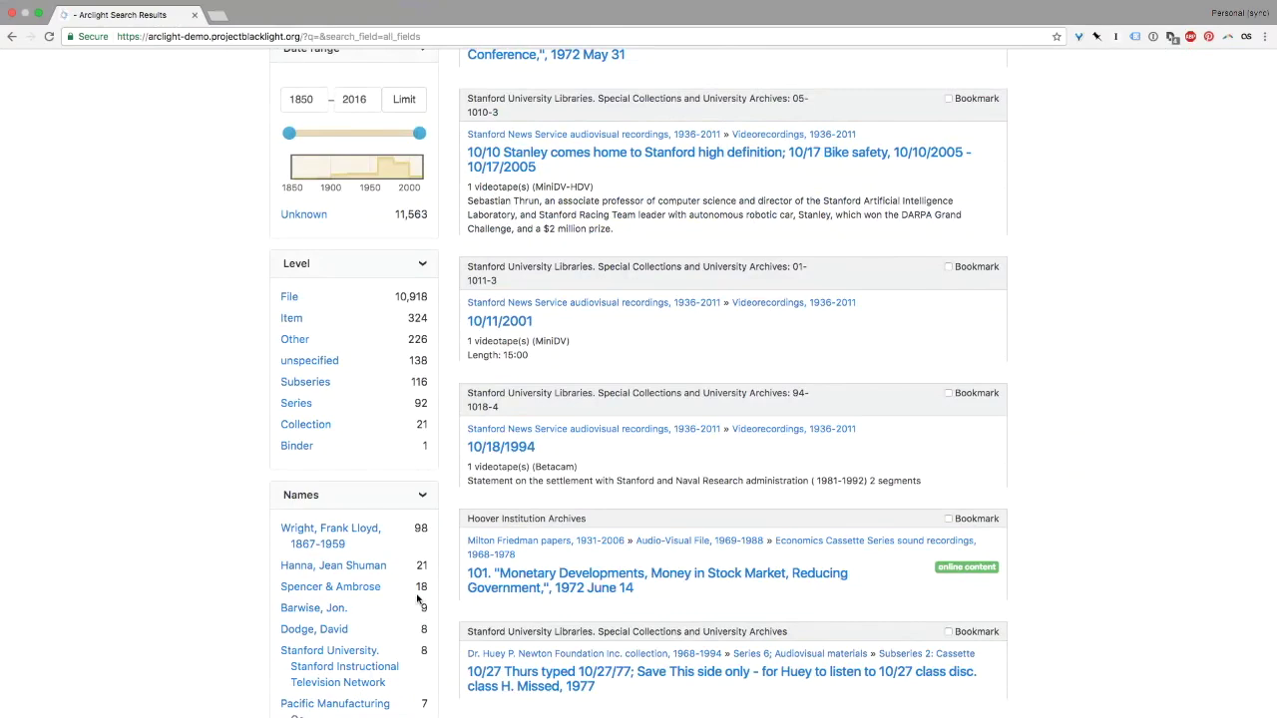
{"action": "scroll", "coordinate": [417, 599], "scroll_direction": "down", "scroll_amount": 6}
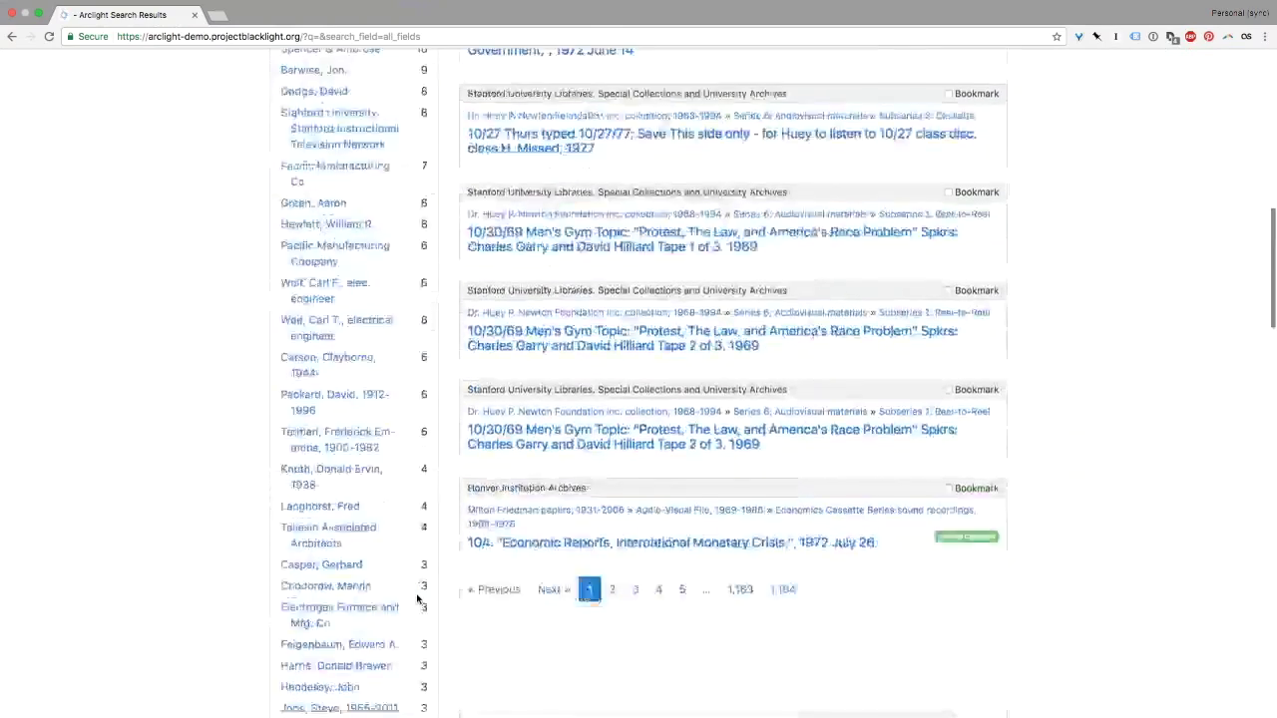
{"action": "scroll", "coordinate": [417, 599], "scroll_direction": "down", "scroll_amount": 15}
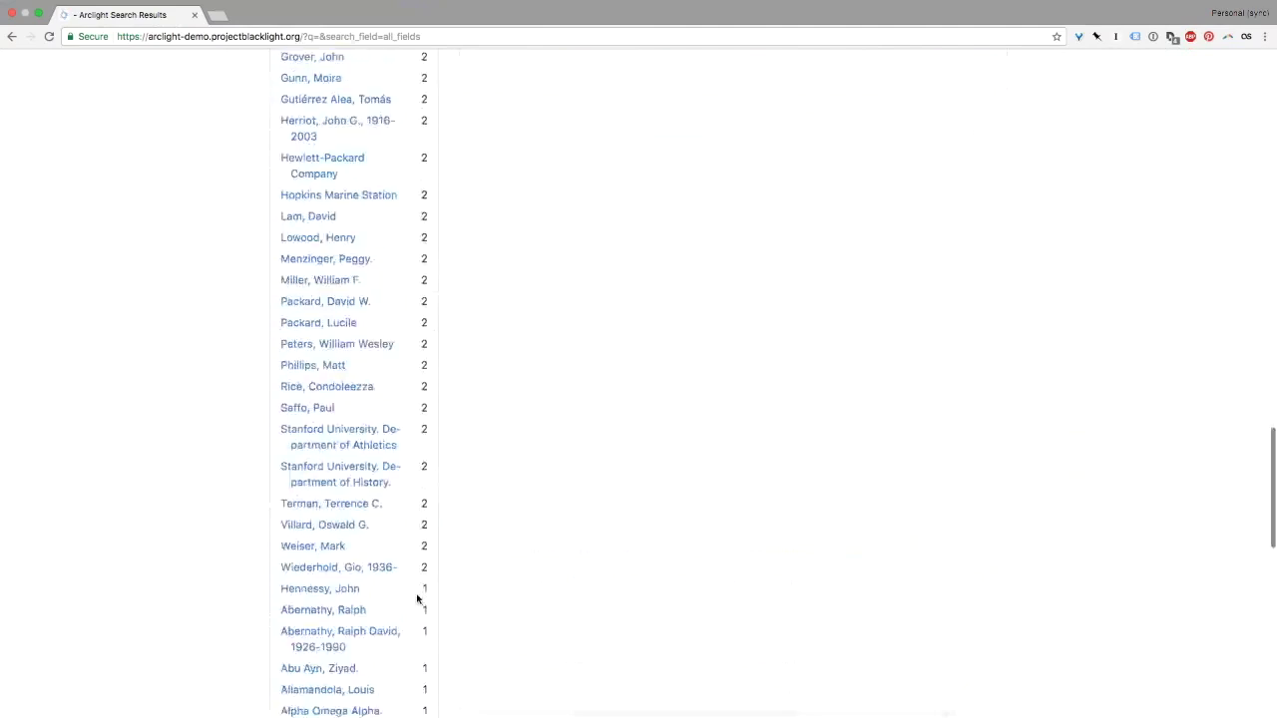
{"action": "scroll", "coordinate": [417, 598], "scroll_direction": "down", "scroll_amount": 10}
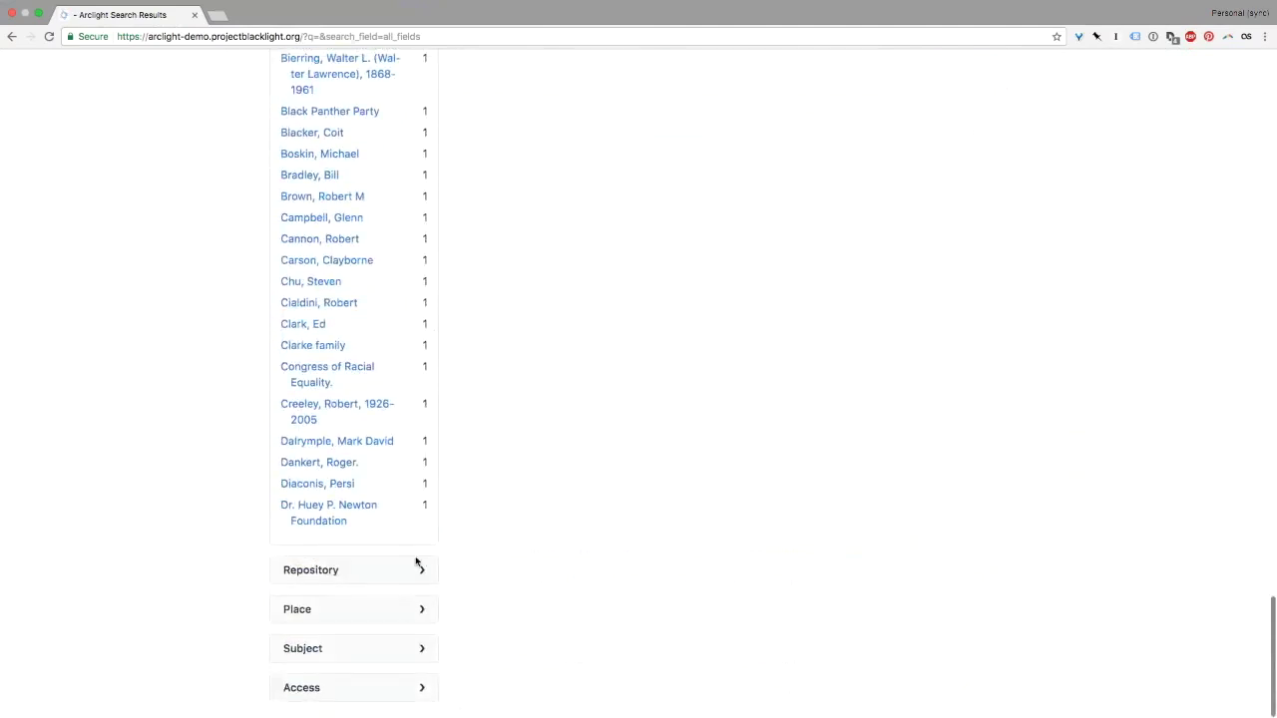
- Expand the Repository and Place filters to review their values, and collapse Place again
{"action": "left_click", "coordinate": [417, 565]}
{"action": "scroll", "coordinate": [419, 569], "scroll_direction": "down", "scroll_amount": 3}
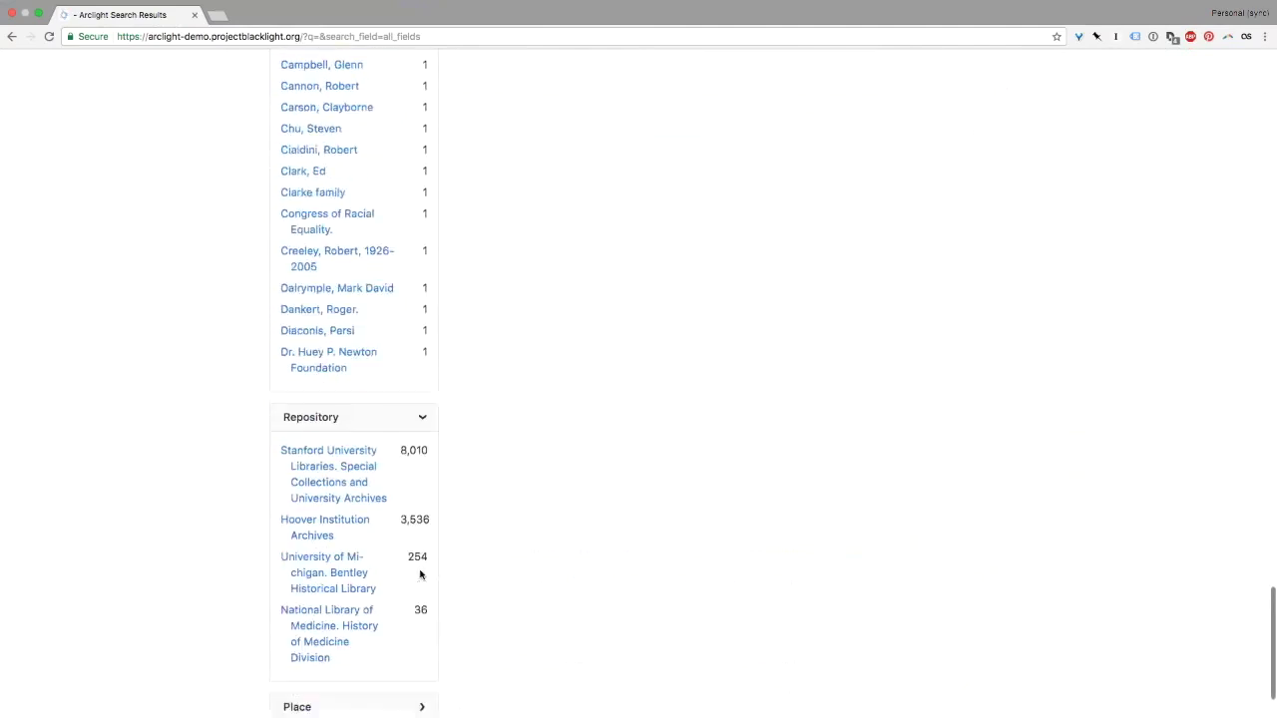
{"action": "scroll", "coordinate": [420, 575], "scroll_direction": "down", "scroll_amount": 2}
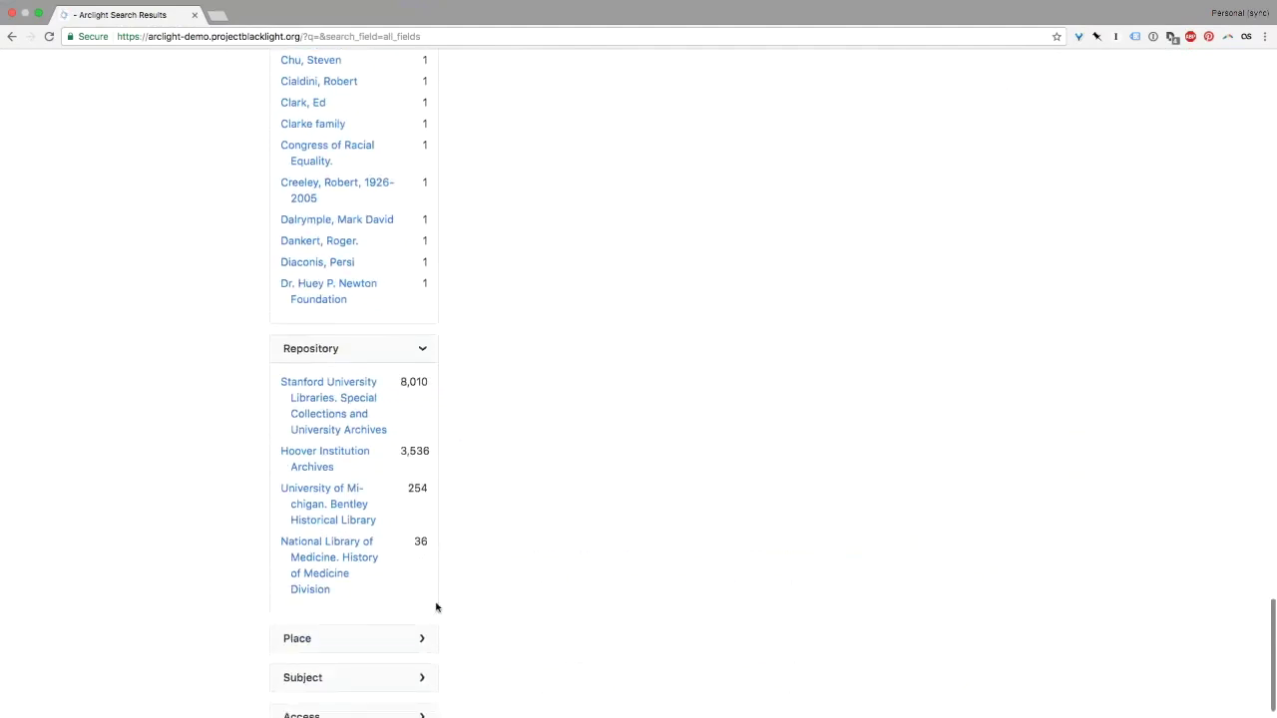
{"action": "left_click", "coordinate": [422, 639]}
{"action": "scroll", "coordinate": [417, 642], "scroll_direction": "down", "scroll_amount": 2}
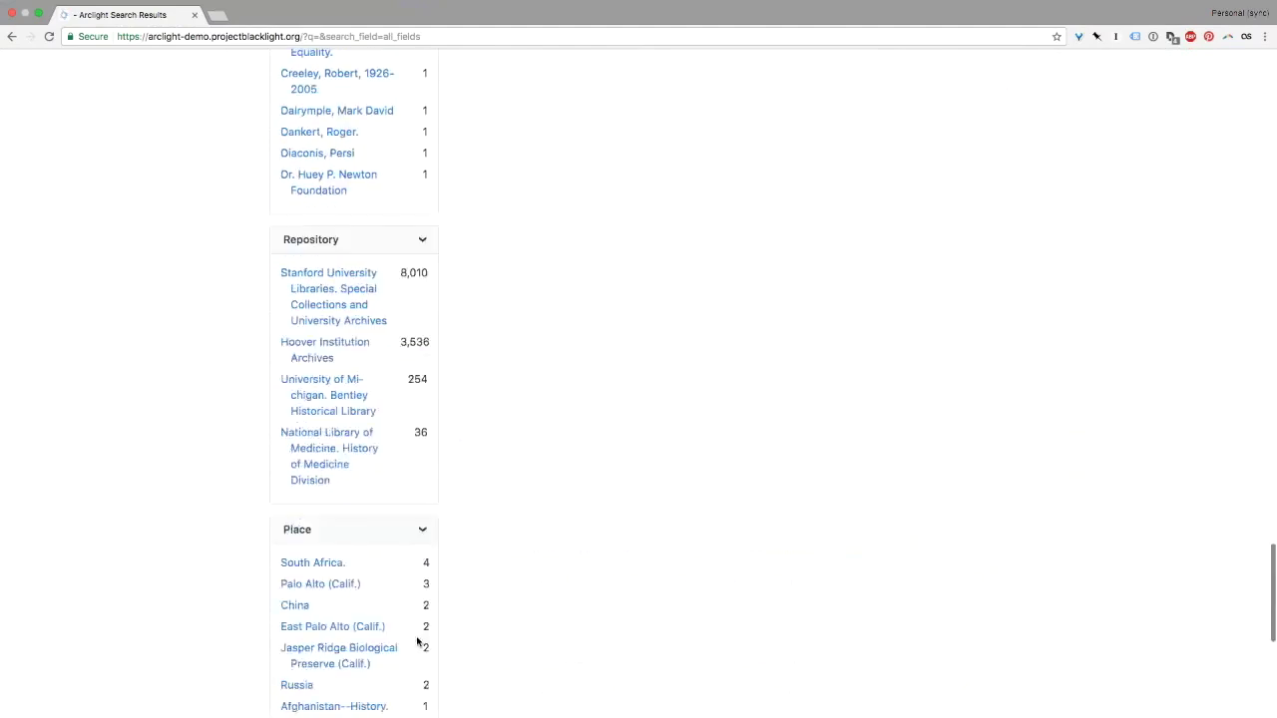
{"action": "scroll", "coordinate": [418, 642], "scroll_direction": "down", "scroll_amount": 5}
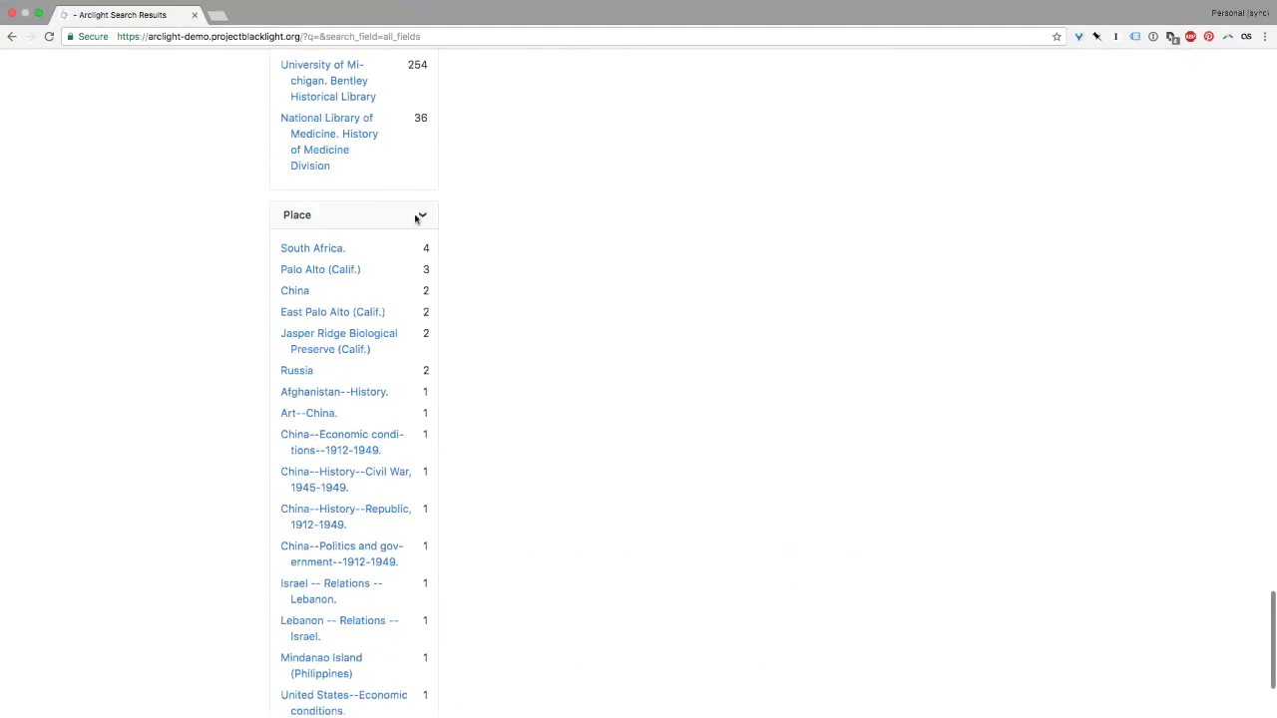
{"action": "left_click", "coordinate": [418, 219]}
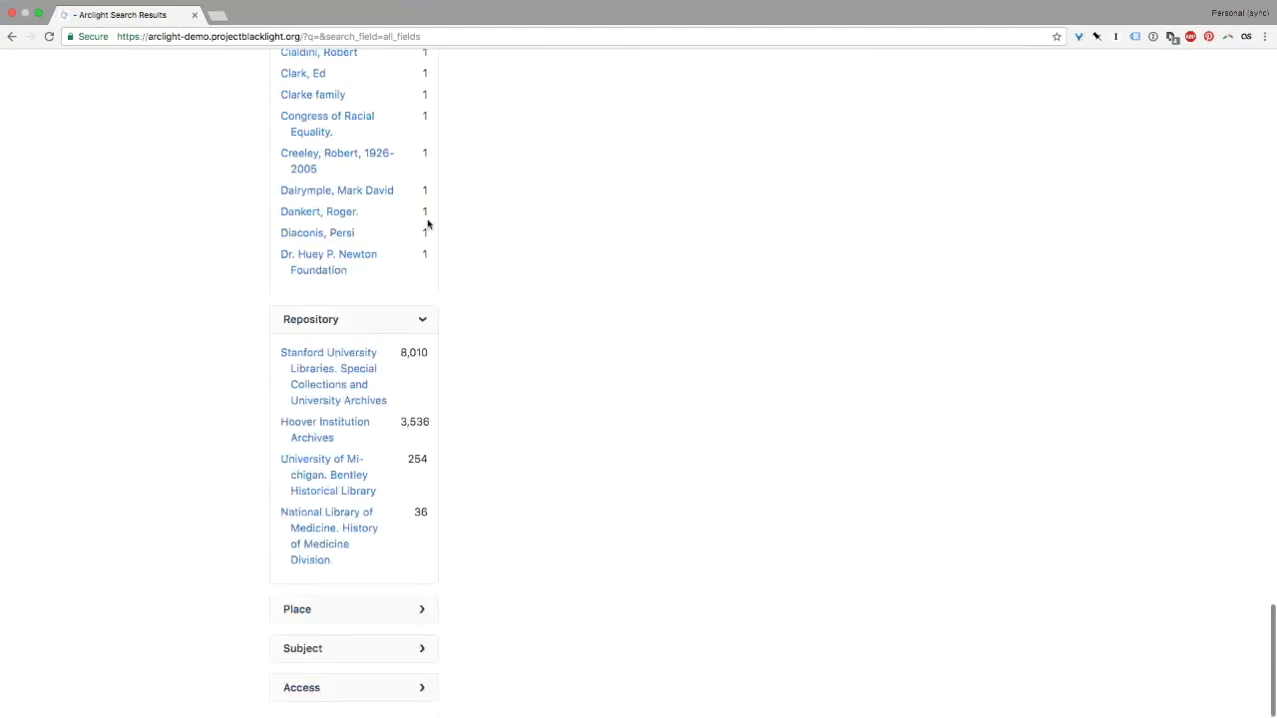
- Expand the Subject filter to review its values and collapse it again
{"action": "left_click", "coordinate": [431, 650]}
{"action": "scroll", "coordinate": [428, 650], "scroll_direction": "down", "scroll_amount": 6}
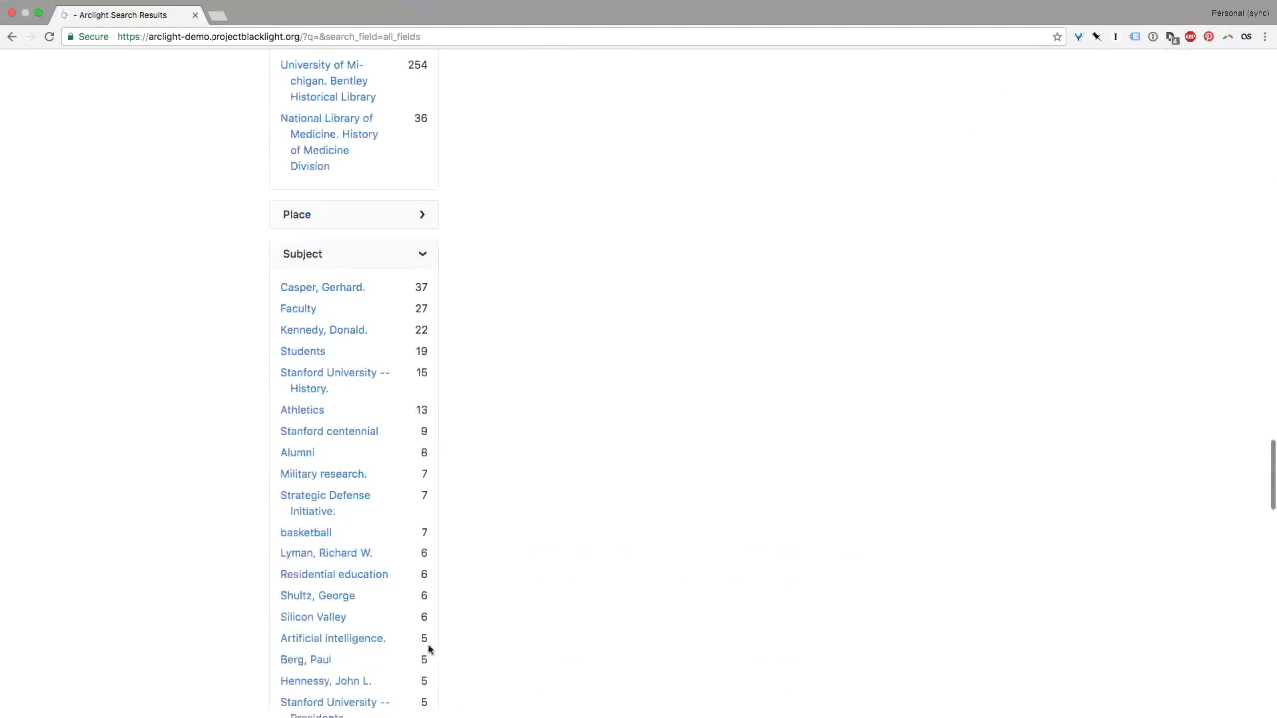
{"action": "left_click", "coordinate": [421, 257]}
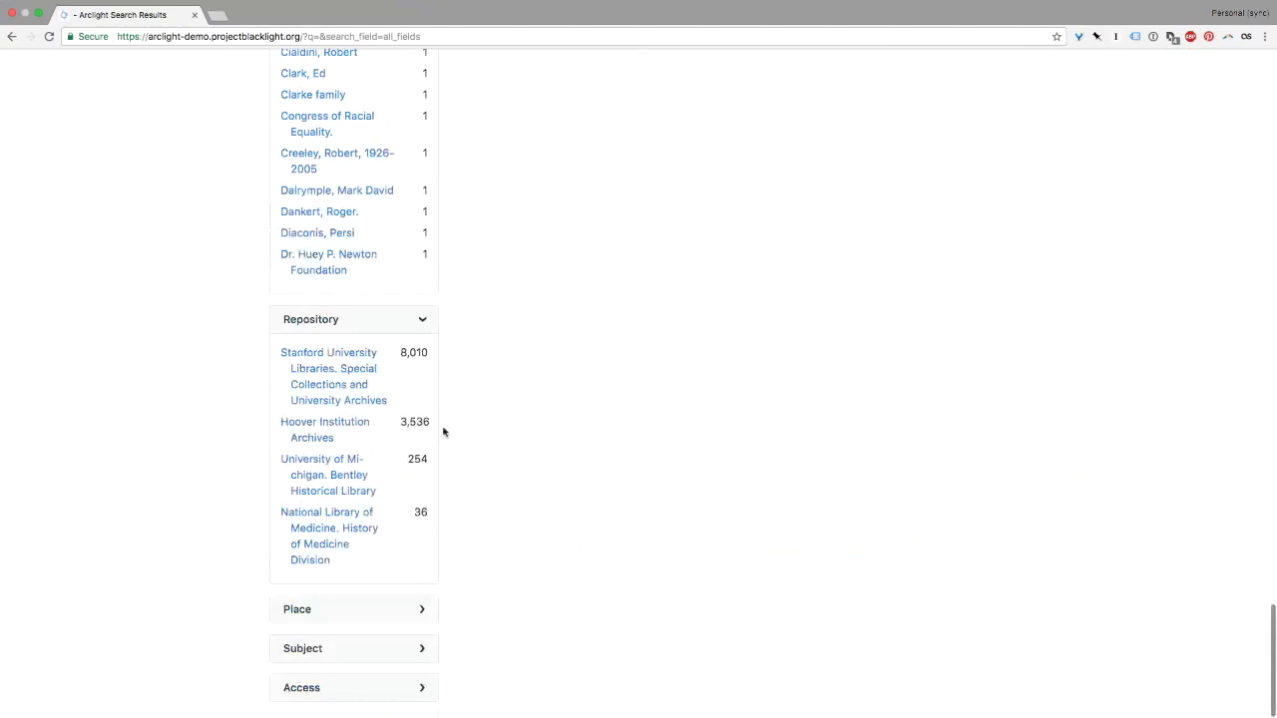
- Expand the Access filter and narrow the results to items with Online access
{"action": "left_click", "coordinate": [428, 693]}
{"action": "scroll", "coordinate": [428, 692], "scroll_direction": "down", "scroll_amount": 1}
{"action": "left_click", "coordinate": [335, 684]}
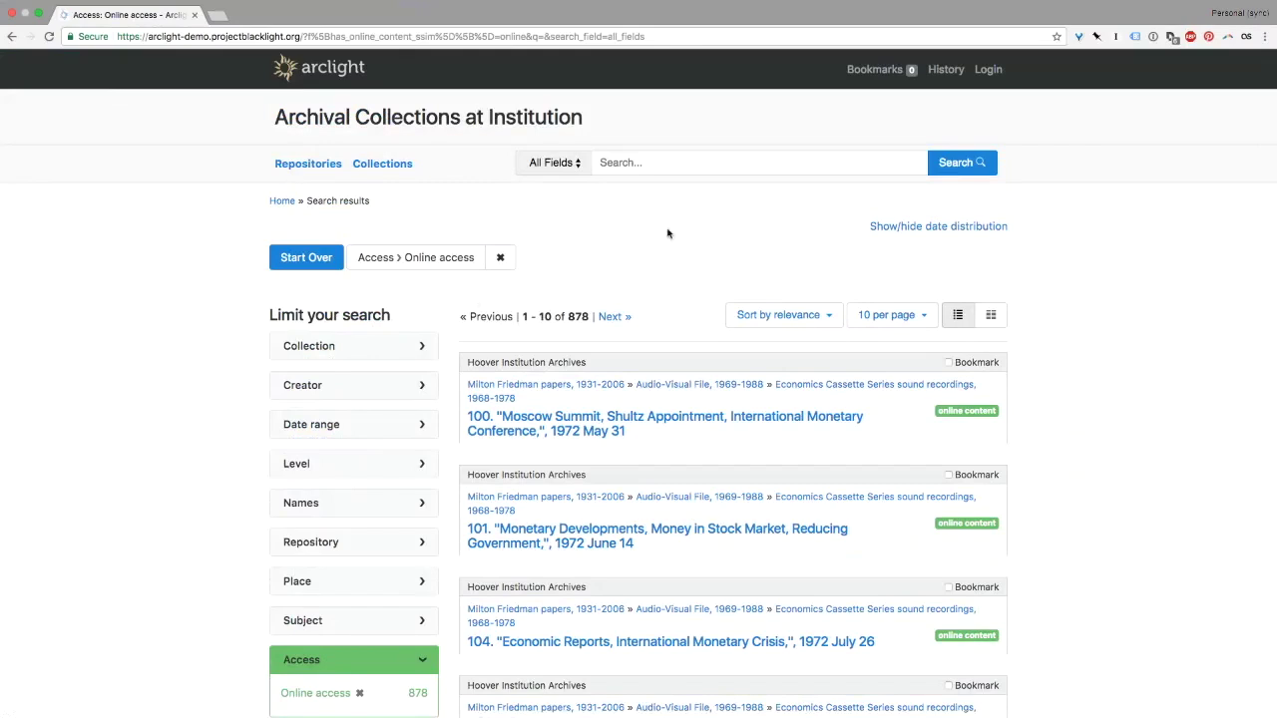
- Sort the online-access results by creator (A-Z) and look over the reordered list
{"action": "left_click", "coordinate": [783, 316]}
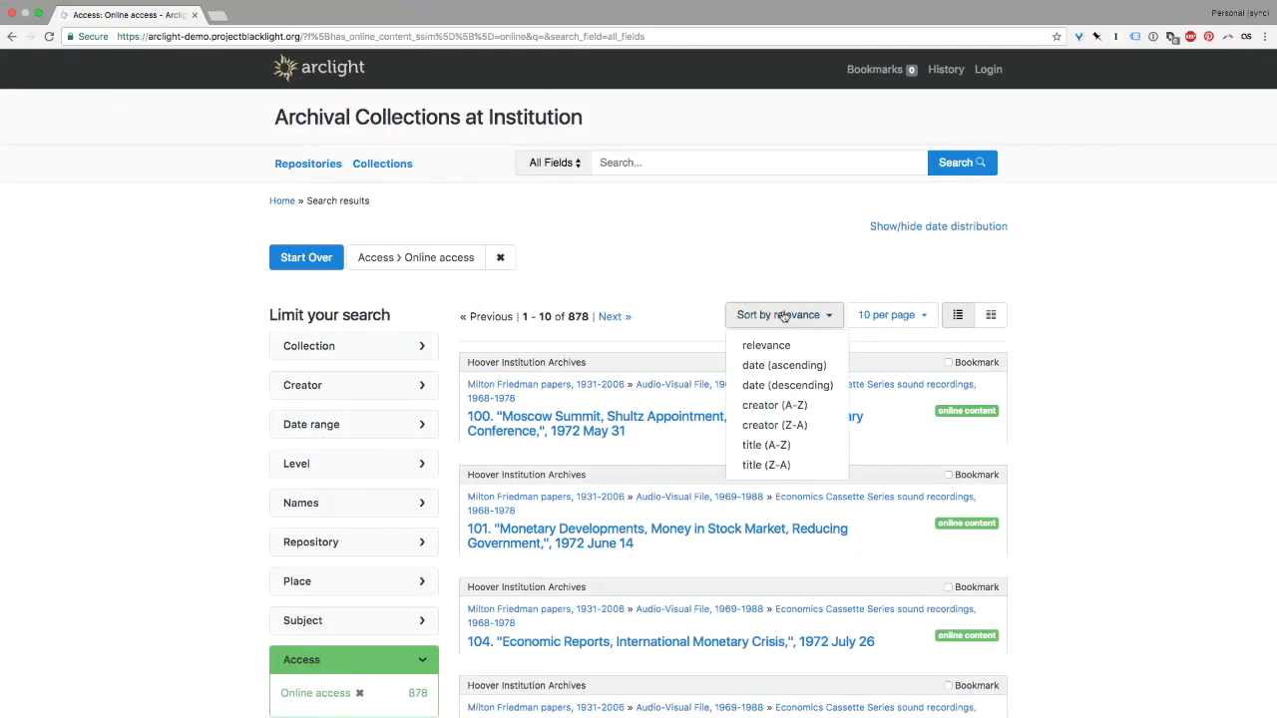
{"action": "left_click", "coordinate": [813, 413]}
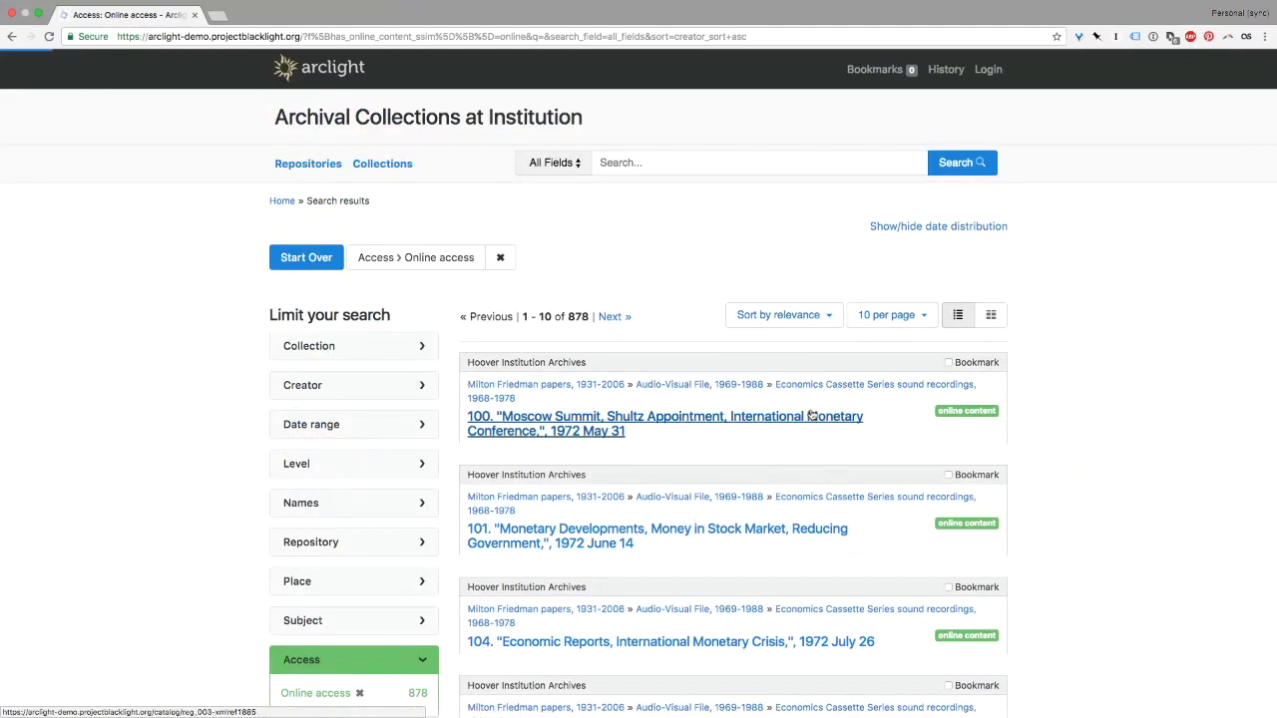
{"action": "scroll", "coordinate": [768, 500], "scroll_direction": "down", "scroll_amount": 3}
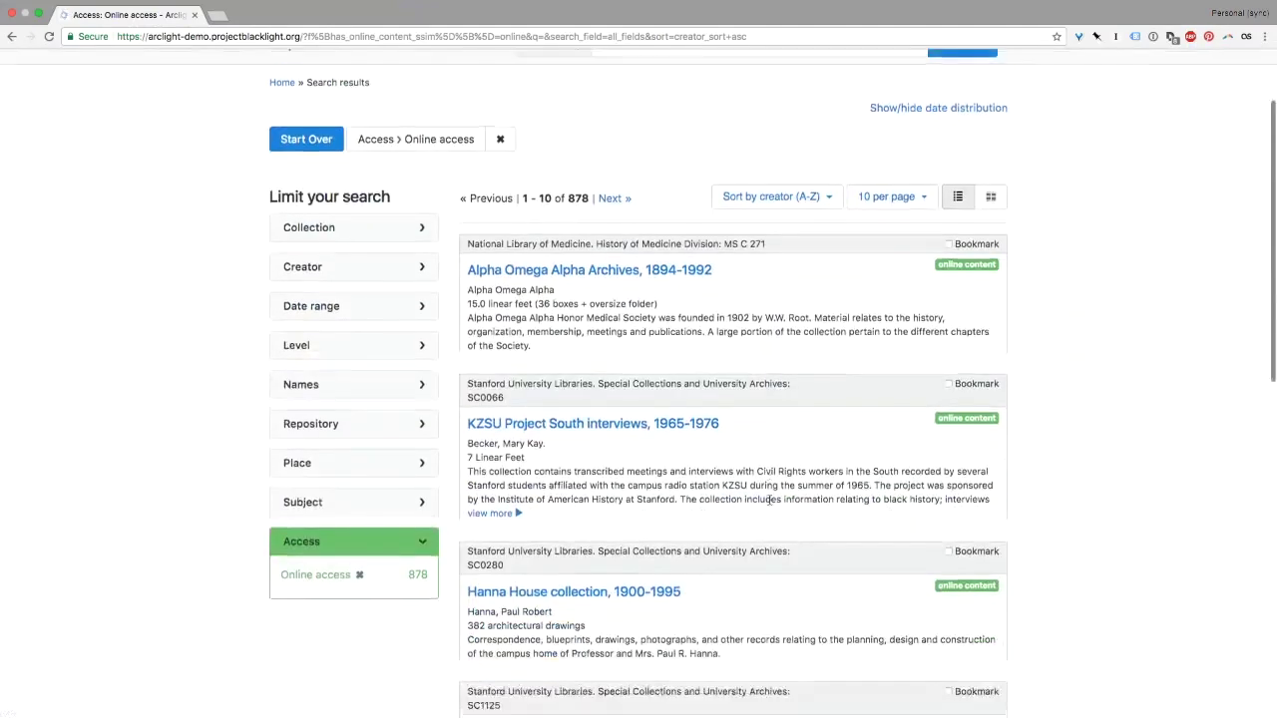
{"action": "scroll", "coordinate": [769, 500], "scroll_direction": "down", "scroll_amount": 3}
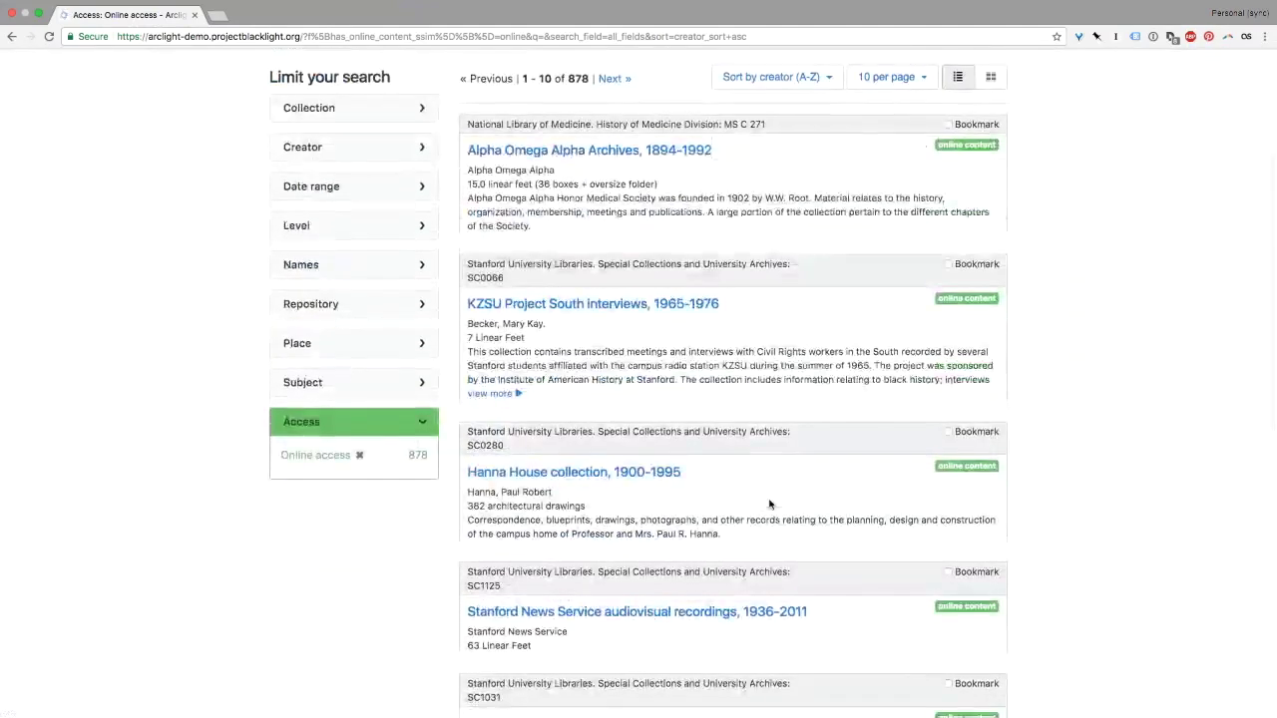
{"action": "scroll", "coordinate": [914, 200], "scroll_direction": "up", "scroll_amount": 1}
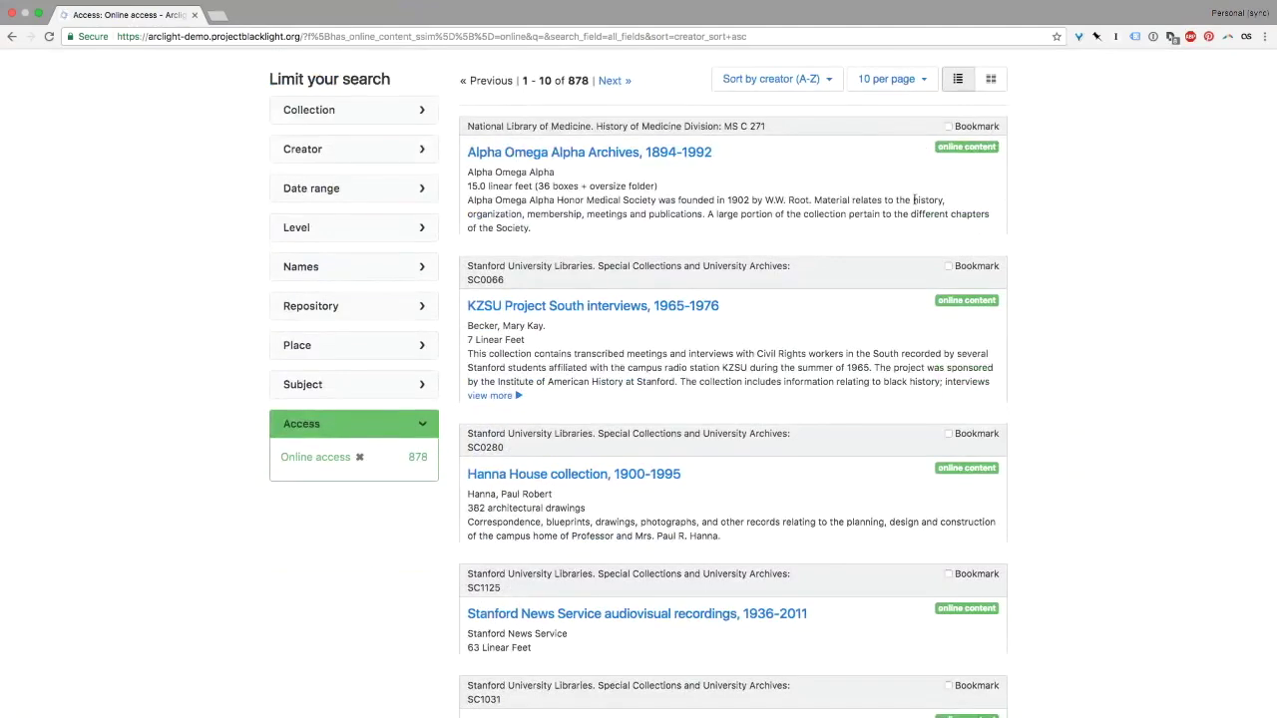
- View the available results-per-page options without choosing a different one
{"action": "scroll", "coordinate": [914, 199], "scroll_direction": "up", "scroll_amount": 4}
{"action": "left_click", "coordinate": [906, 228]}
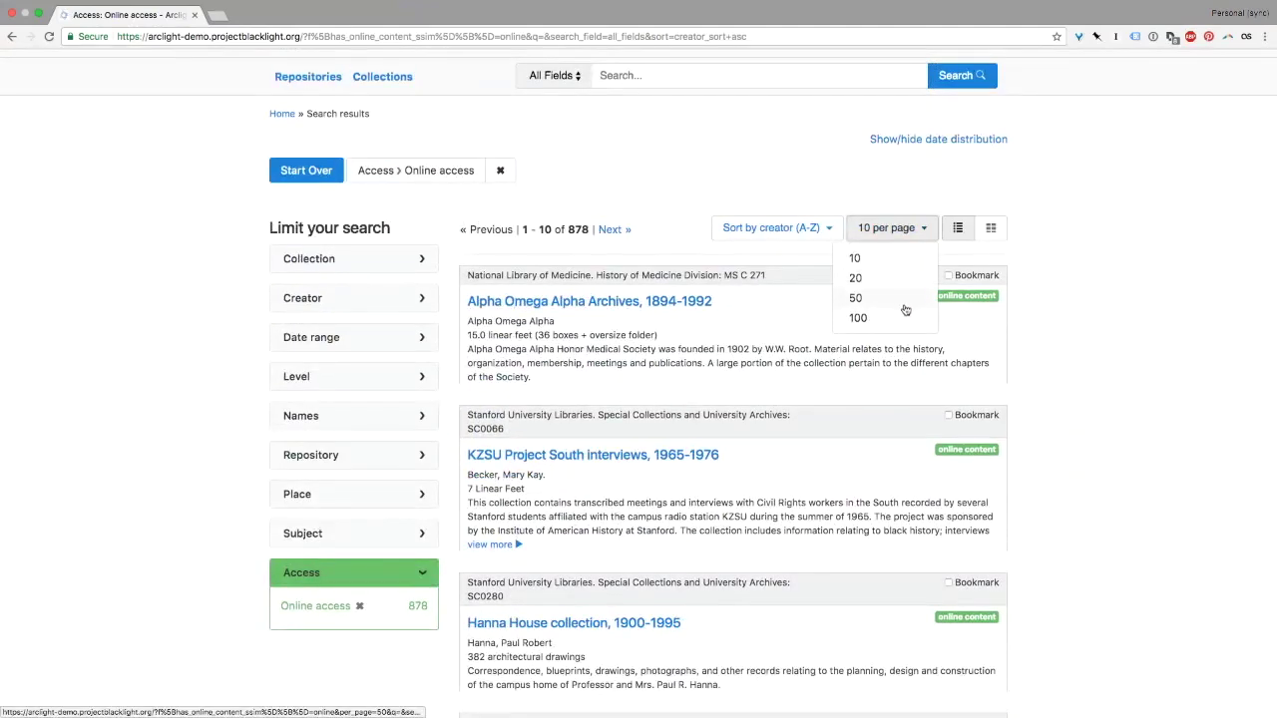
{"action": "left_click", "coordinate": [1038, 287]}
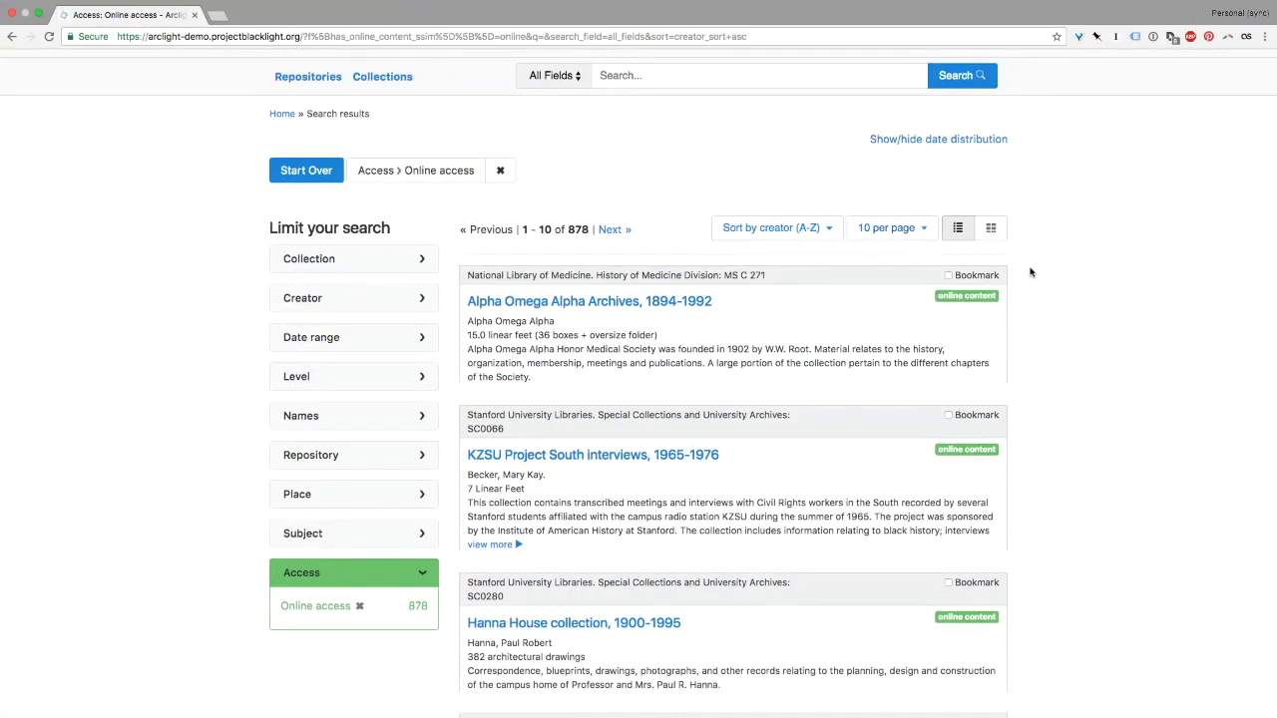
- Look over the detailed result entries and switch the results to the compact view
{"action": "scroll", "coordinate": [1030, 272], "scroll_direction": "down", "scroll_amount": 1}
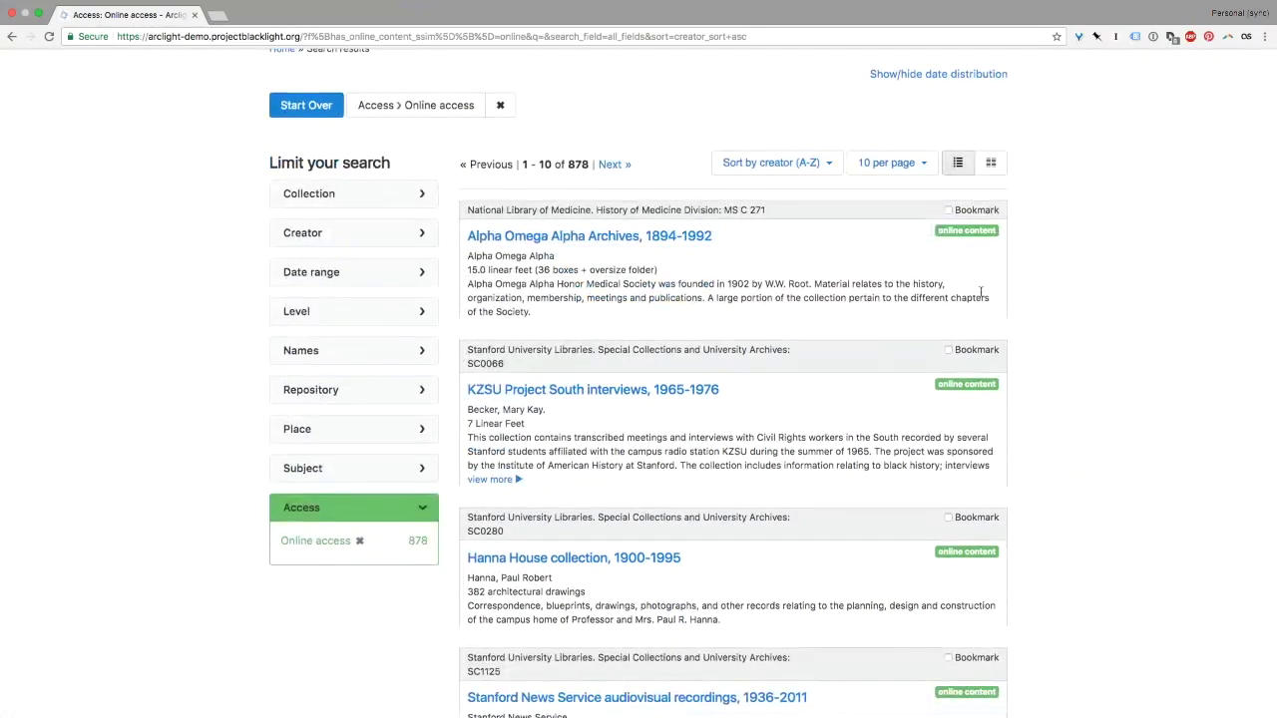
{"action": "scroll", "coordinate": [980, 296], "scroll_direction": "down", "scroll_amount": 1}
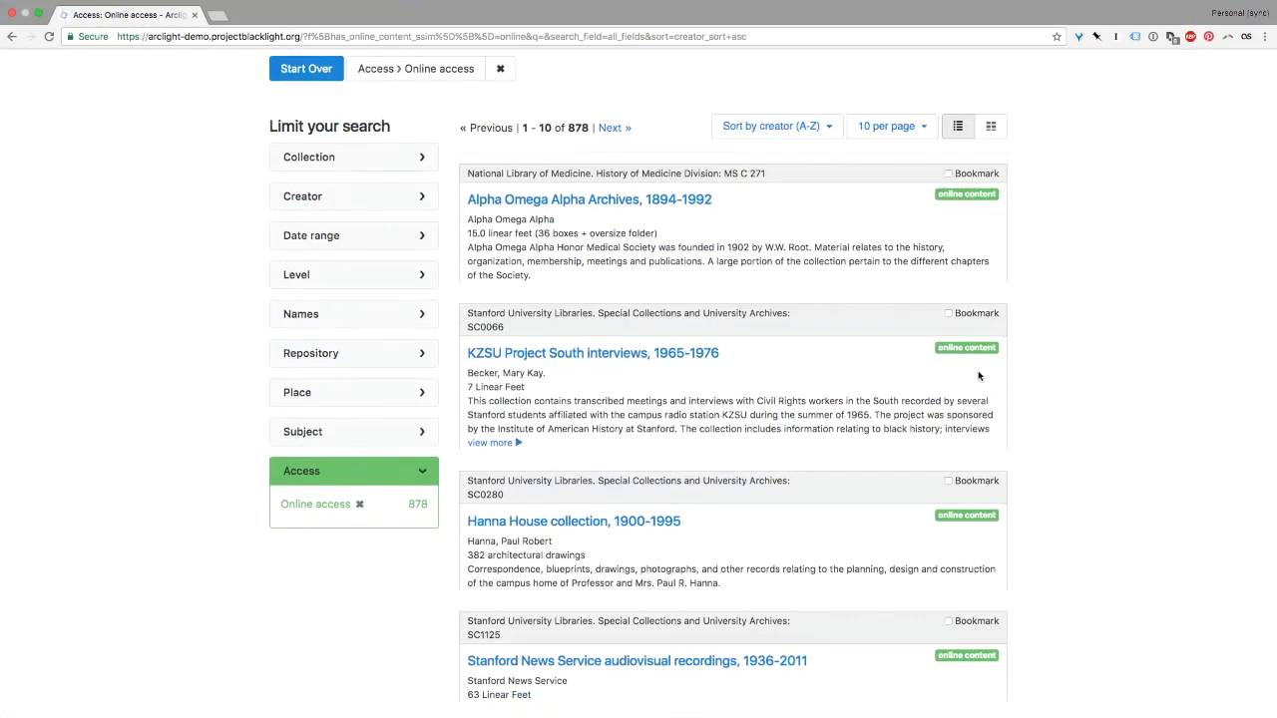
{"action": "left_click", "coordinate": [985, 129]}
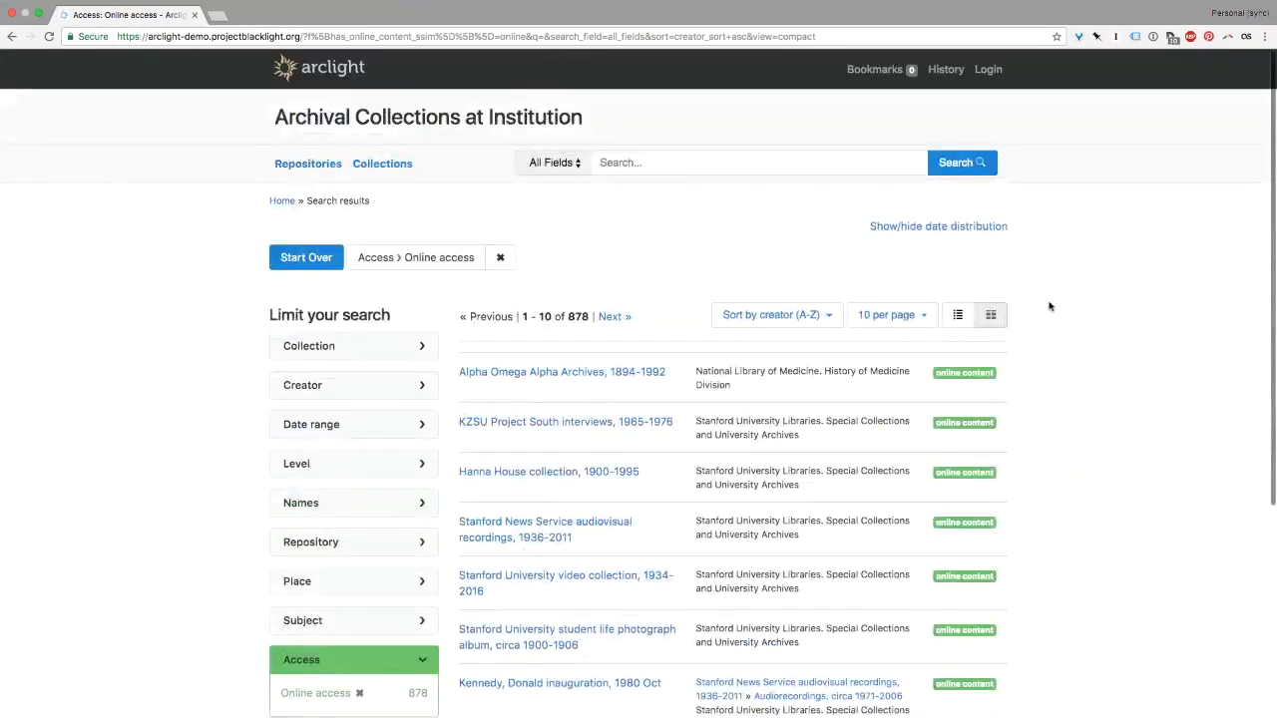
{"action": "scroll", "coordinate": [1050, 306], "scroll_direction": "down", "scroll_amount": 1}
{"action": "scroll", "coordinate": [1050, 306], "scroll_direction": "down", "scroll_amount": 1}
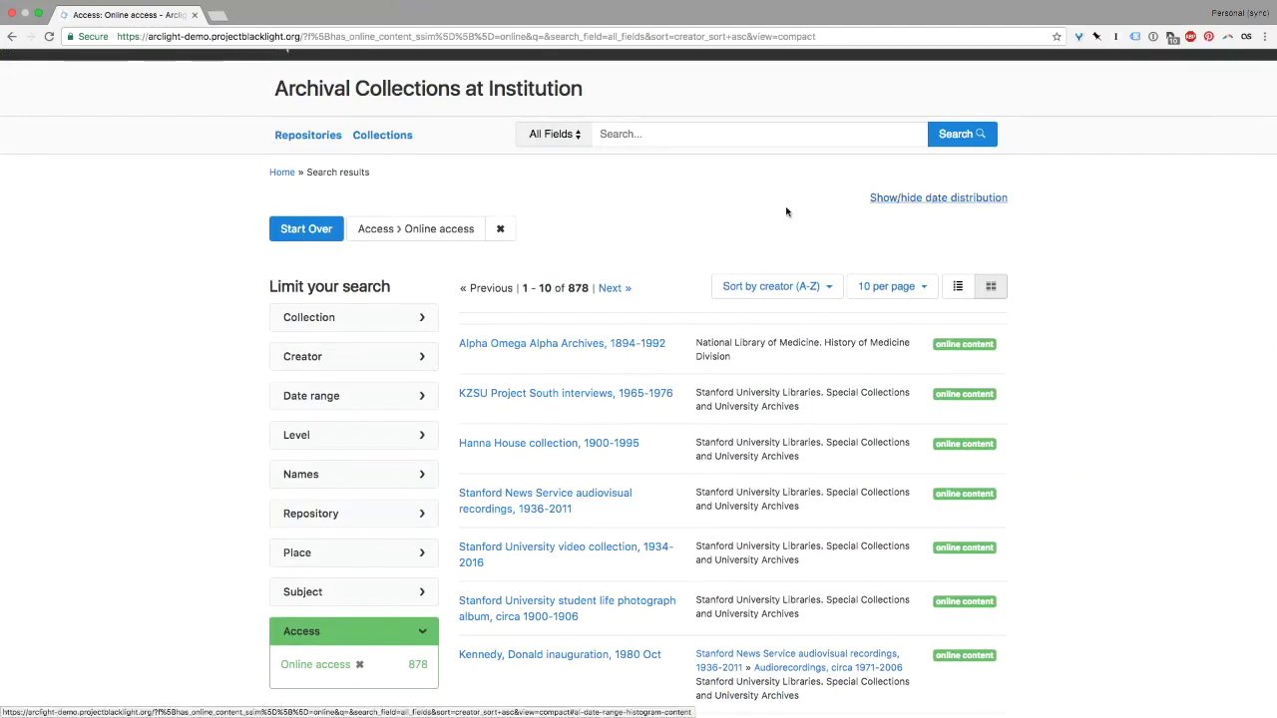
- Expand the Date range filter, display the large date distribution chart to examine it, and hide the chart again
{"action": "left_click", "coordinate": [396, 397]}
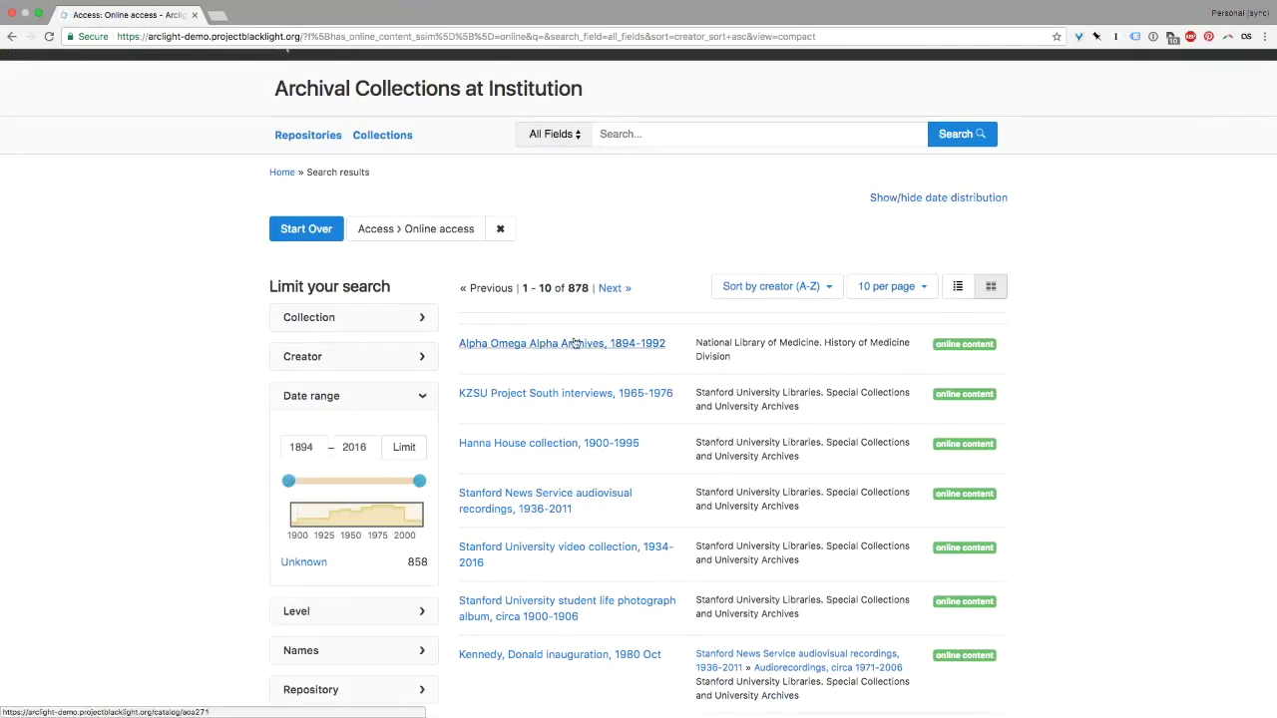
{"action": "left_click", "coordinate": [993, 197]}
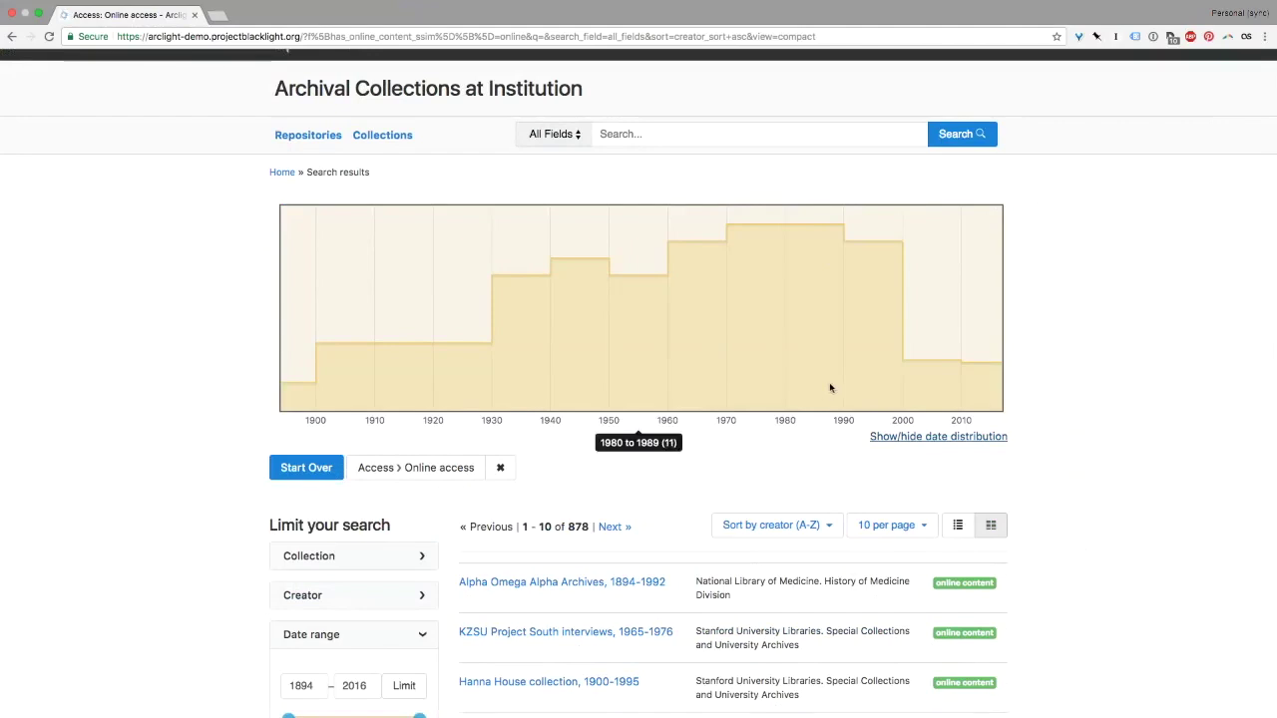
{"action": "left_click", "coordinate": [937, 436]}
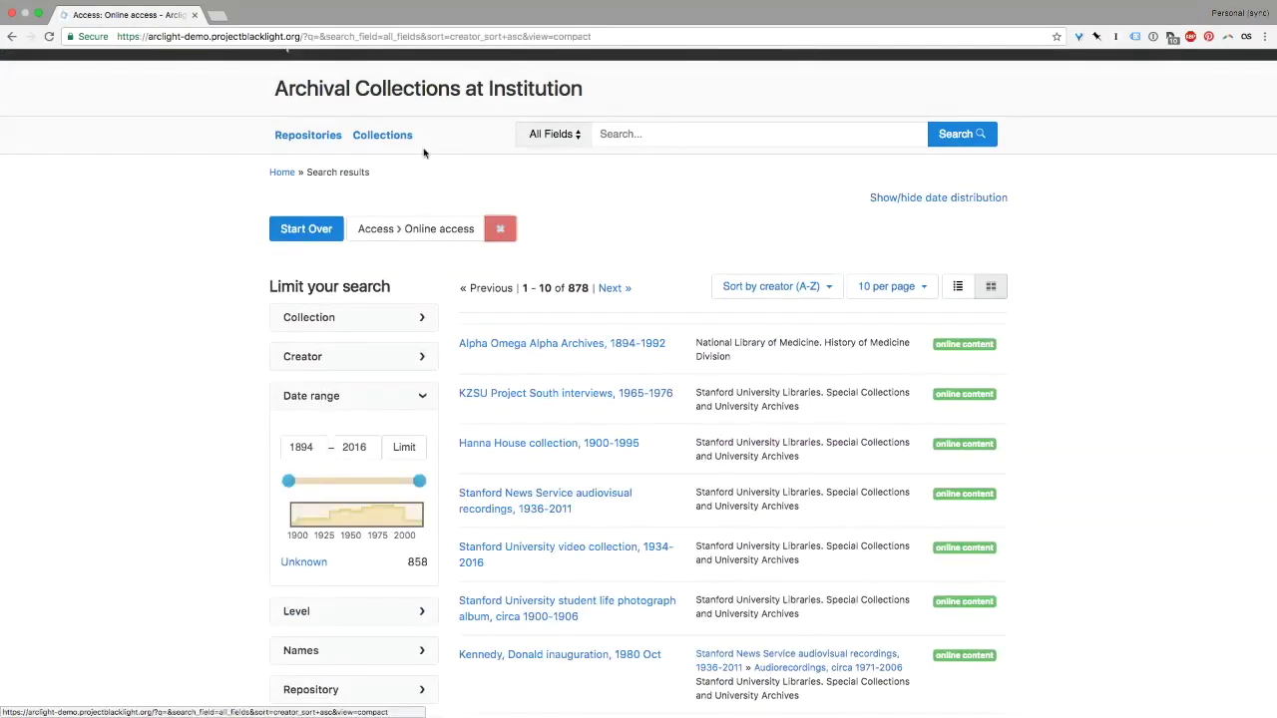
- Remove the Online access filter and go to the list of all collections
{"action": "left_click", "coordinate": [500, 229]}
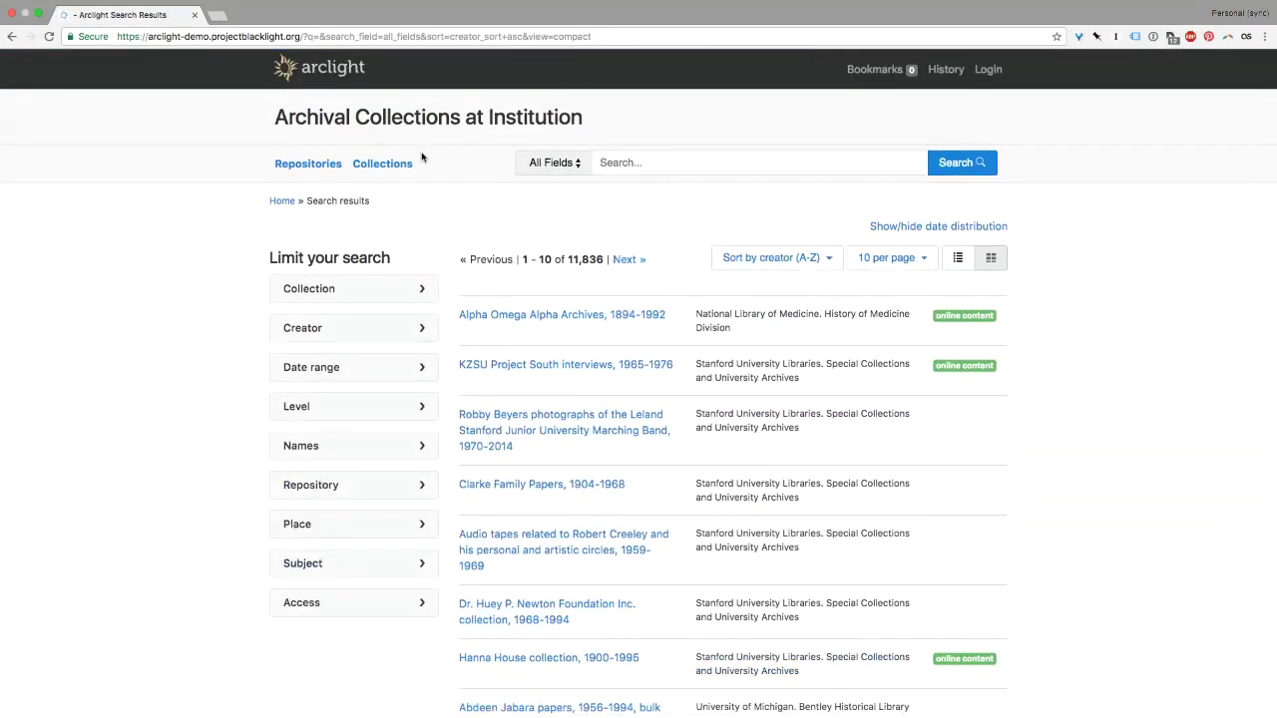
{"action": "left_click", "coordinate": [396, 164]}
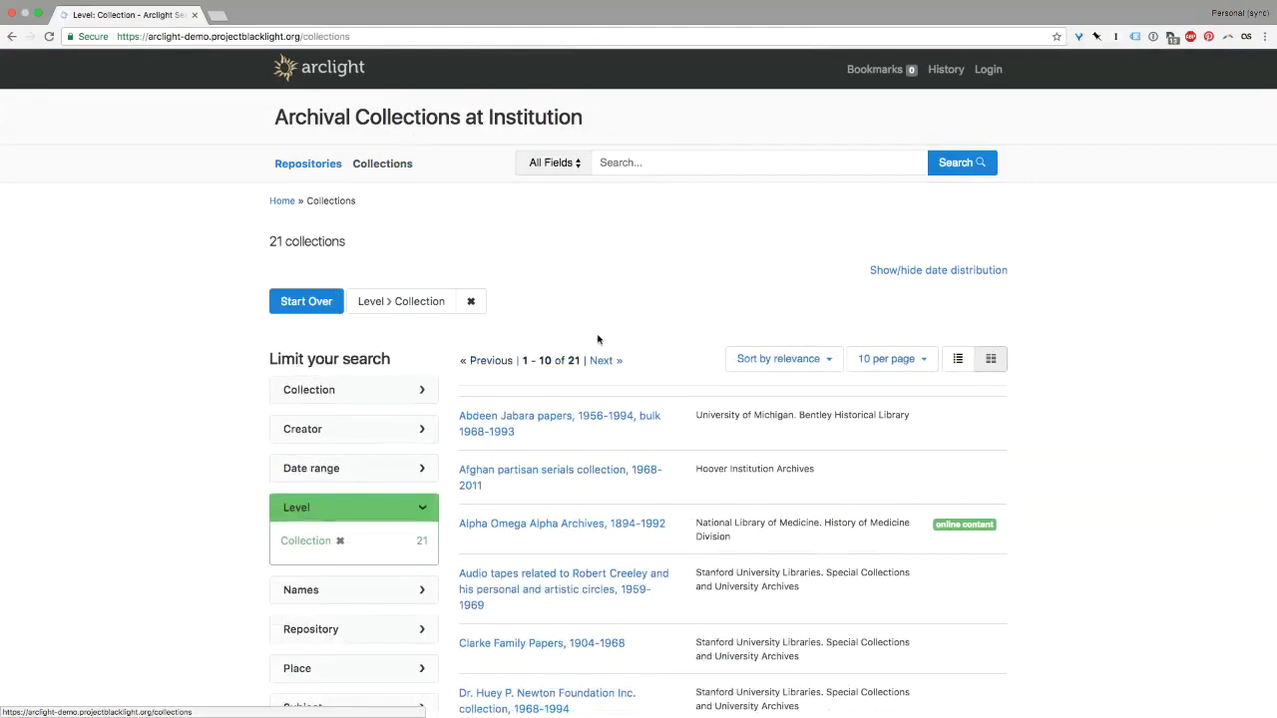
- Open the collection "Abdeen Jabara papers, 1956-1994, bulk 1968-1993" and read the summary and access details in its overview
{"action": "left_click", "coordinate": [634, 424]}
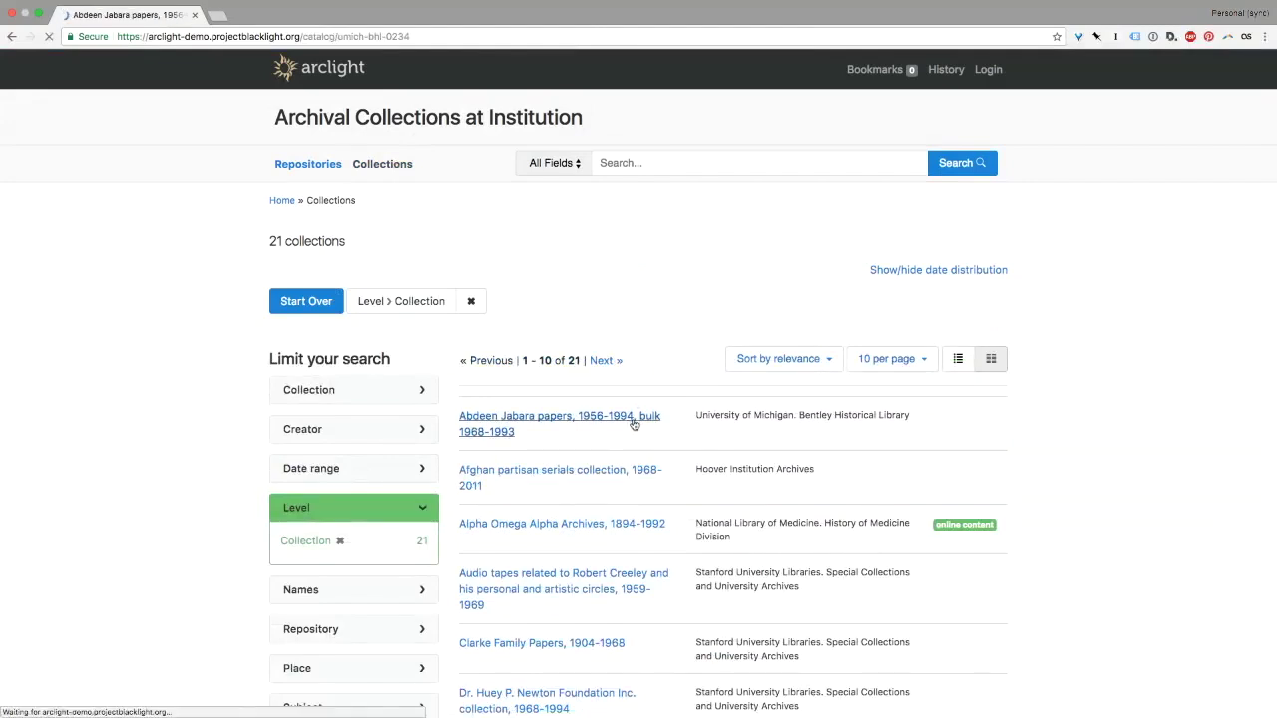
{"action": "scroll", "coordinate": [738, 404], "scroll_direction": "down", "scroll_amount": 1}
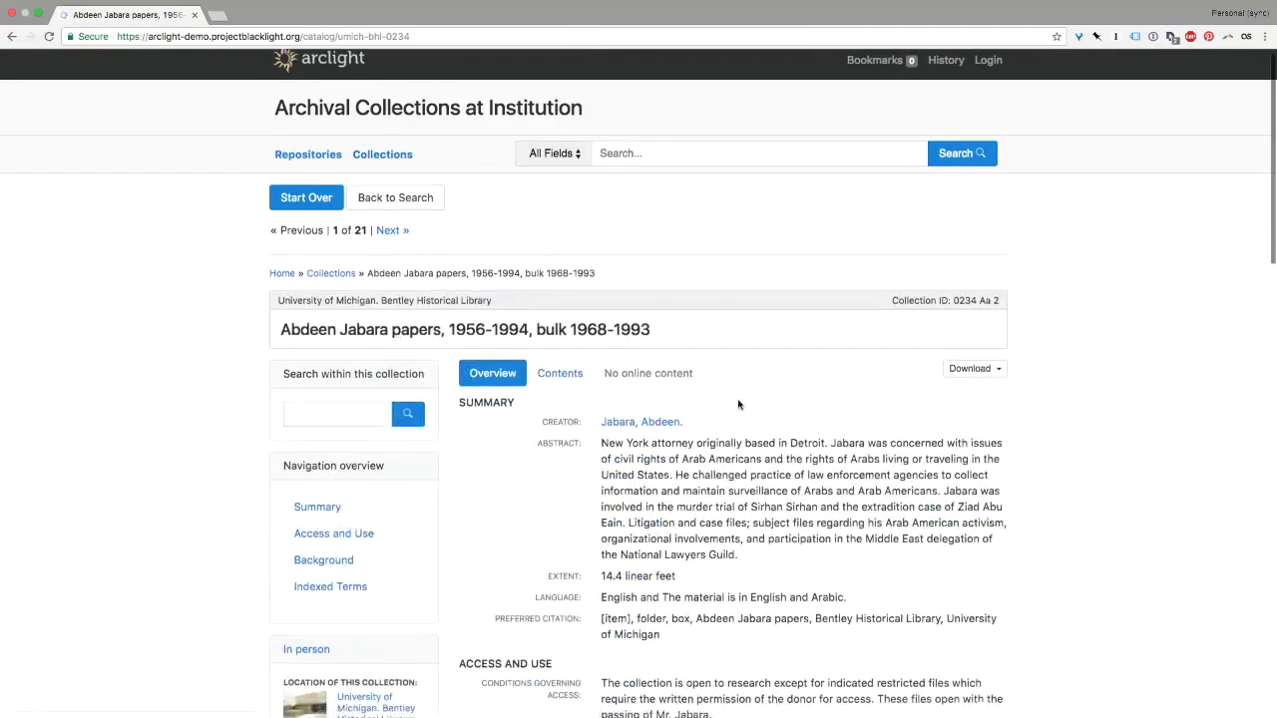
{"action": "scroll", "coordinate": [738, 404], "scroll_direction": "down", "scroll_amount": 2}
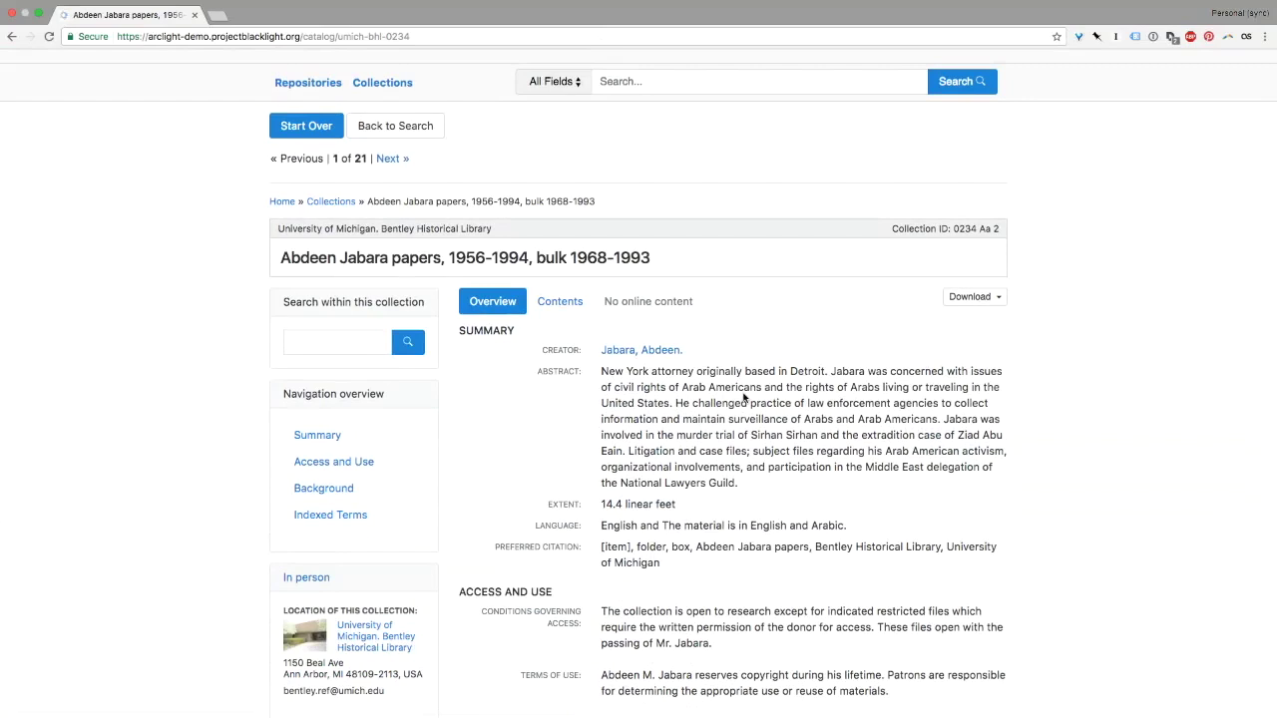
{"action": "scroll", "coordinate": [743, 397], "scroll_direction": "down", "scroll_amount": 1}
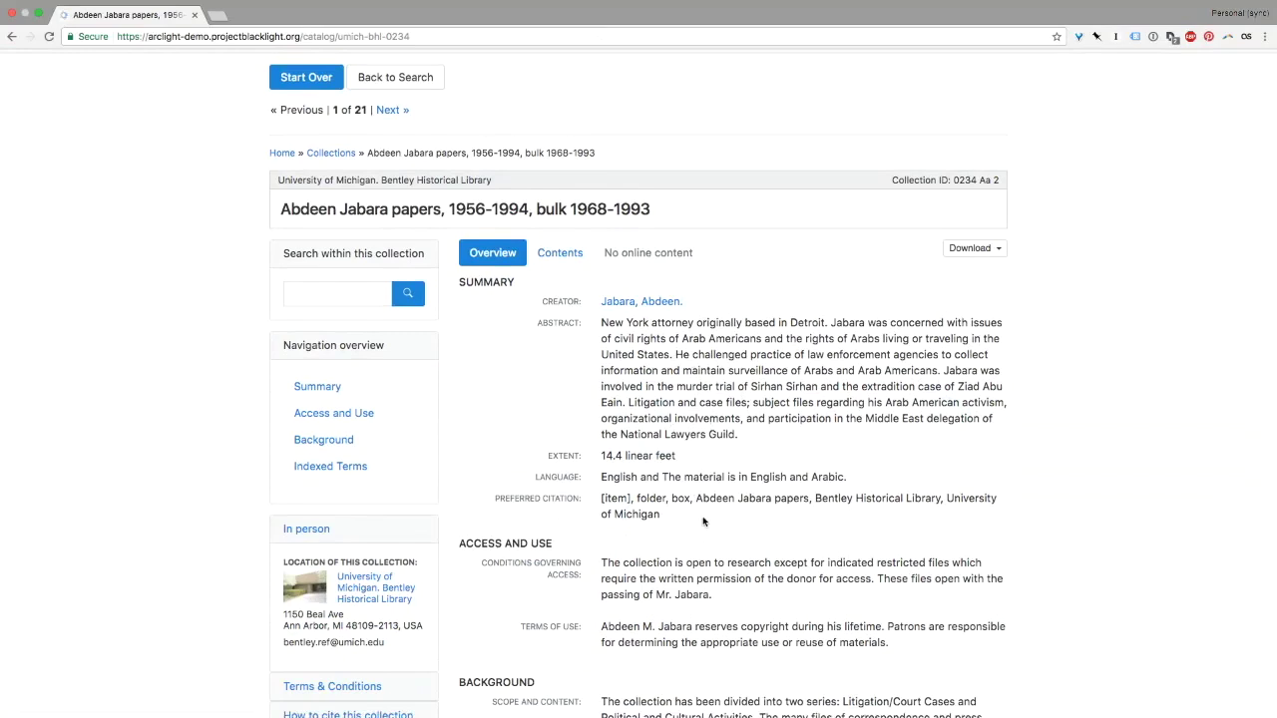
- Examine the collection's Access and Use section, expand the Terms & Conditions details to compare them, and collapse them again
{"action": "scroll", "coordinate": [703, 522], "scroll_direction": "down", "scroll_amount": 3}
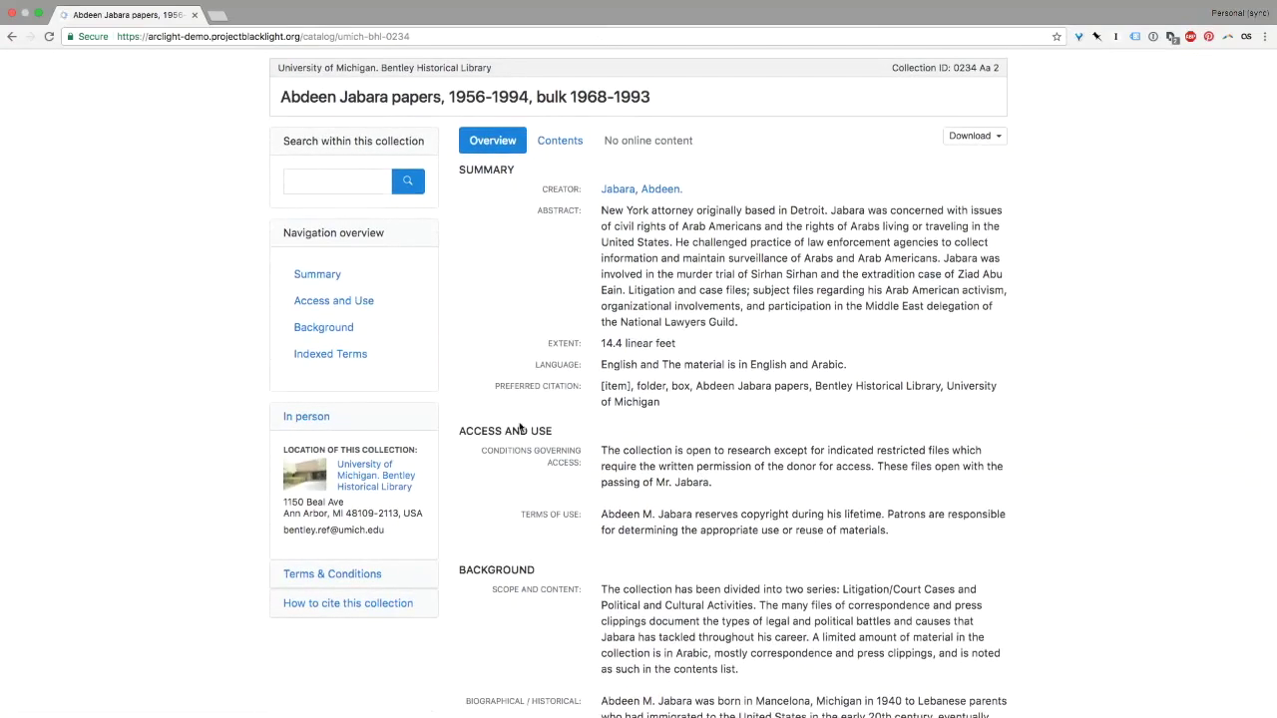
{"action": "left_click_drag", "start_coordinate": [906, 535], "coordinate": [458, 434]}
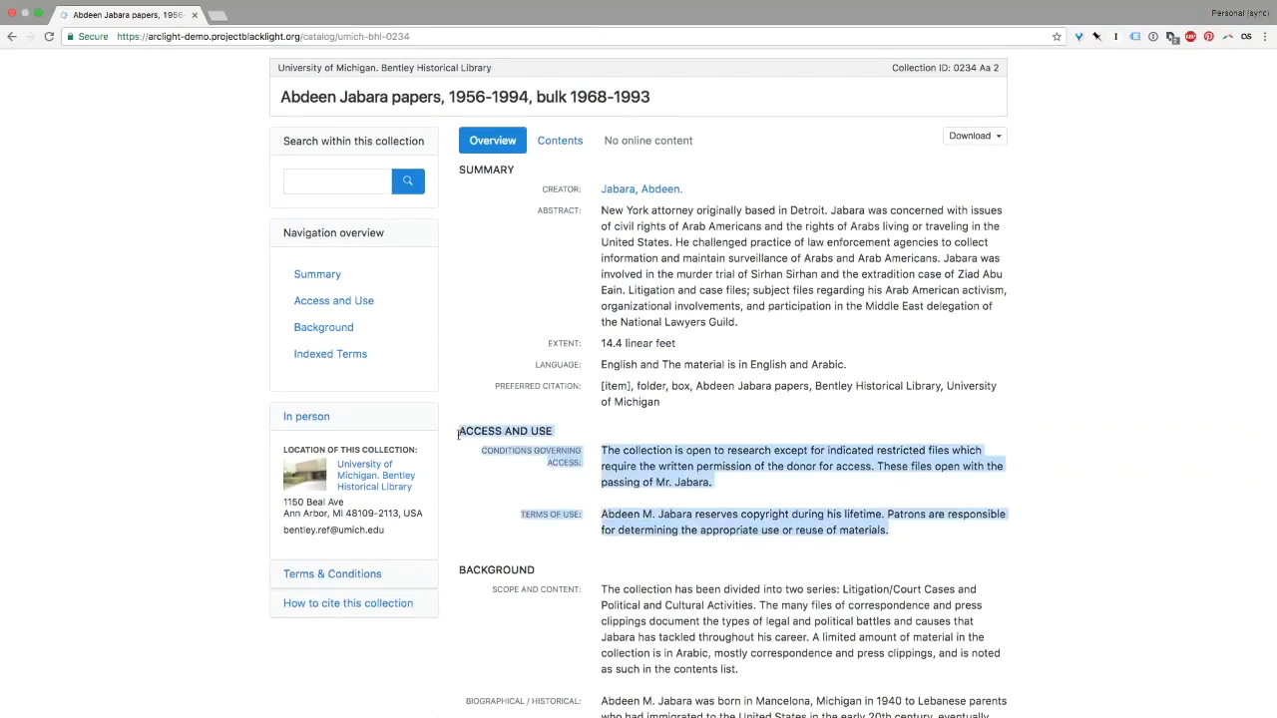
{"action": "left_click", "coordinate": [364, 576]}
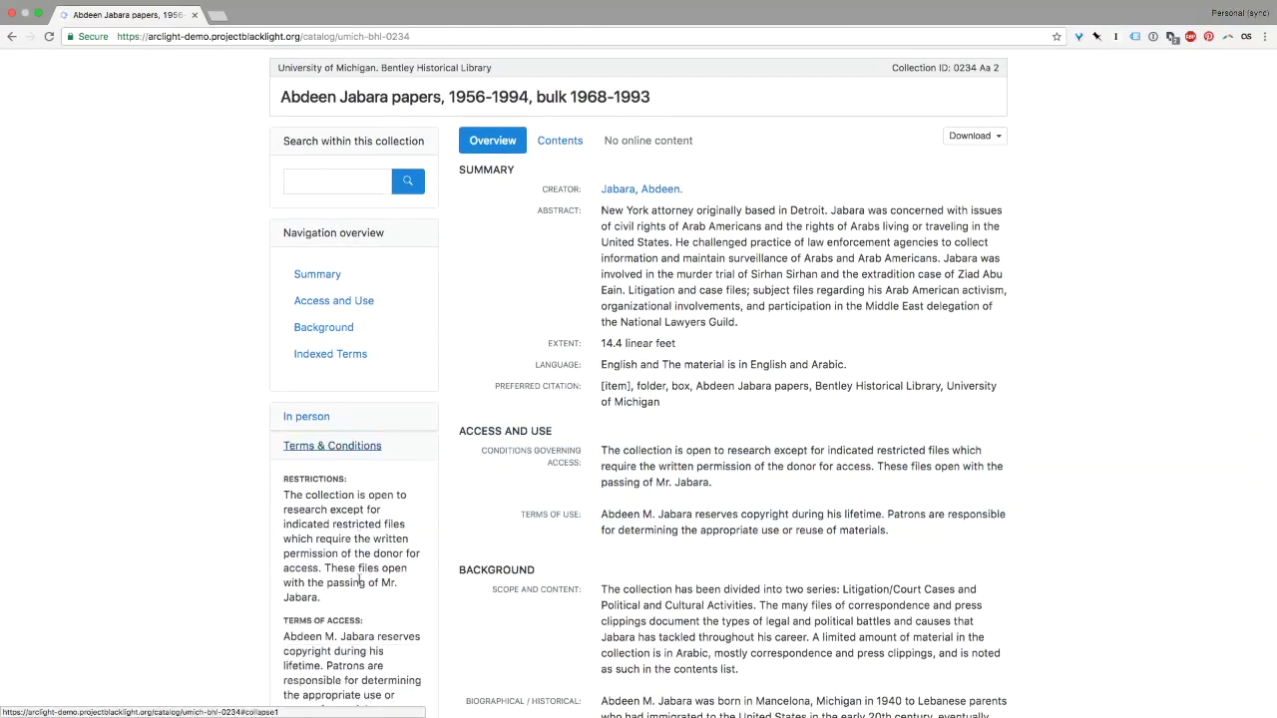
{"action": "scroll", "coordinate": [359, 580], "scroll_direction": "down", "scroll_amount": 2}
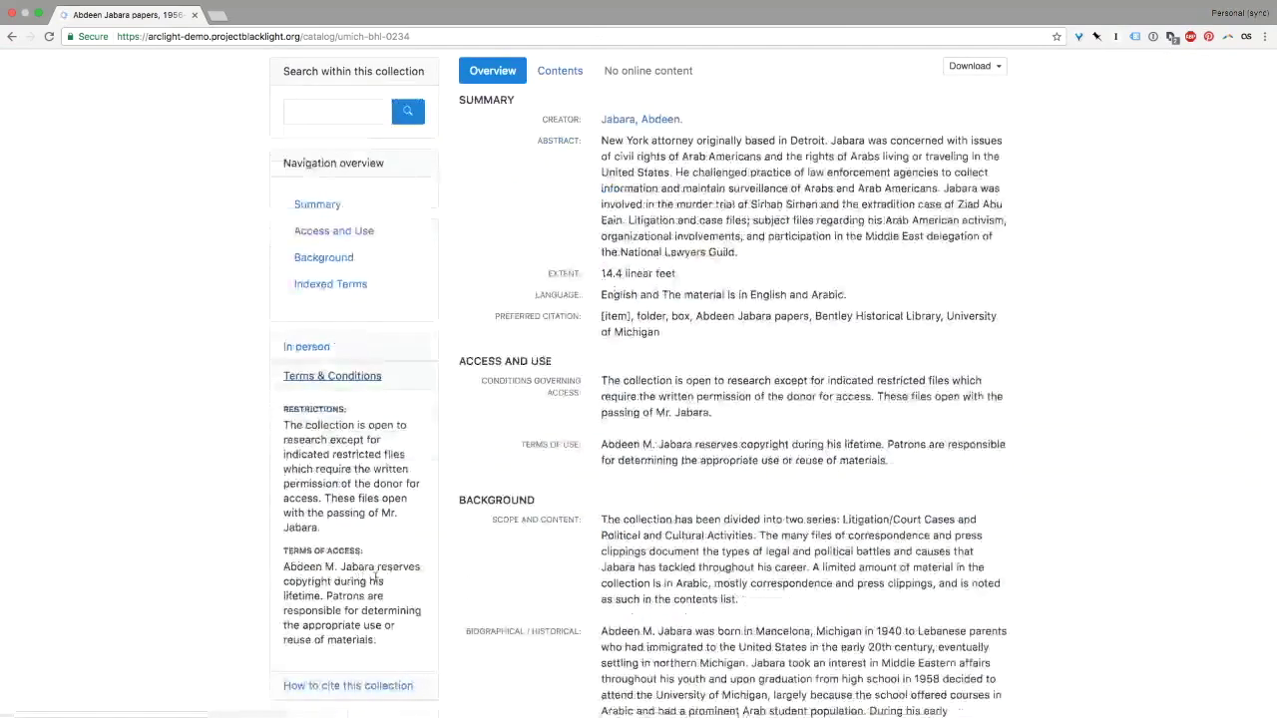
{"action": "left_click", "coordinate": [357, 375]}
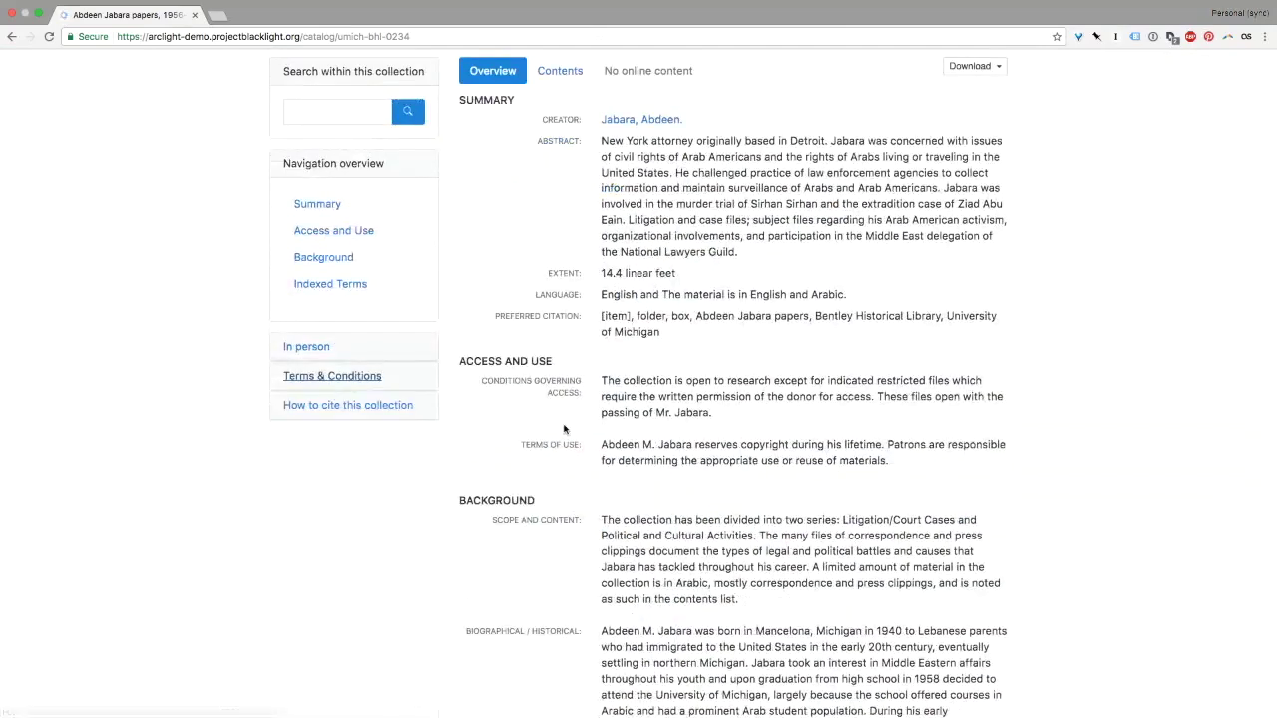
- Review the collection's Indexed Terms, open the subject "Photographs." in a separate tab to view its matches, and close that tab
{"action": "scroll", "coordinate": [667, 512], "scroll_direction": "down", "scroll_amount": 5}
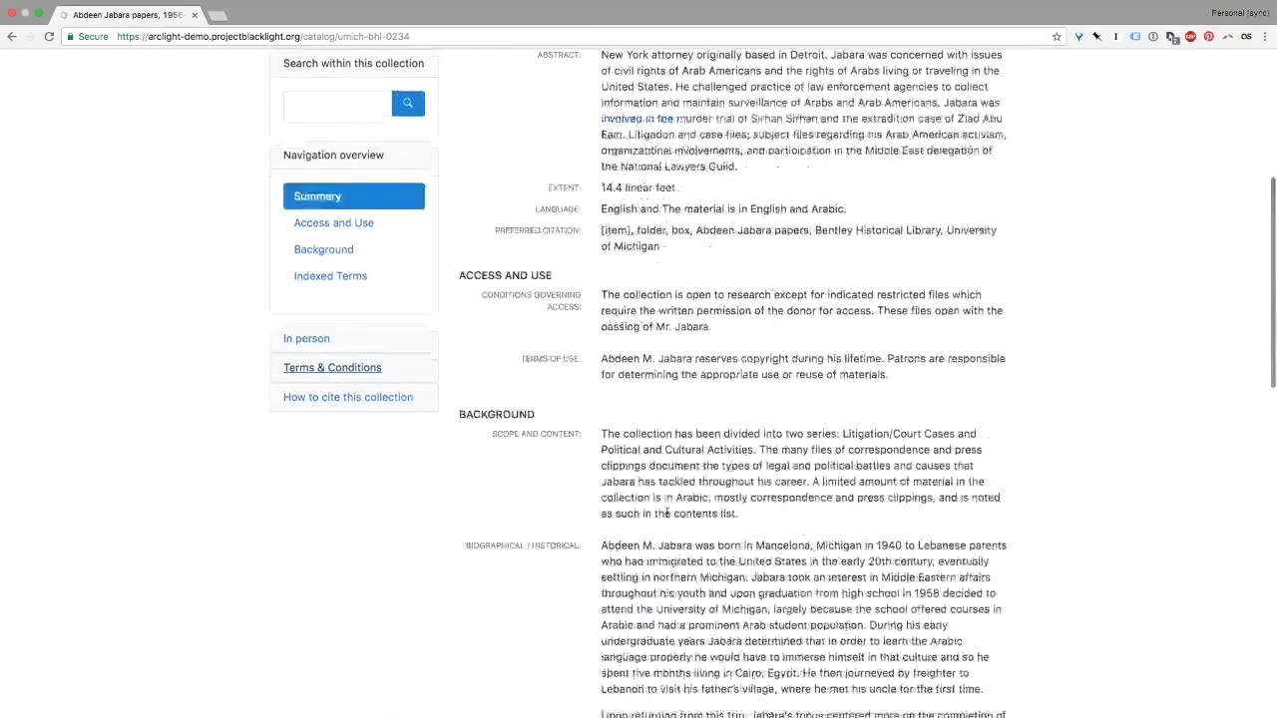
{"action": "scroll", "coordinate": [668, 514], "scroll_direction": "down", "scroll_amount": 4}
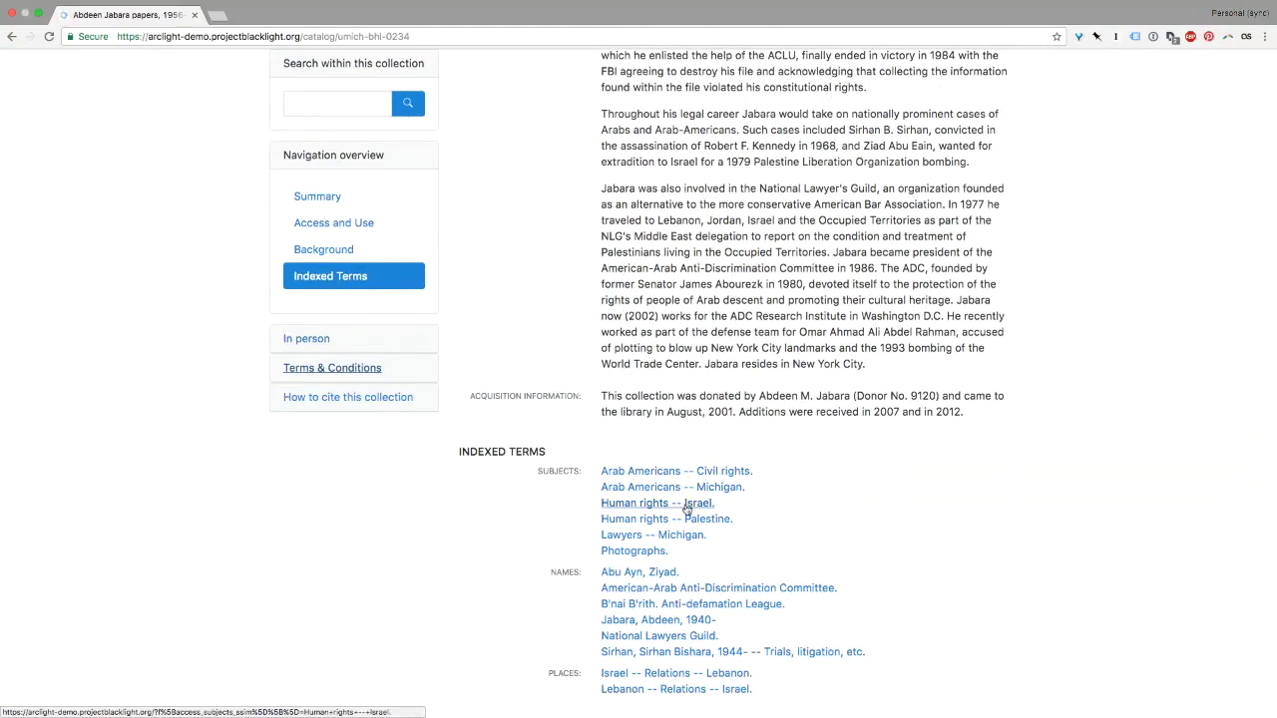
{"action": "left_click", "coordinate": [635, 551], "text": "super"}
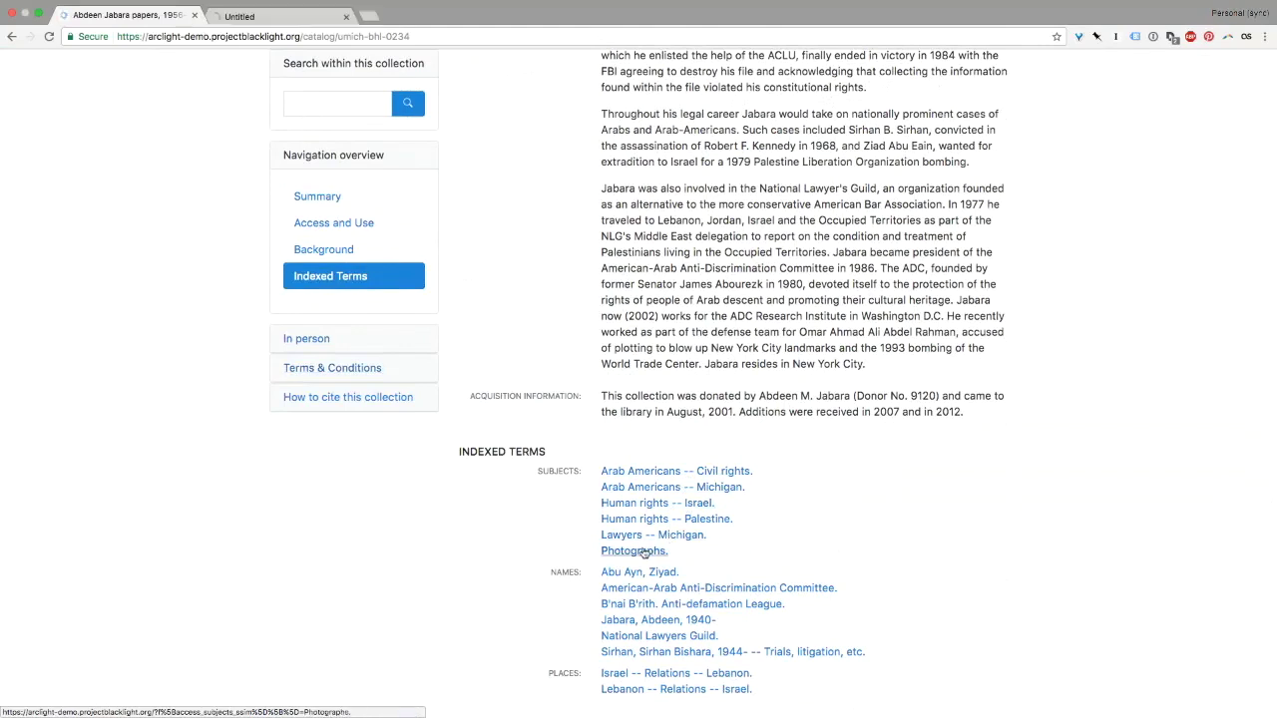
{"action": "left_click", "coordinate": [251, 16]}
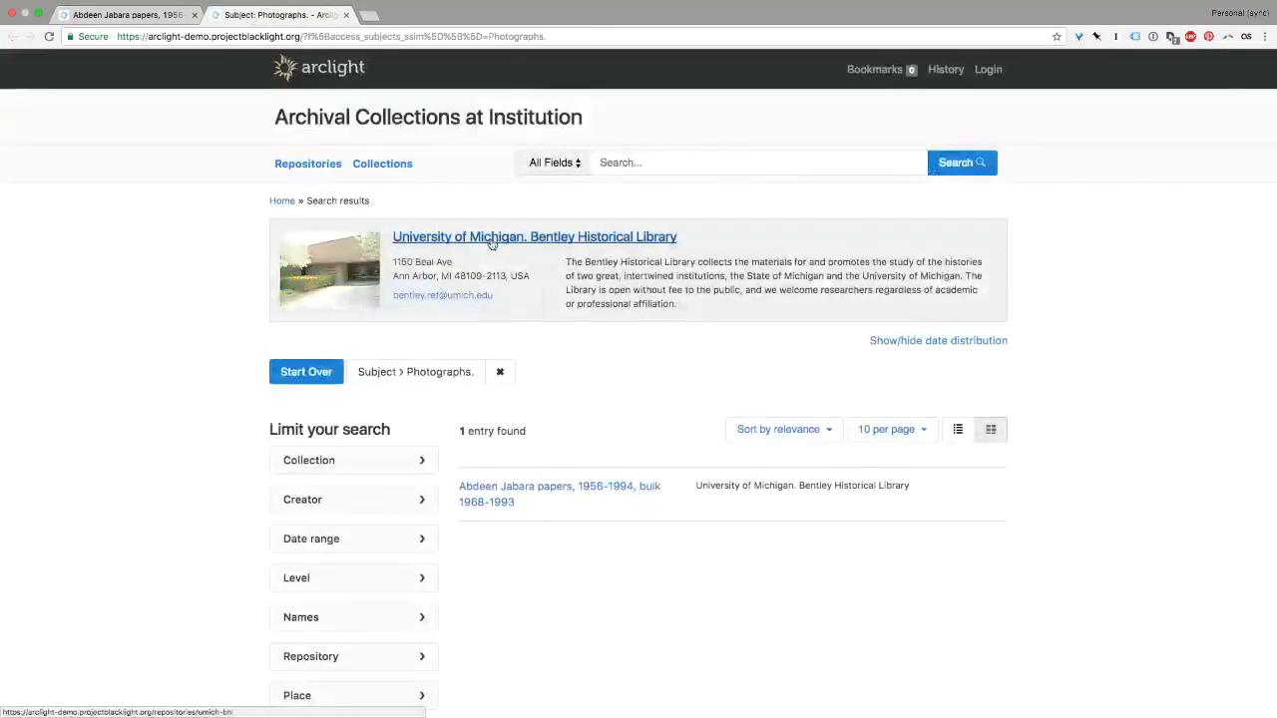
{"action": "left_click", "coordinate": [345, 14]}
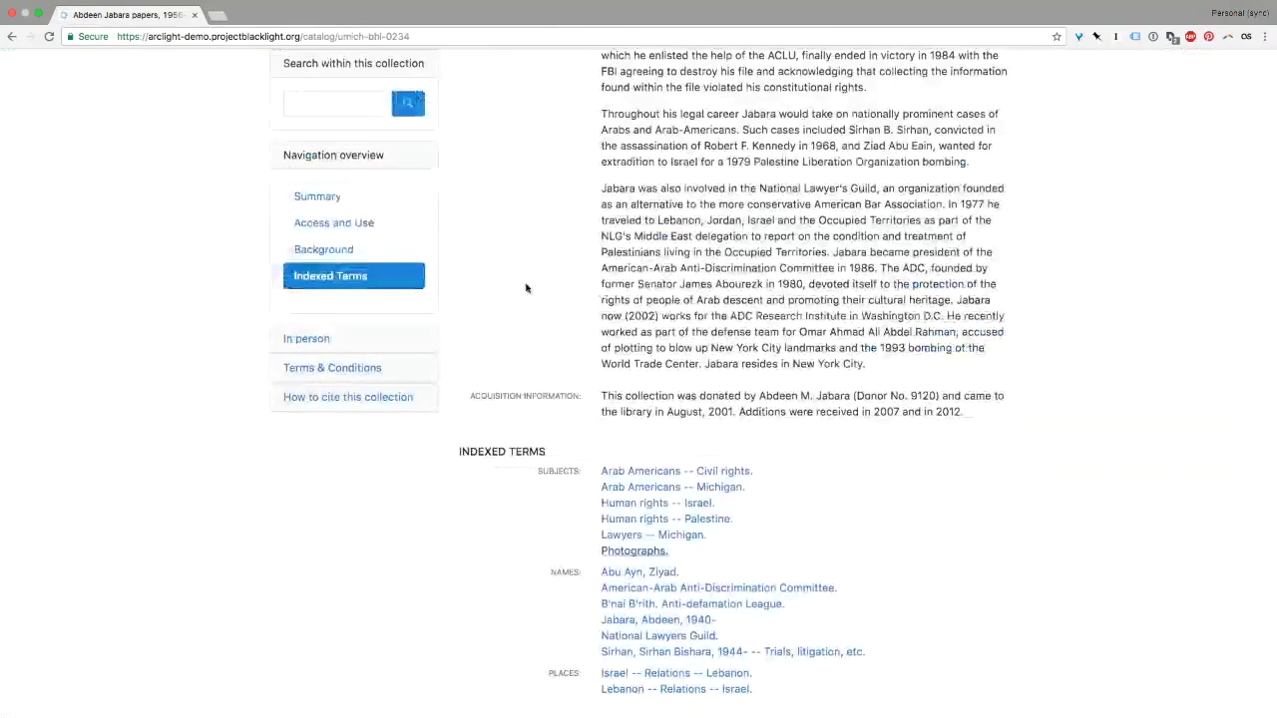
- Search within the Abdeen Jabara papers for "fbi" and look over the matching items
{"action": "scroll", "coordinate": [526, 288], "scroll_direction": "up", "scroll_amount": 1}
{"action": "scroll", "coordinate": [542, 293], "scroll_direction": "up", "scroll_amount": 3}
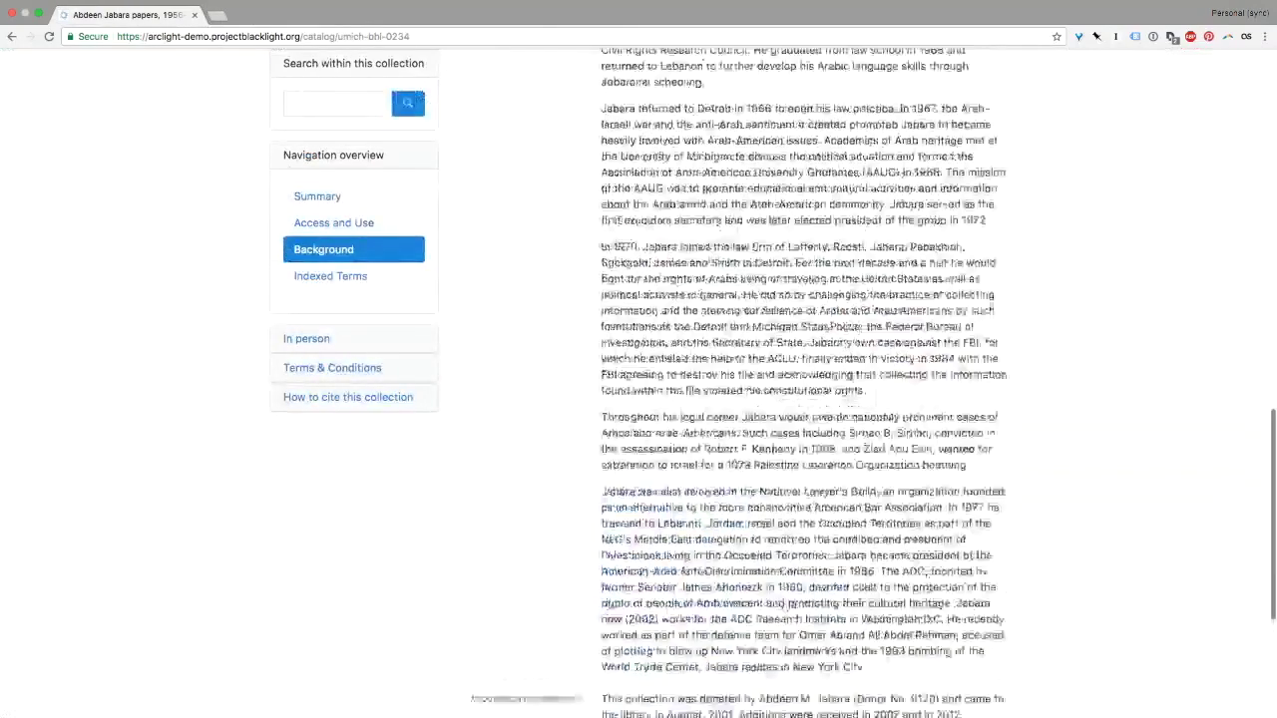
{"action": "scroll", "coordinate": [542, 293], "scroll_direction": "up", "scroll_amount": 3}
{"action": "scroll", "coordinate": [774, 445], "scroll_direction": "up", "scroll_amount": 20}
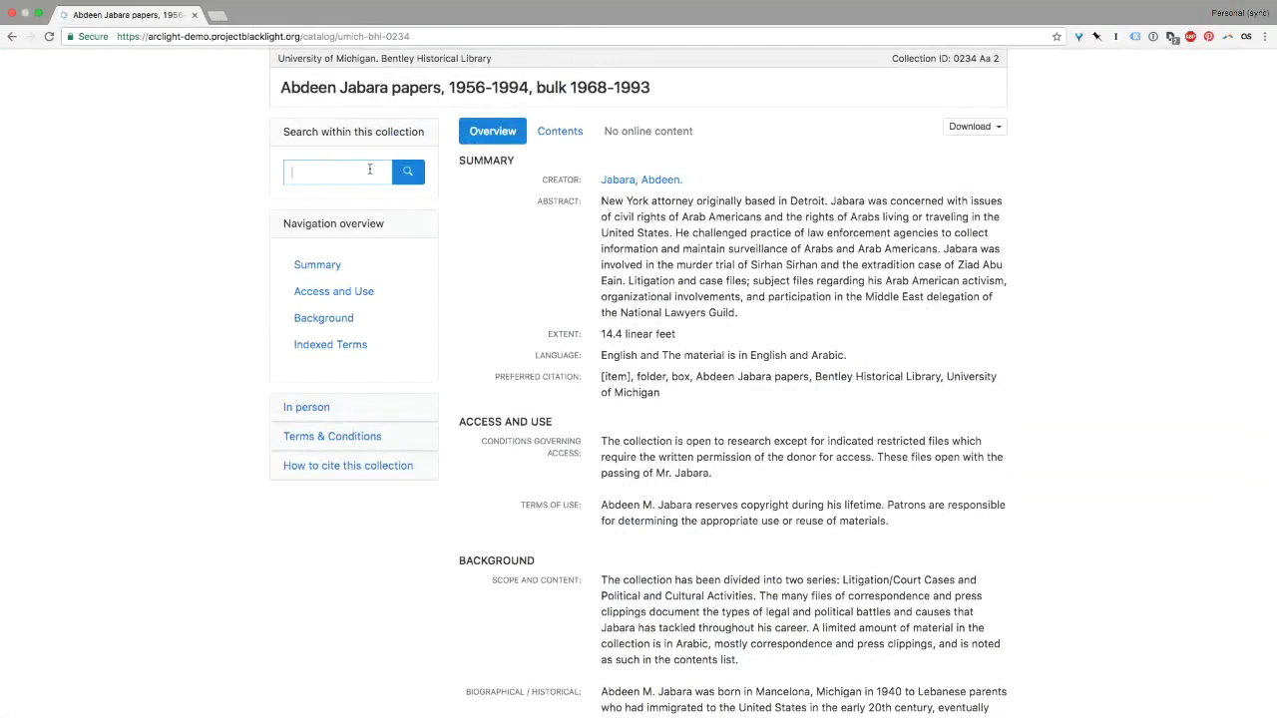
{"action": "left_click", "coordinate": [369, 169]}
{"action": "type", "text": "fhi"}
{"action": "key", "text": "BackSpace"}
{"action": "key", "text": "BackSpace"}
{"action": "type", "text": "bi"}
{"action": "key", "text": "Return"}
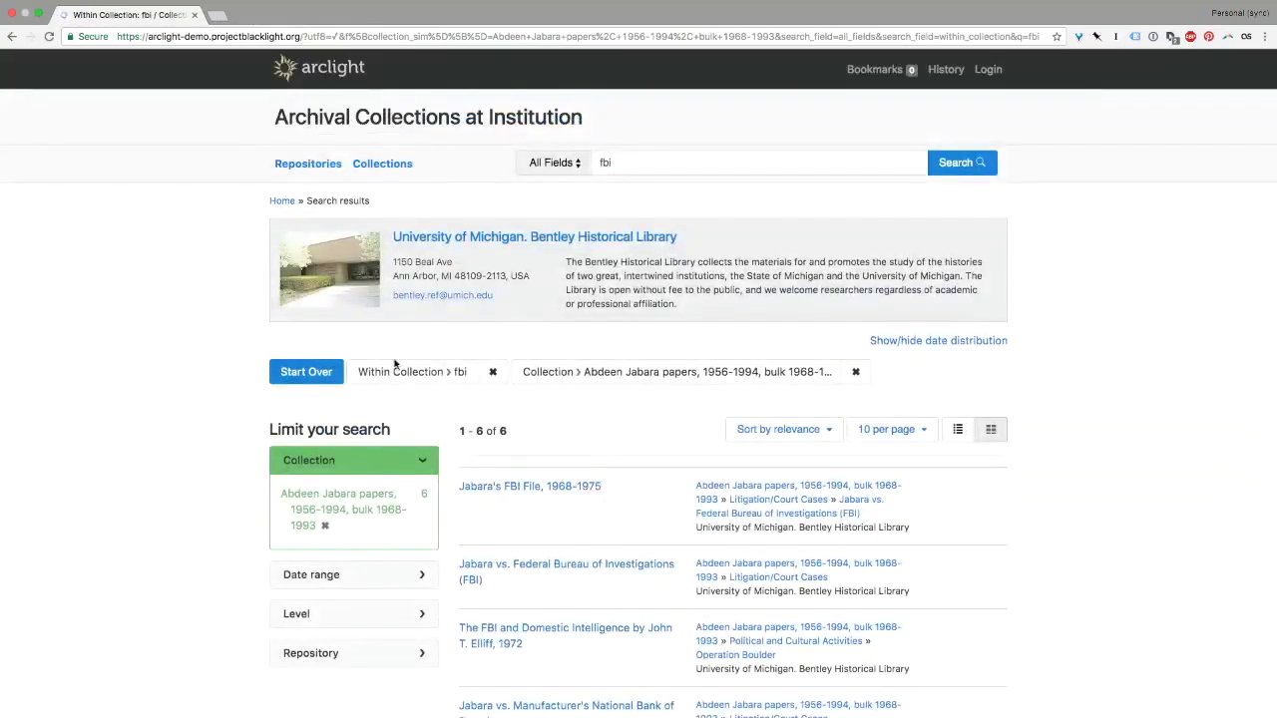
{"action": "scroll", "coordinate": [588, 496], "scroll_direction": "down", "scroll_amount": 2}
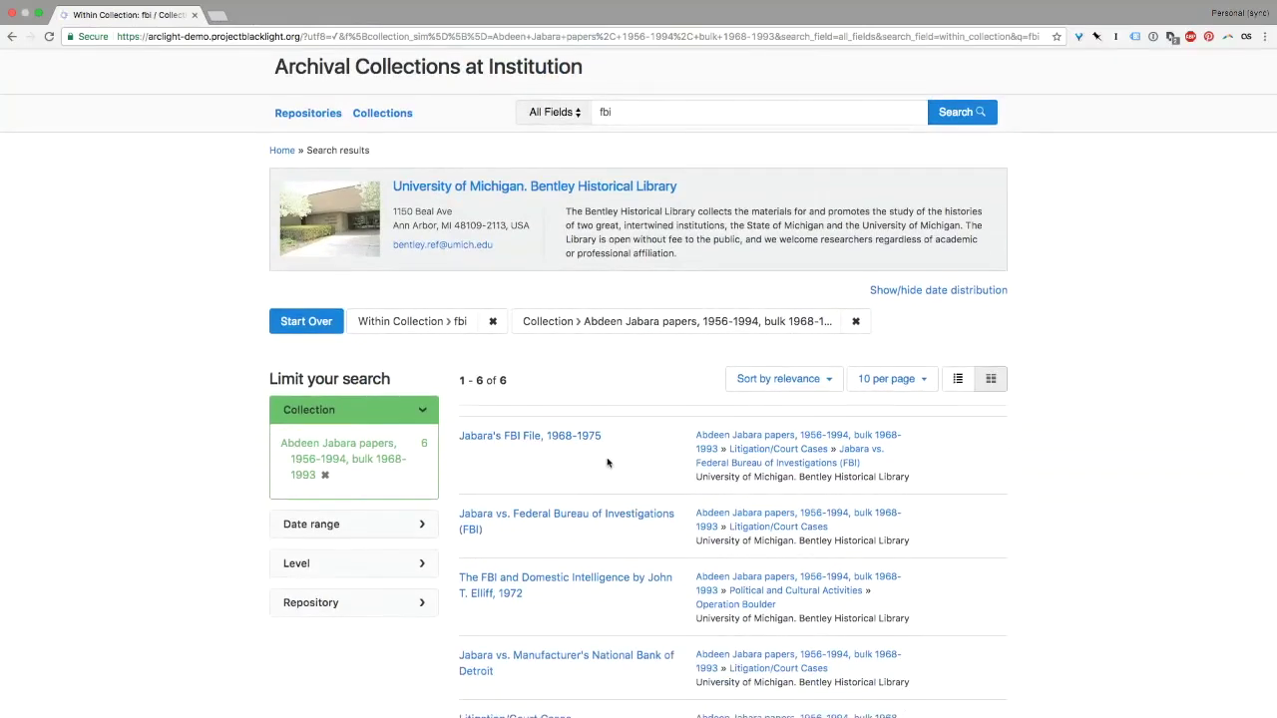
{"action": "left_click", "coordinate": [599, 435]}
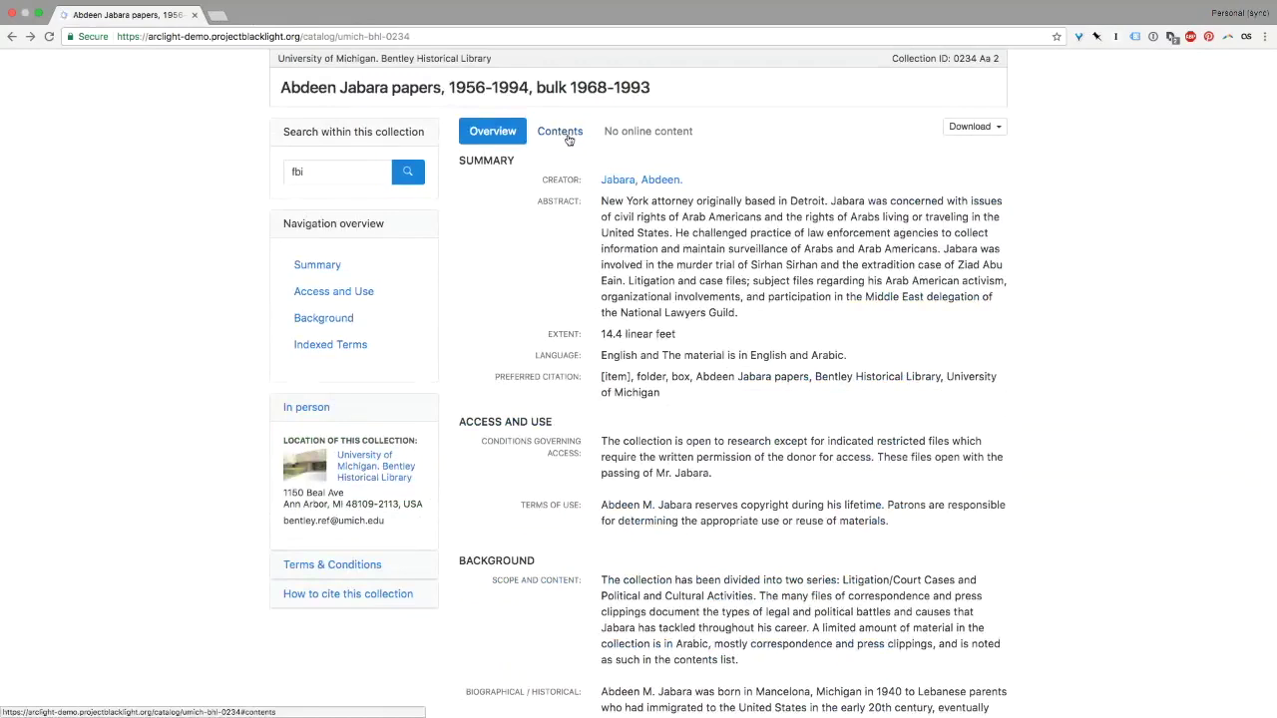
- Show the Abdeen Jabara papers' contents and expand the full scope note and children of the Litigation/Court Cases series
{"action": "left_click", "coordinate": [567, 138]}
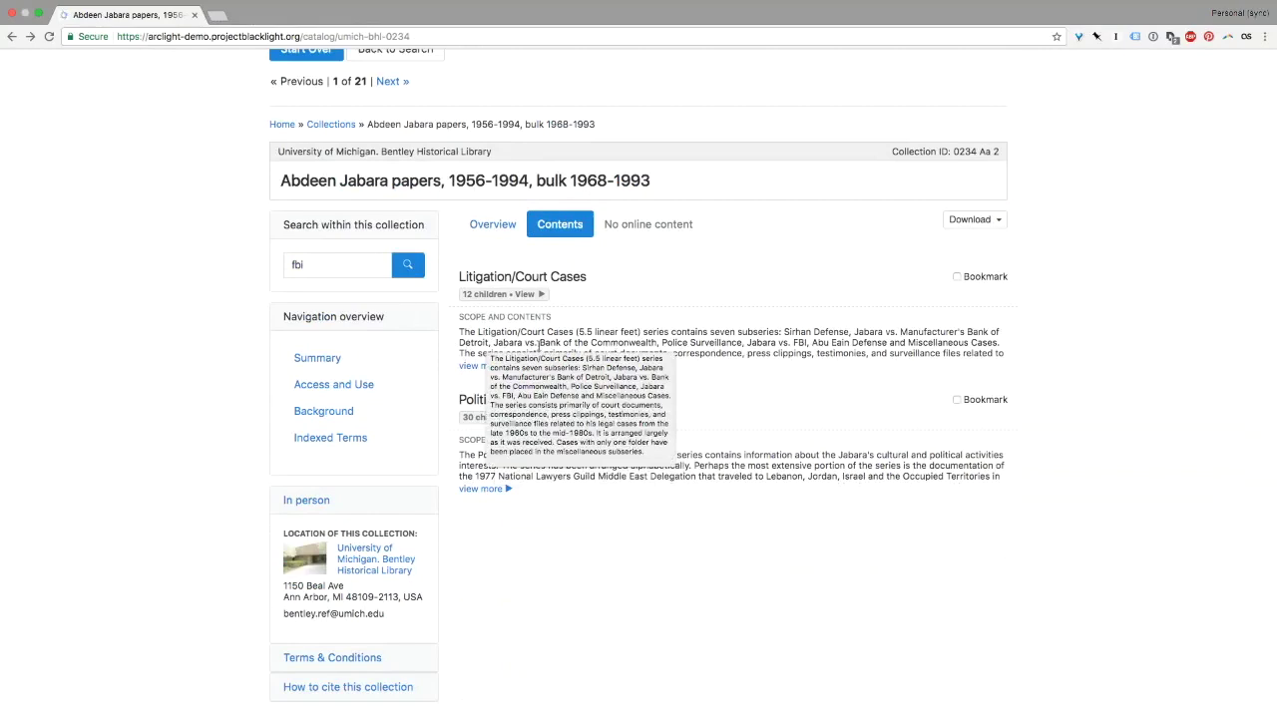
{"action": "left_click", "coordinate": [473, 365]}
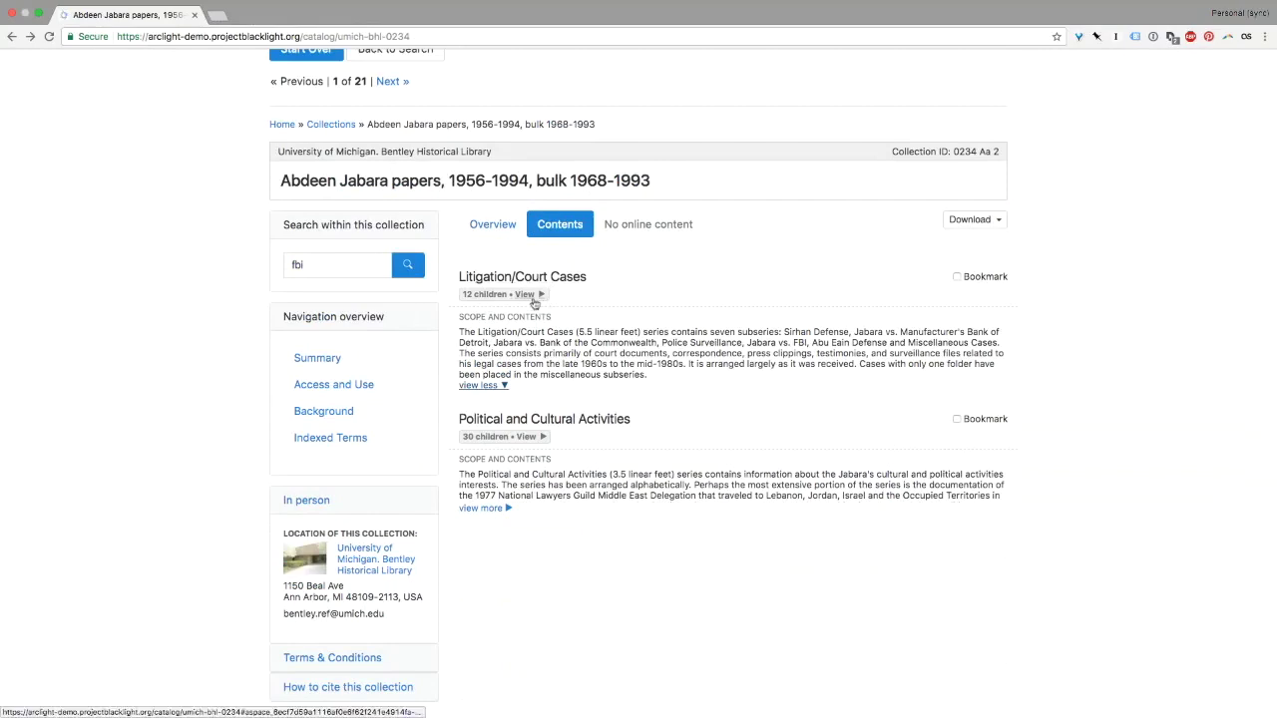
{"action": "left_click", "coordinate": [541, 295]}
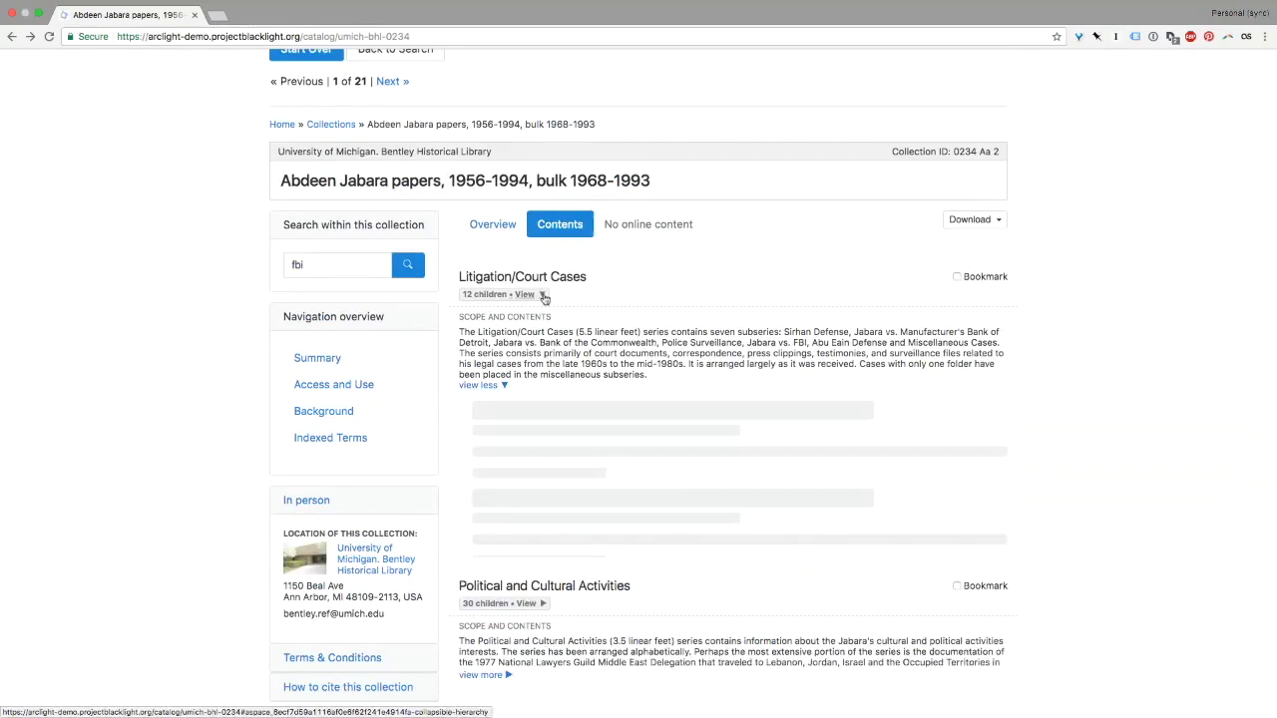
{"action": "scroll", "coordinate": [599, 300], "scroll_direction": "down", "scroll_amount": 2}
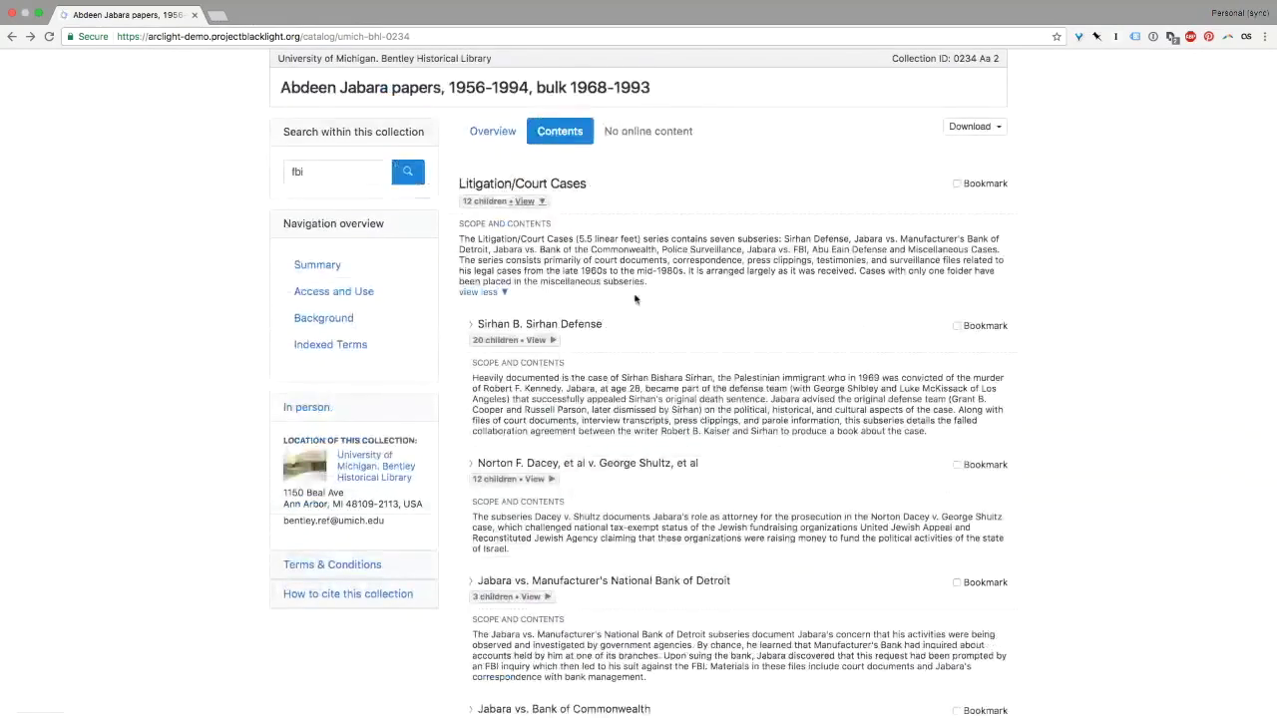
{"action": "scroll", "coordinate": [639, 299], "scroll_direction": "down", "scroll_amount": 1}
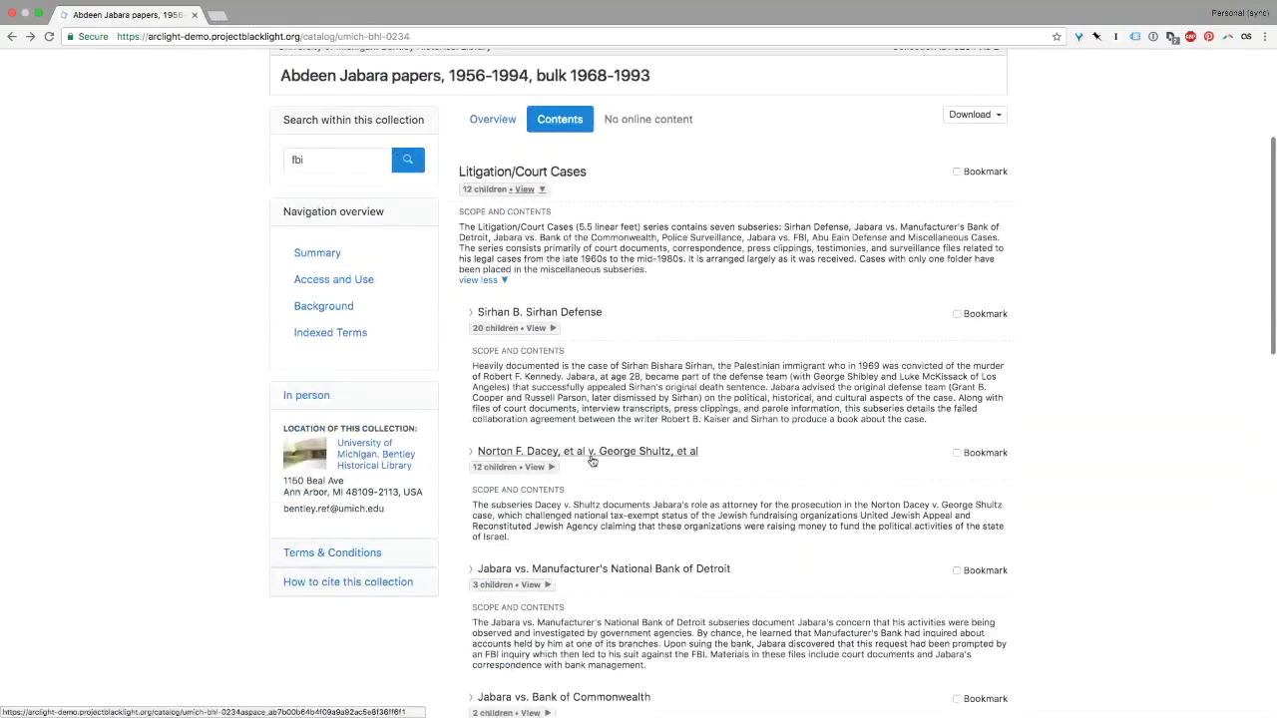
- Expand the children of the Dacey v. Shultz and "Jabara vs. Manufacturer's National Bank of Detroit" subseries and look through their box listings
{"action": "left_click", "coordinate": [537, 468]}
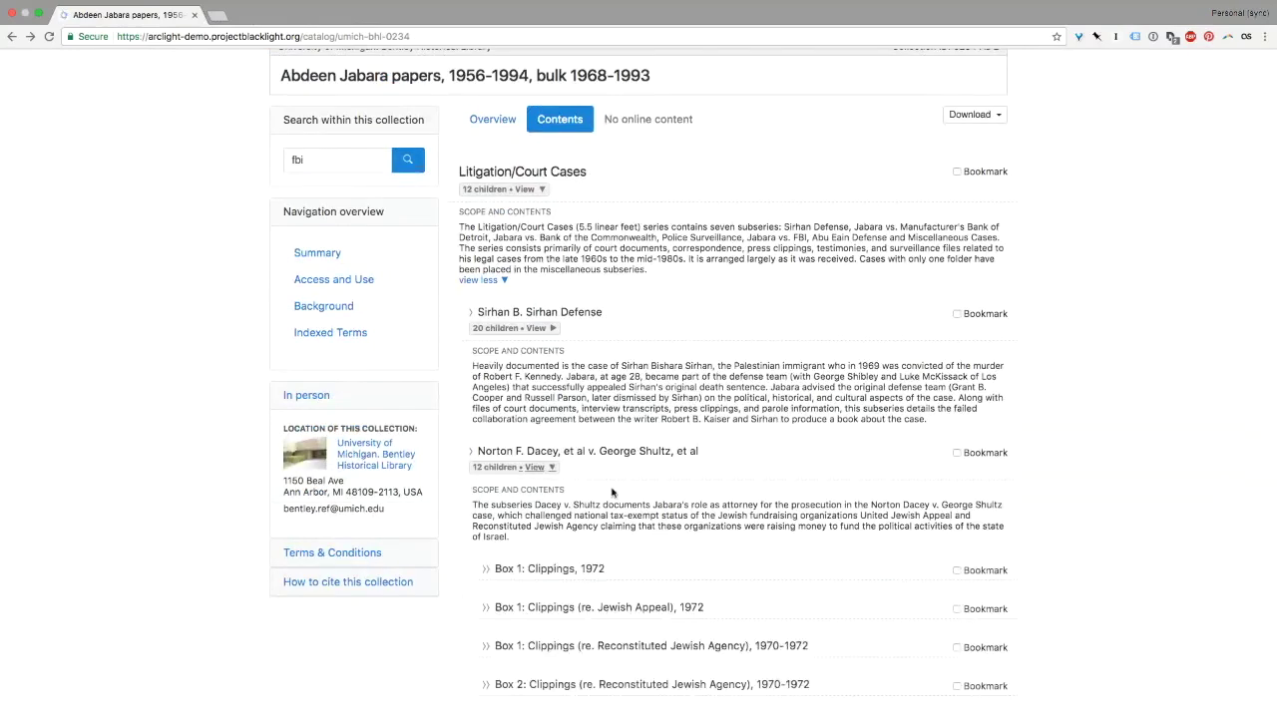
{"action": "scroll", "coordinate": [612, 493], "scroll_direction": "down", "scroll_amount": 2}
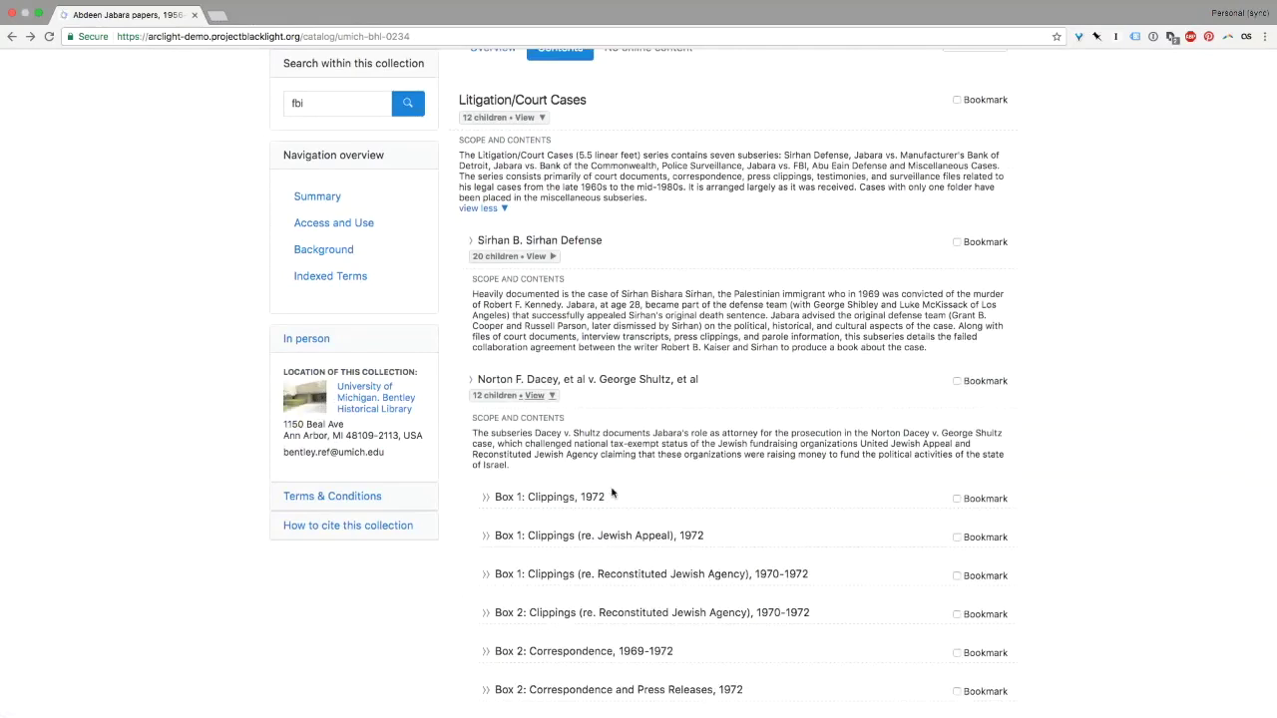
{"action": "scroll", "coordinate": [612, 493], "scroll_direction": "down", "scroll_amount": 14}
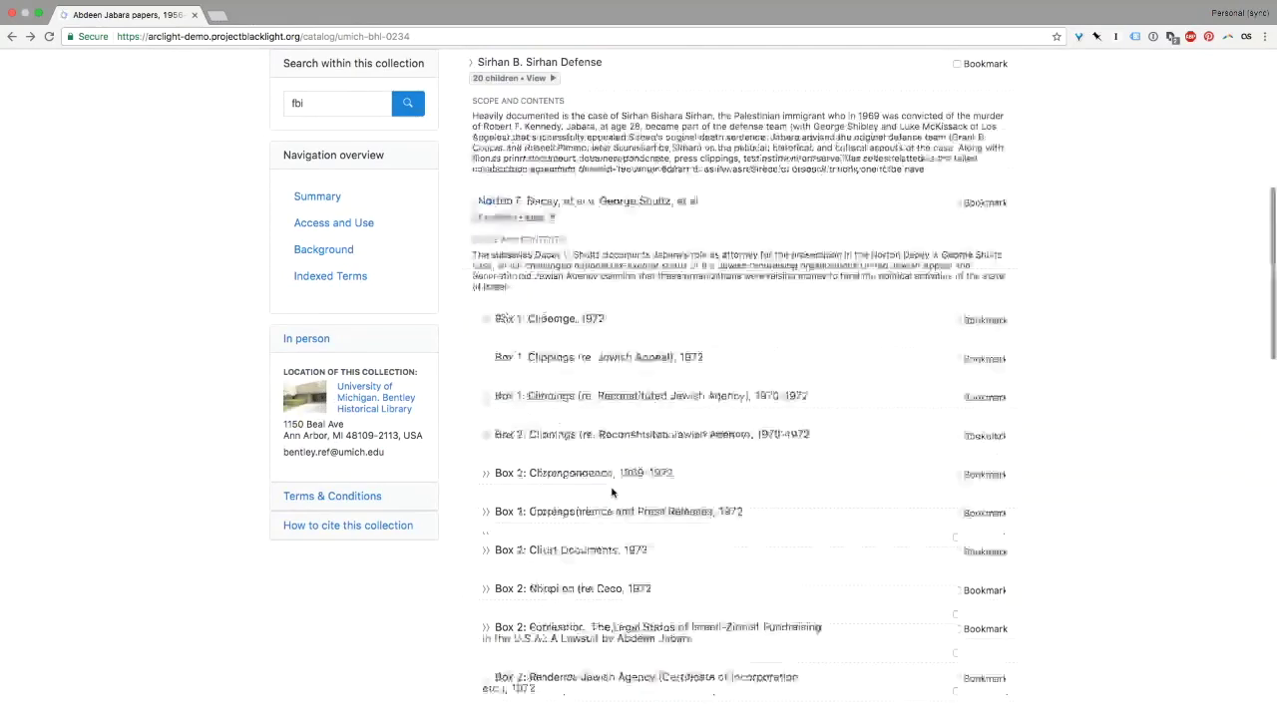
{"action": "left_click", "coordinate": [545, 502]}
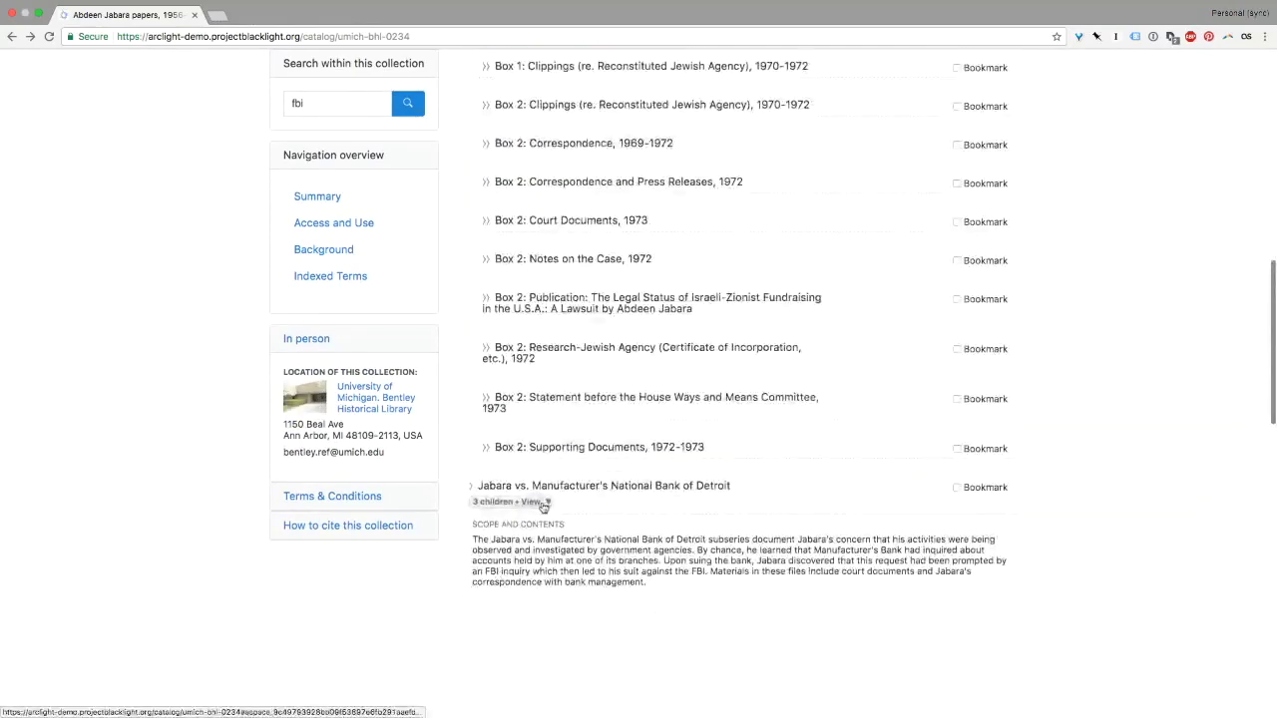
{"action": "scroll", "coordinate": [544, 509], "scroll_direction": "down", "scroll_amount": 5}
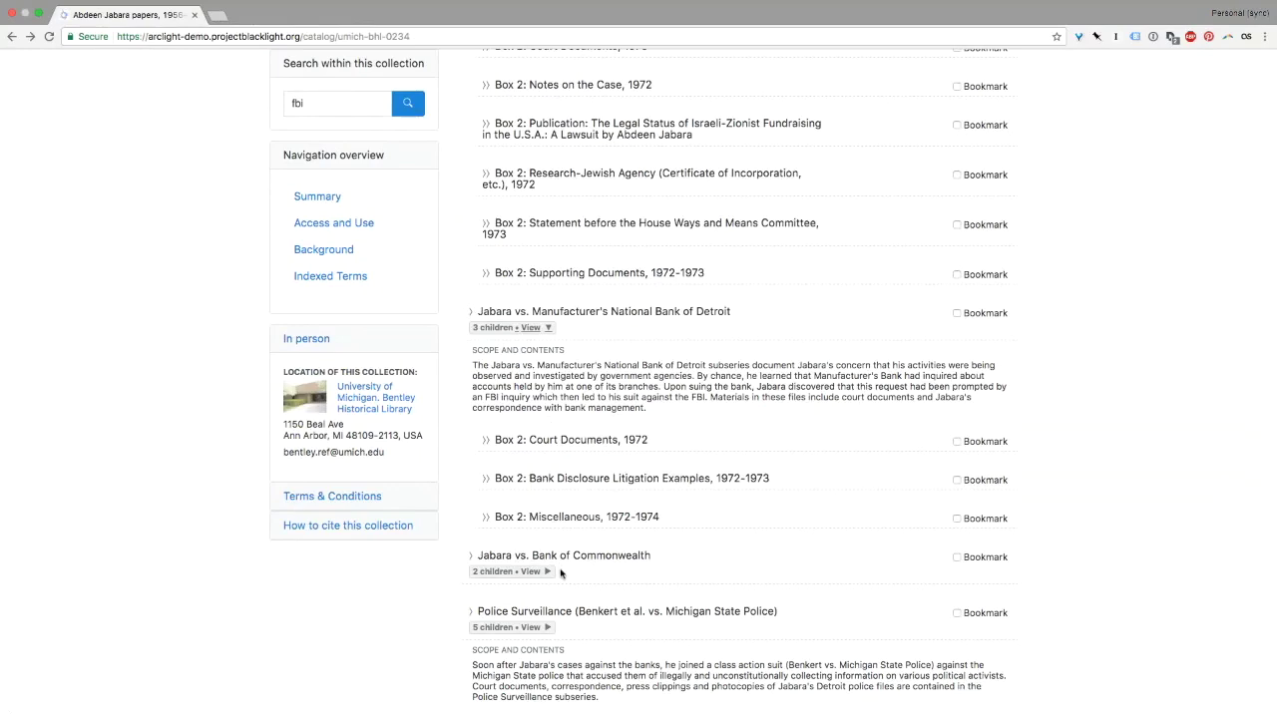
{"action": "scroll", "coordinate": [560, 573], "scroll_direction": "up", "scroll_amount": 1}
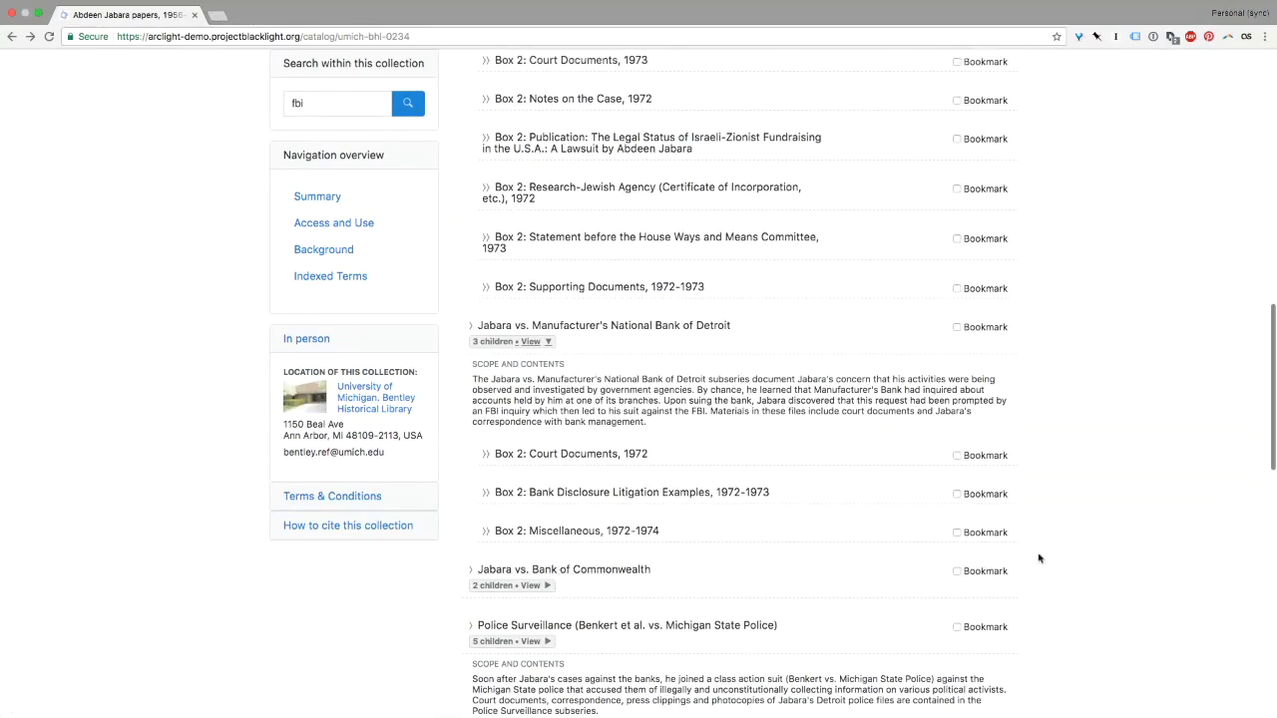
- Display the collection's download options to see which files are offered, and close them without downloading
{"action": "scroll", "coordinate": [1051, 549], "scroll_direction": "up", "scroll_amount": 15}
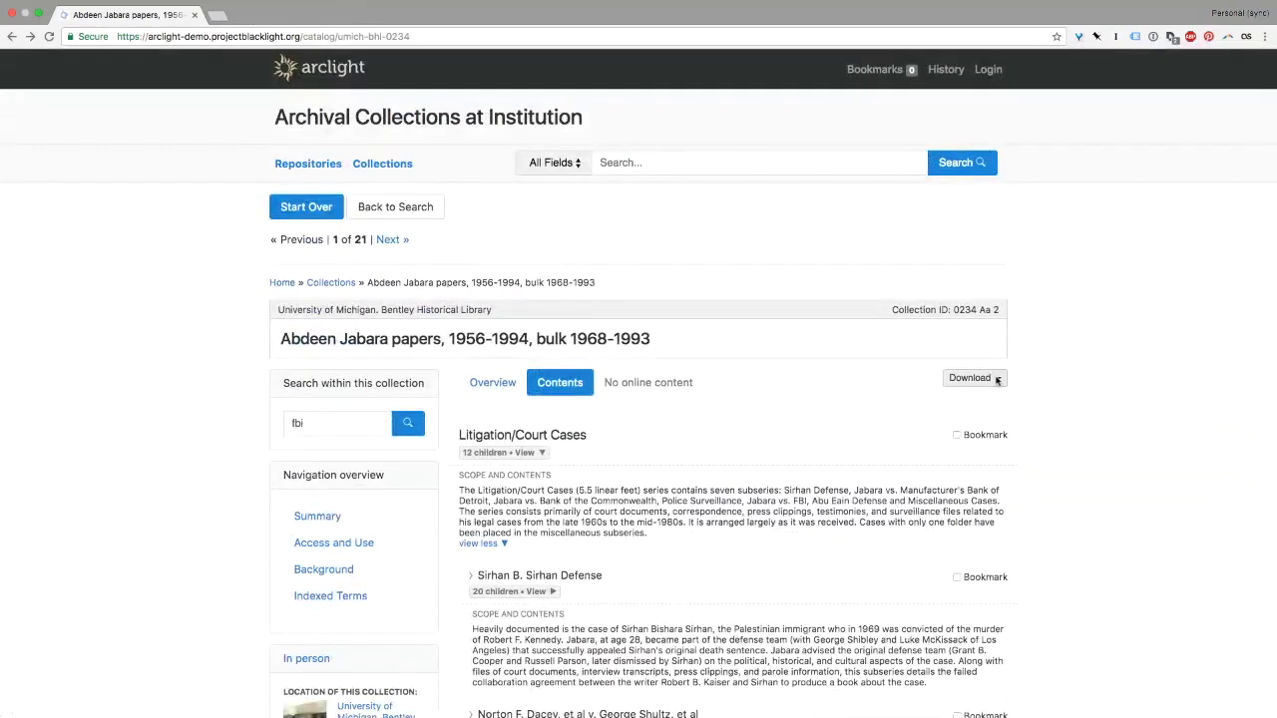
{"action": "left_click", "coordinate": [997, 380]}
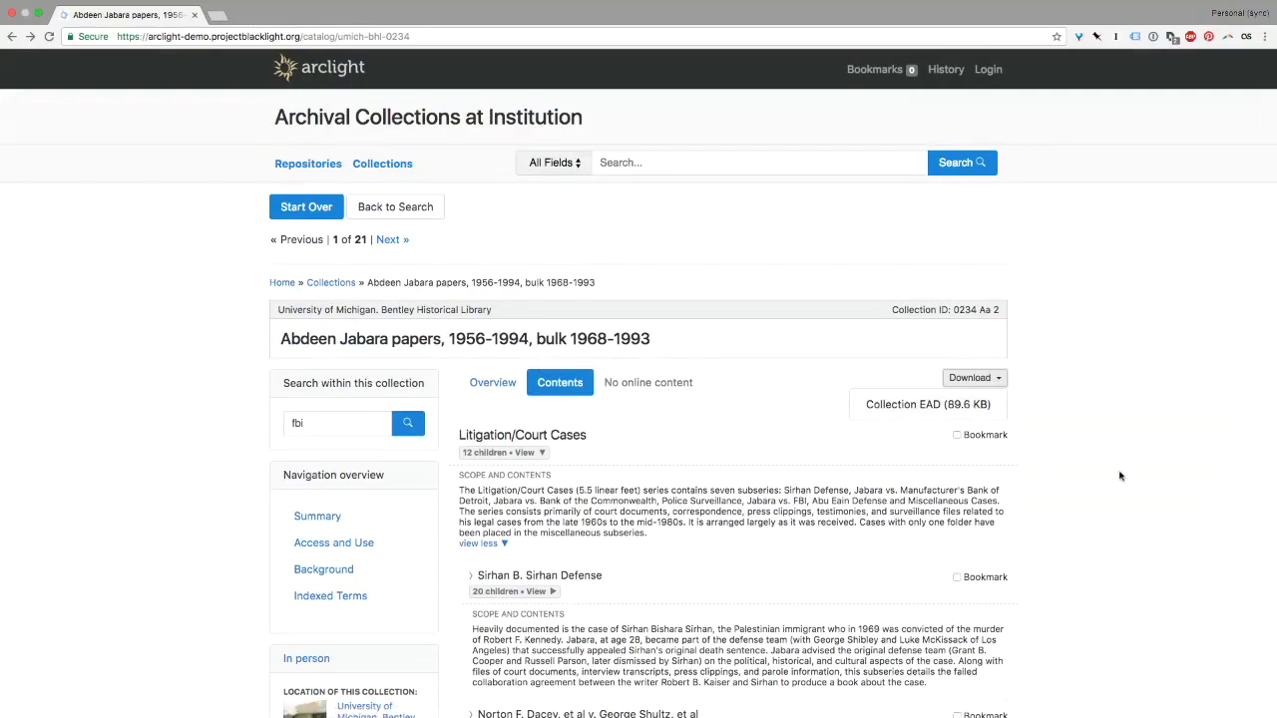
{"action": "left_click", "coordinate": [1252, 487]}
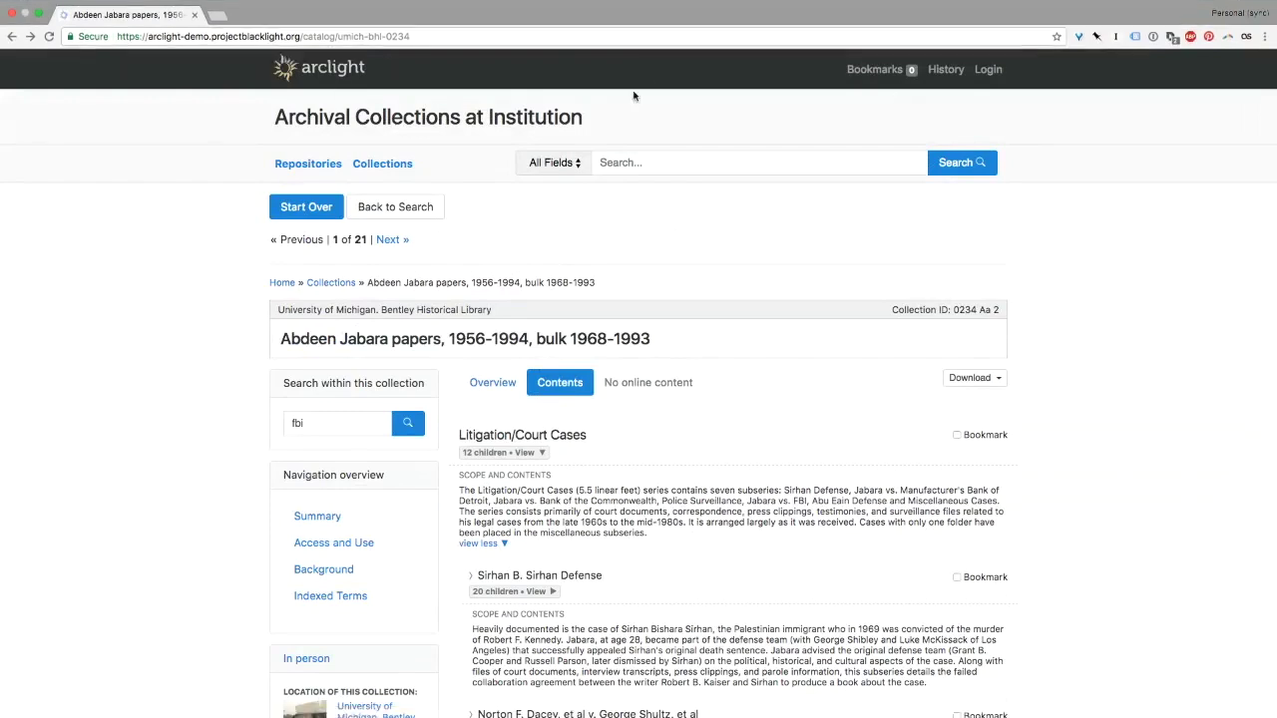
- Search all fields across the archival collections for "friedman"
{"action": "left_click", "coordinate": [799, 155]}
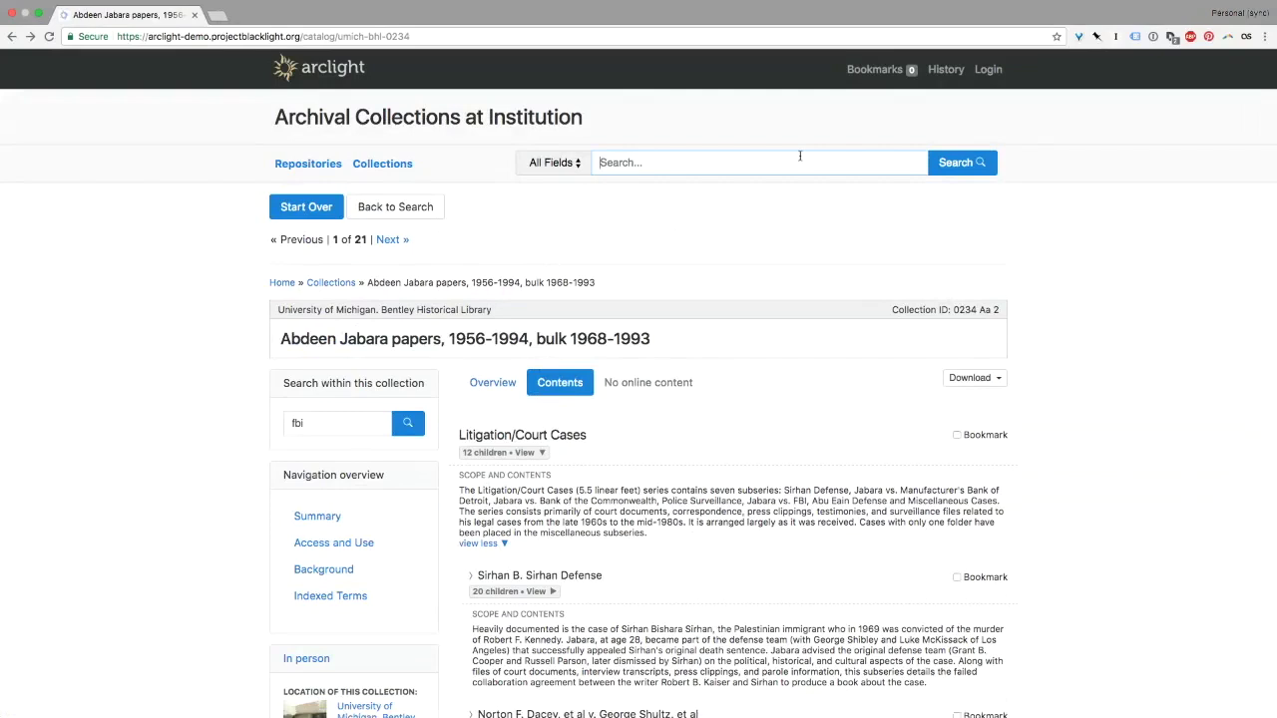
{"action": "type", "text": "friedman"}
{"action": "key", "text": "Return"}
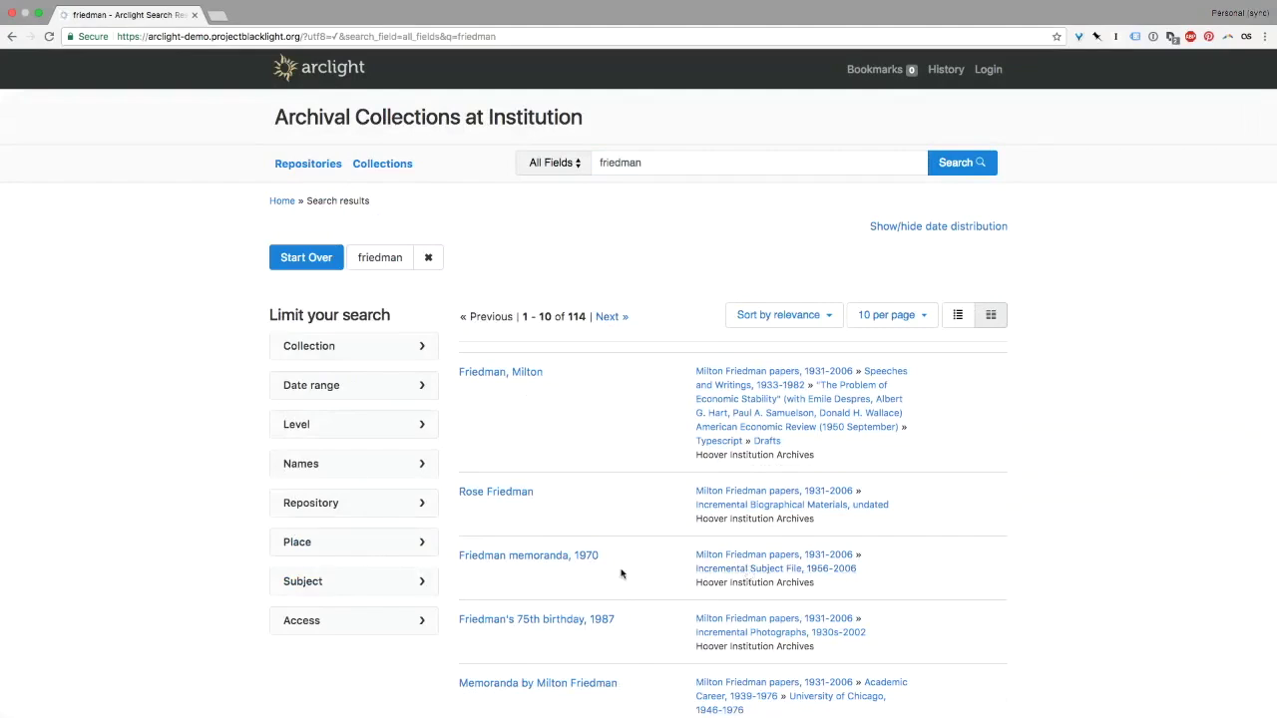
- View the file "Friedman memoranda, 1970", return to the results, and open the file "Friedman, Milton" to examine its collection context
{"action": "left_click", "coordinate": [542, 565]}
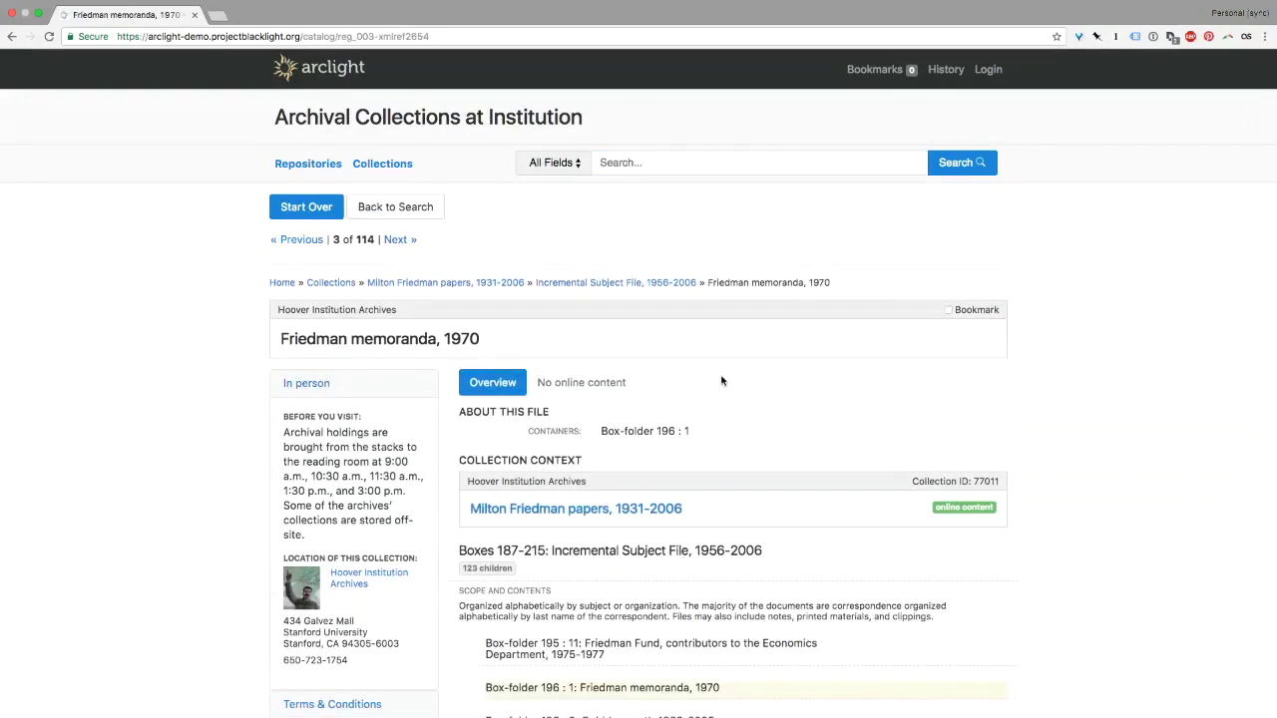
{"action": "key", "text": "super+bracketleft"}
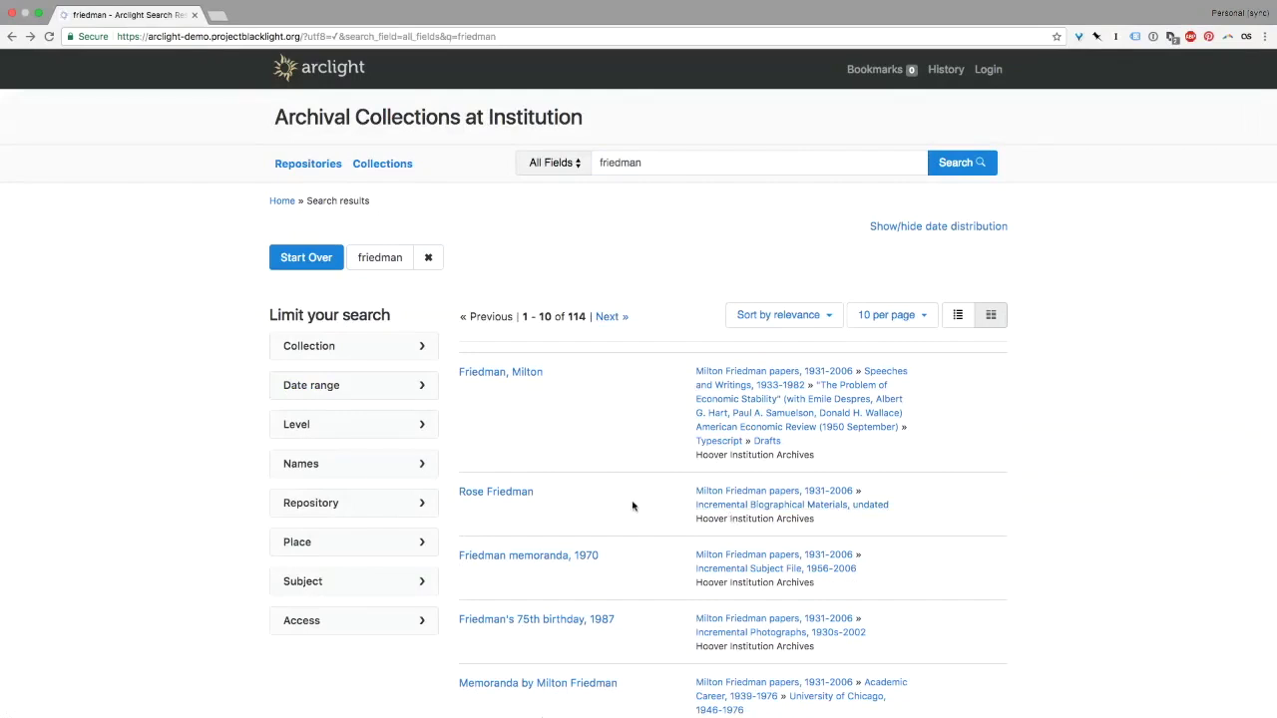
{"action": "left_click", "coordinate": [496, 376]}
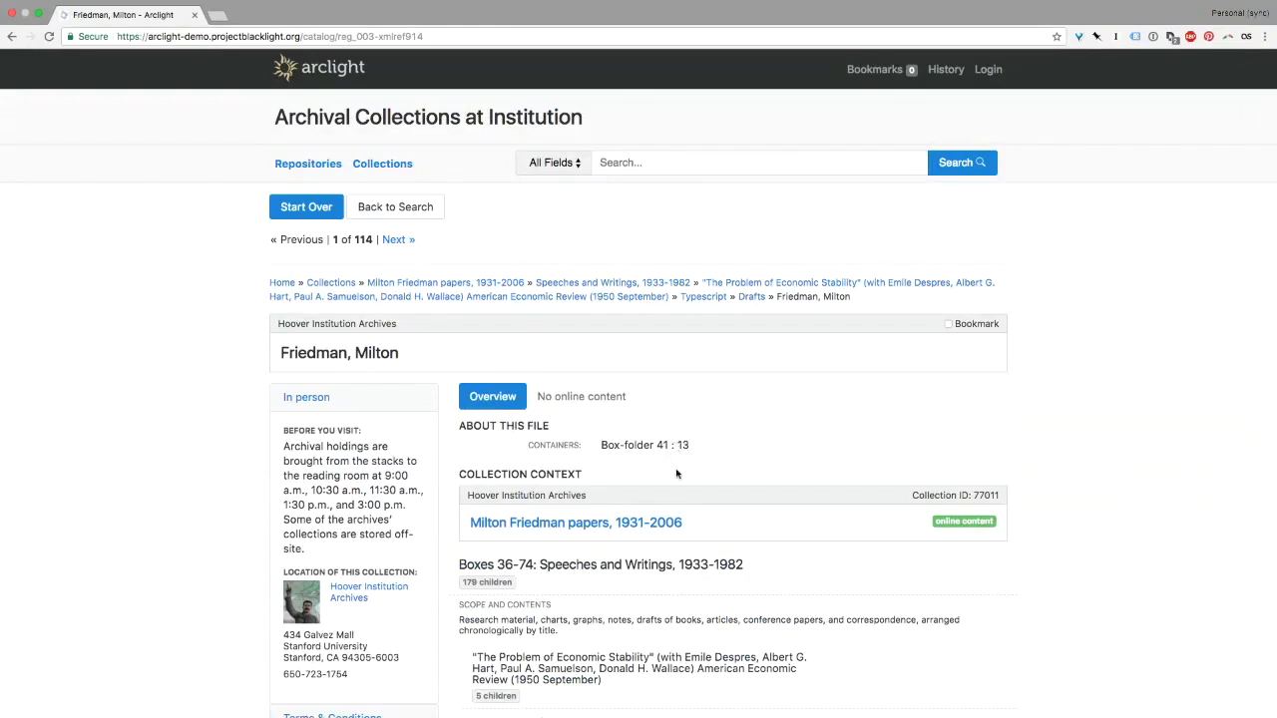
{"action": "scroll", "coordinate": [681, 507], "scroll_direction": "down", "scroll_amount": 1}
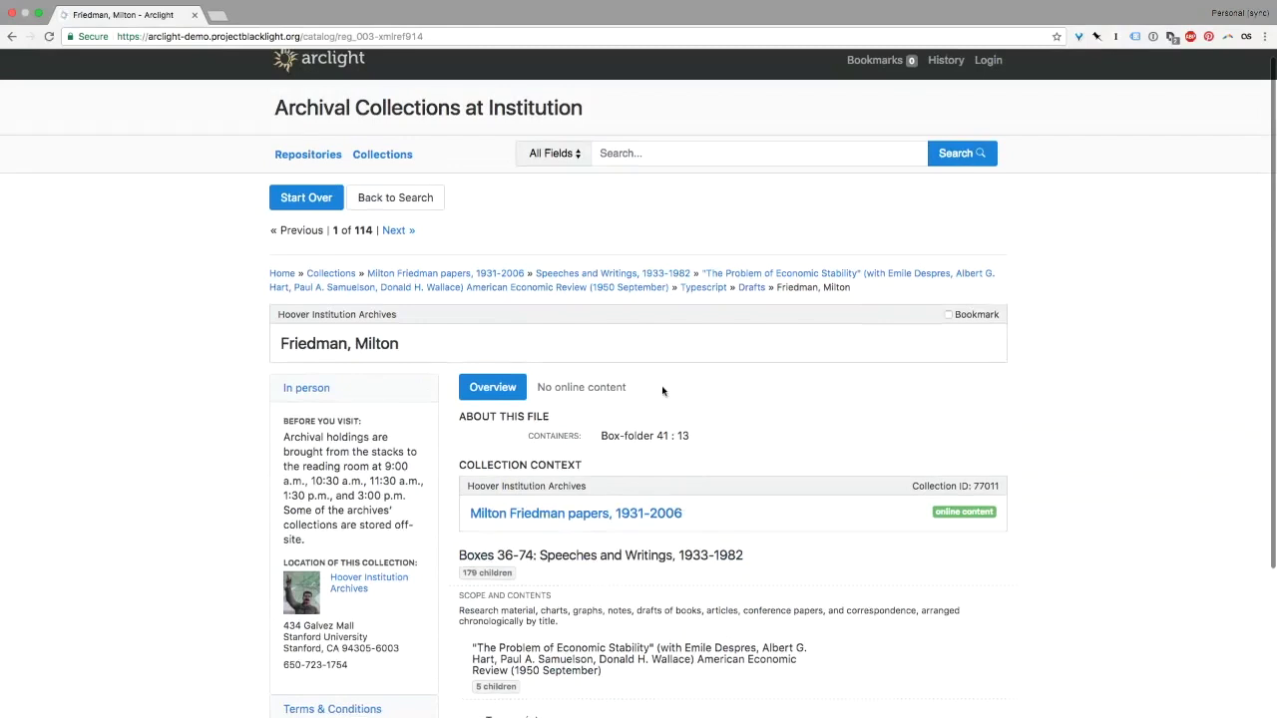
- Open the parent series "Speeches and Writings, 1933-1982" and read its scope and content note and its place in the collection
{"action": "left_click", "coordinate": [620, 272]}
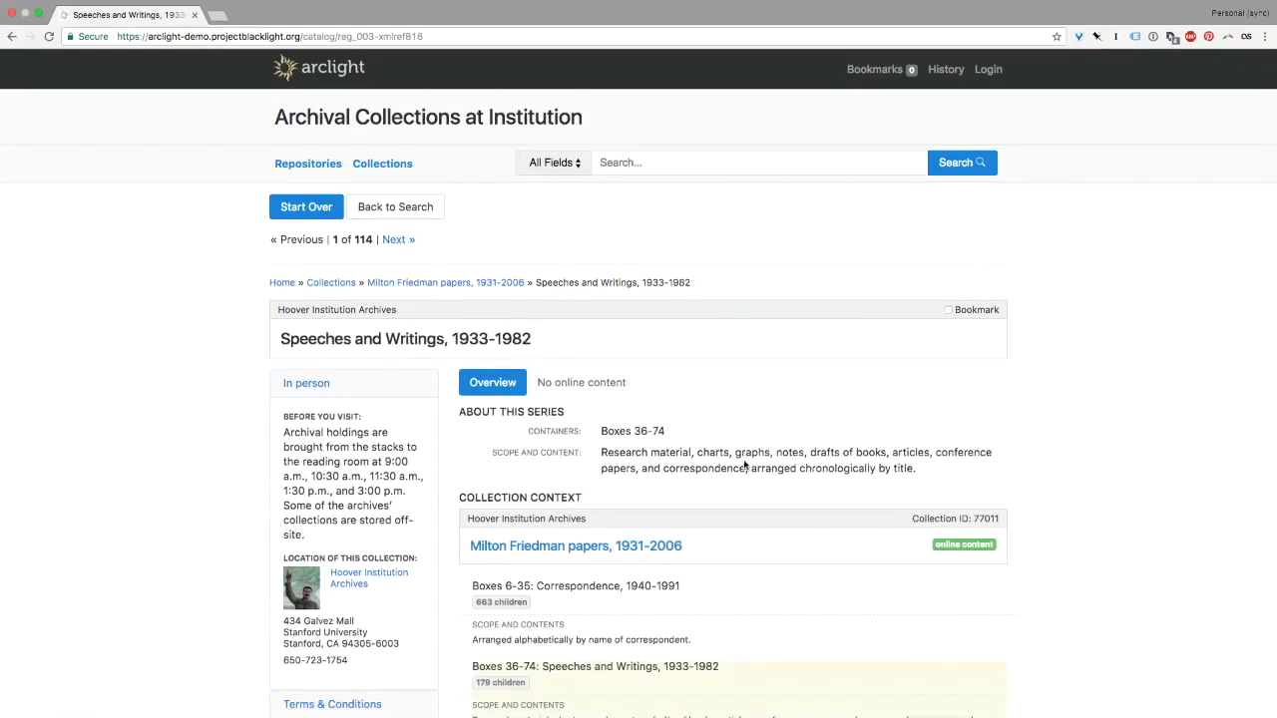
{"action": "left_click_drag", "start_coordinate": [928, 474], "coordinate": [599, 458]}
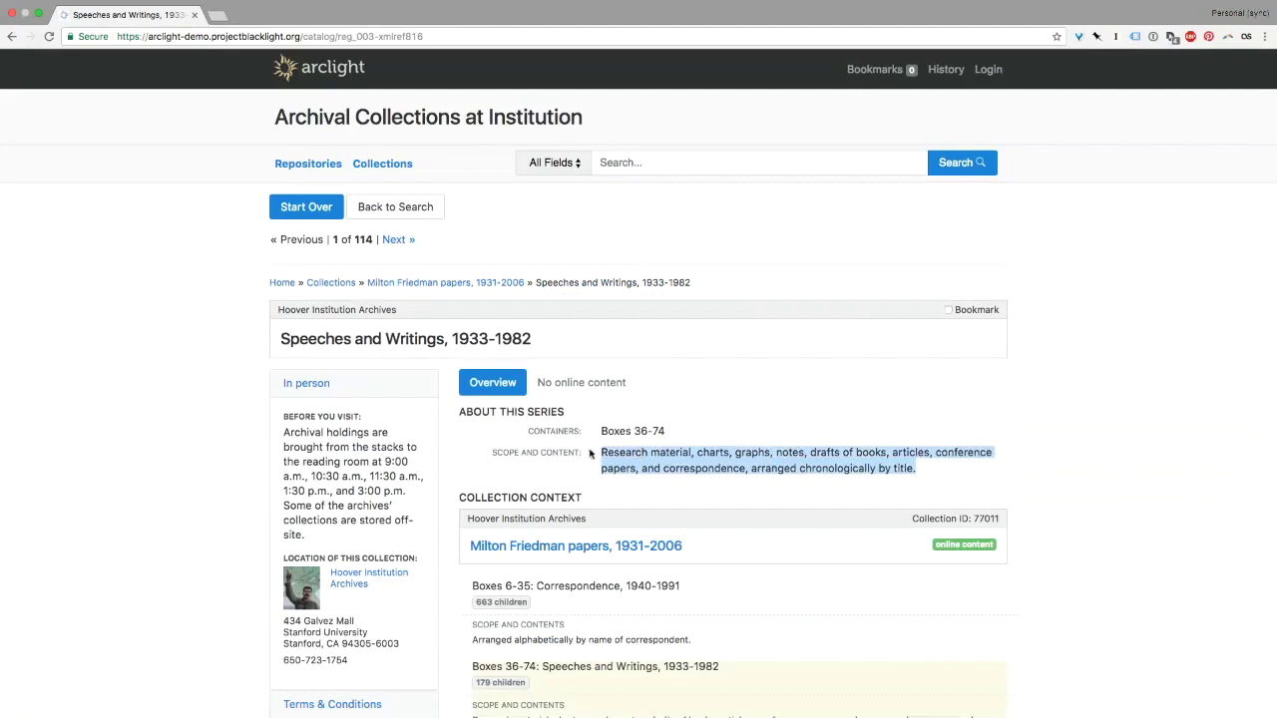
{"action": "left_click", "coordinate": [590, 454]}
{"action": "scroll", "coordinate": [592, 449], "scroll_direction": "down", "scroll_amount": 2}
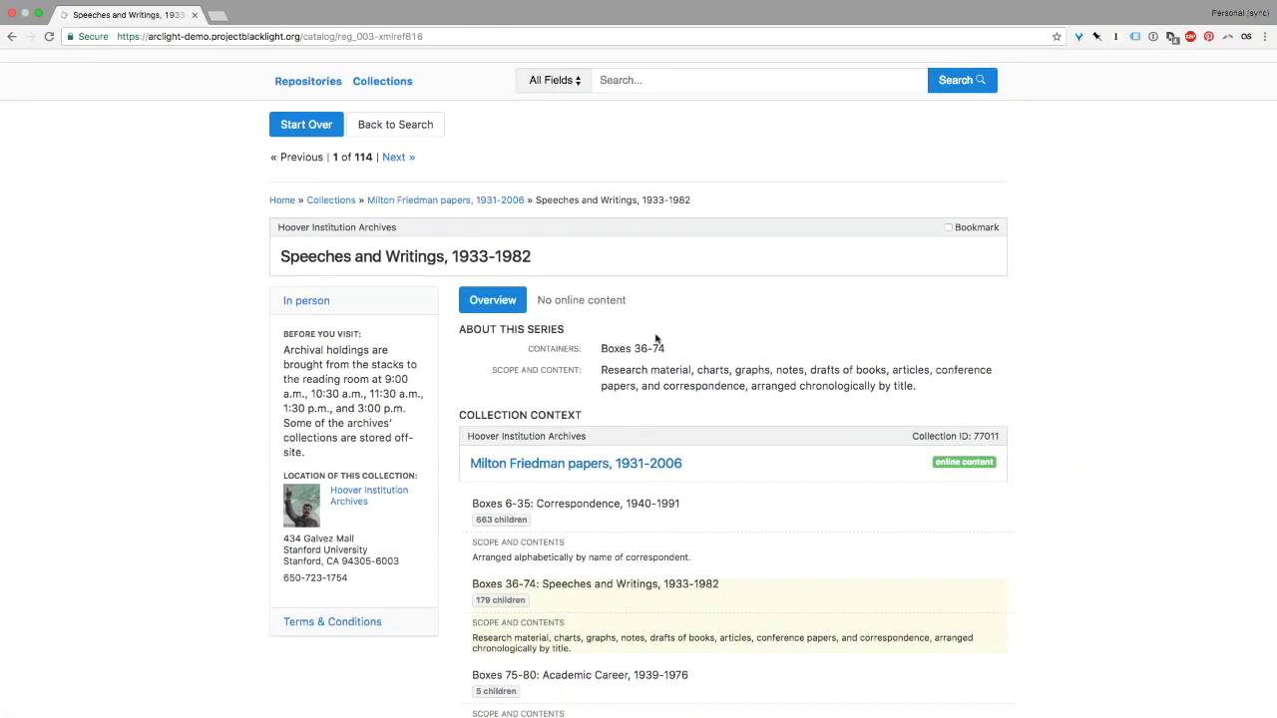
- Return to the file "Friedman, Milton", examine its hierarchy in the collection context, and open its parent level "Drafts"
{"action": "key", "text": "super+bracketleft"}
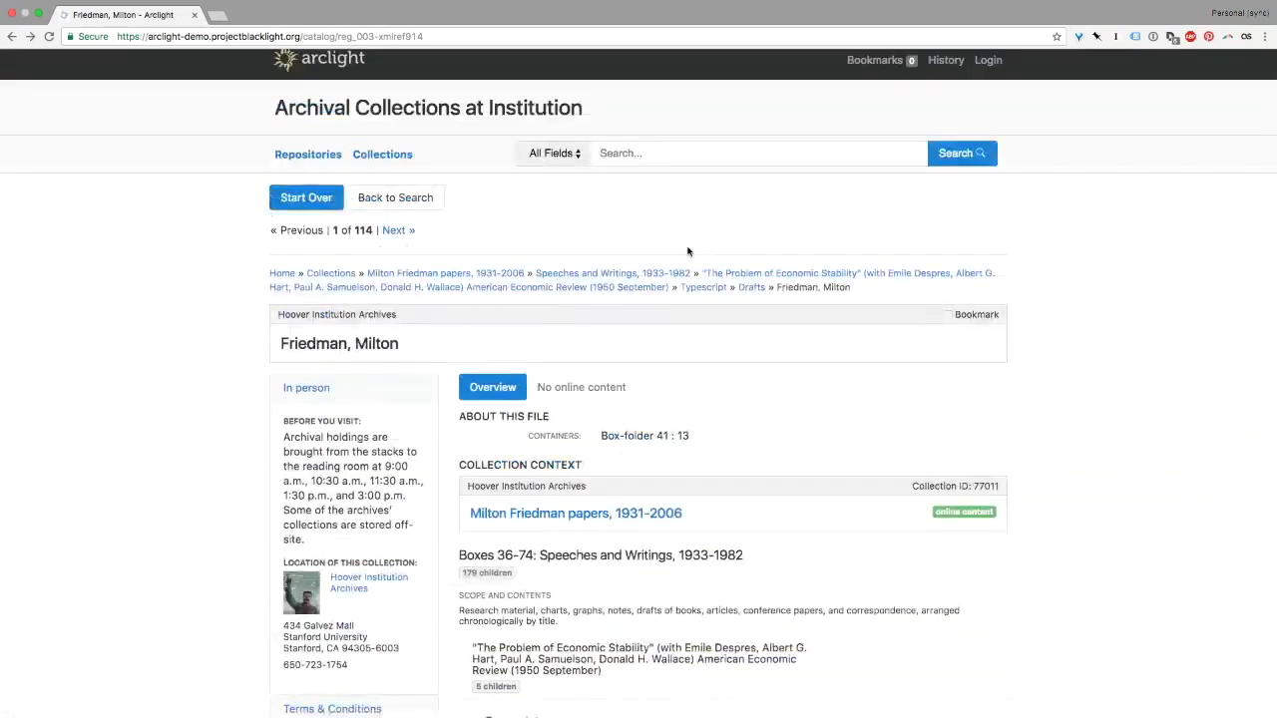
{"action": "scroll", "coordinate": [687, 251], "scroll_direction": "down", "scroll_amount": 4}
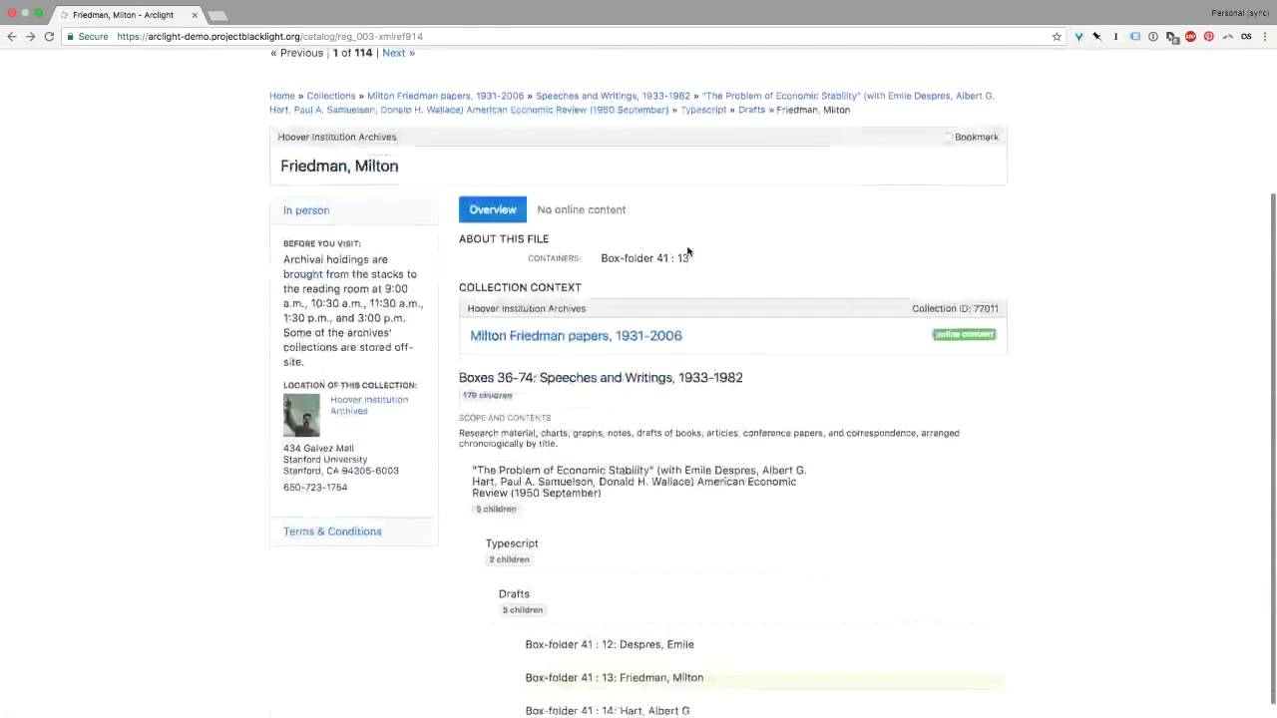
{"action": "scroll", "coordinate": [688, 252], "scroll_direction": "down", "scroll_amount": 1}
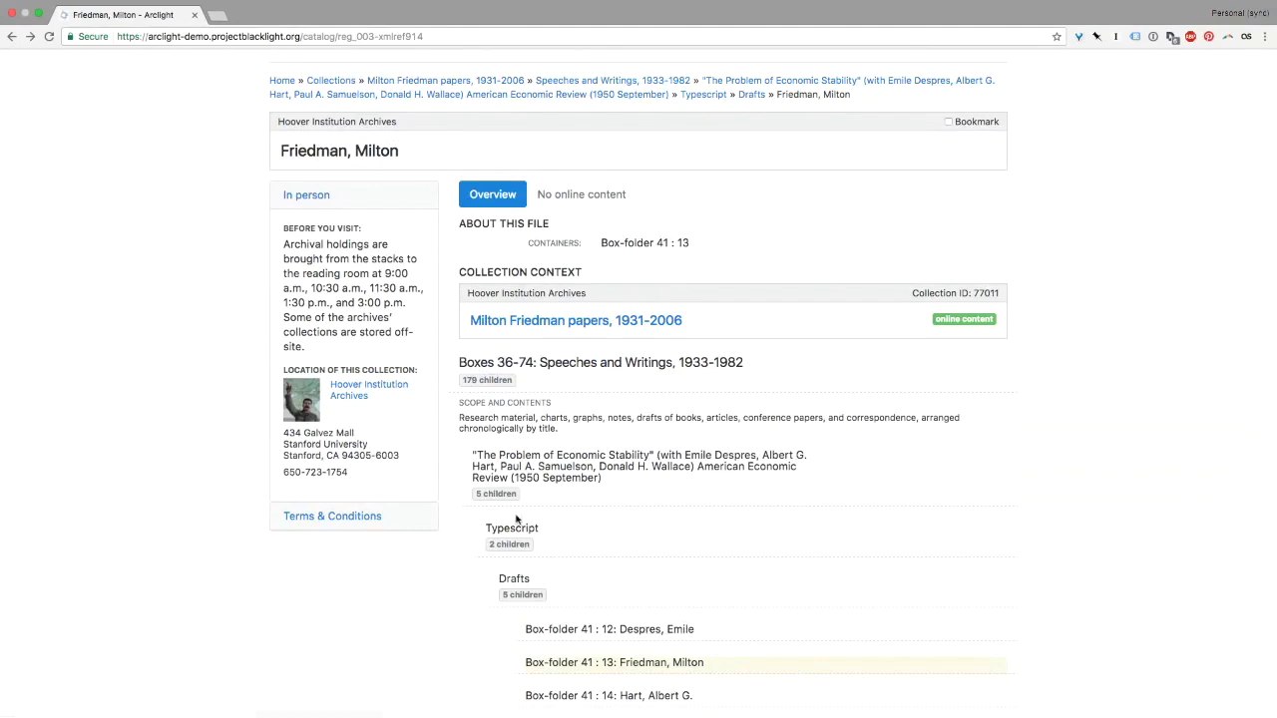
{"action": "left_click", "coordinate": [531, 584]}
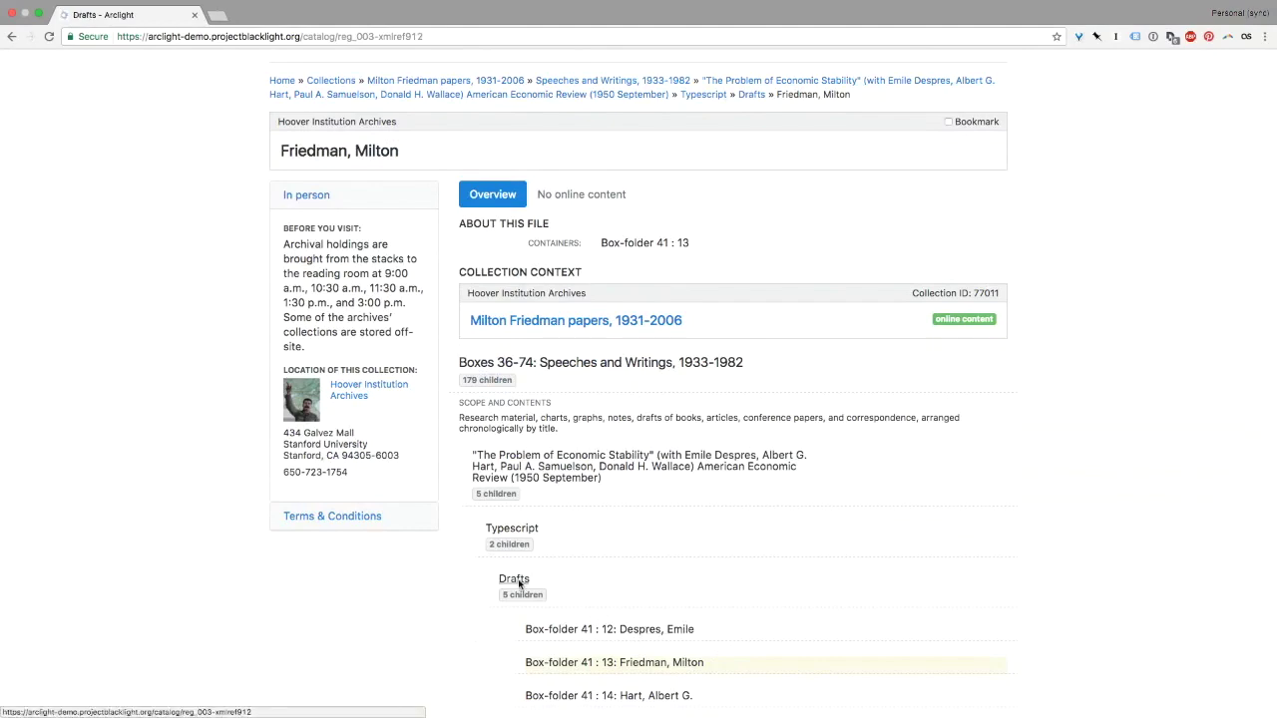
{"action": "scroll", "coordinate": [597, 623], "scroll_direction": "down", "scroll_amount": 2}
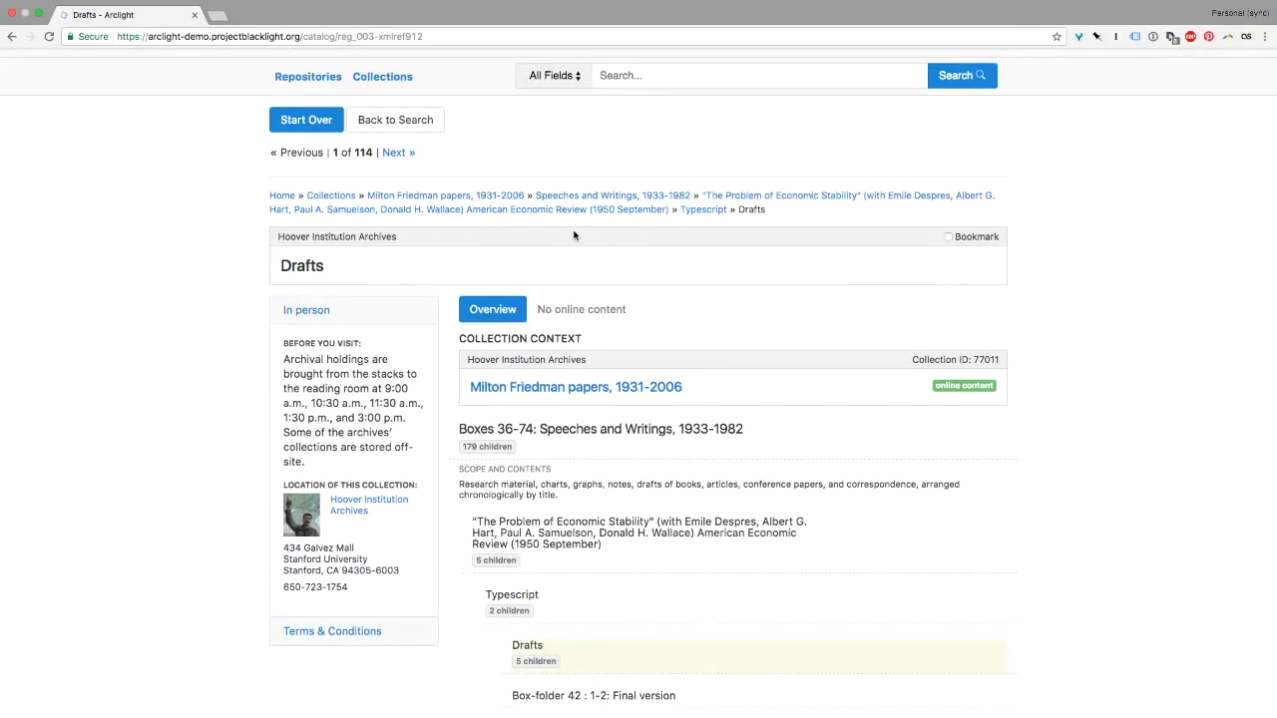
- Search all fields for "fbi", and narrow the query to "fbi jabara"
{"action": "left_click", "coordinate": [684, 68]}
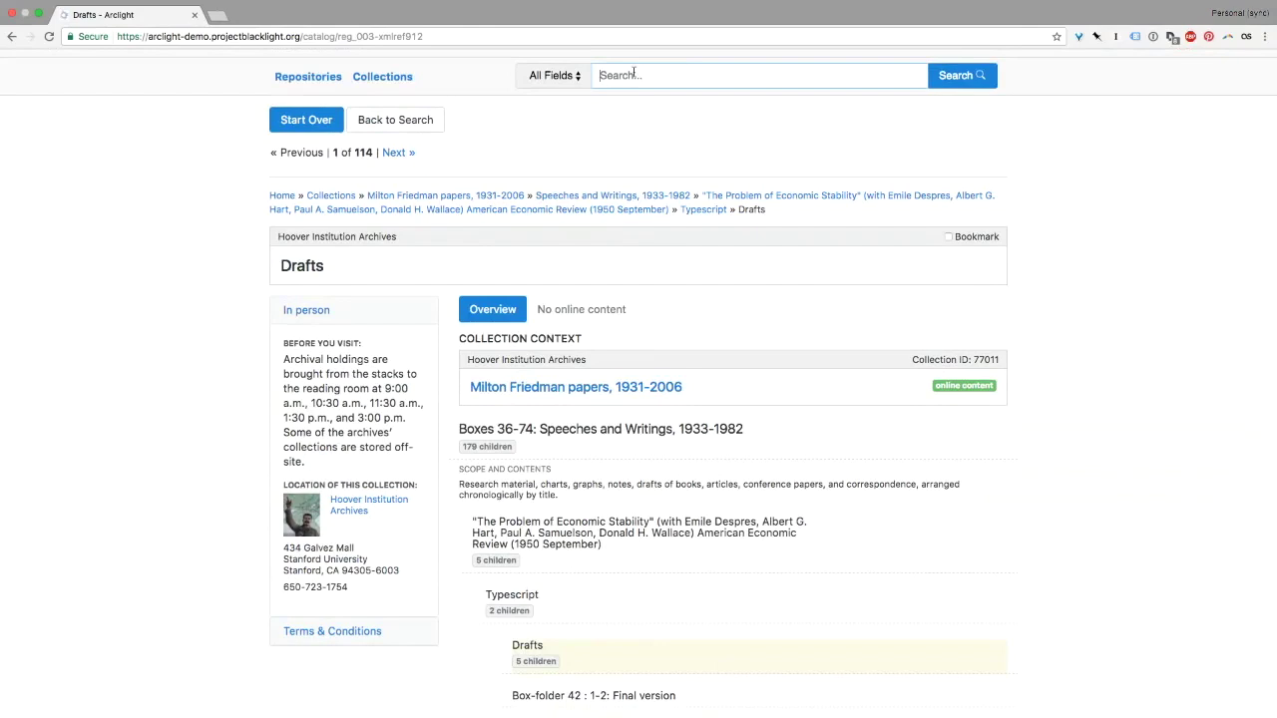
{"action": "type", "text": "fbi"}
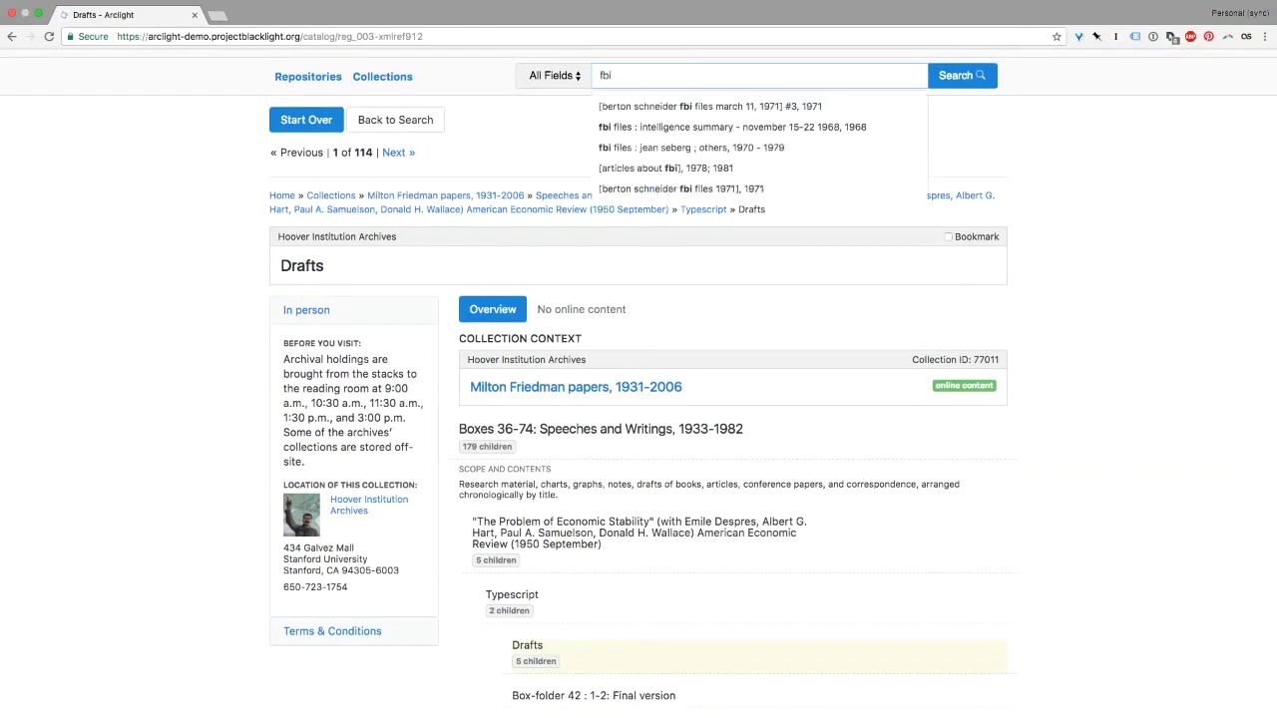
{"action": "key", "text": "Return"}
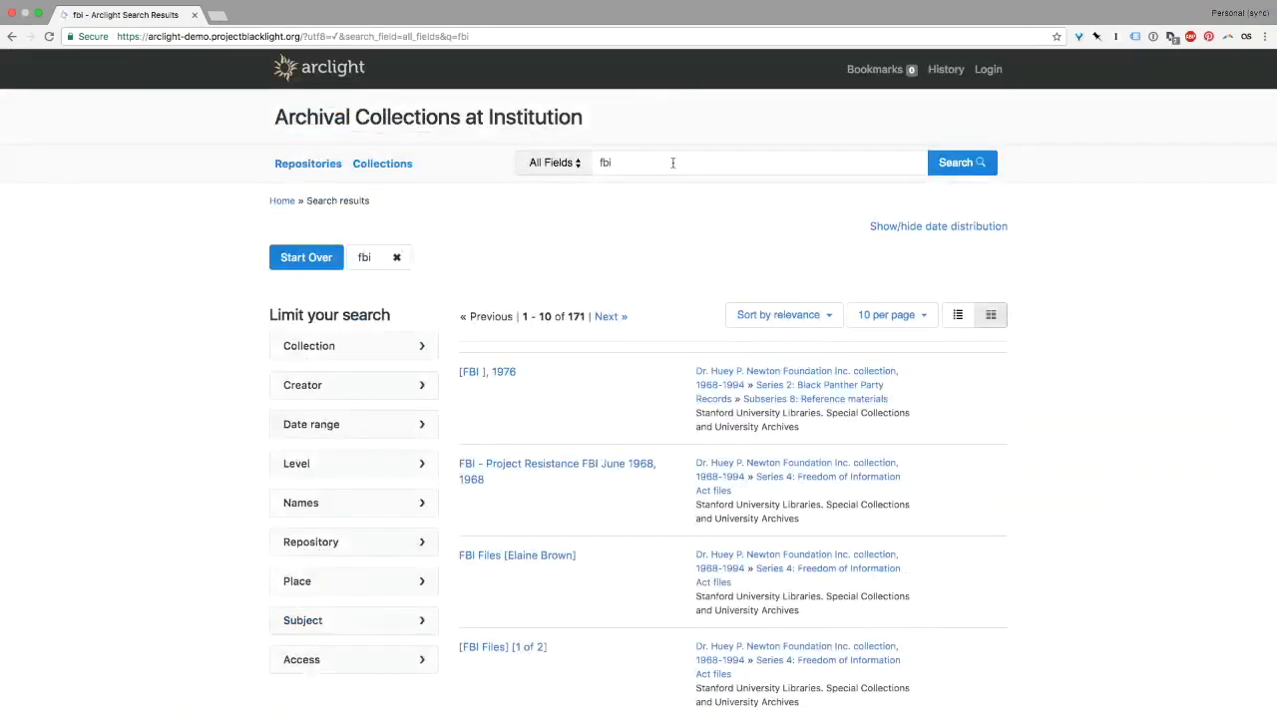
{"action": "left_click", "coordinate": [672, 162]}
{"action": "type", "text": "jabara"}
{"action": "key", "text": "Return"}
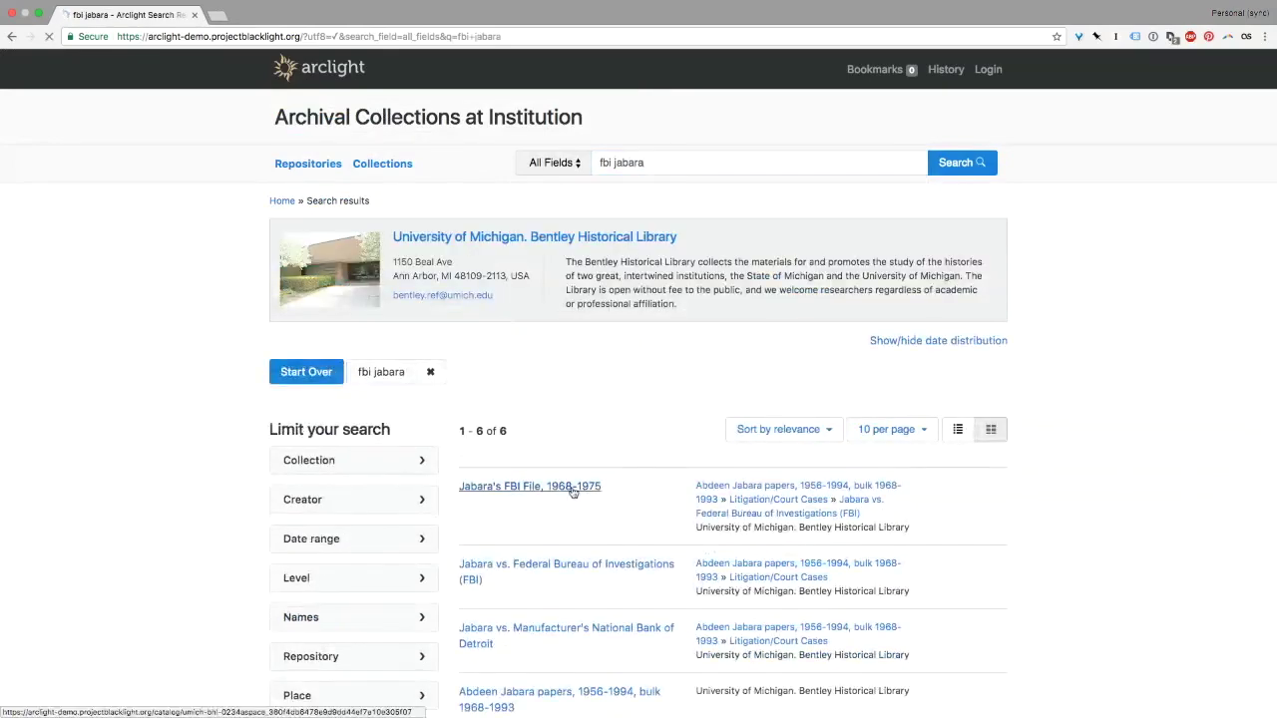
- Open "Jabara's FBI File, 1968-1975" and read the restrictions and terms of access in its terms and conditions
{"action": "left_click", "coordinate": [573, 487]}
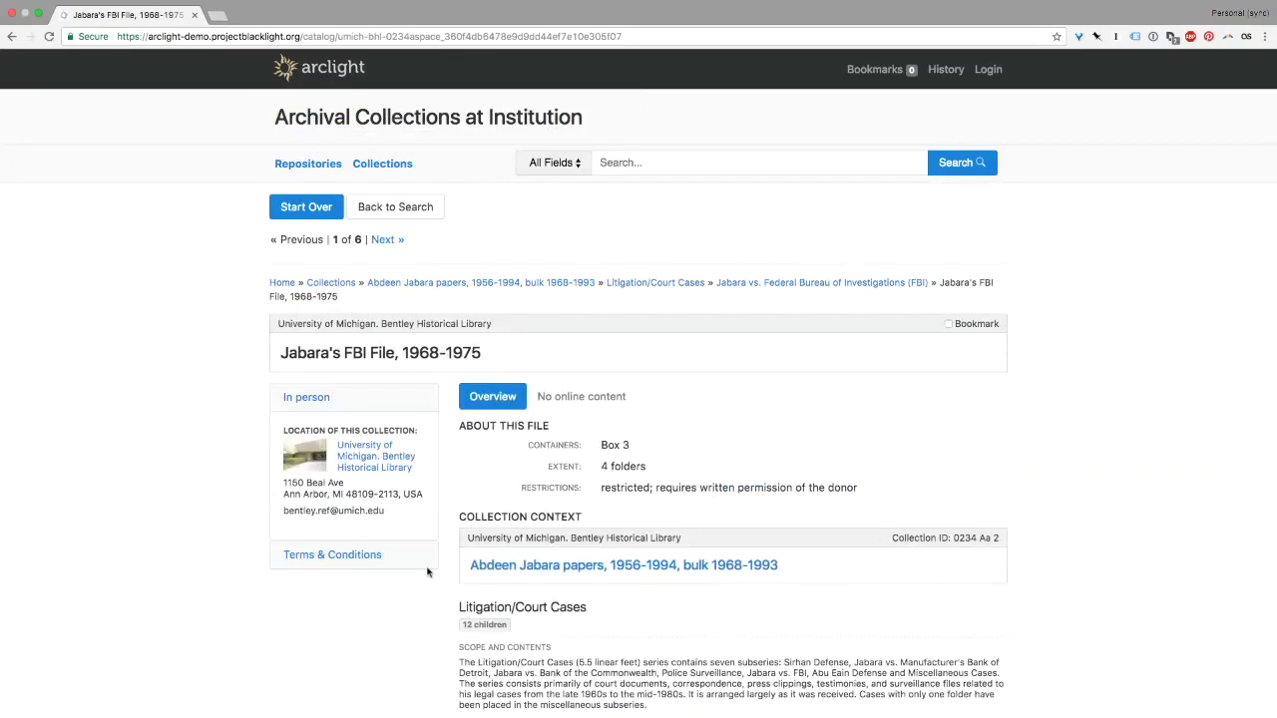
{"action": "scroll", "coordinate": [427, 572], "scroll_direction": "down", "scroll_amount": 3}
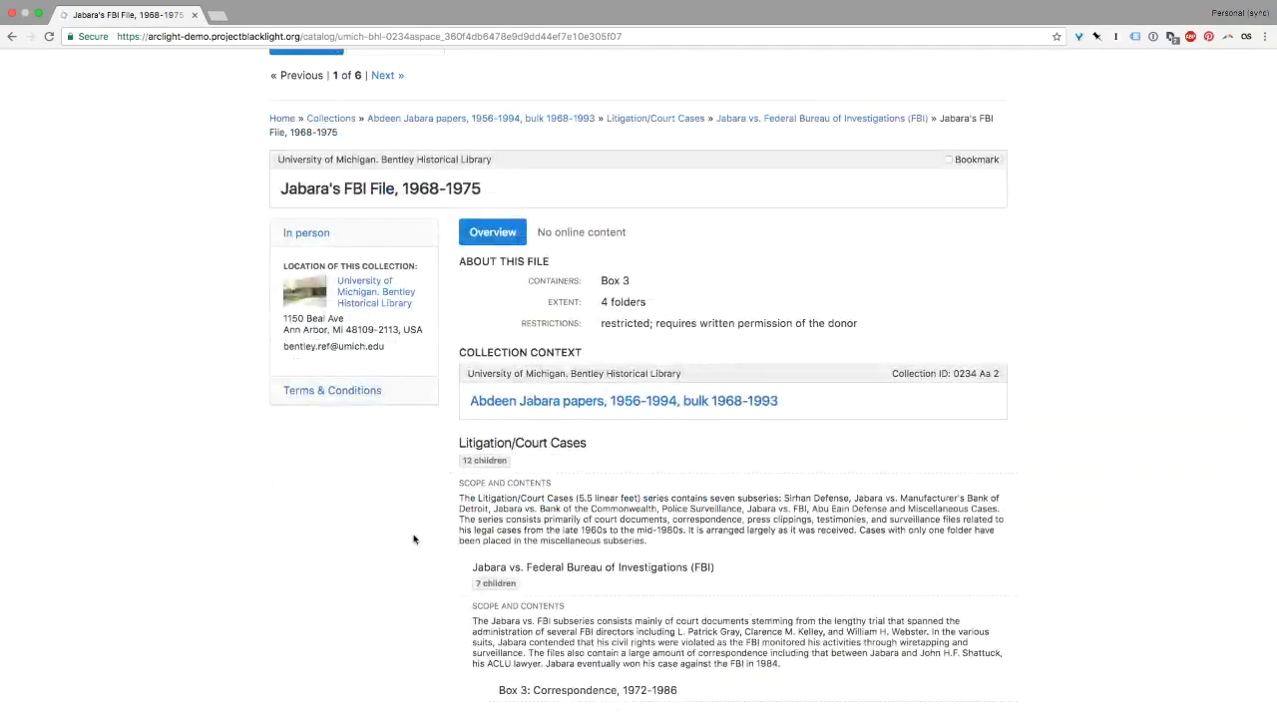
{"action": "left_click", "coordinate": [332, 392]}
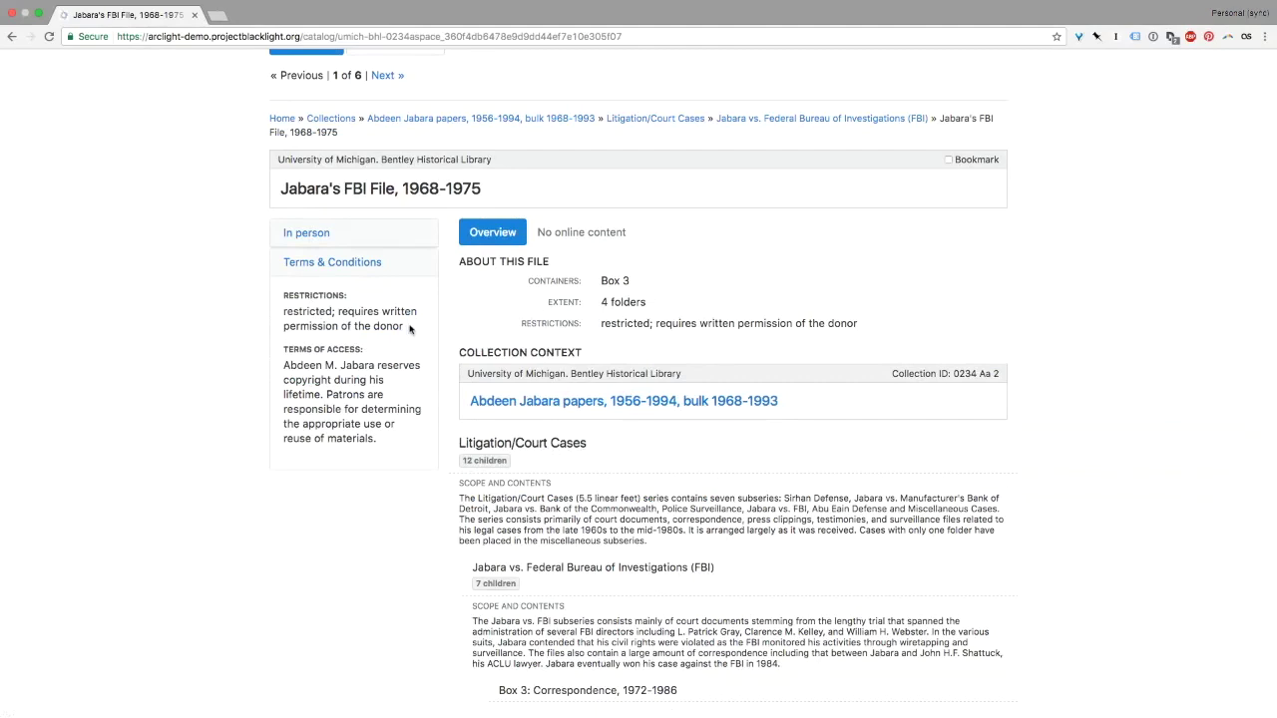
{"action": "left_click_drag", "start_coordinate": [404, 330], "coordinate": [281, 312]}
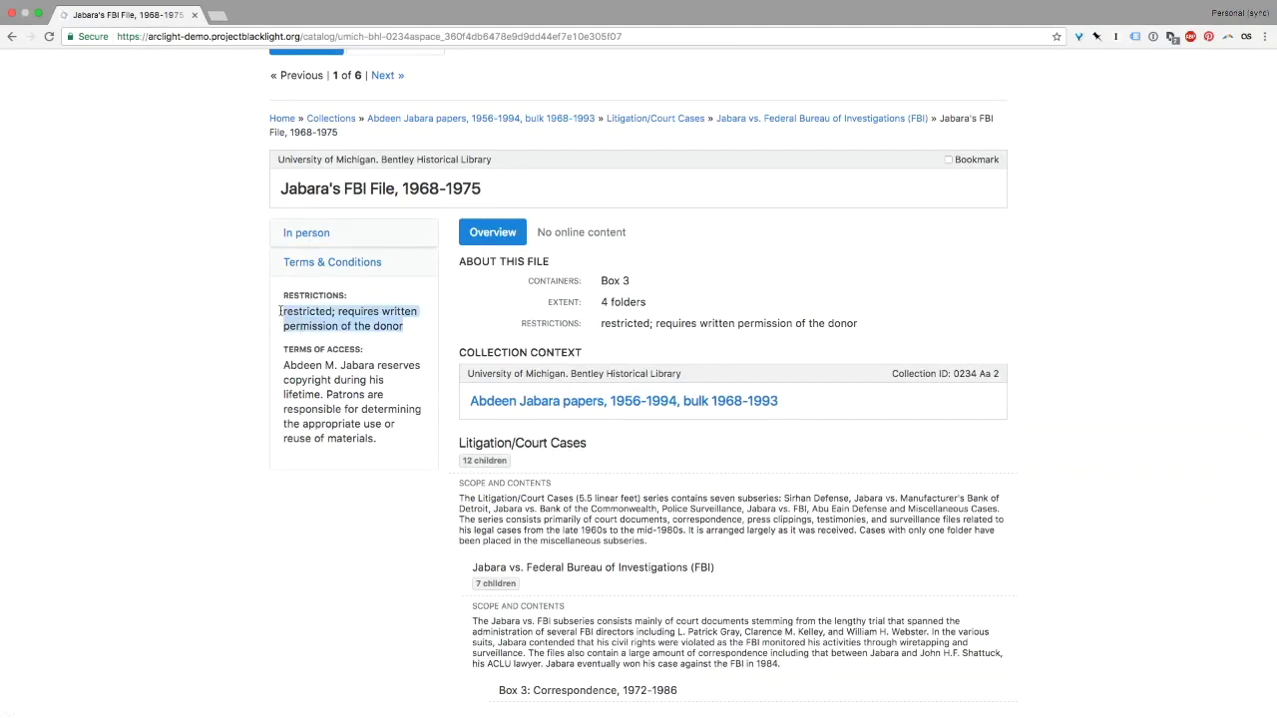
{"action": "left_click", "coordinate": [335, 377]}
{"action": "left_click_drag", "start_coordinate": [391, 445], "coordinate": [282, 369]}
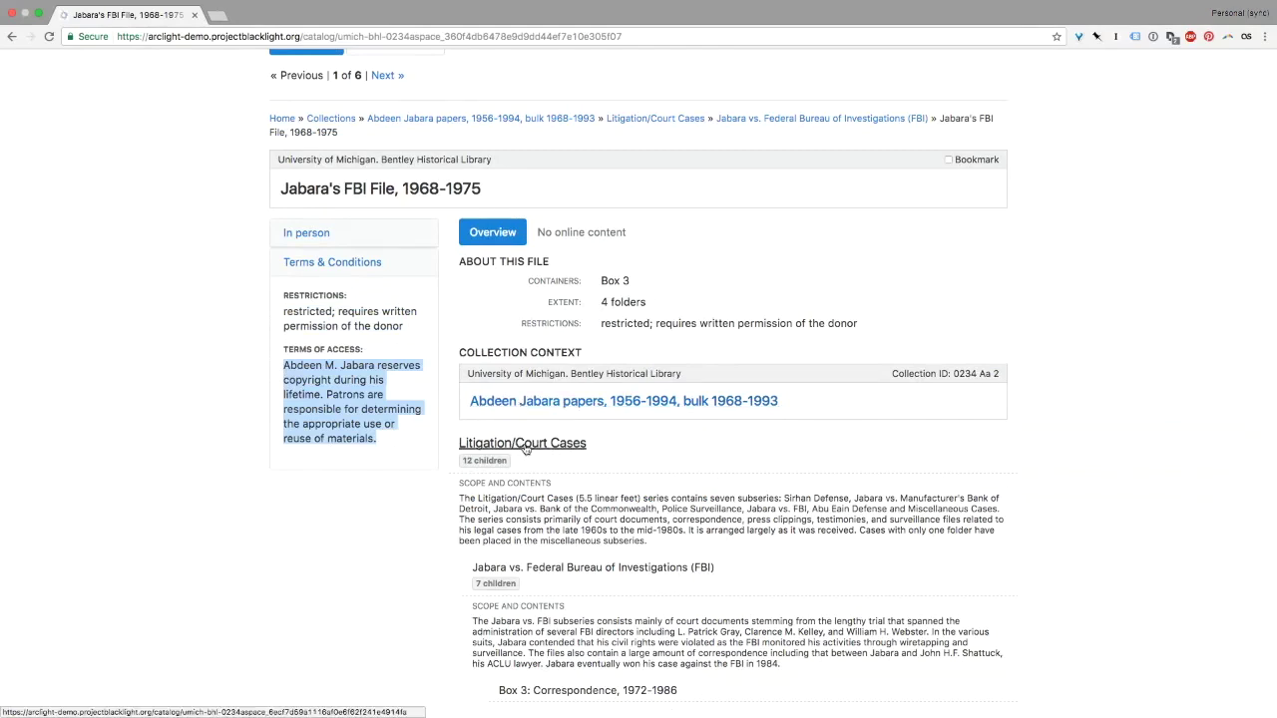
- Compare the terms and conditions of the parent "Litigation/Court Cases" series with those of the whole Abdeen Jabara papers collection
{"action": "left_click", "coordinate": [524, 445]}
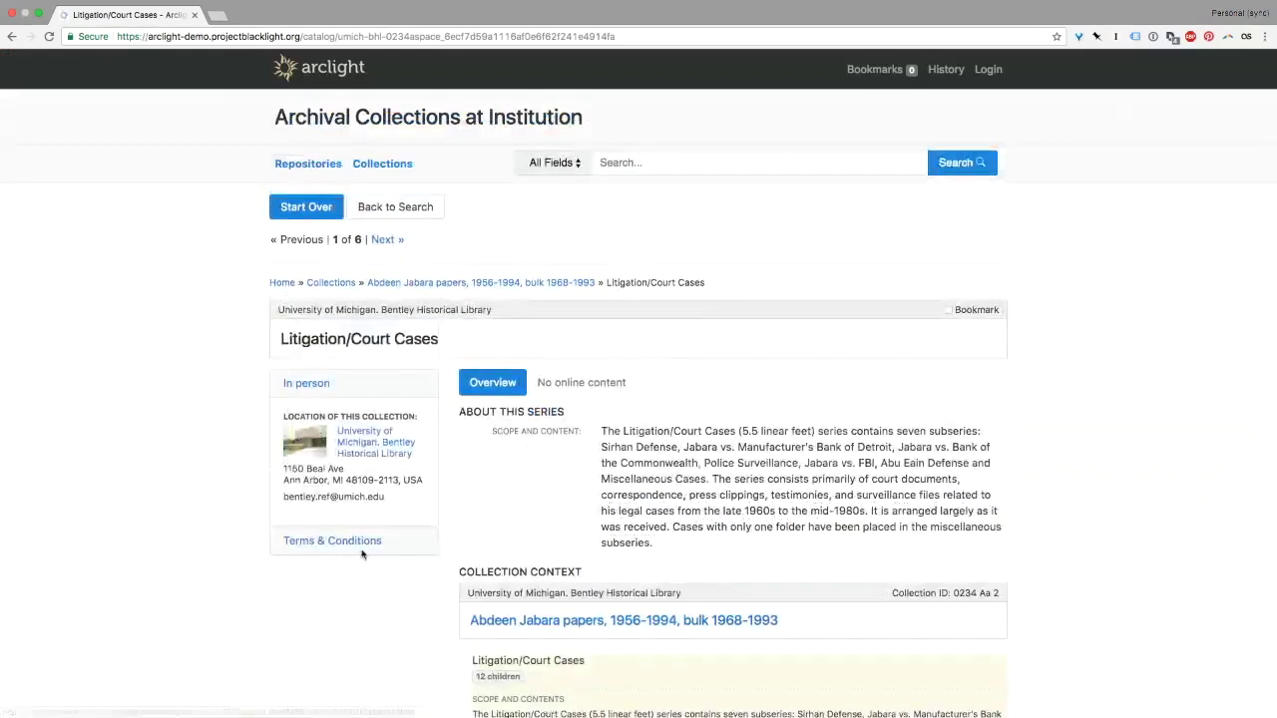
{"action": "left_click", "coordinate": [355, 541]}
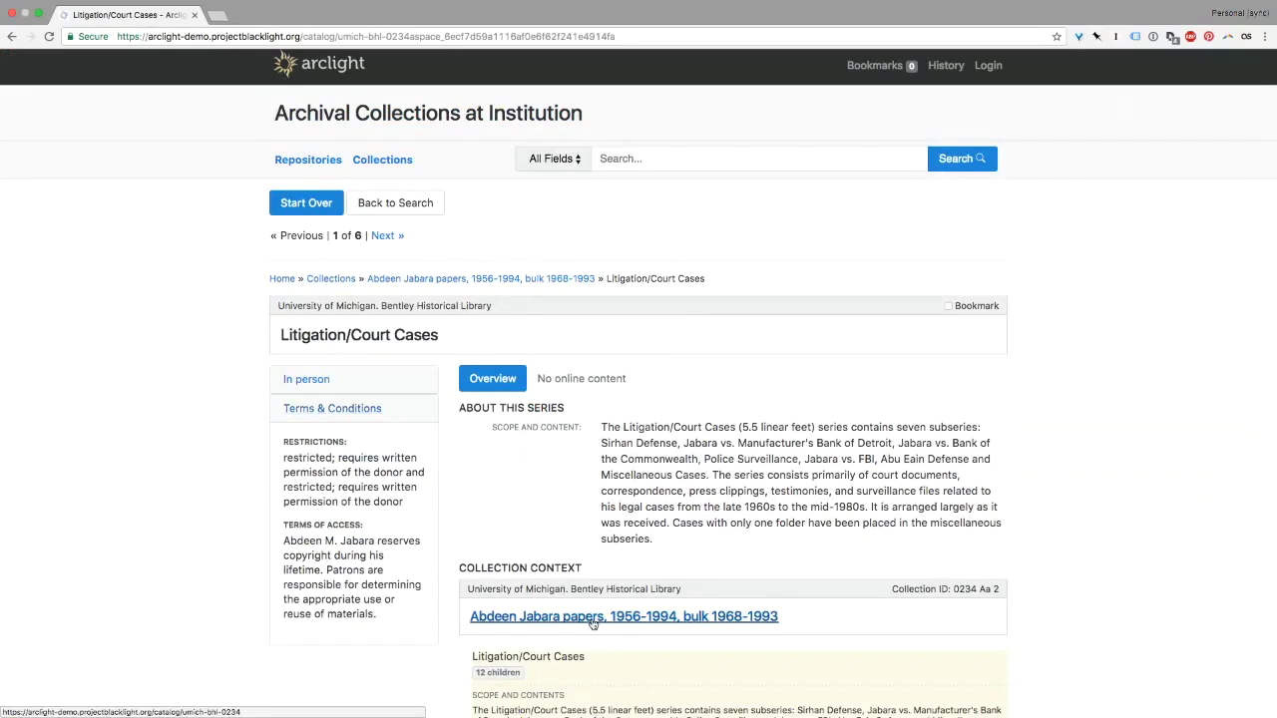
{"action": "left_click", "coordinate": [577, 618]}
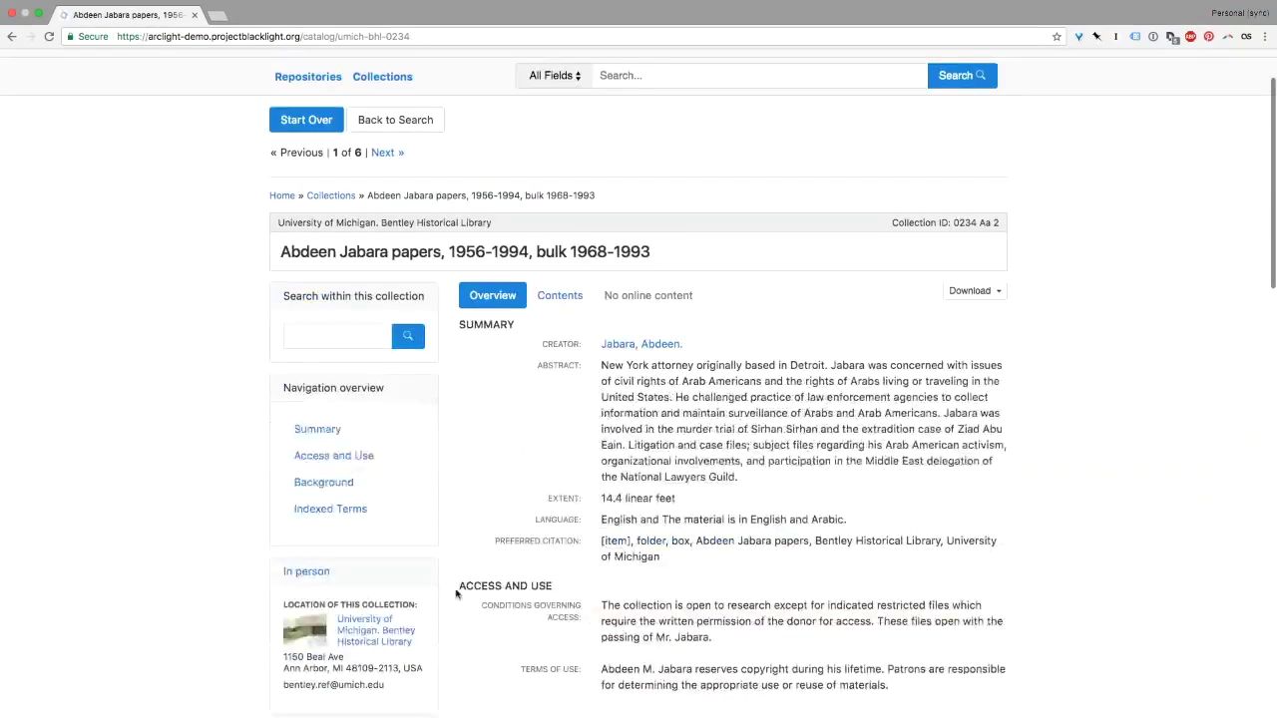
{"action": "scroll", "coordinate": [379, 588], "scroll_direction": "down", "scroll_amount": 2}
{"action": "left_click", "coordinate": [377, 584]}
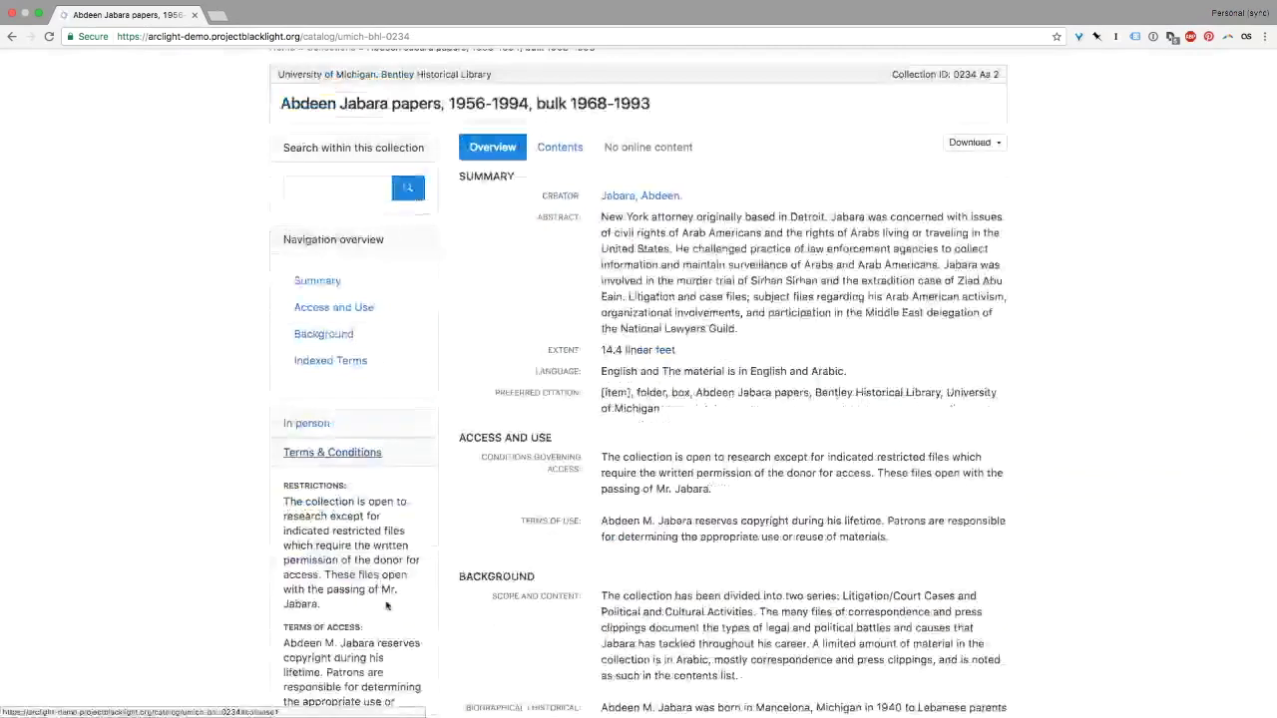
{"action": "scroll", "coordinate": [307, 534], "scroll_direction": "down", "scroll_amount": 1}
{"action": "left_click_drag", "start_coordinate": [322, 554], "coordinate": [286, 451]}
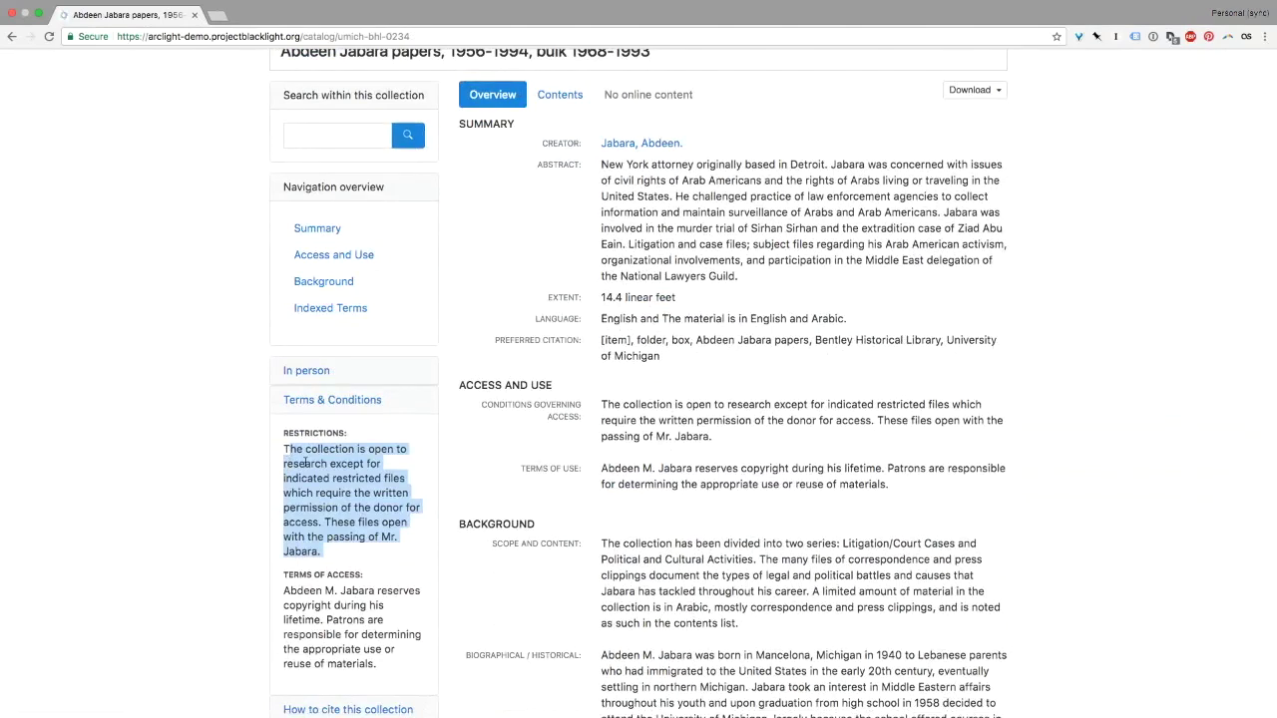
{"action": "left_click", "coordinate": [488, 402]}
{"action": "scroll", "coordinate": [488, 402], "scroll_direction": "up", "scroll_amount": 5}
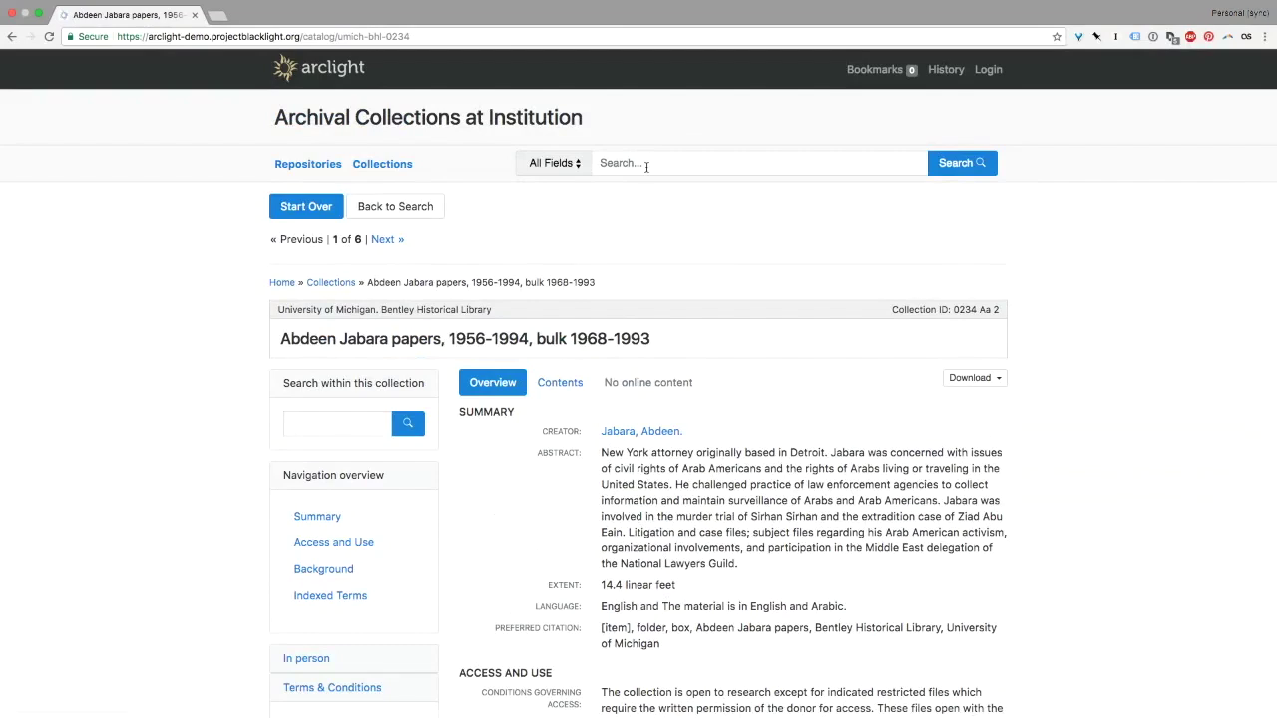
- Browse the list of all collections to its second page and open the overview of the Milton Friedman papers, 1931-2006
{"action": "left_click", "coordinate": [647, 166]}
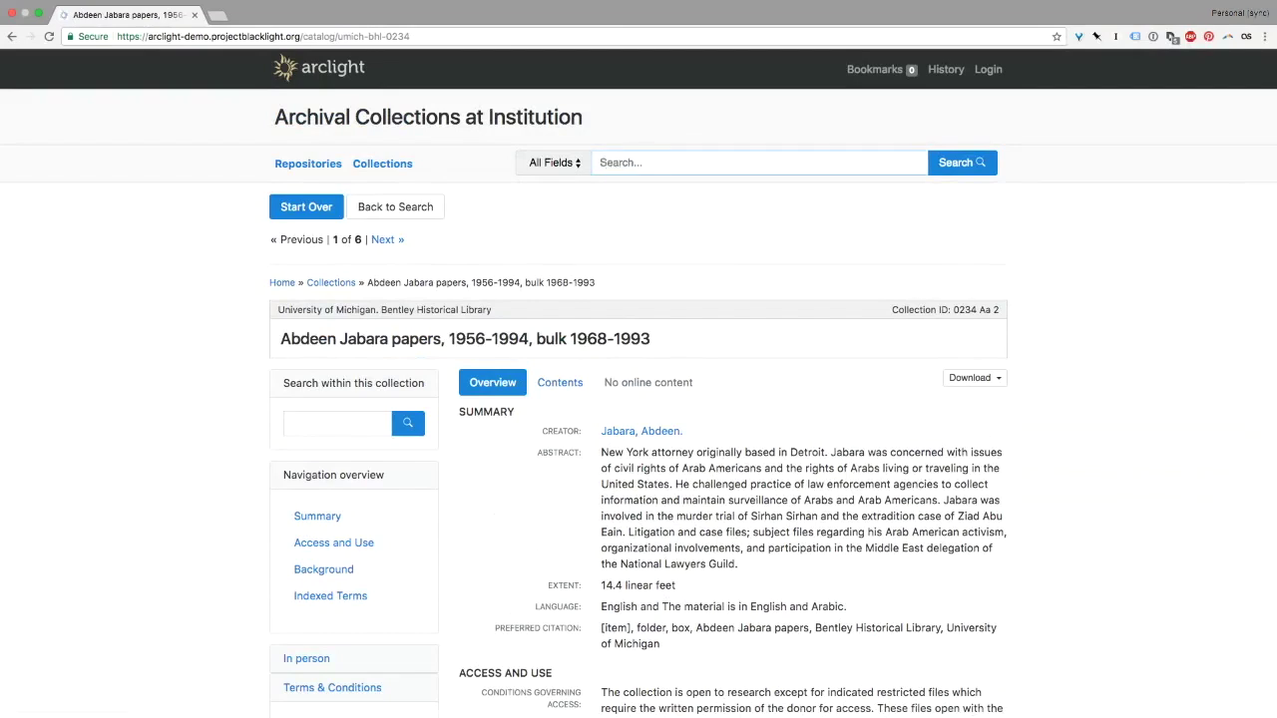
{"action": "left_click", "coordinate": [387, 165]}
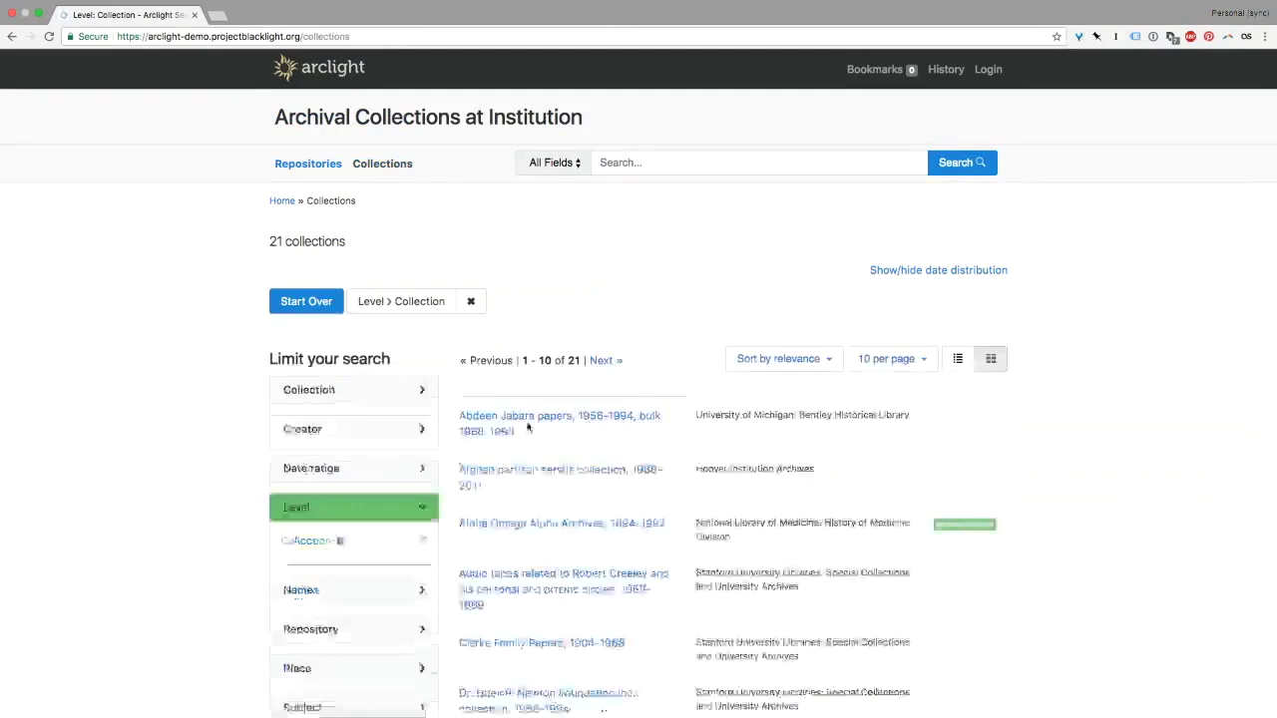
{"action": "scroll", "coordinate": [514, 507], "scroll_direction": "down", "scroll_amount": 5}
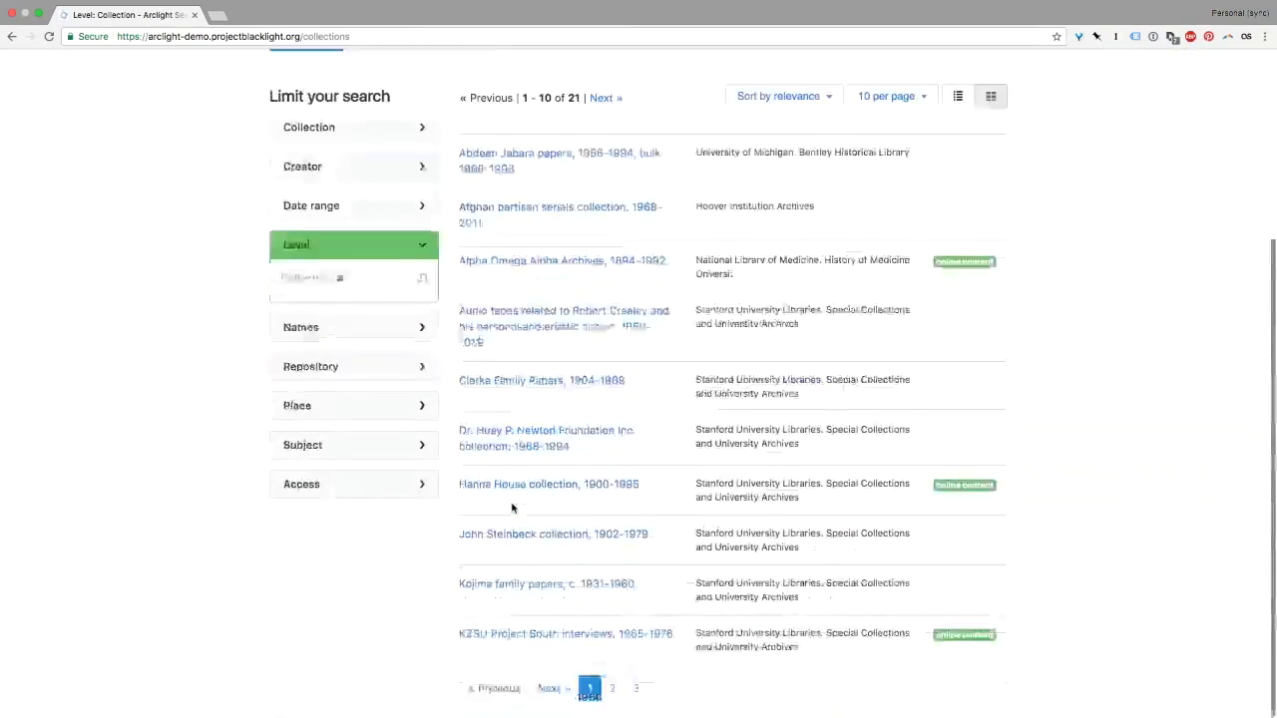
{"action": "left_click", "coordinate": [615, 690]}
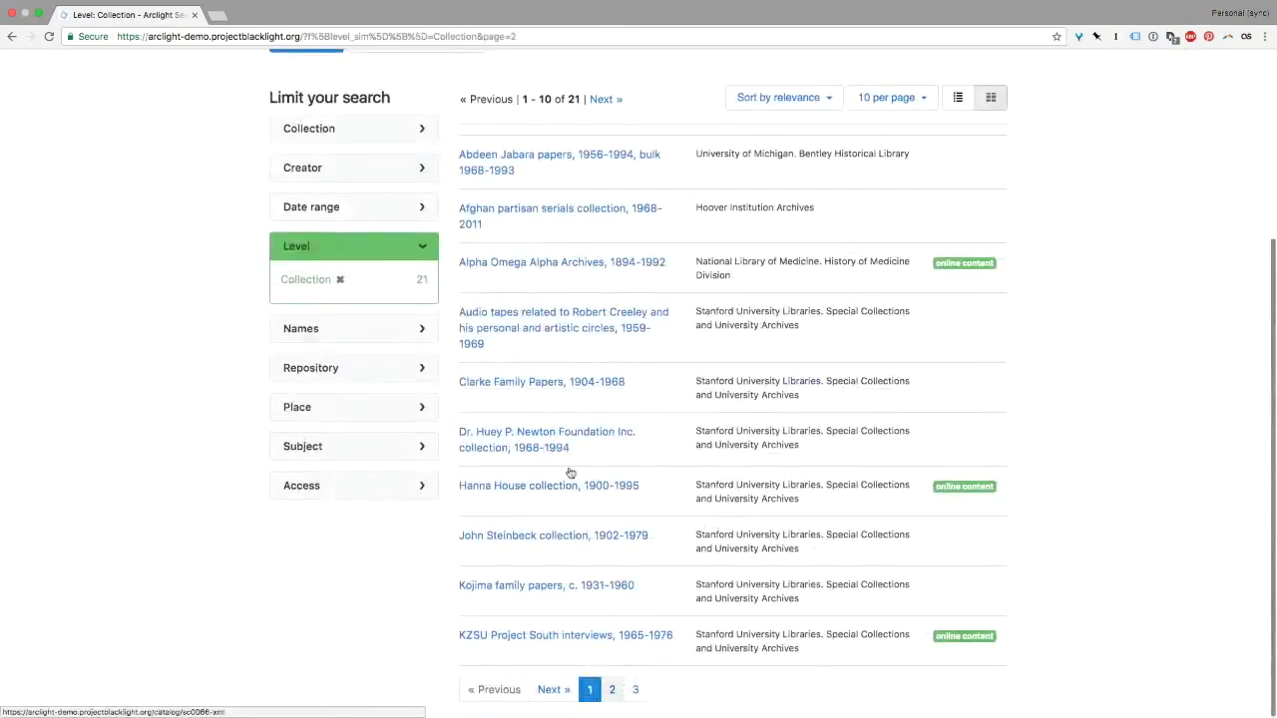
{"action": "left_click", "coordinate": [547, 540]}
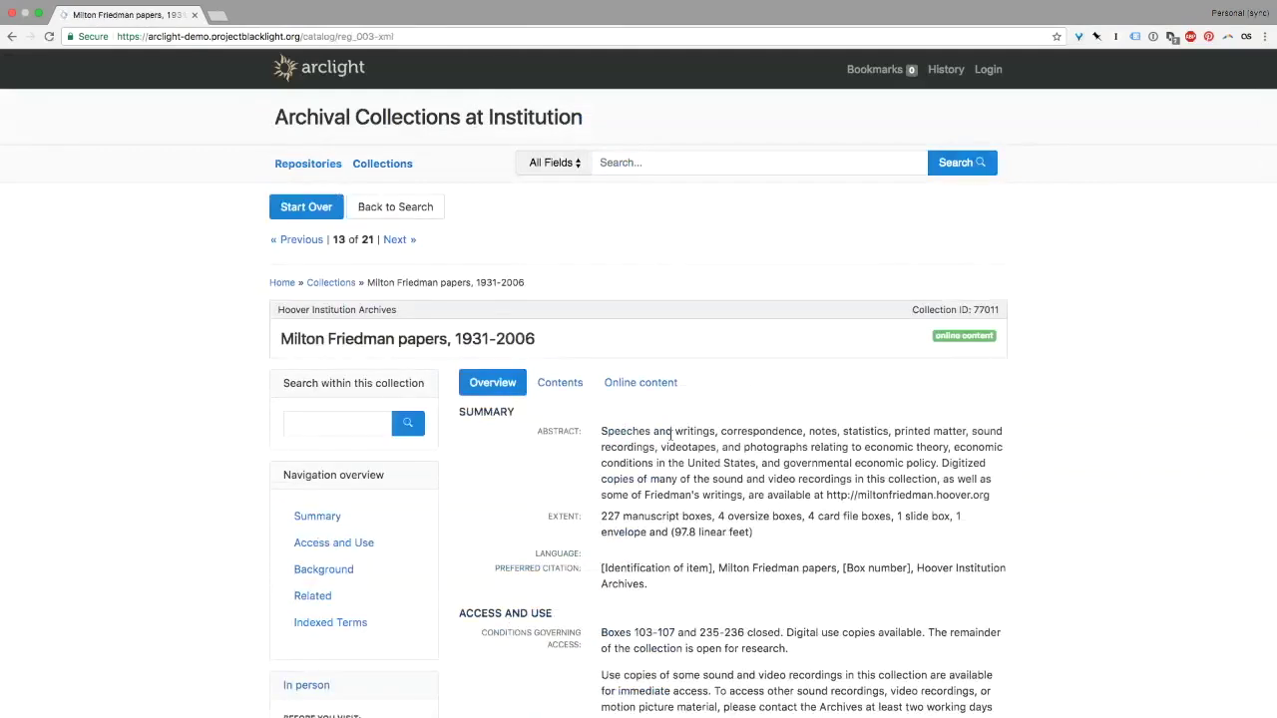
{"action": "scroll", "coordinate": [673, 434], "scroll_direction": "down", "scroll_amount": 1}
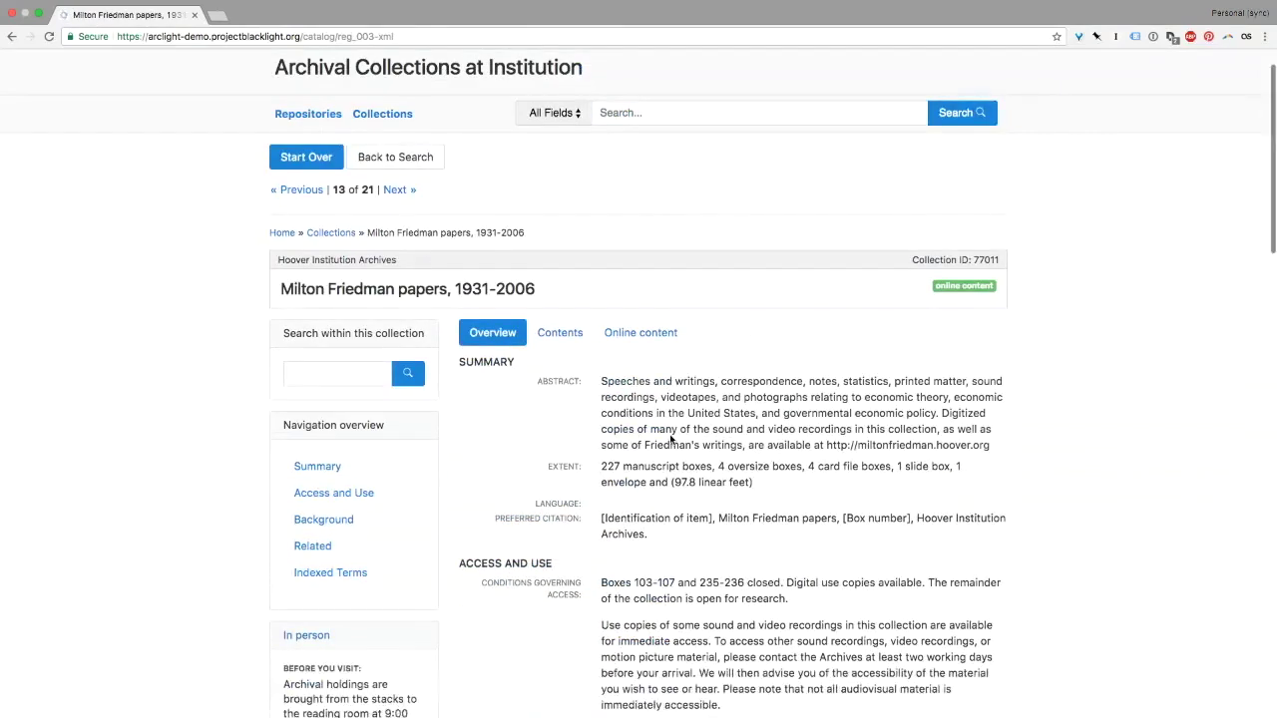
- Display the online content of the Milton Friedman papers and look through the listed Box 105 items
{"action": "left_click", "coordinate": [643, 337]}
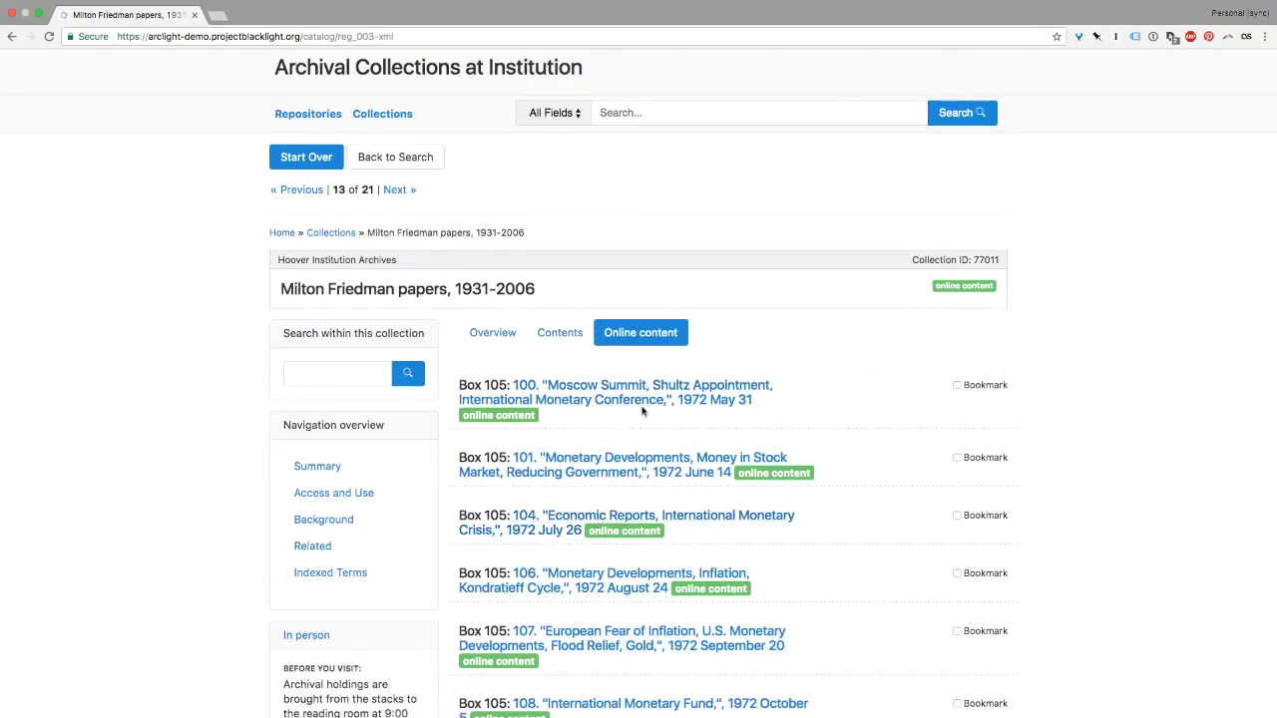
{"action": "scroll", "coordinate": [655, 435], "scroll_direction": "down", "scroll_amount": 1}
{"action": "scroll", "coordinate": [654, 435], "scroll_direction": "down", "scroll_amount": 1}
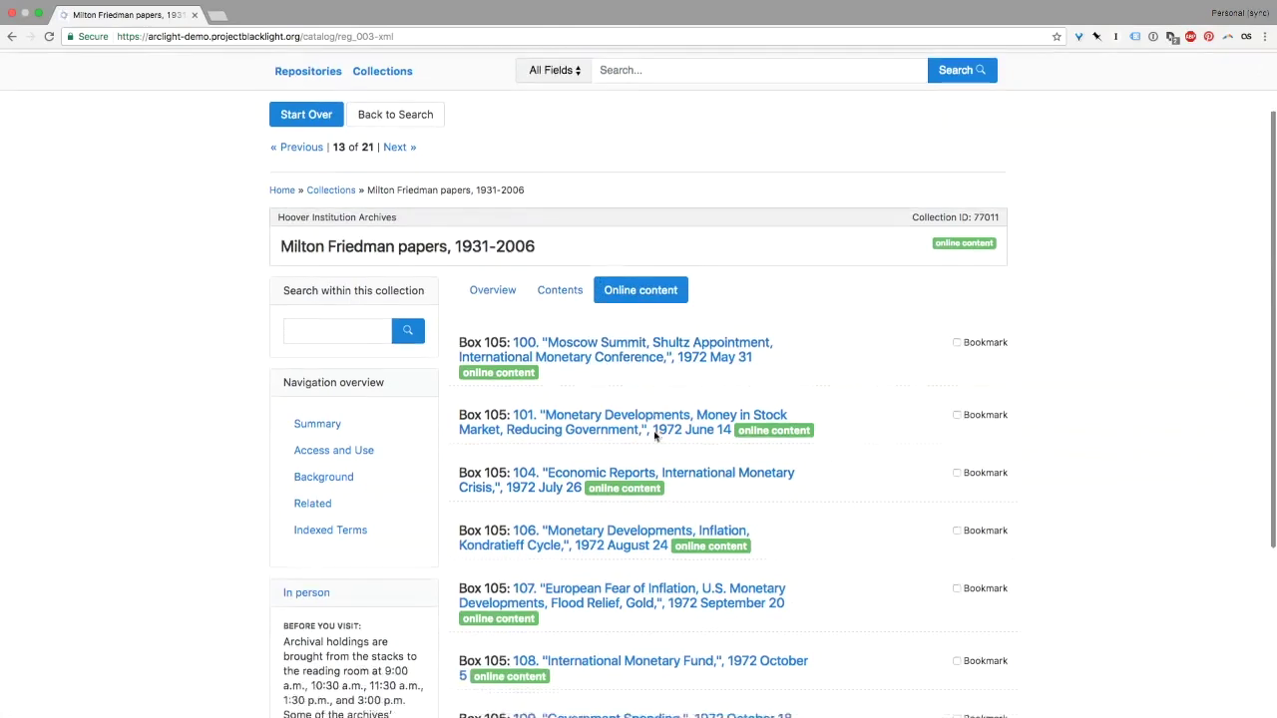
{"action": "scroll", "coordinate": [646, 499], "scroll_direction": "down", "scroll_amount": 2}
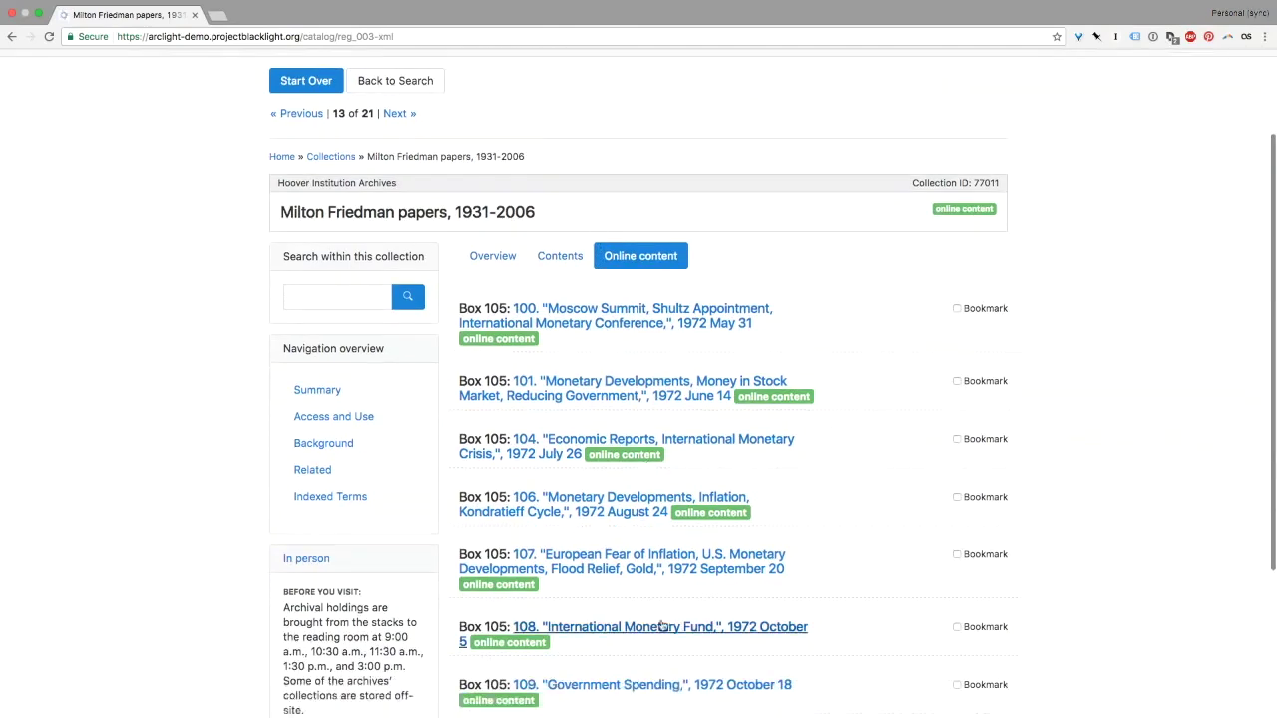
- Open item 108, "International Monetary Fund," 1972 October 5, and follow its online content link to the recording on the Hoover Institution site
{"action": "left_click", "coordinate": [662, 629]}
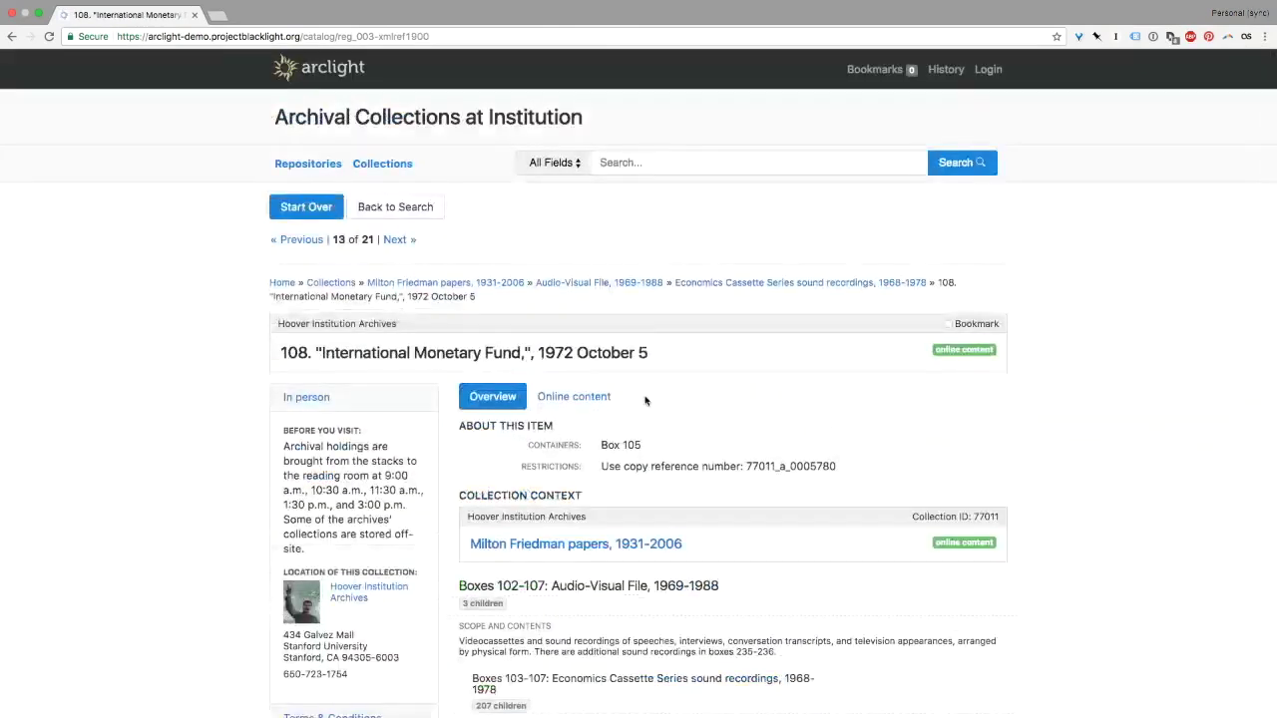
{"action": "left_click", "coordinate": [605, 398]}
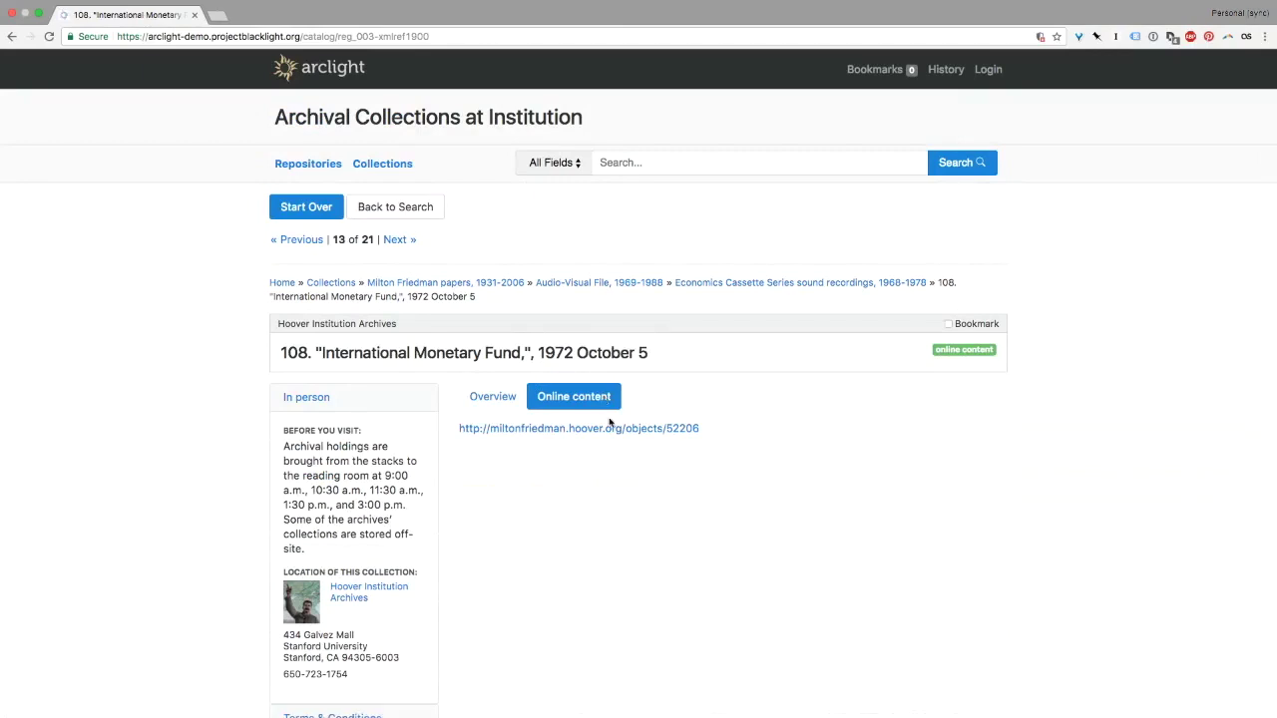
{"action": "left_click", "coordinate": [557, 428]}
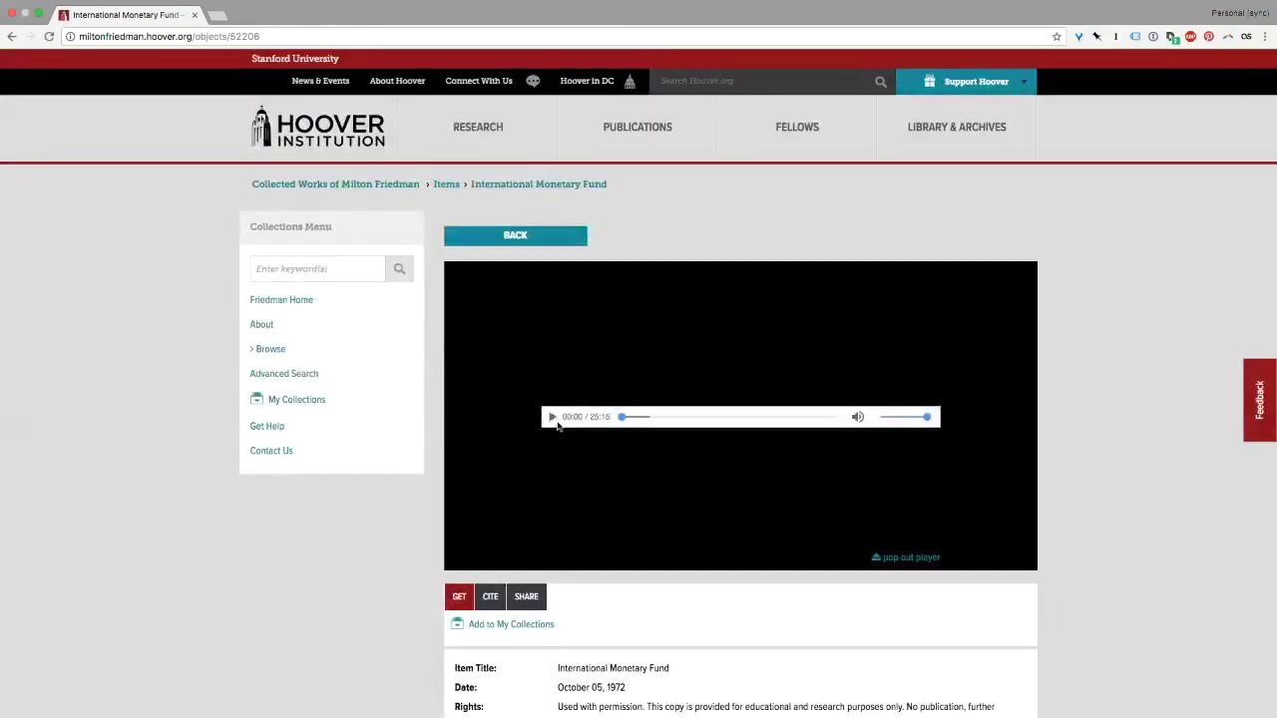
- Return to the ArcLight demo from the Hoover site and display the online content of the Alpha Omega Alpha Archives, 1894-1992
{"action": "key", "text": "super+bracketleft"}
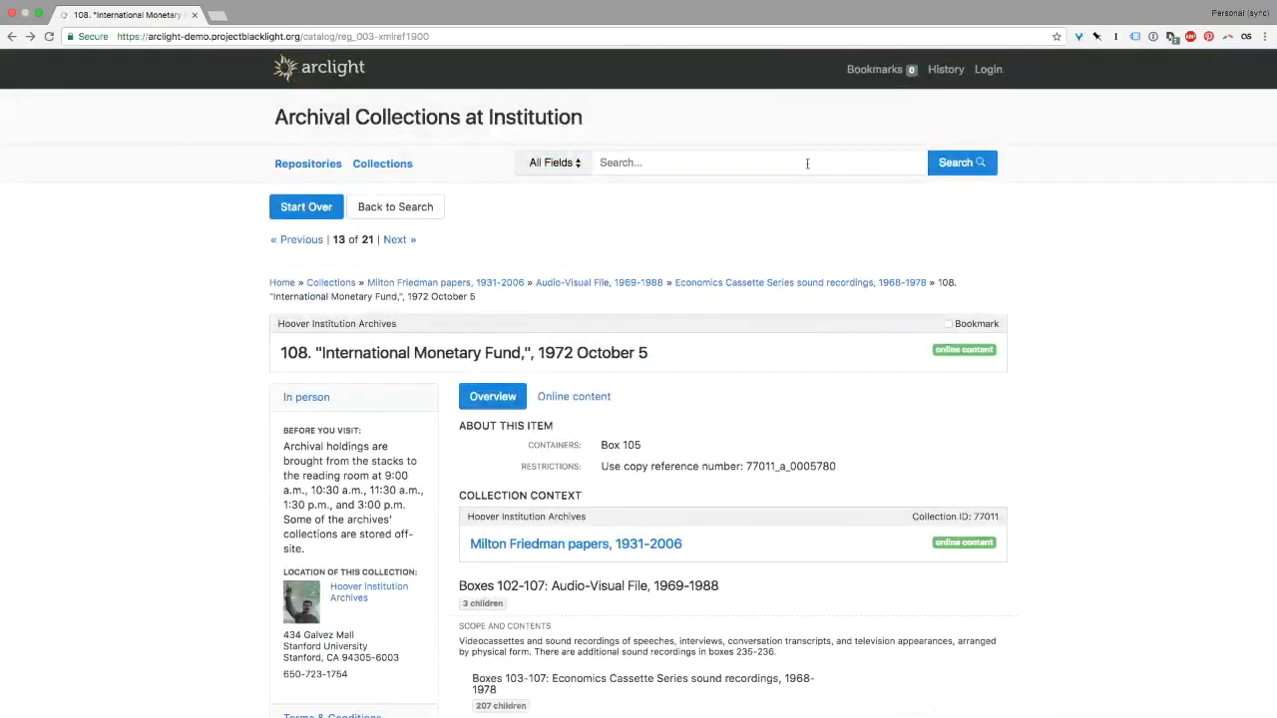
{"action": "left_click", "coordinate": [943, 160]}
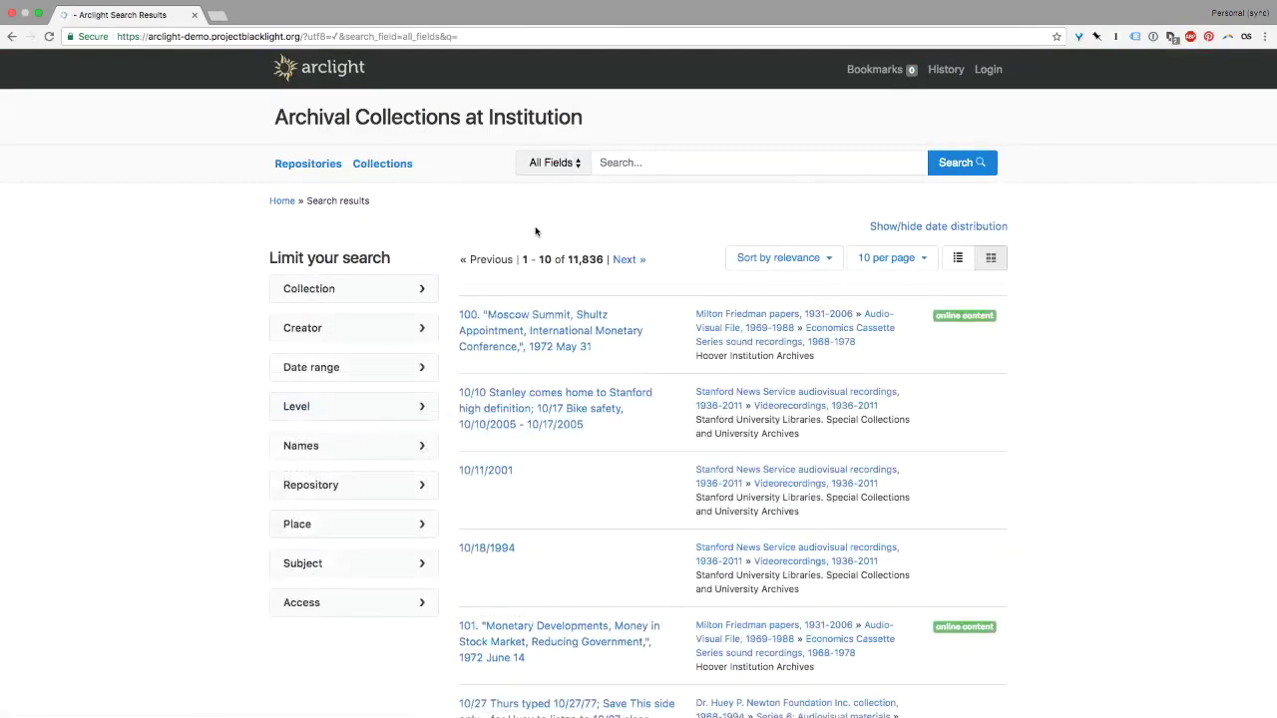
{"action": "left_click", "coordinate": [382, 165]}
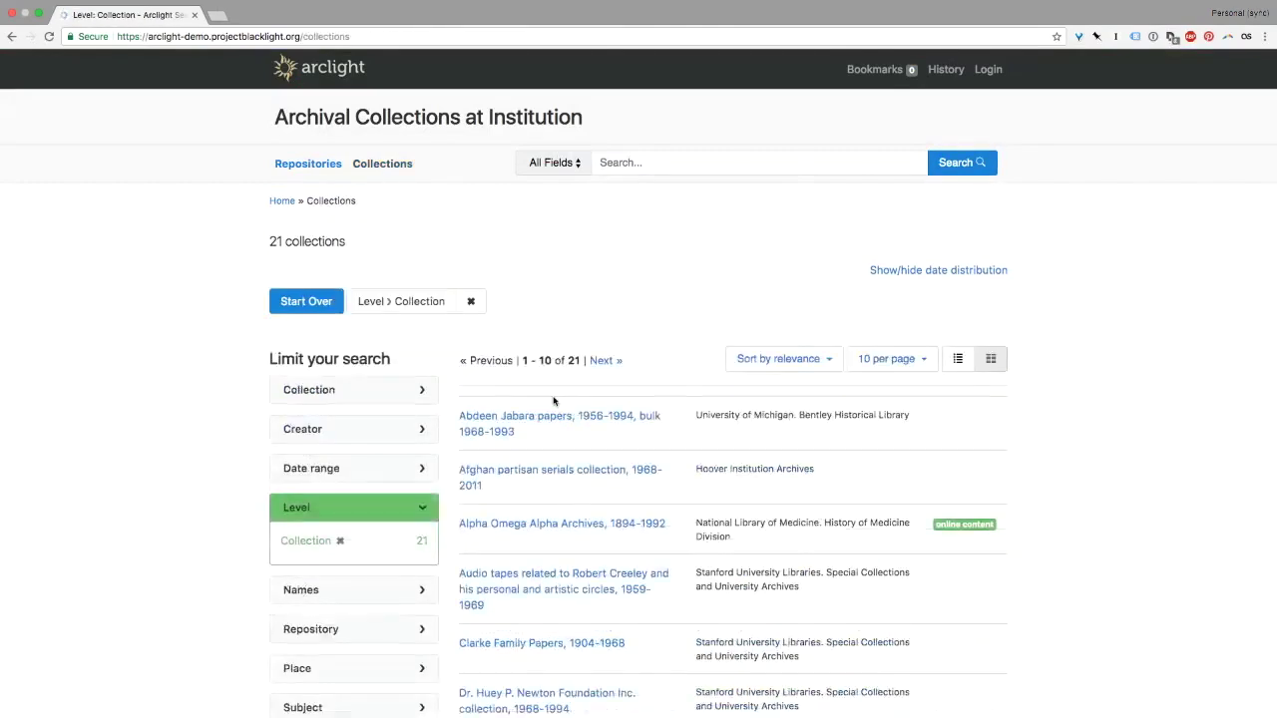
{"action": "scroll", "coordinate": [554, 401], "scroll_direction": "down", "scroll_amount": 1}
{"action": "left_click", "coordinate": [565, 461]}
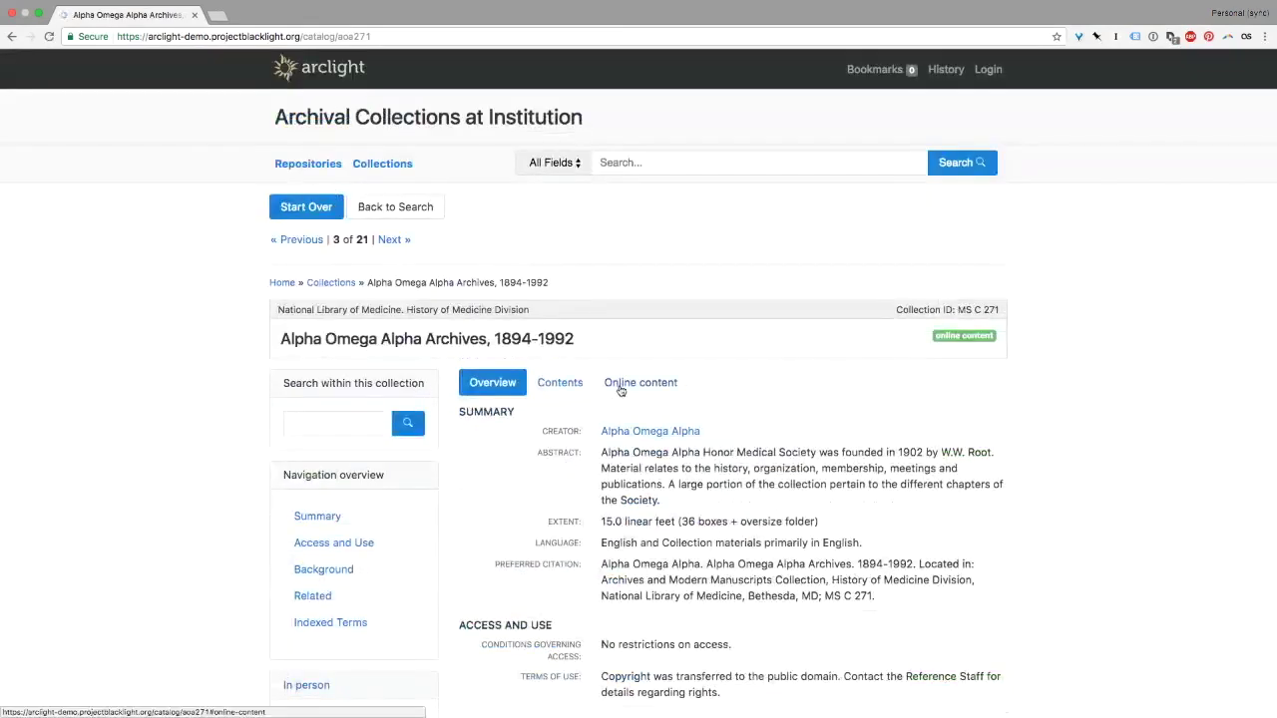
{"action": "left_click", "coordinate": [621, 387]}
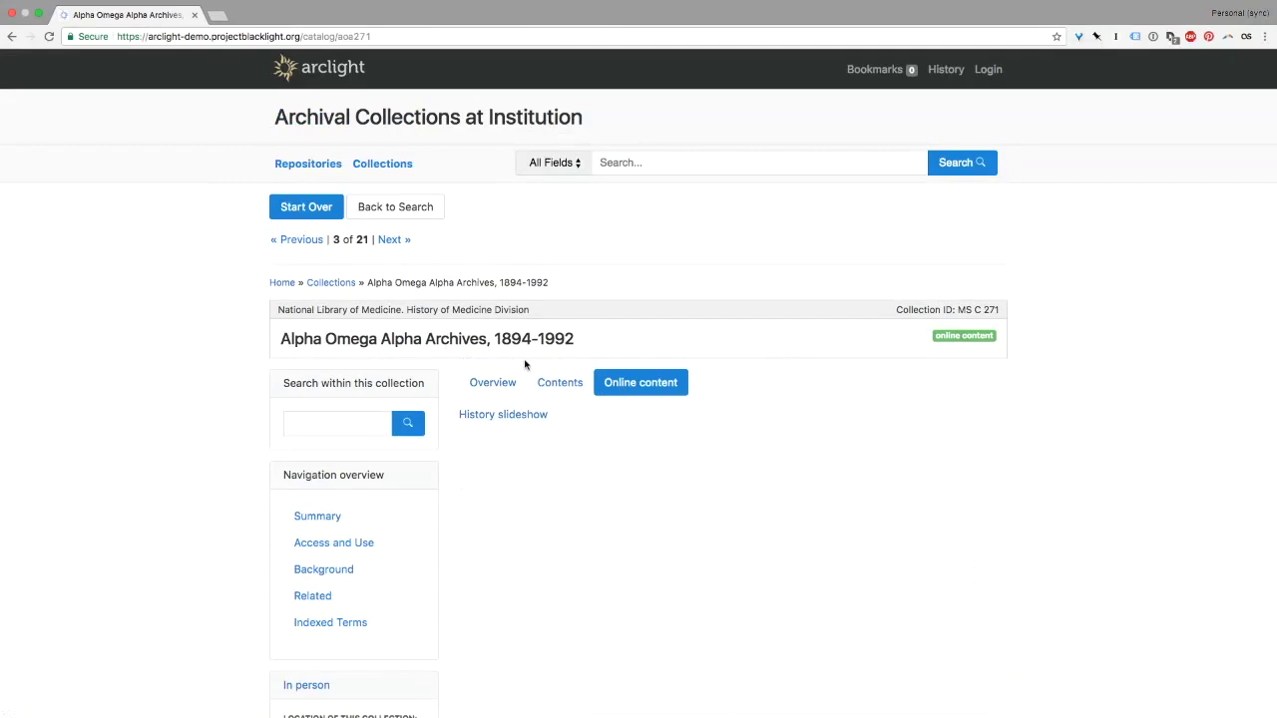
- Open the Hanna House collection, 1900-1995, from the list of all collections and display its online content
{"action": "mouse_move", "coordinate": [719, 714]}
{"action": "mouse_move", "coordinate": [930, 7]}
{"action": "left_click", "coordinate": [391, 171]}
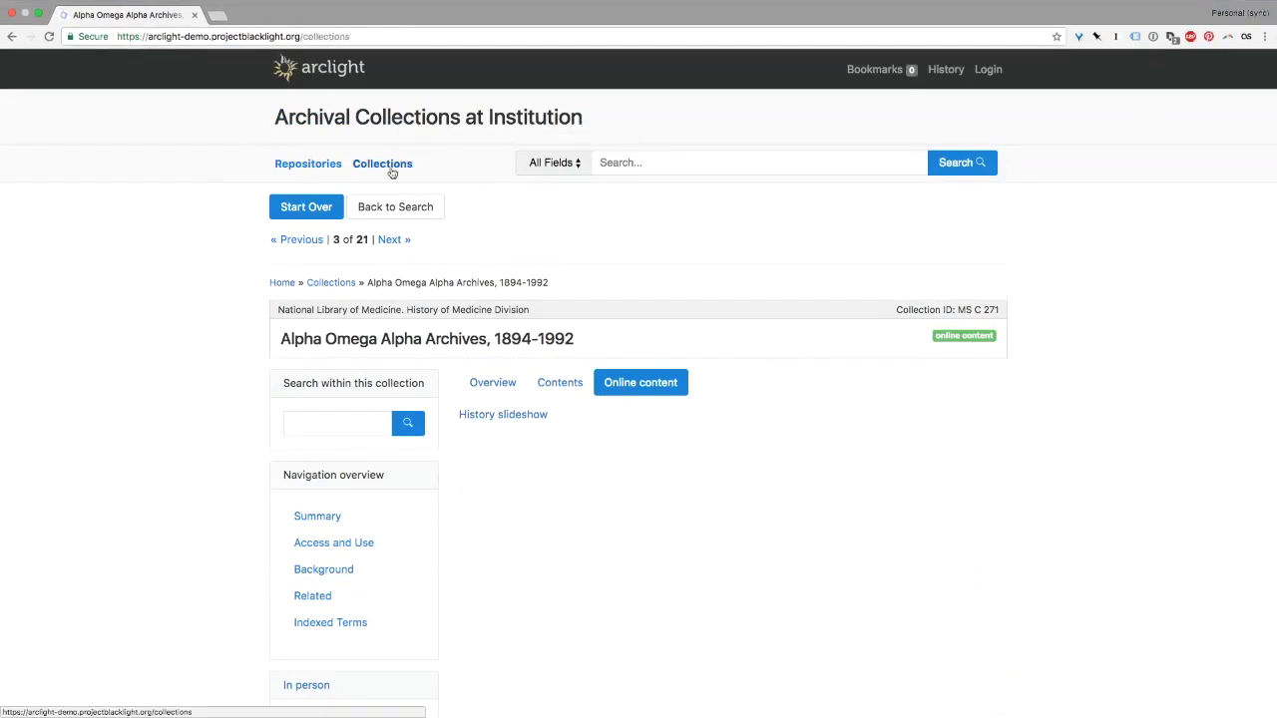
{"action": "scroll", "coordinate": [685, 568], "scroll_direction": "down", "scroll_amount": 3}
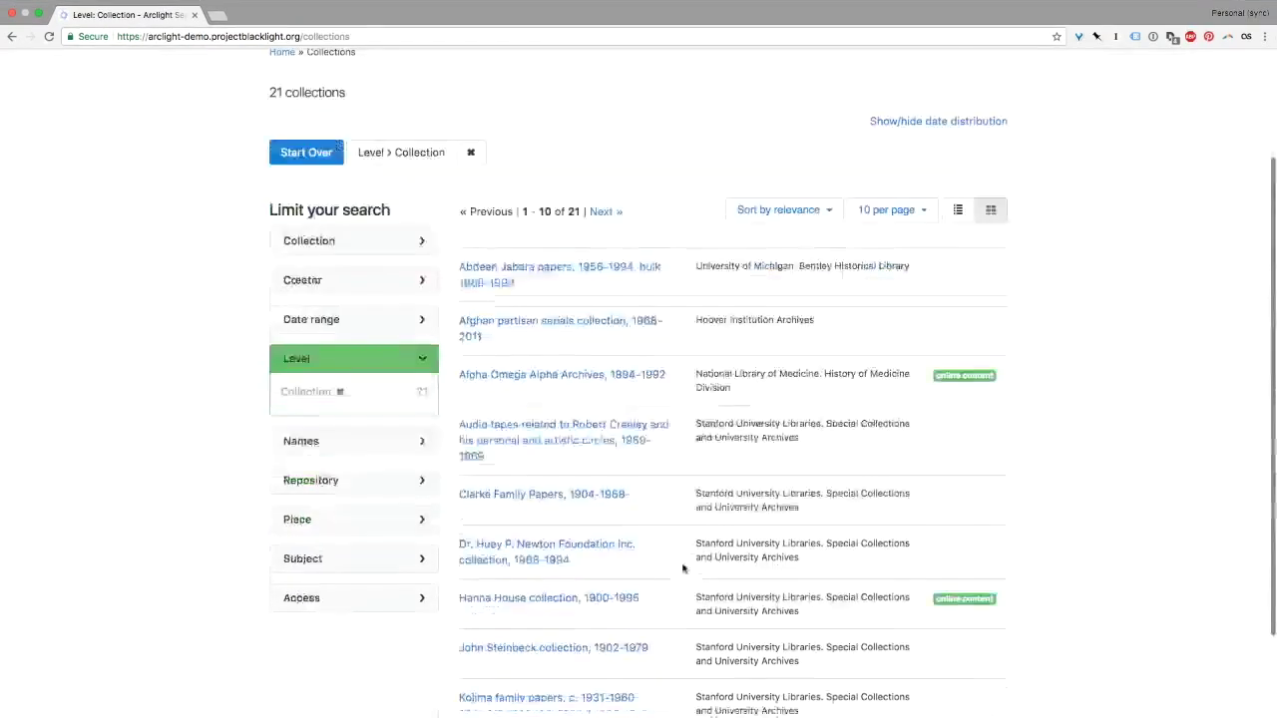
{"action": "left_click", "coordinate": [605, 599]}
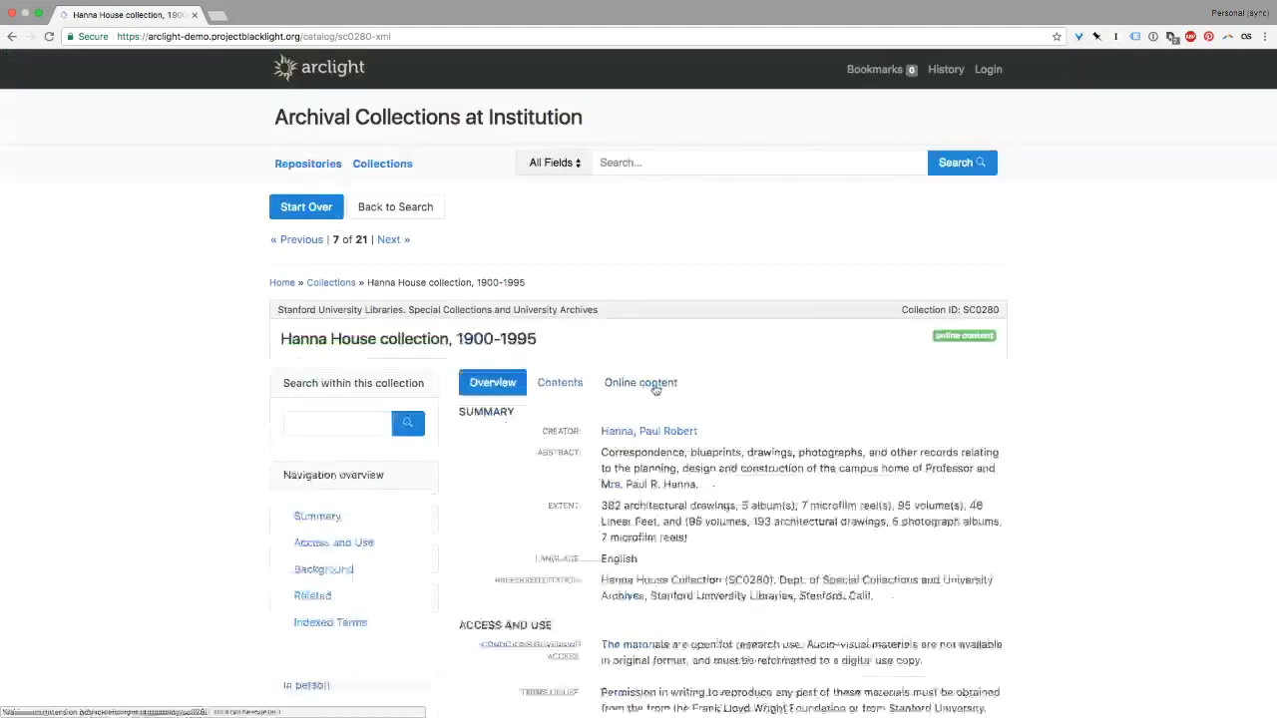
{"action": "left_click", "coordinate": [649, 383]}
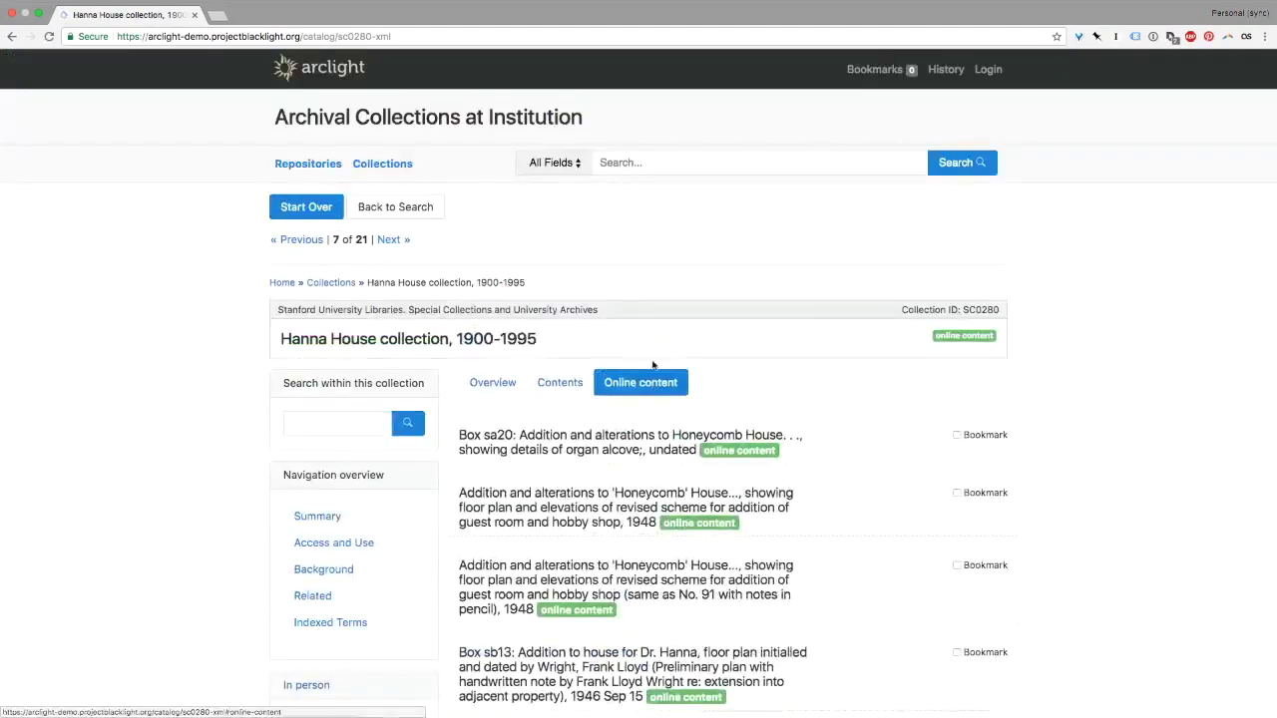
- Open the Box sa20 "Addition and alterations to Honeycomb House" drawing showing the organ alcove and view its digitized image in full screen
{"action": "scroll", "coordinate": [654, 365], "scroll_direction": "down", "scroll_amount": 1}
{"action": "left_click", "coordinate": [636, 387]}
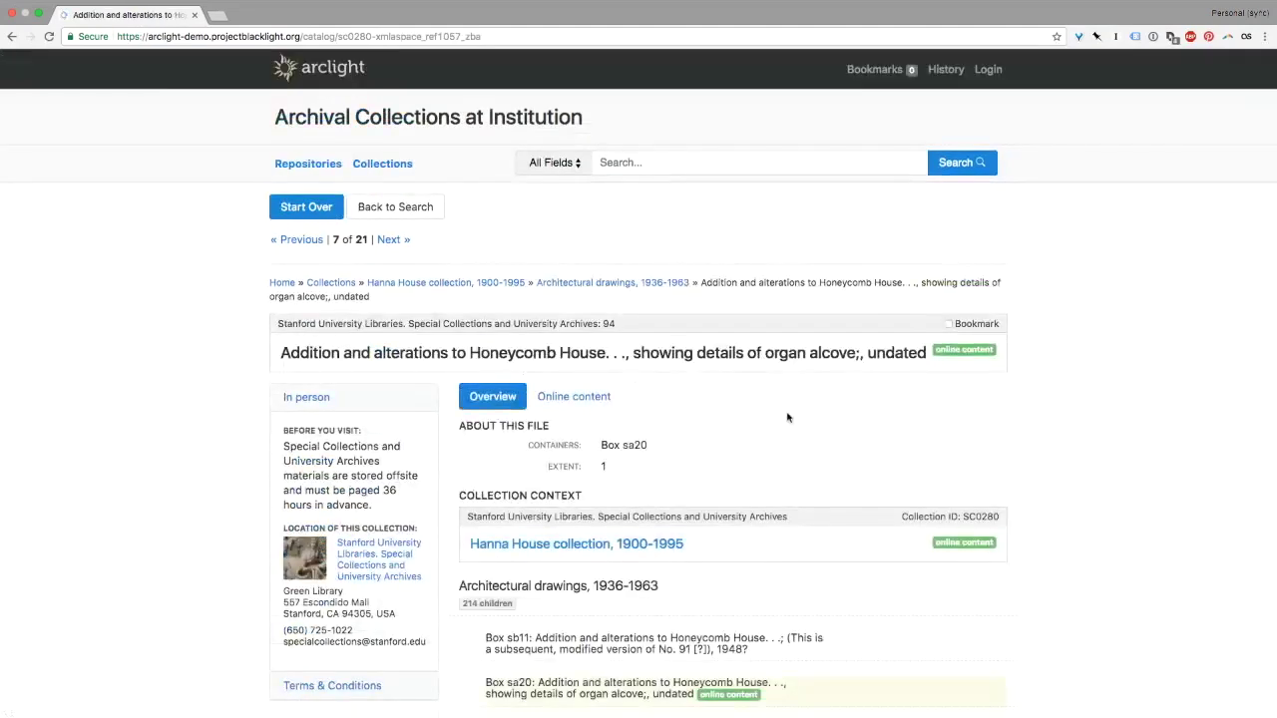
{"action": "scroll", "coordinate": [787, 417], "scroll_direction": "down", "scroll_amount": 1}
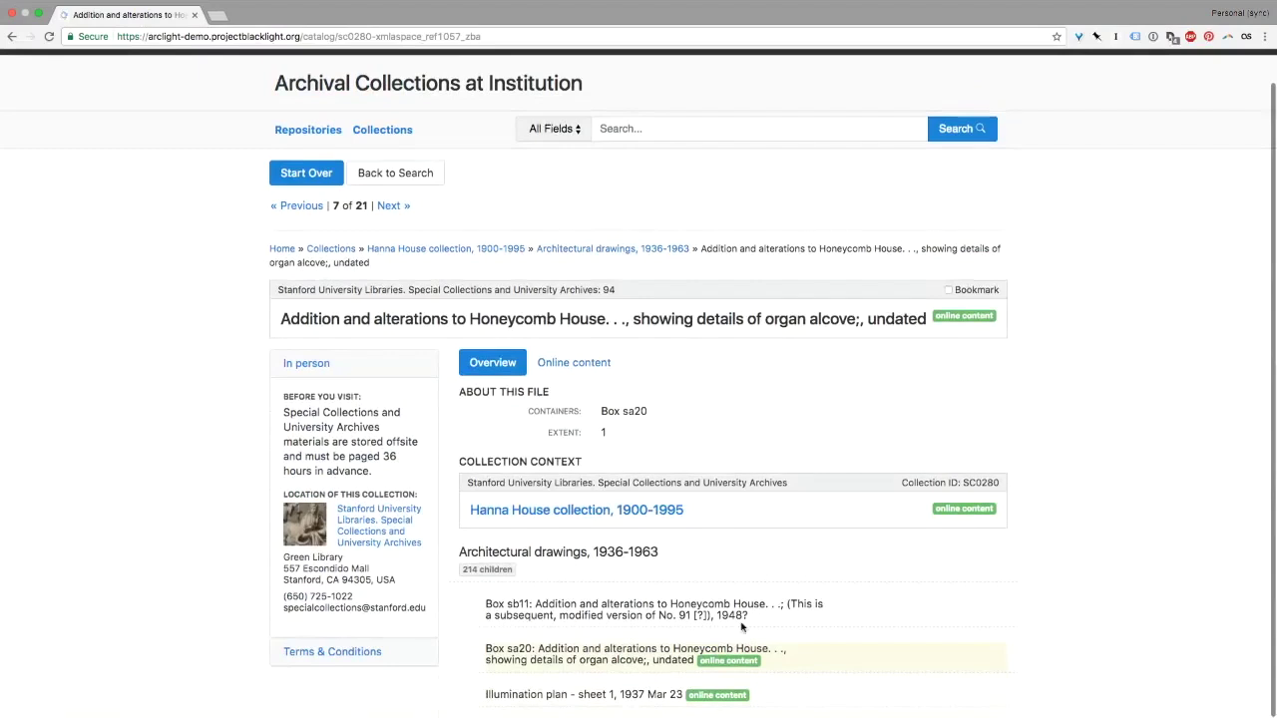
{"action": "left_click", "coordinate": [596, 364]}
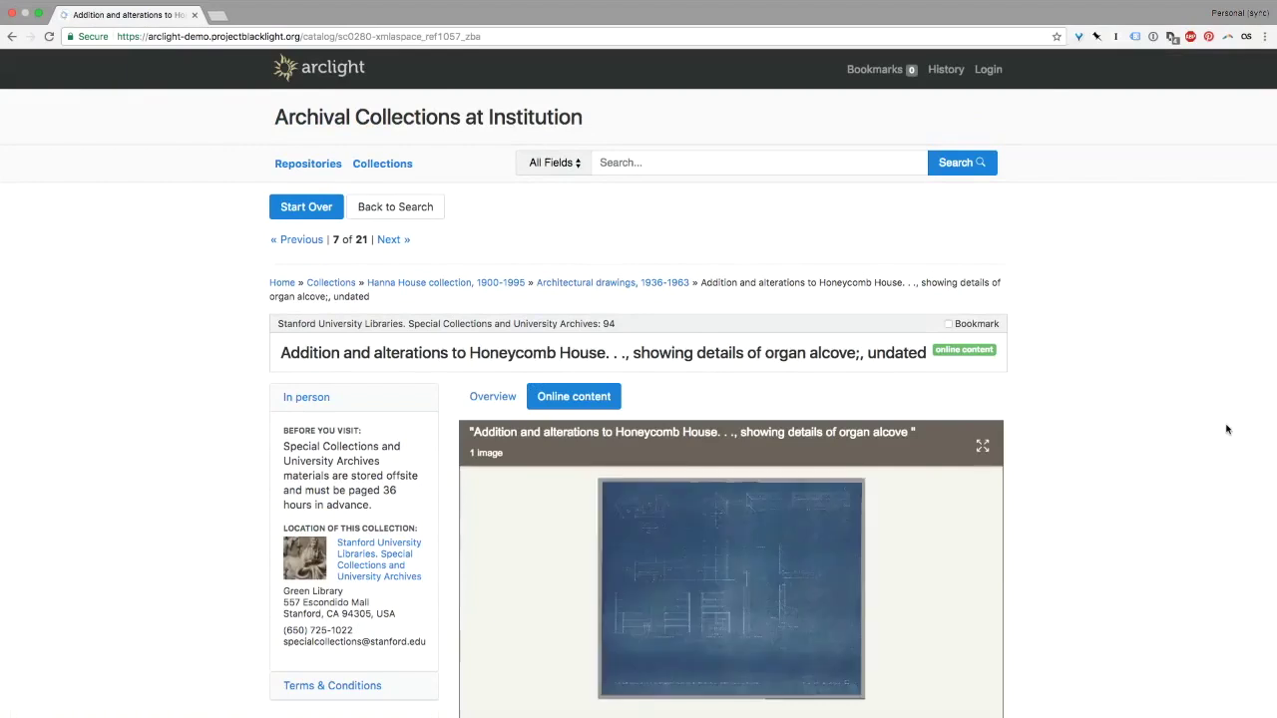
{"action": "scroll", "coordinate": [1227, 429], "scroll_direction": "down", "scroll_amount": 1}
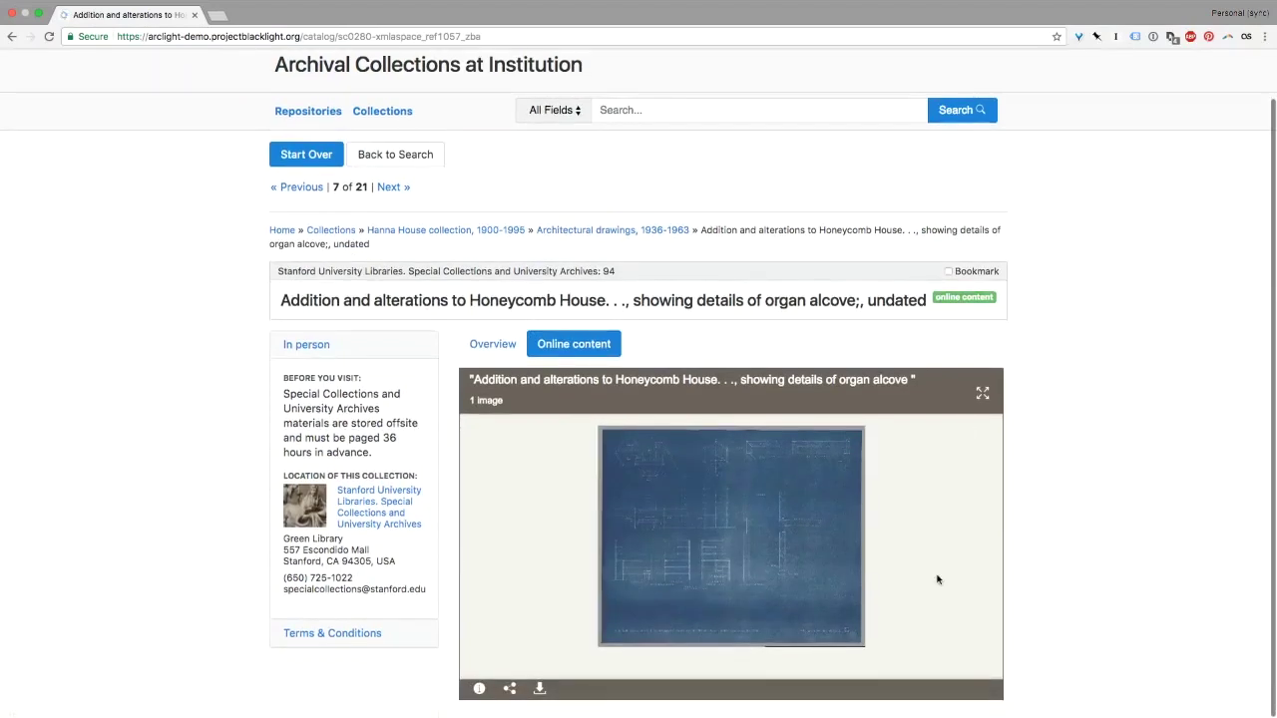
{"action": "left_click", "coordinate": [982, 395]}
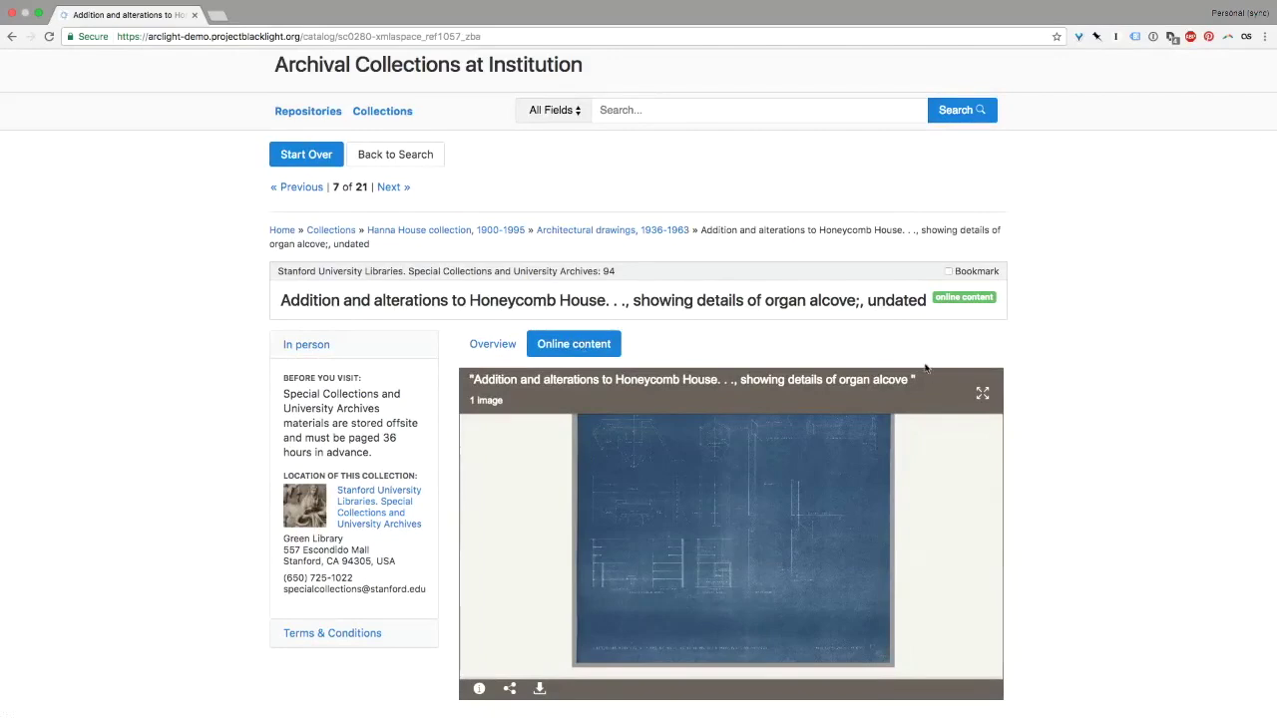
- Browse to the second page of all collections and open the Stanford University student life photograph album, circa 1900-1906
{"action": "left_click", "coordinate": [332, 232]}
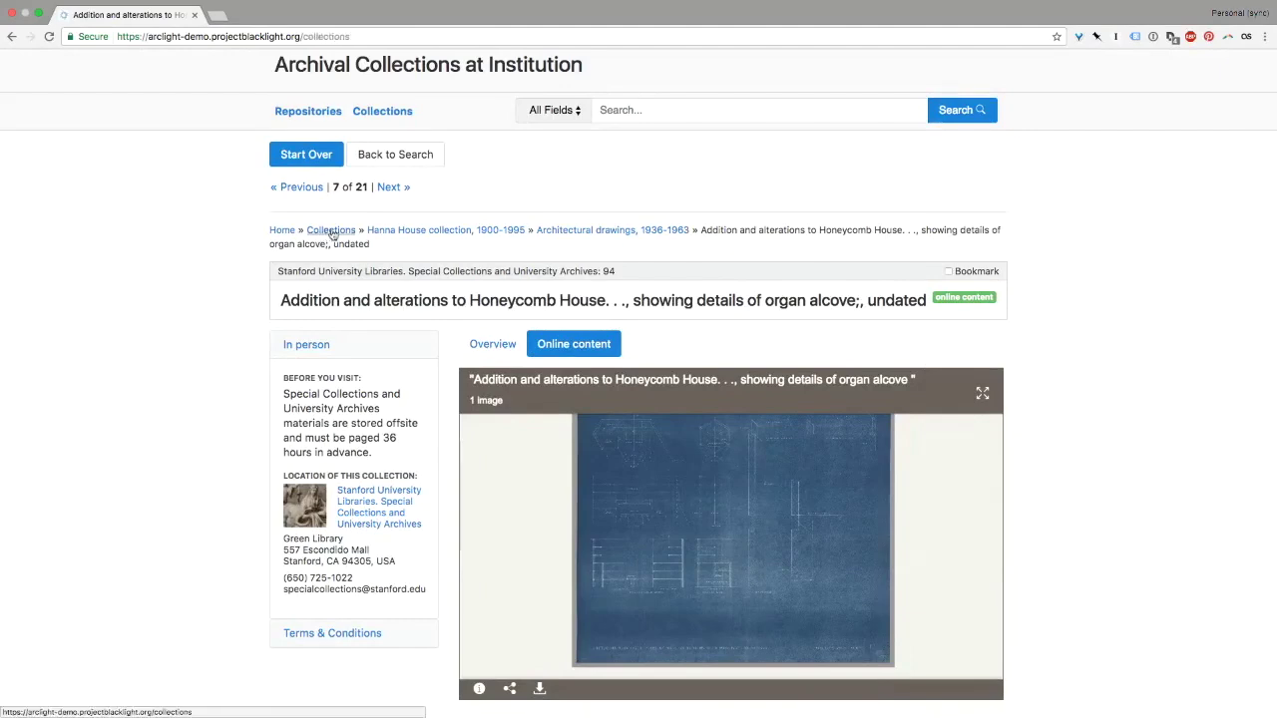
{"action": "scroll", "coordinate": [589, 297], "scroll_direction": "down", "scroll_amount": 1}
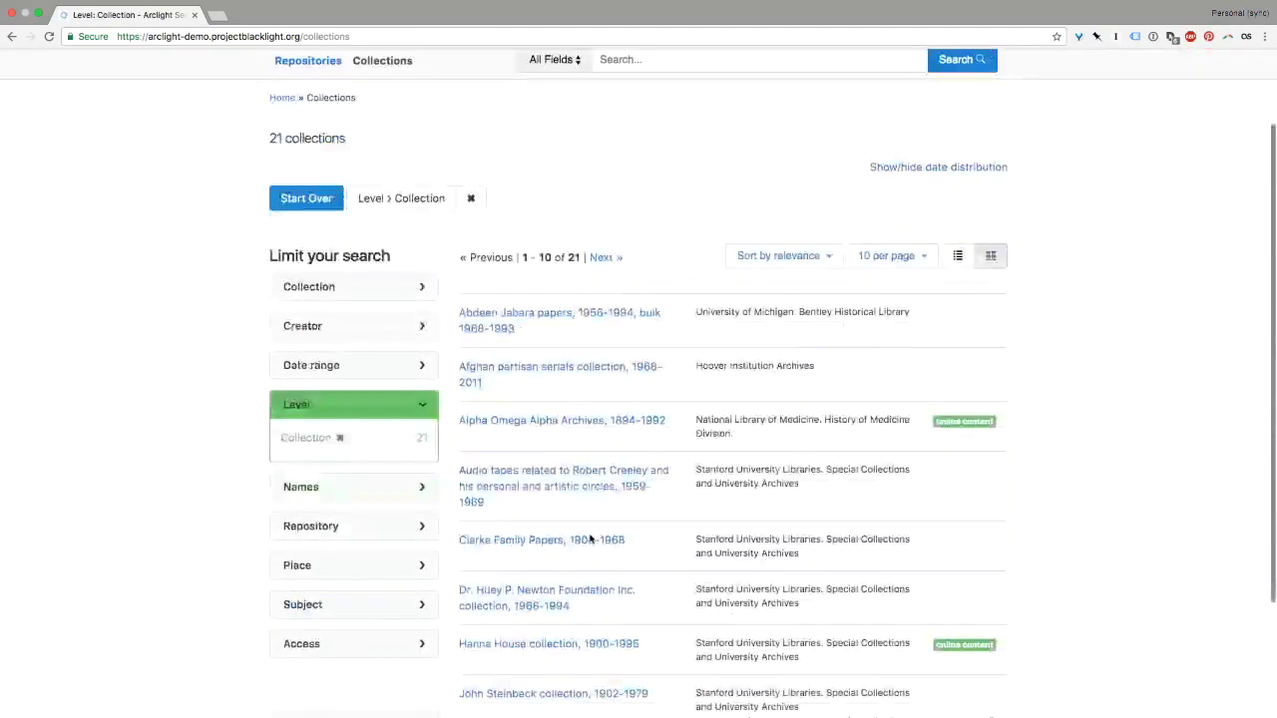
{"action": "scroll", "coordinate": [589, 539], "scroll_direction": "down", "scroll_amount": 3}
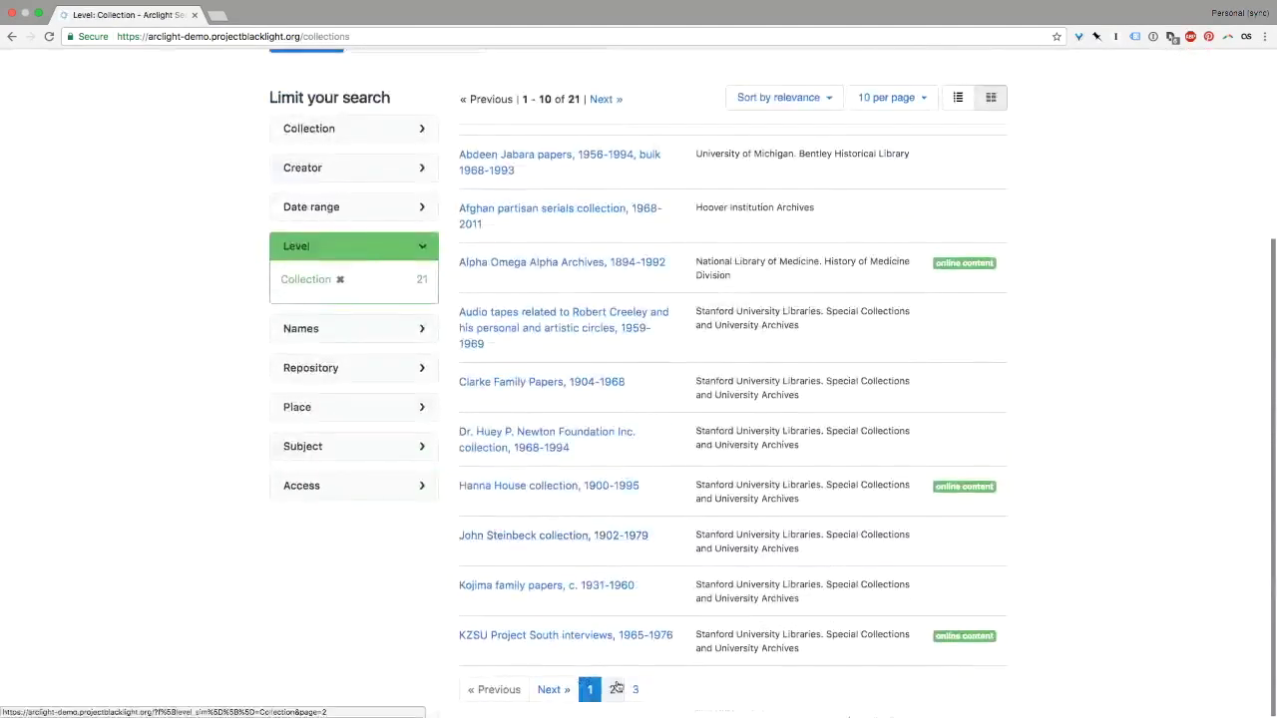
{"action": "left_click", "coordinate": [615, 689]}
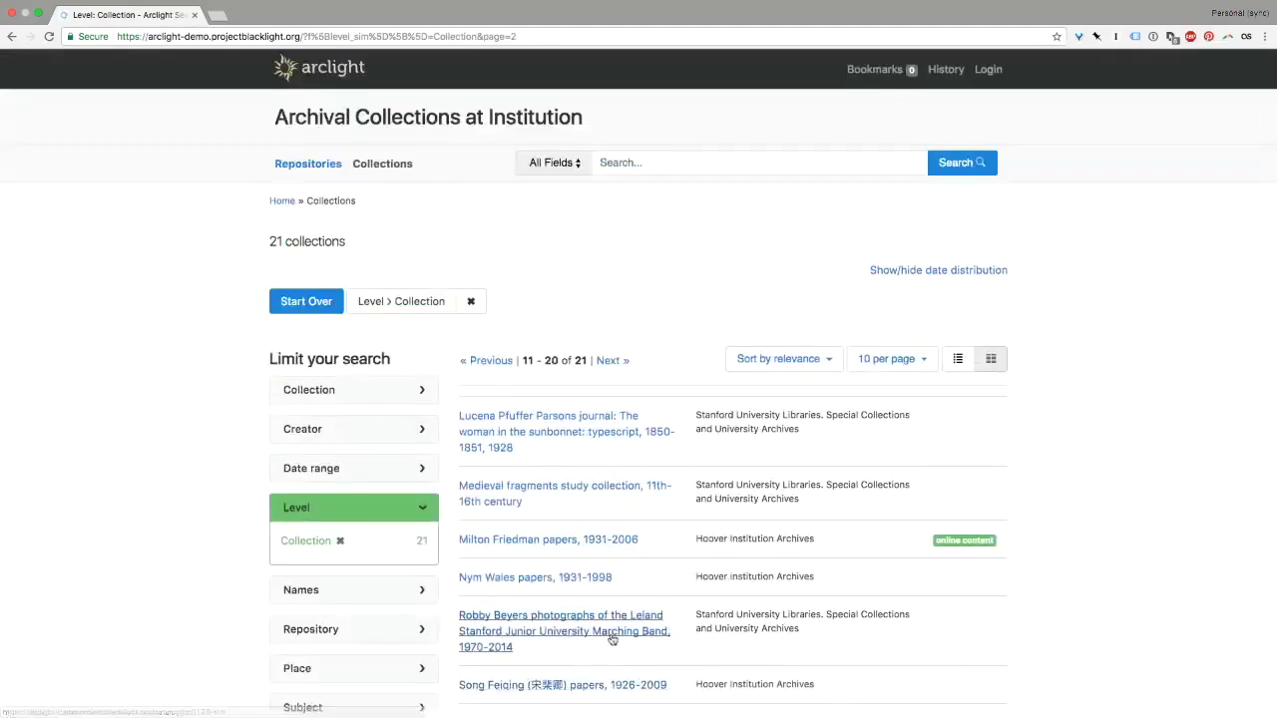
{"action": "scroll", "coordinate": [605, 547], "scroll_direction": "down", "scroll_amount": 1}
{"action": "scroll", "coordinate": [605, 548], "scroll_direction": "down", "scroll_amount": 3}
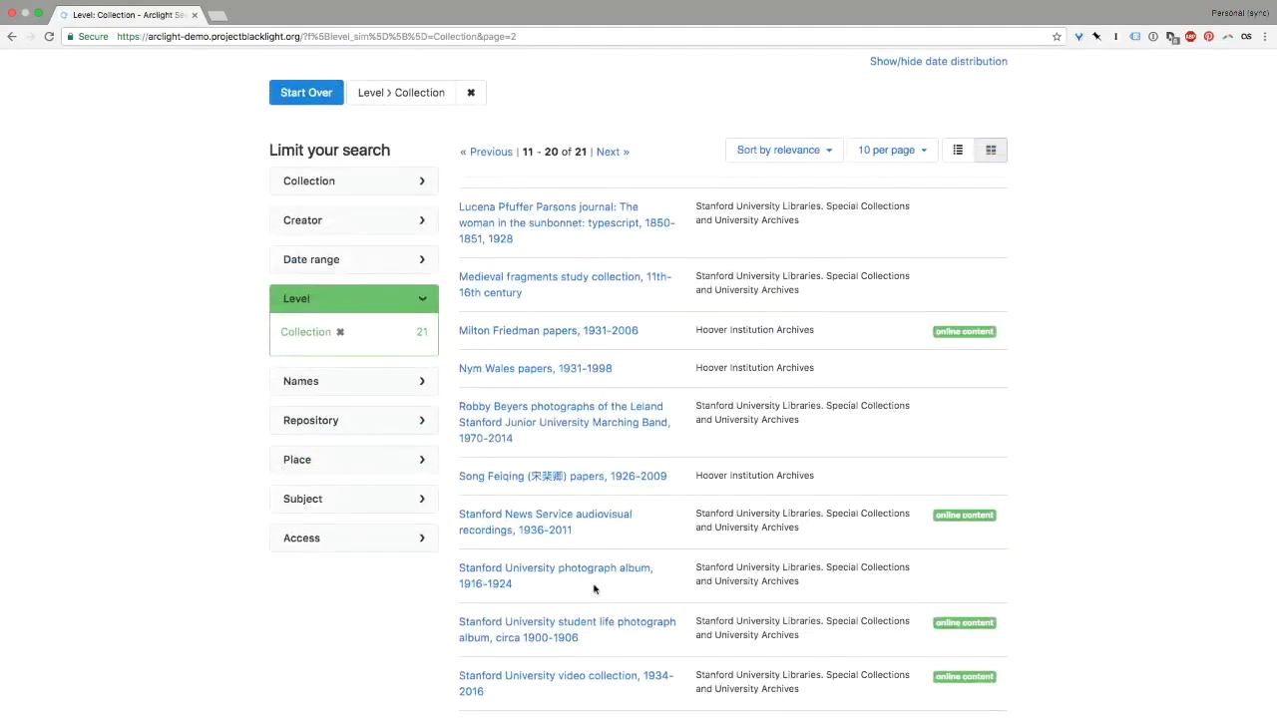
{"action": "scroll", "coordinate": [604, 571], "scroll_direction": "down", "scroll_amount": 1}
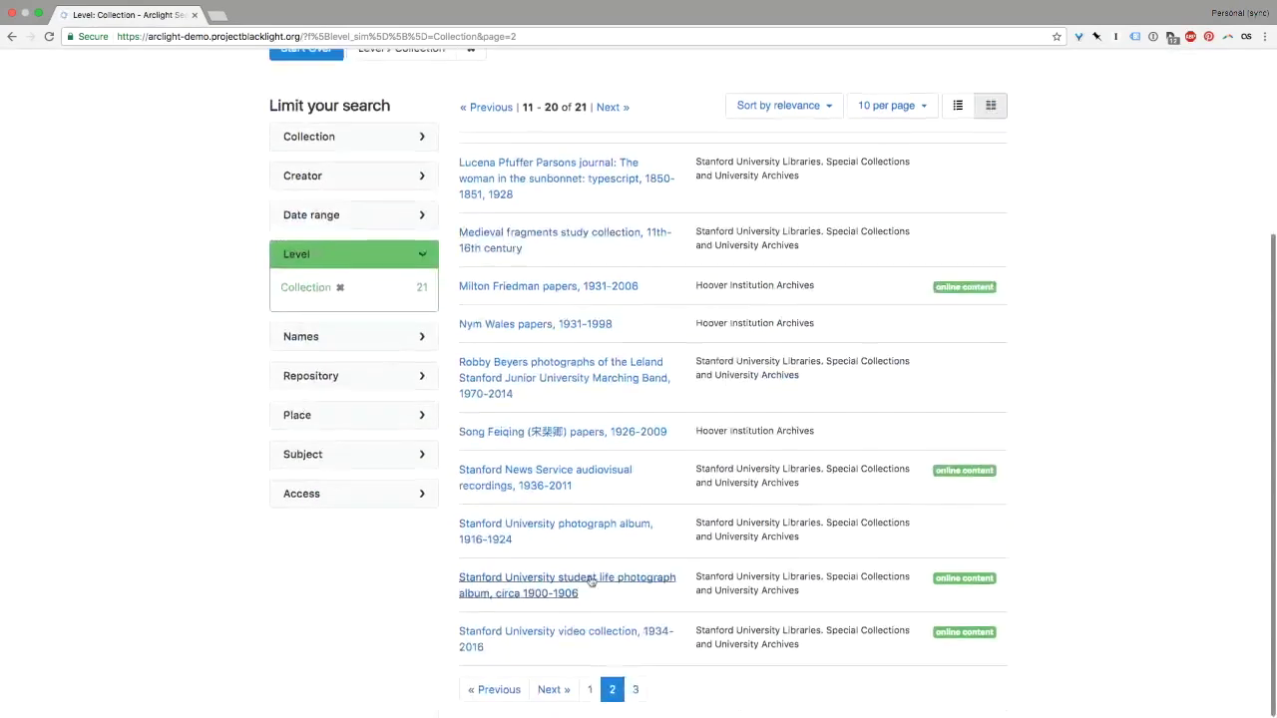
{"action": "left_click", "coordinate": [589, 583]}
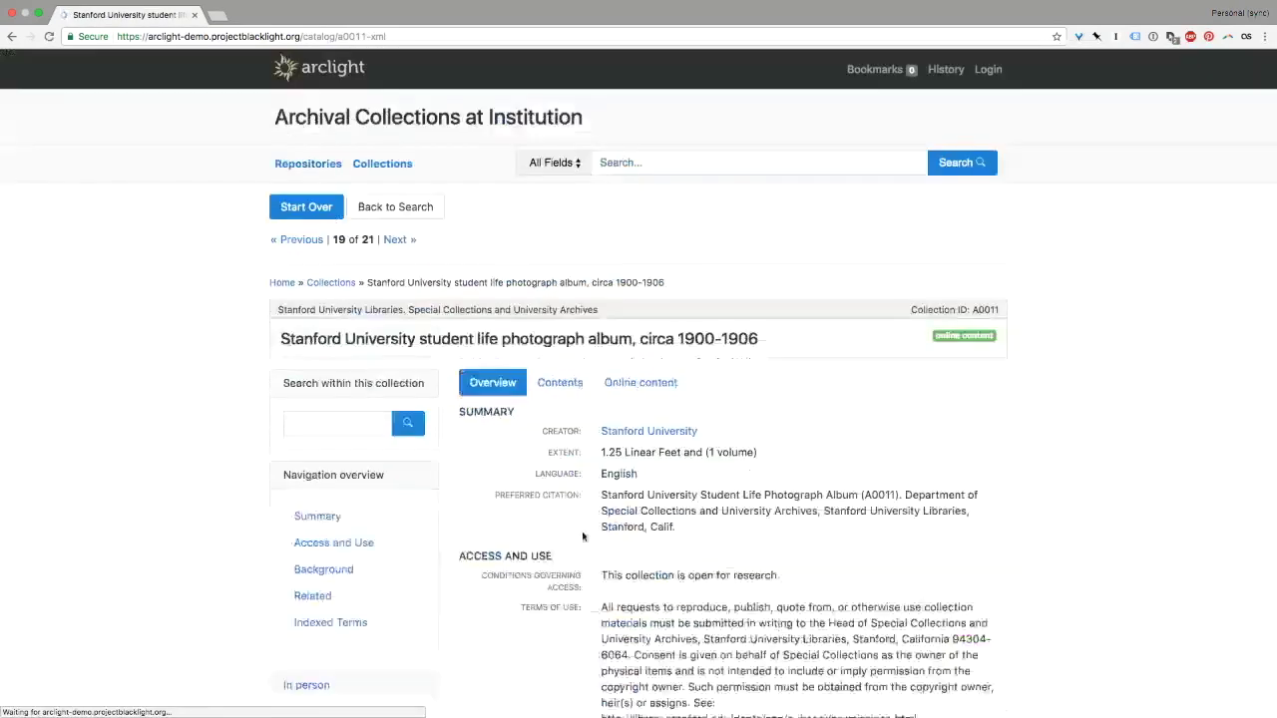
- Open the Box 1 Photograph Album from the collection's online content and show its digitized images as a thumbnail gallery
{"action": "left_click", "coordinate": [631, 386]}
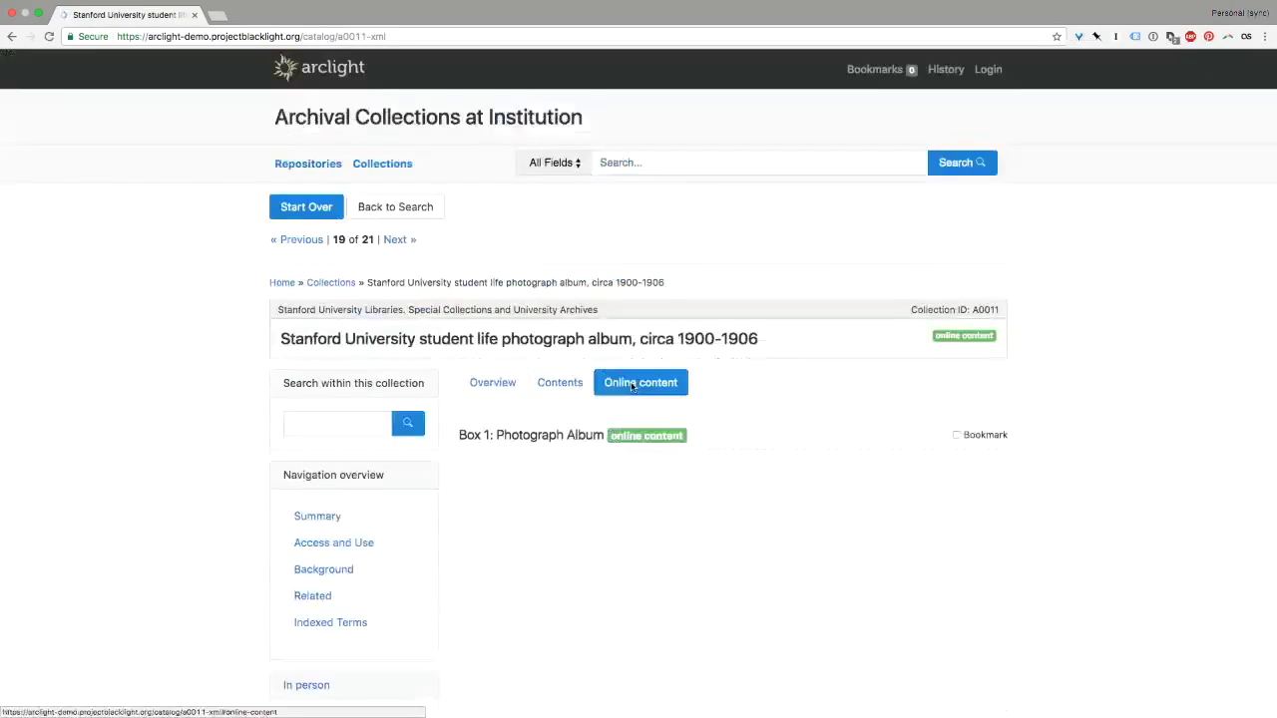
{"action": "left_click", "coordinate": [588, 436]}
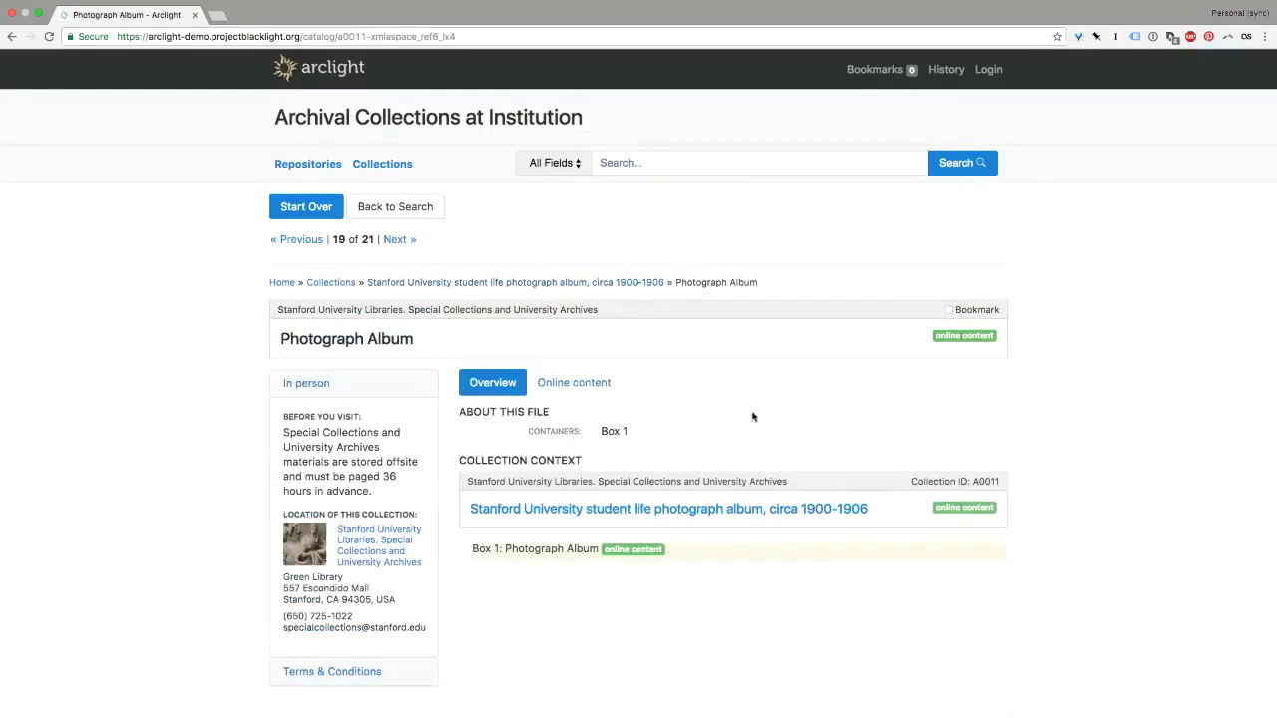
{"action": "left_click", "coordinate": [579, 387]}
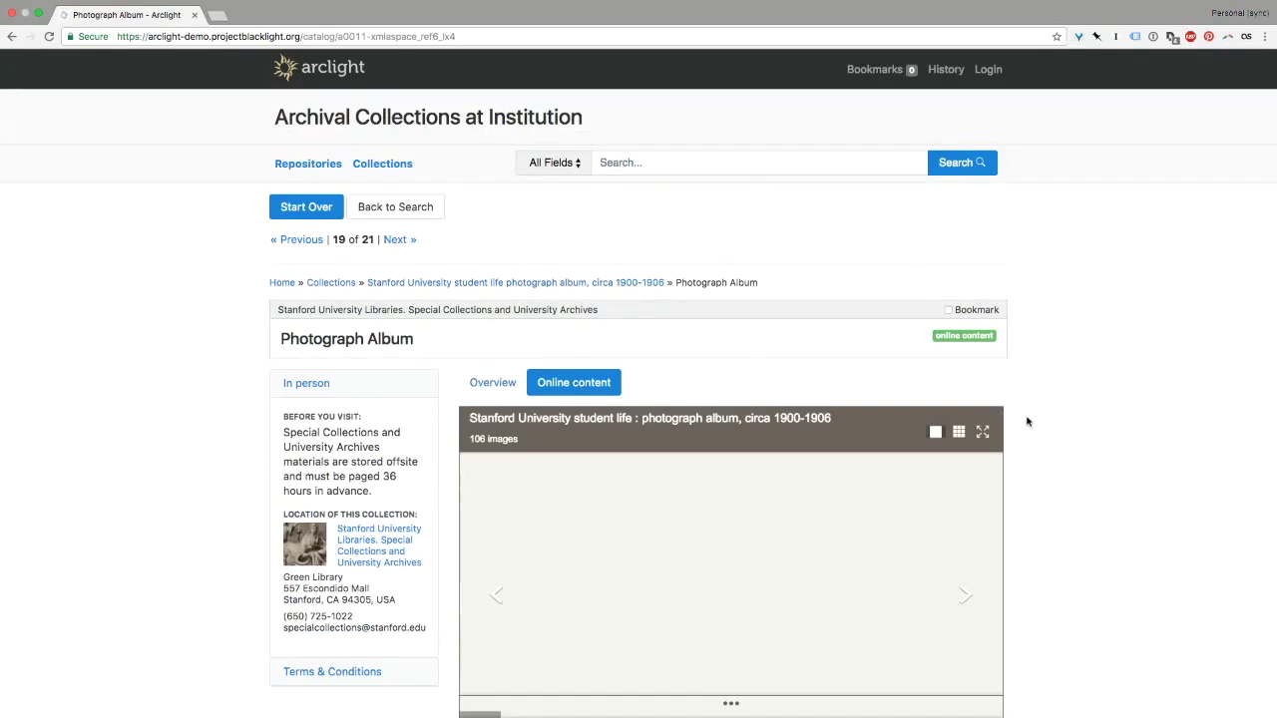
{"action": "scroll", "coordinate": [1027, 419], "scroll_direction": "down", "scroll_amount": 1}
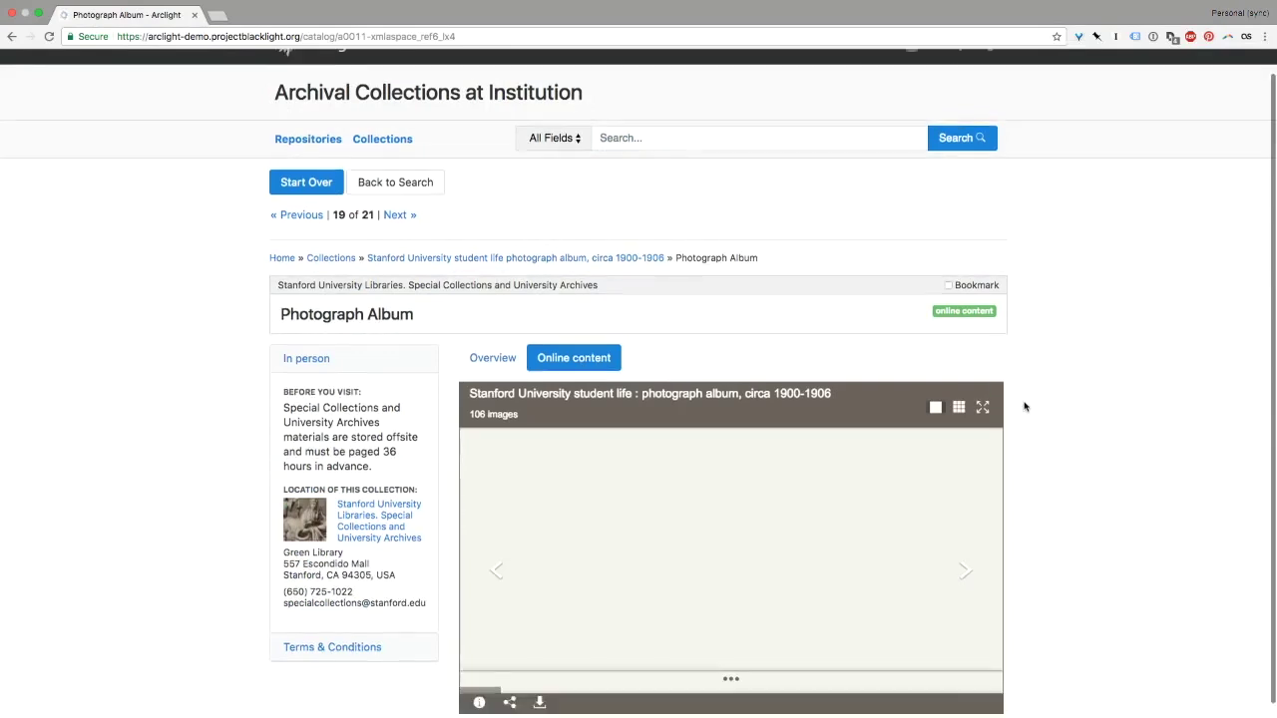
{"action": "left_click", "coordinate": [959, 395]}
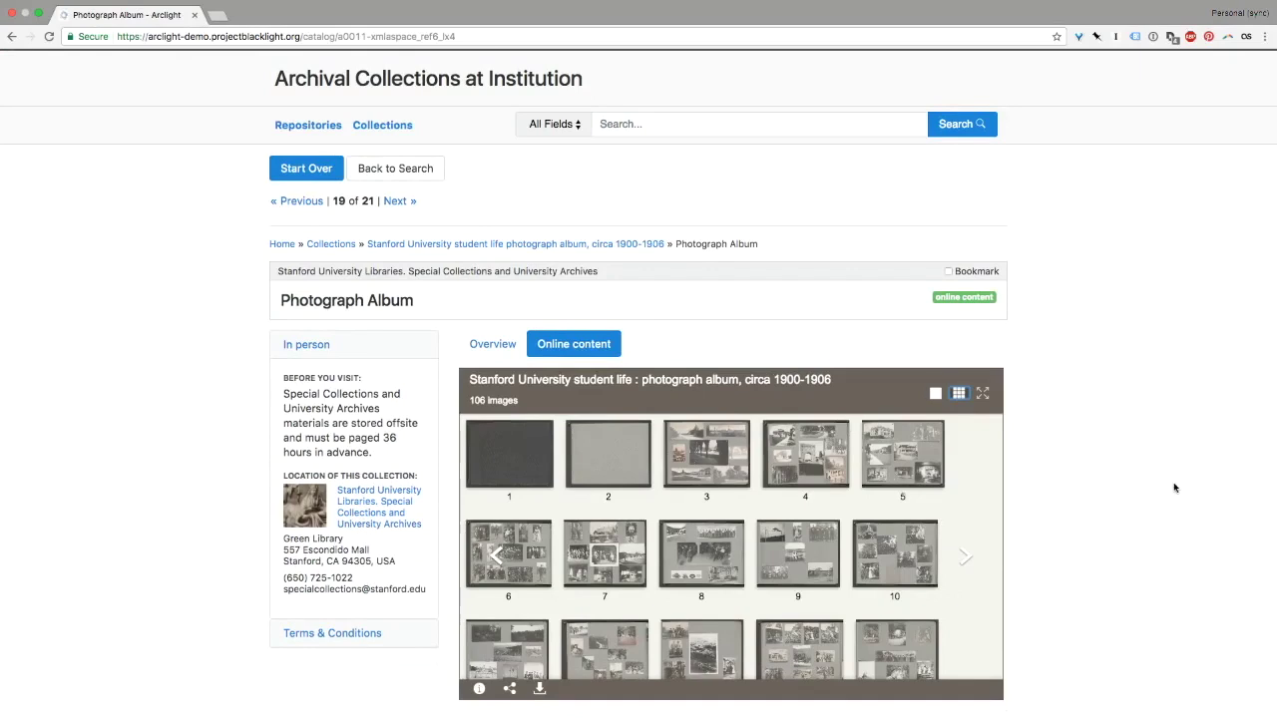
- Open the KZSU Project South interviews, 1965-1976, from the list of all collections and display its online content
{"action": "mouse_move", "coordinate": [901, 682]}
{"action": "left_click", "coordinate": [382, 125]}
{"action": "scroll", "coordinate": [449, 459], "scroll_direction": "down", "scroll_amount": 5}
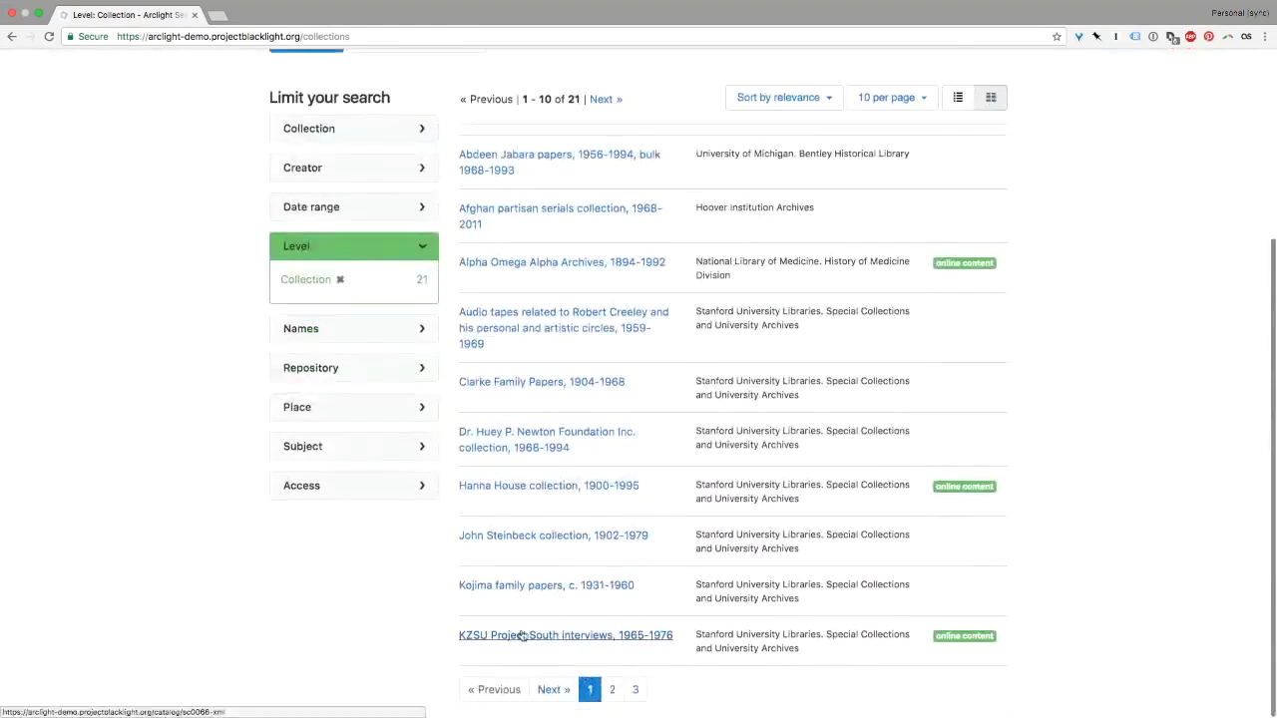
{"action": "left_click", "coordinate": [522, 635]}
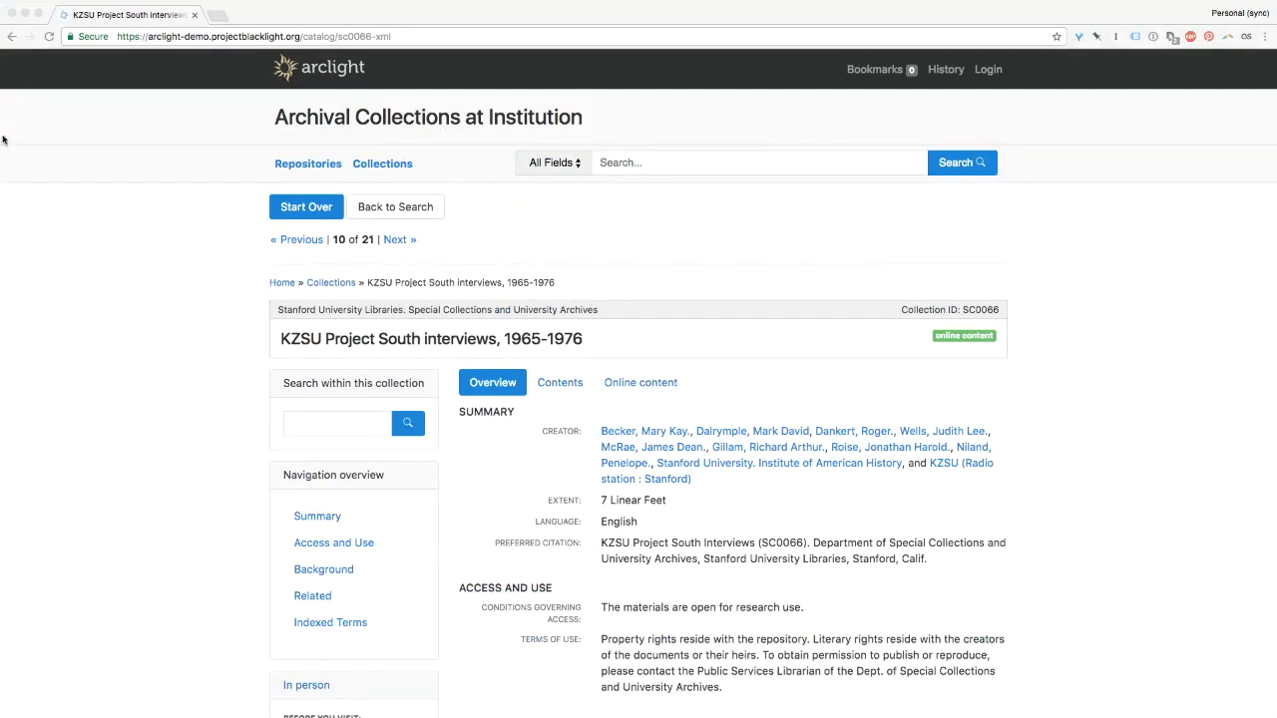
{"action": "left_click", "coordinate": [352, 437]}
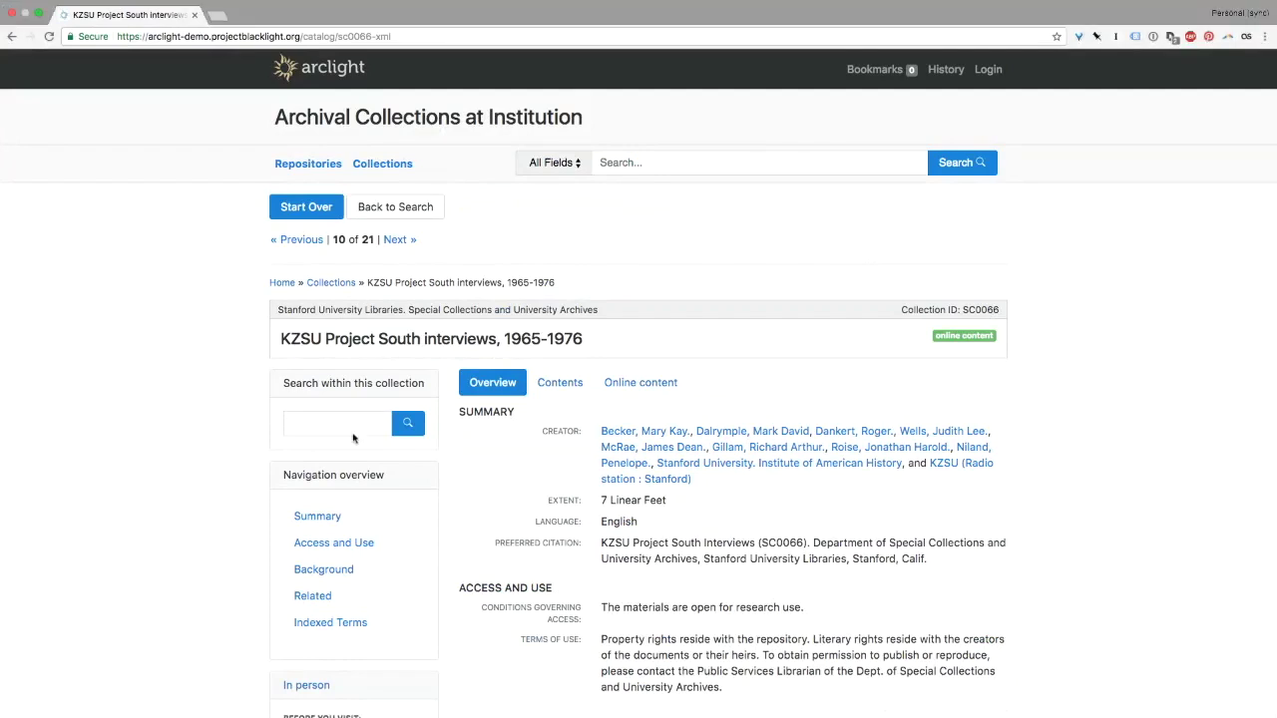
{"action": "left_click", "coordinate": [606, 382]}
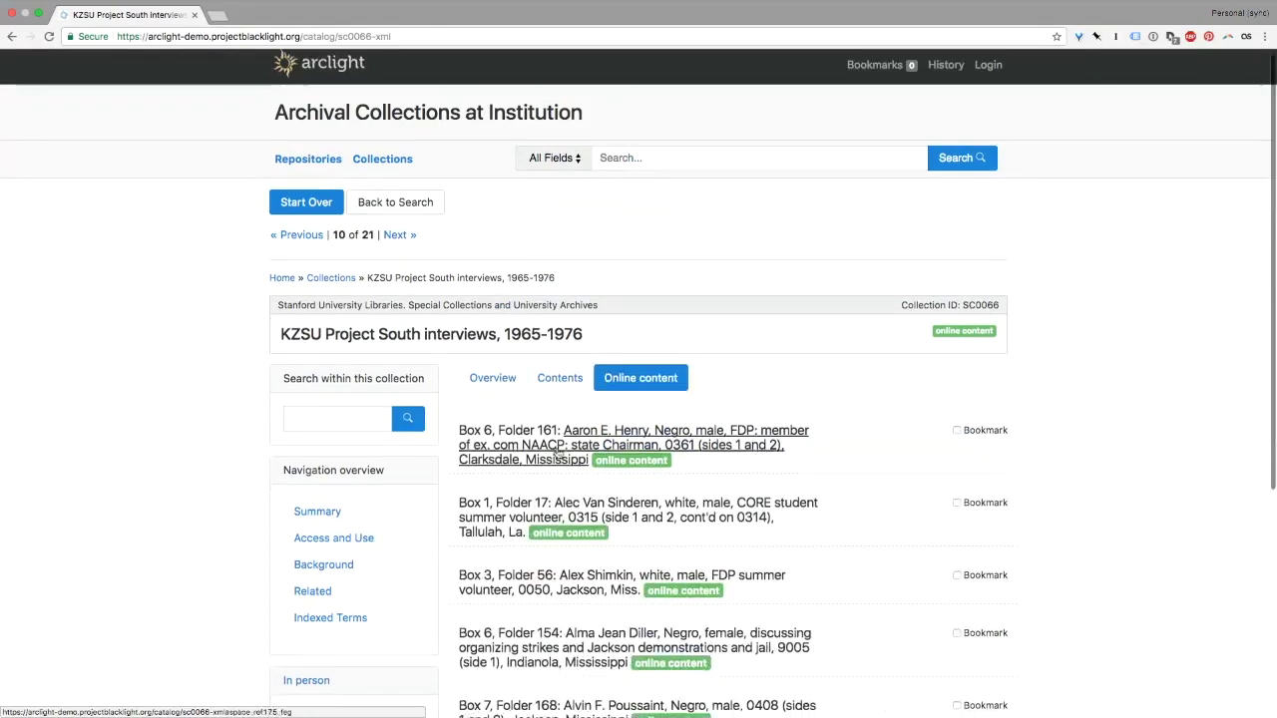
- Open the Box 3, Folder 56 interview with an FDP summer volunteer in Jackson, Miss., and display its online content
{"action": "scroll", "coordinate": [566, 506], "scroll_direction": "down", "scroll_amount": 1}
{"action": "left_click", "coordinate": [569, 529]}
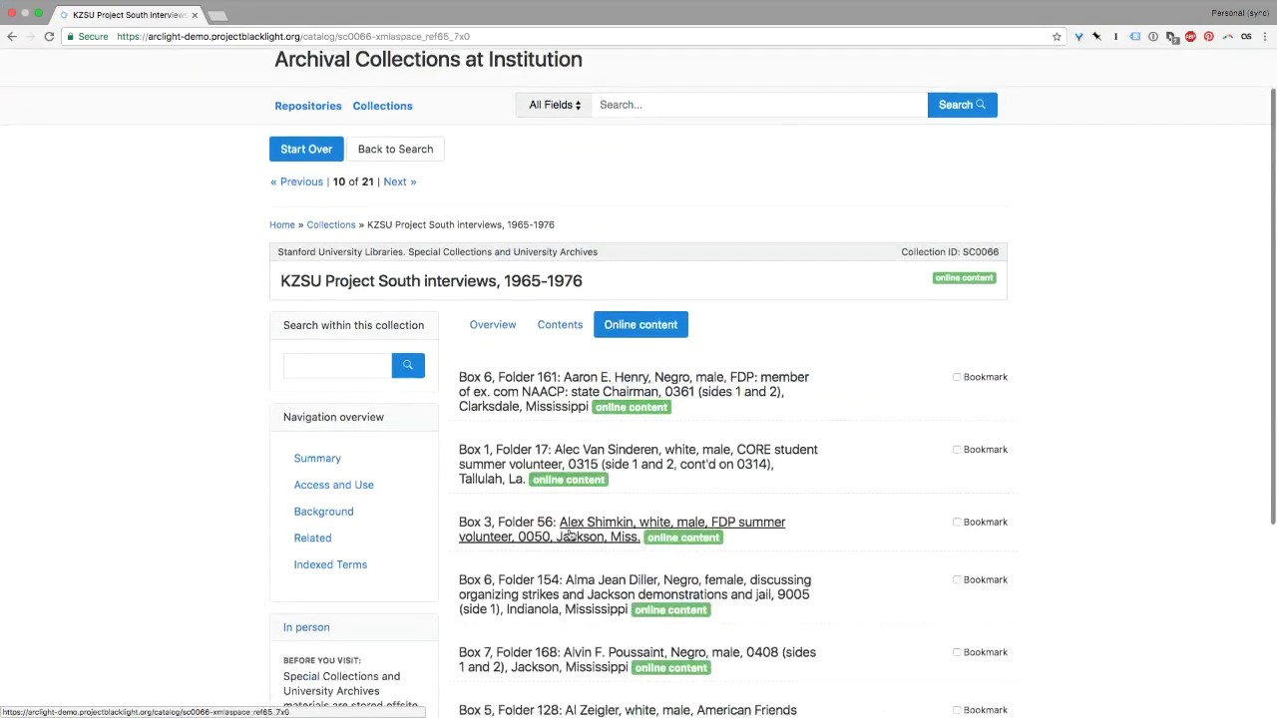
{"action": "left_click", "coordinate": [576, 399]}
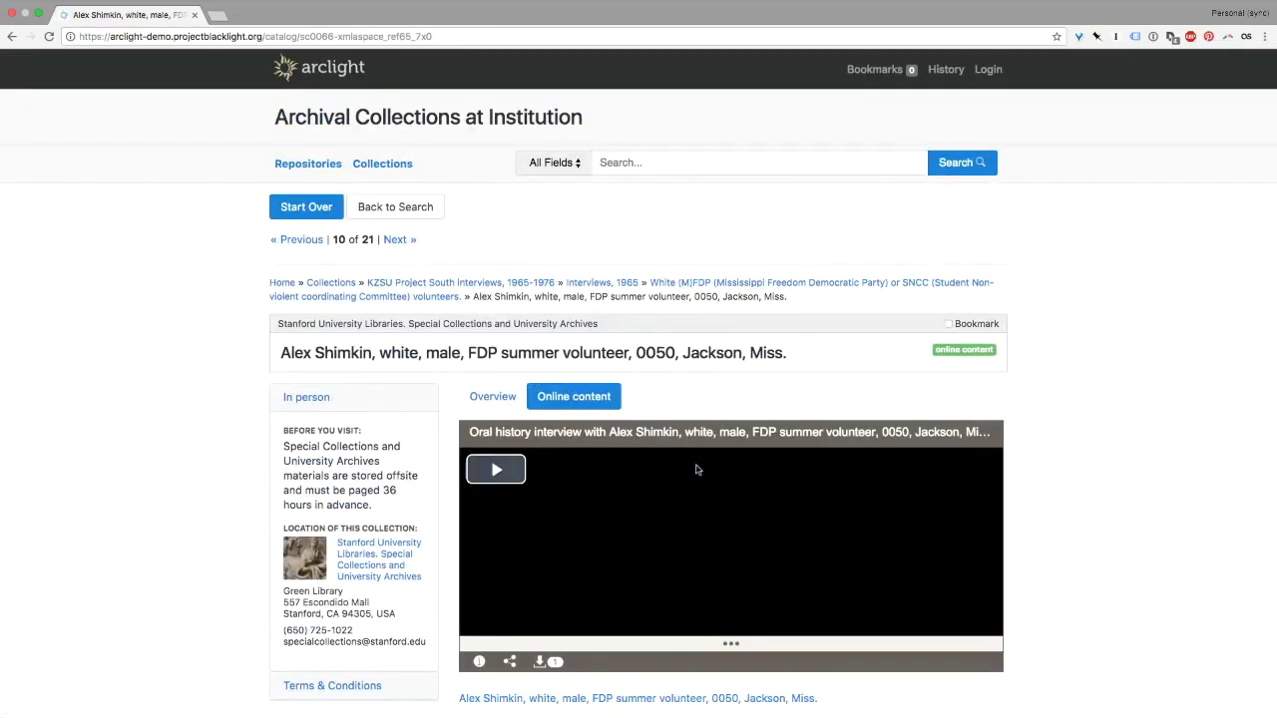
- Play and pause the oral history interview recording in the embedded player, and return to the list of all collections
{"action": "left_click", "coordinate": [512, 476]}
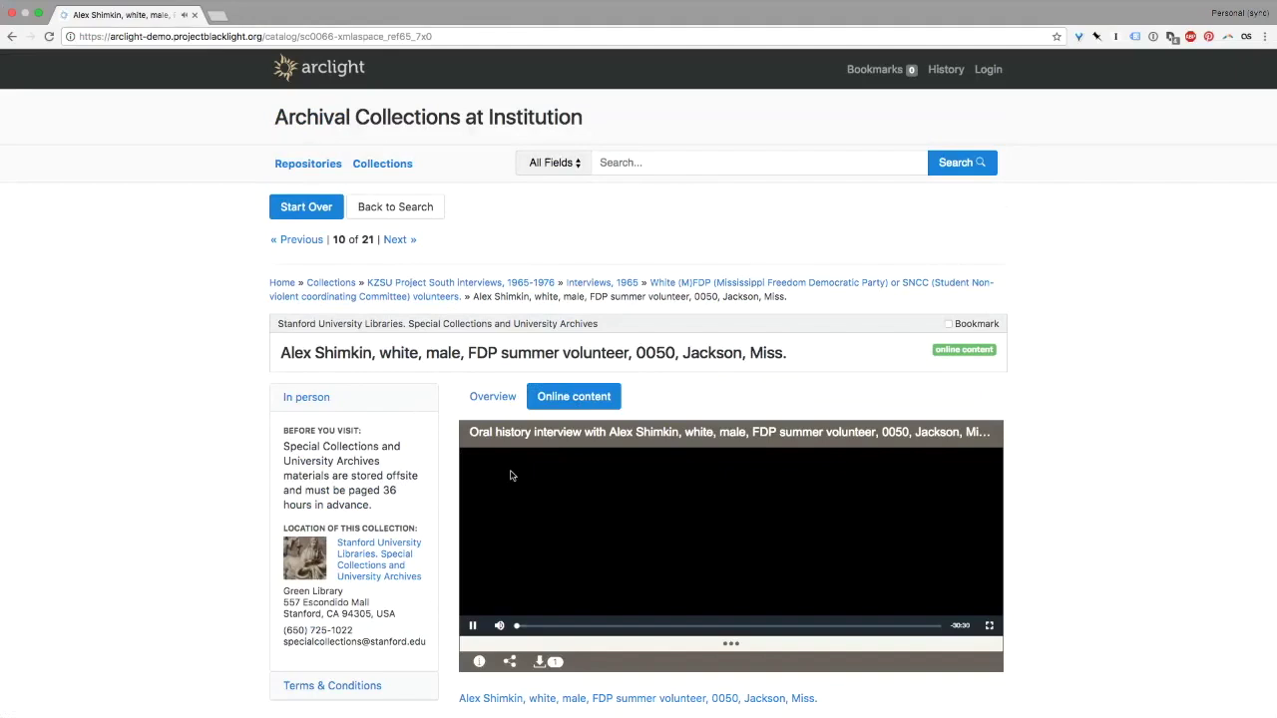
{"action": "left_click", "coordinate": [473, 627]}
{"action": "left_click", "coordinate": [474, 627]}
{"action": "left_click", "coordinate": [473, 627]}
{"action": "scroll", "coordinate": [824, 395], "scroll_direction": "down", "scroll_amount": 1}
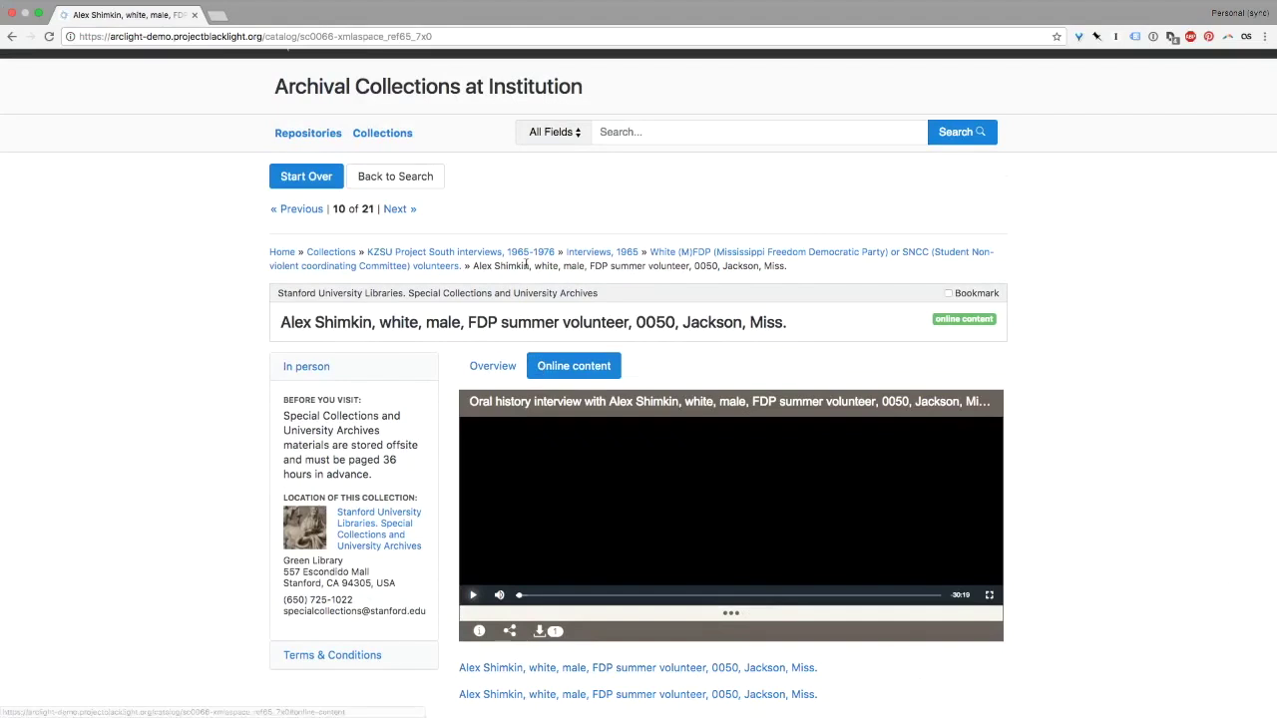
{"action": "left_click", "coordinate": [329, 255]}
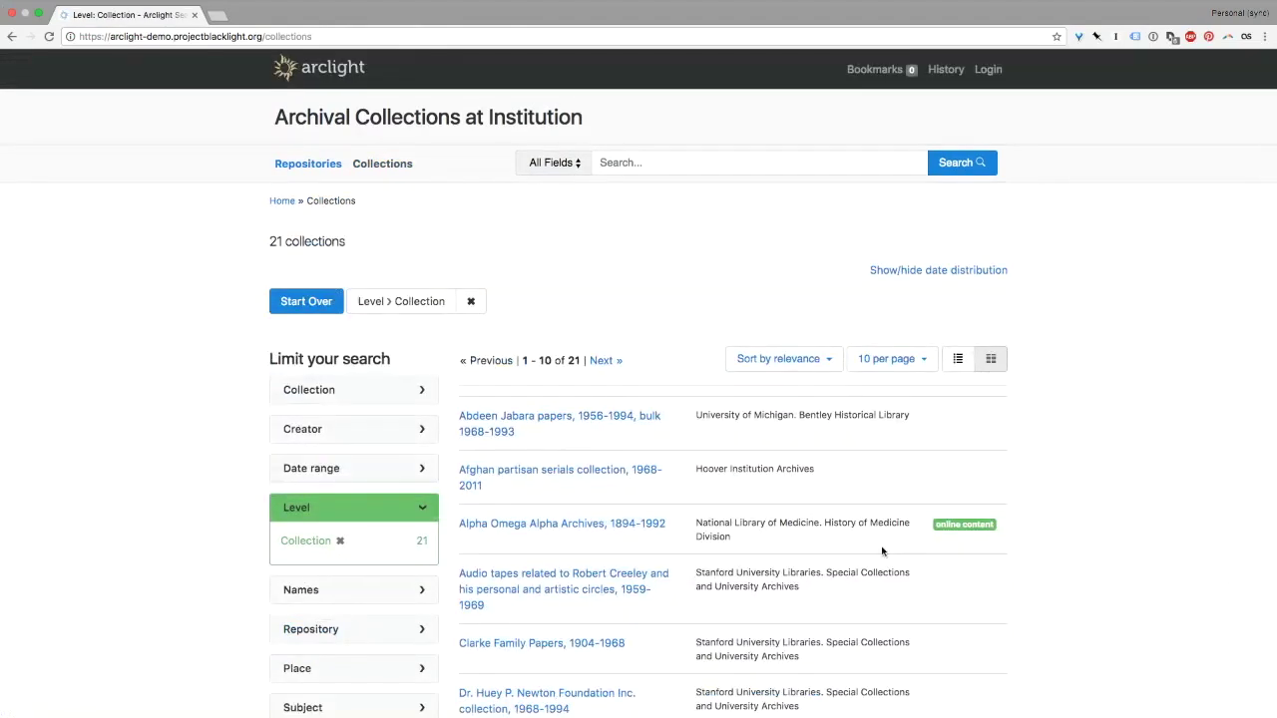
- Find the "Mice, windows, and the great comet" MacFest lecture by searching "kay m" with the suggested title, and display the record's online content
{"action": "scroll", "coordinate": [882, 551], "scroll_direction": "down", "scroll_amount": 4}
{"action": "scroll", "coordinate": [882, 551], "scroll_direction": "down", "scroll_amount": 2}
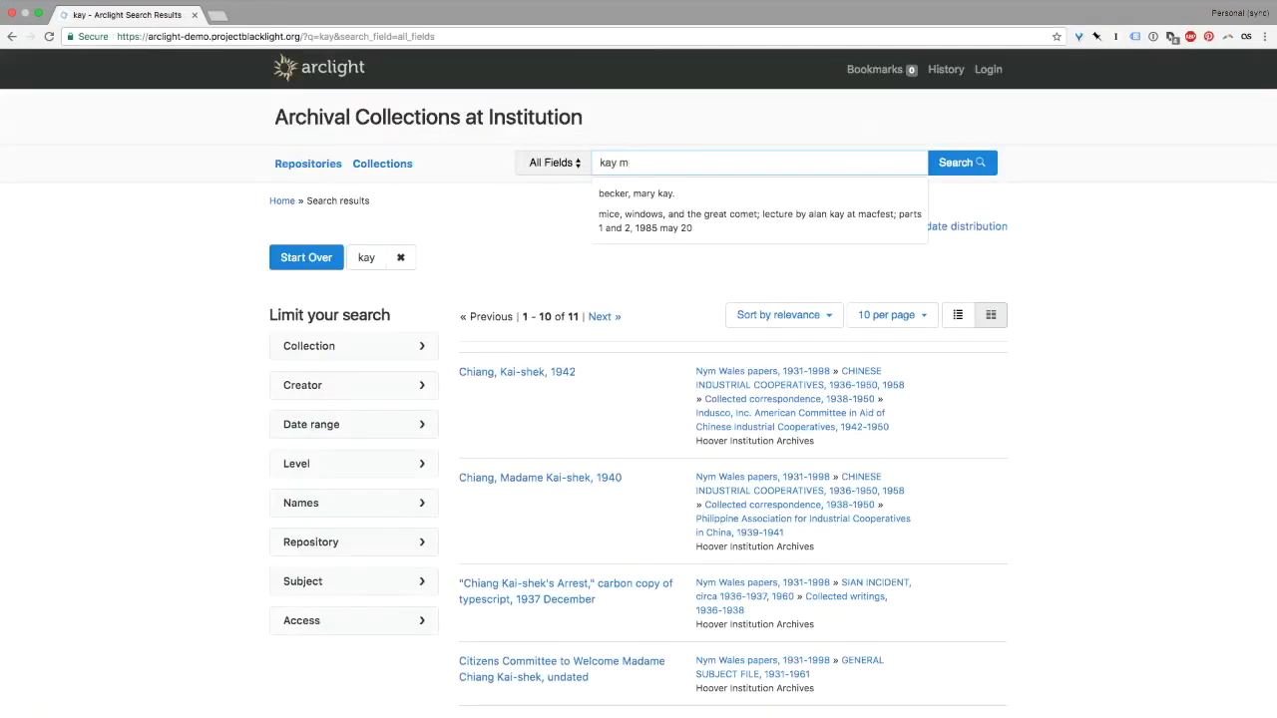
{"action": "key", "text": "Down"}
{"action": "key", "text": "Down"}
{"action": "key", "text": "Return"}
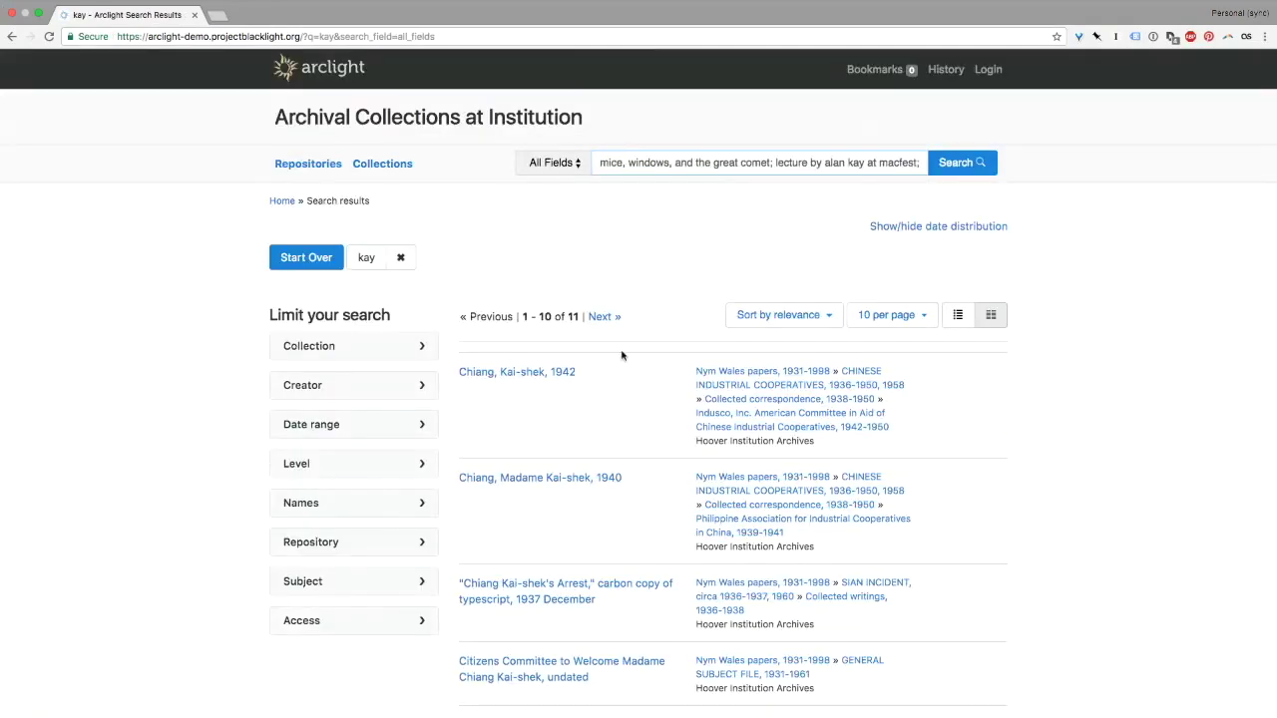
{"action": "left_click", "coordinate": [956, 165]}
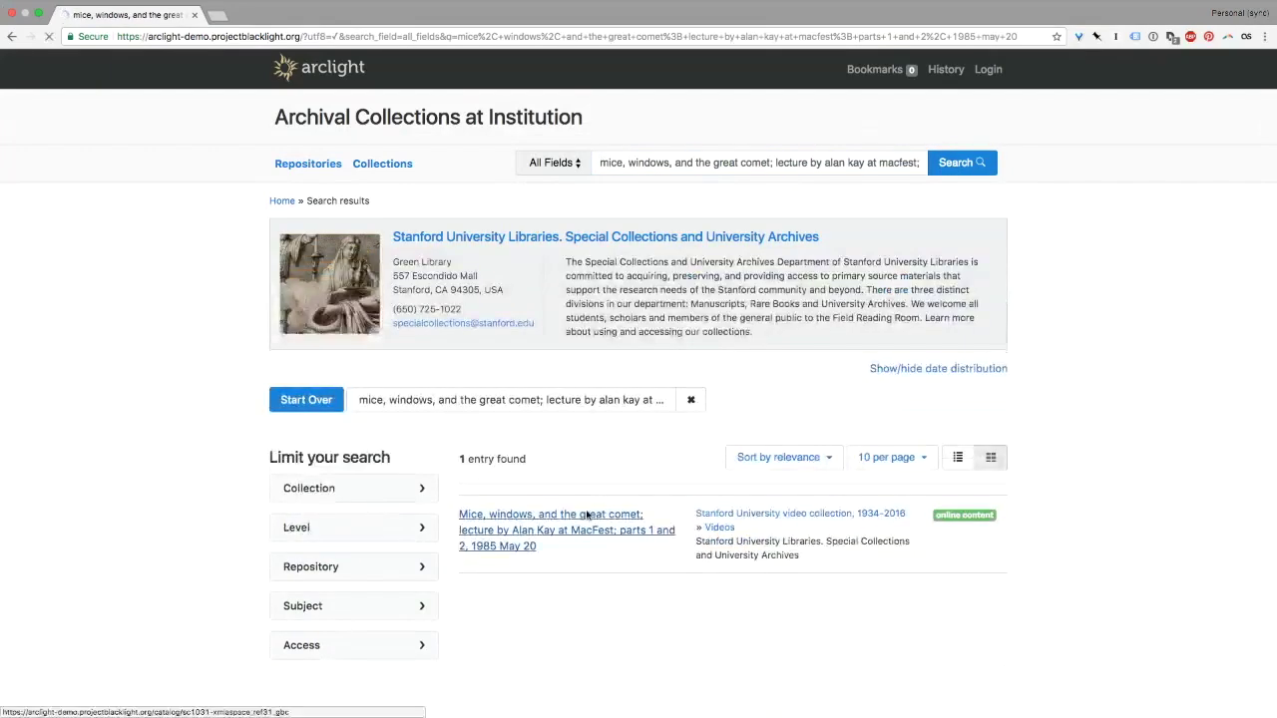
{"action": "left_click", "coordinate": [589, 514]}
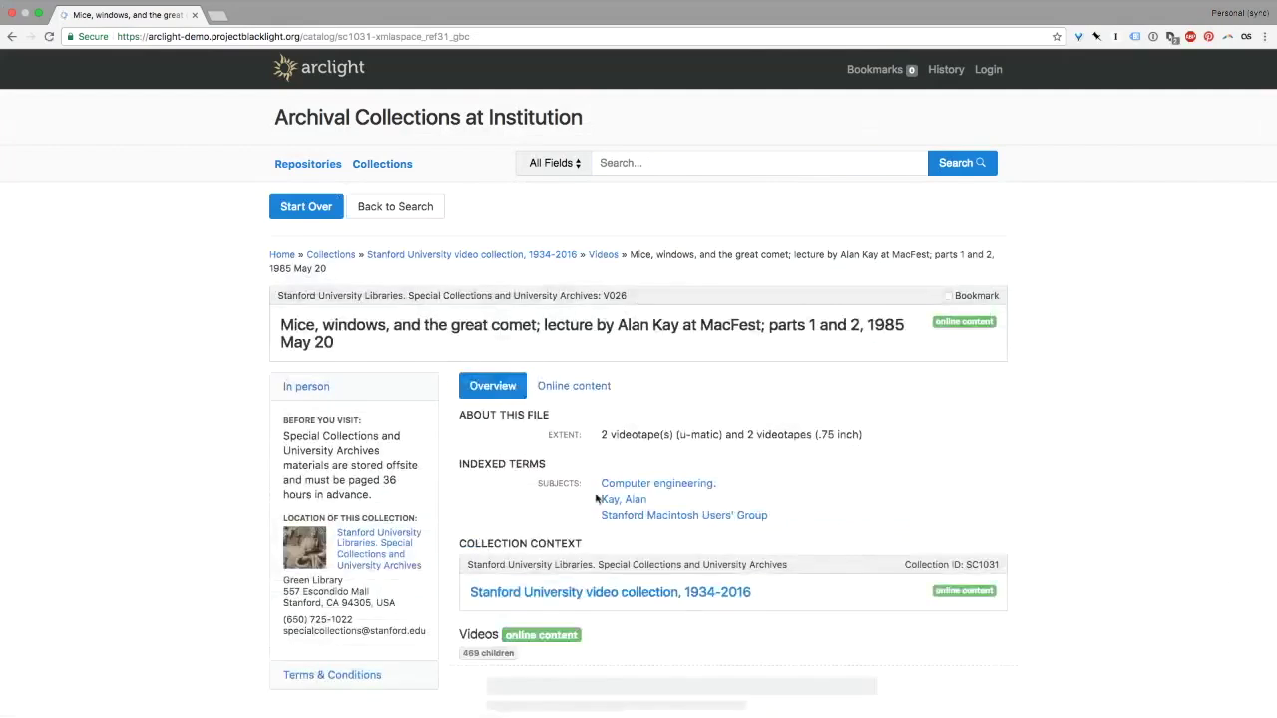
{"action": "left_click", "coordinate": [584, 387]}
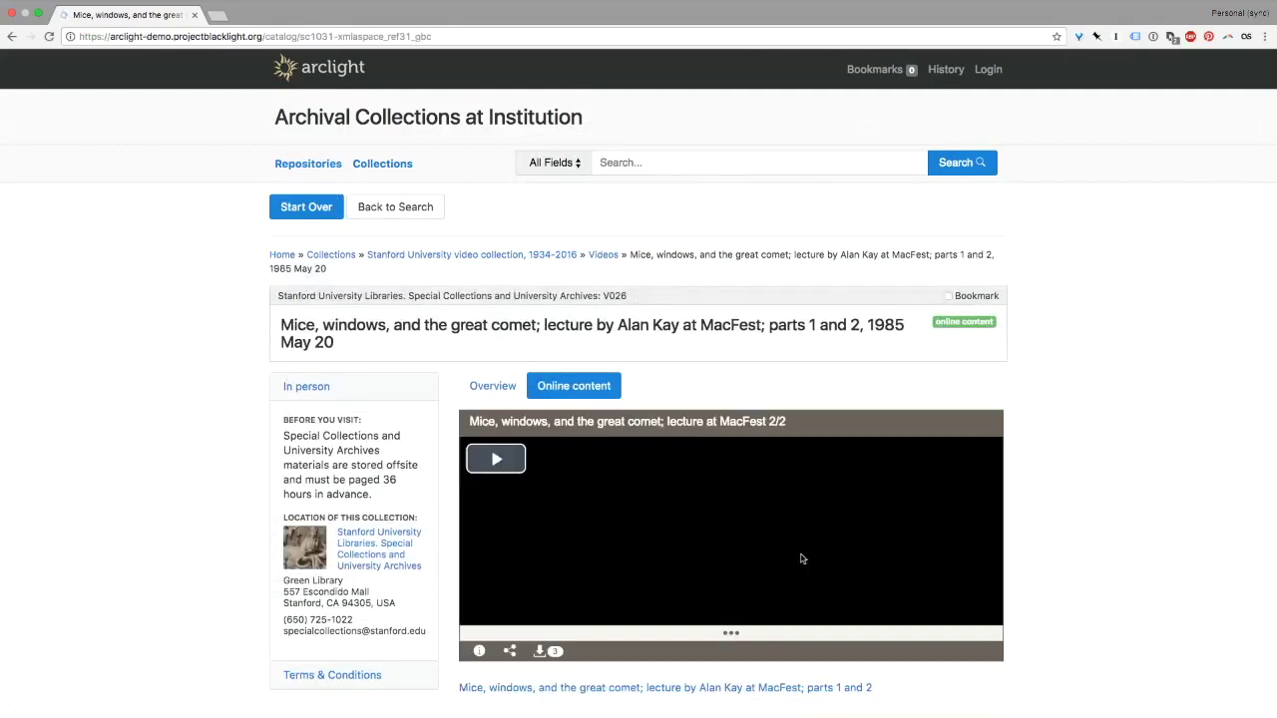
- Play the MacFest lecture video in the embedded player, skip ahead to about 10:26, and pause it
{"action": "left_click", "coordinate": [511, 468]}
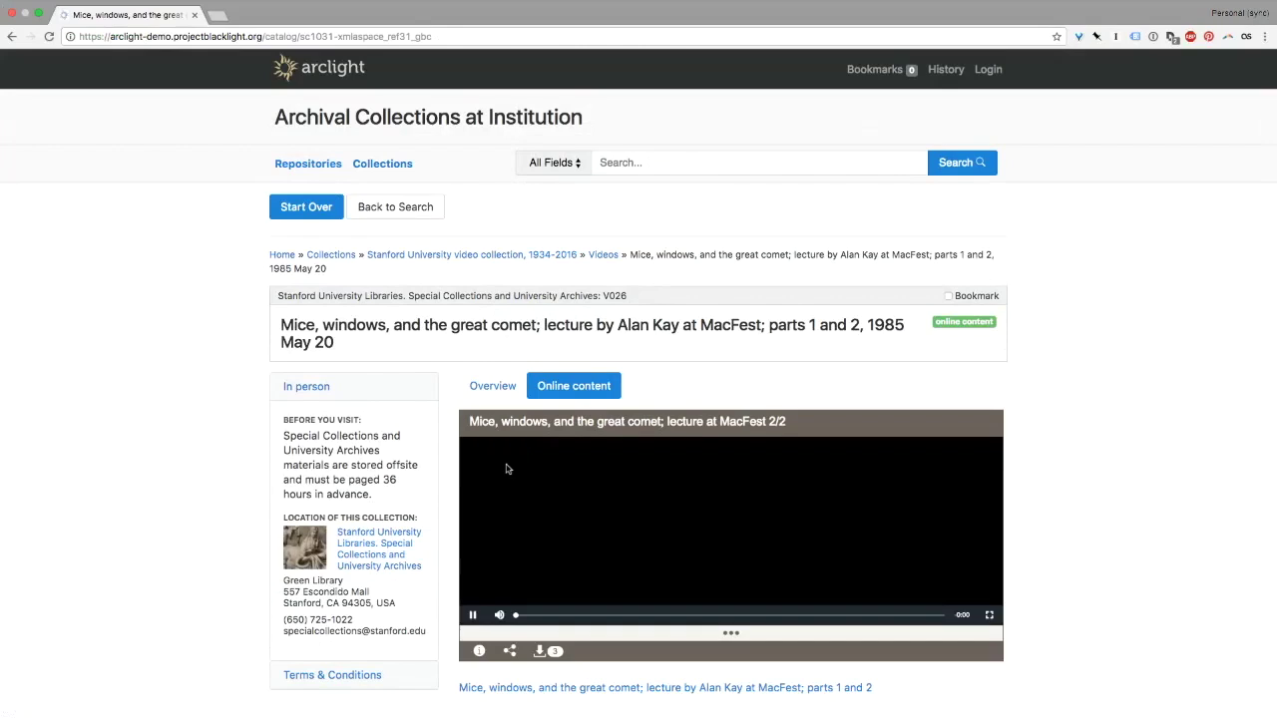
{"action": "left_click", "coordinate": [597, 618]}
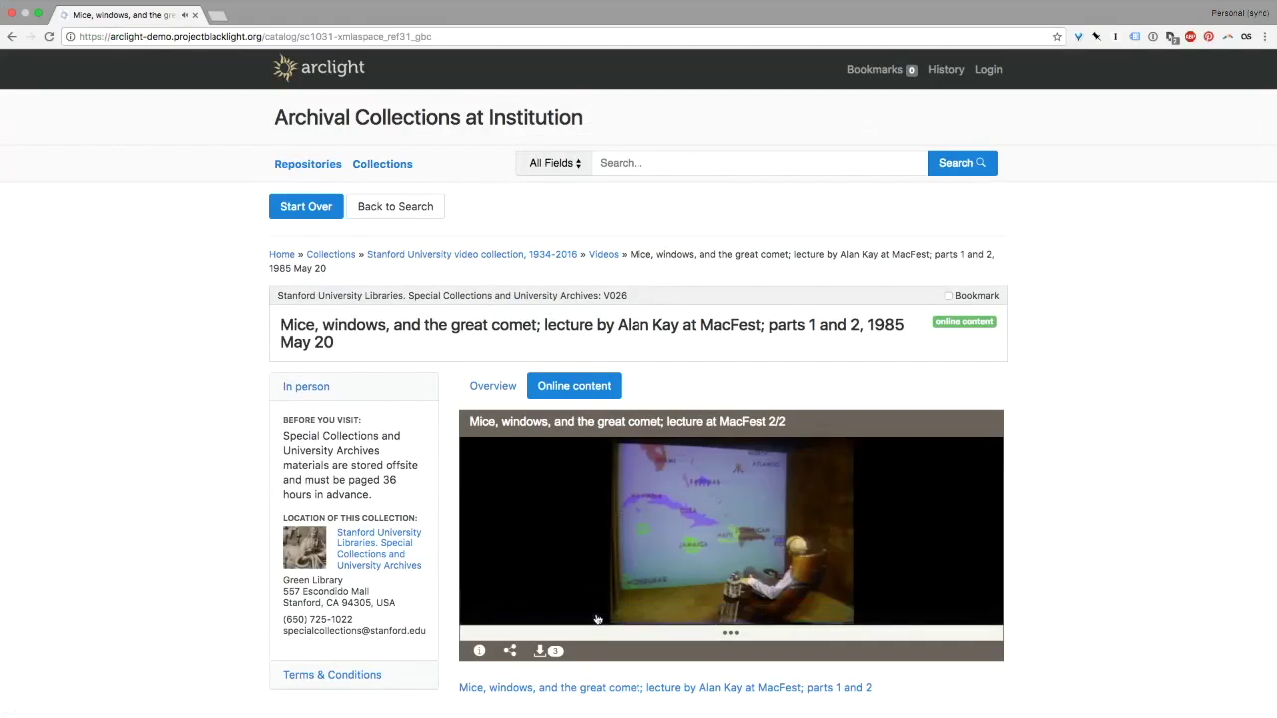
{"action": "mouse_move", "coordinate": [540, 616]}
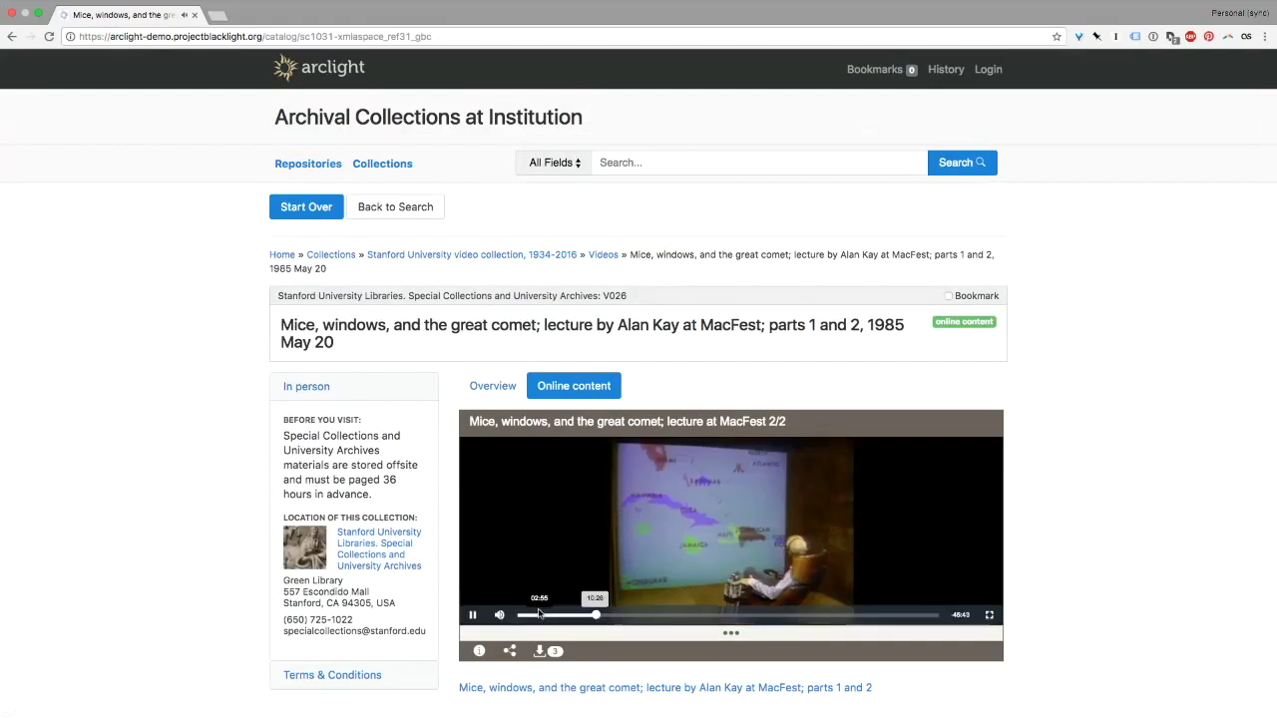
{"action": "left_click", "coordinate": [474, 615]}
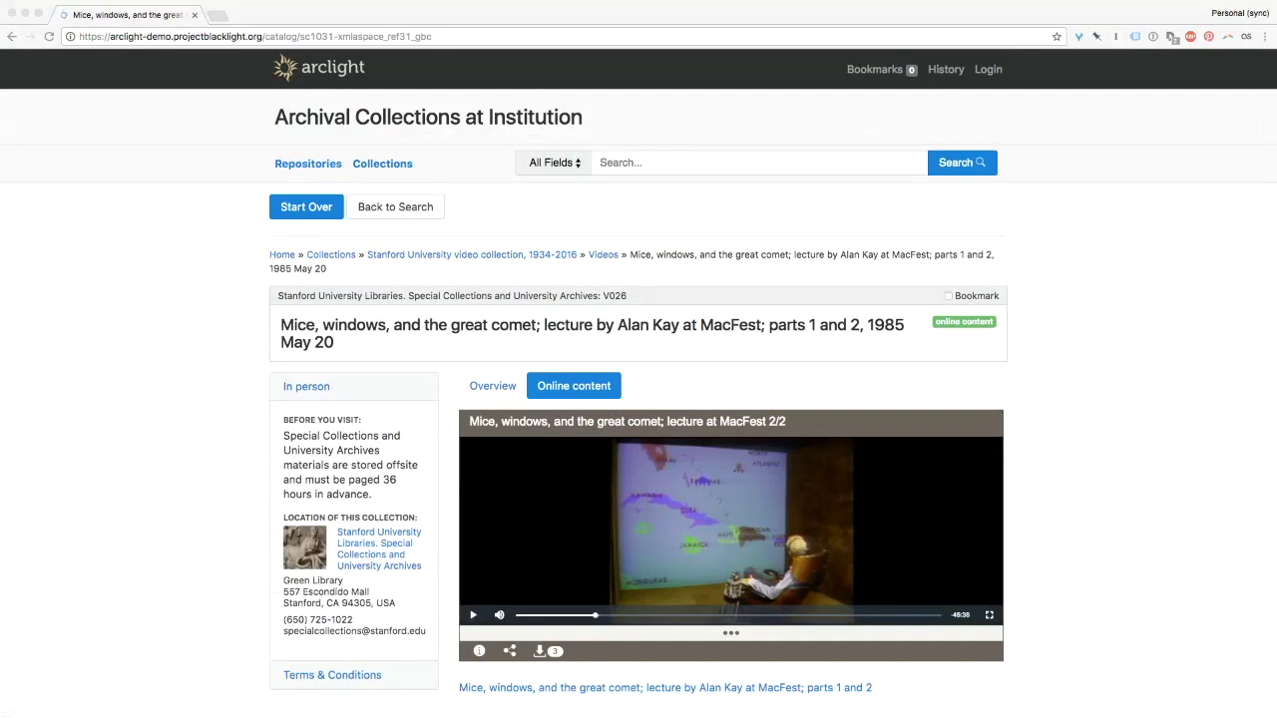
- Read the Digital Object Viewers page in the ArcLight GitHub wiki, covering default and custom viewer configuration, and return to the demo site
{"action": "mouse_move", "coordinate": [264, 5]}
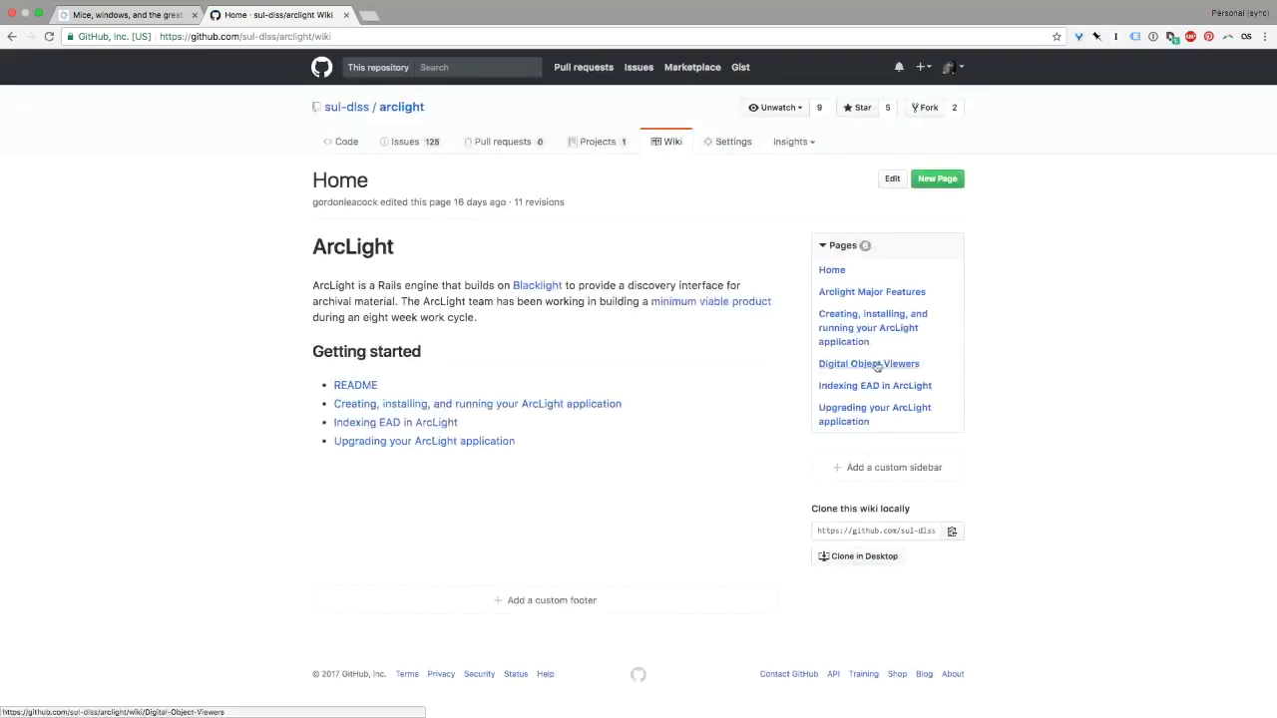
{"action": "left_click", "coordinate": [877, 364]}
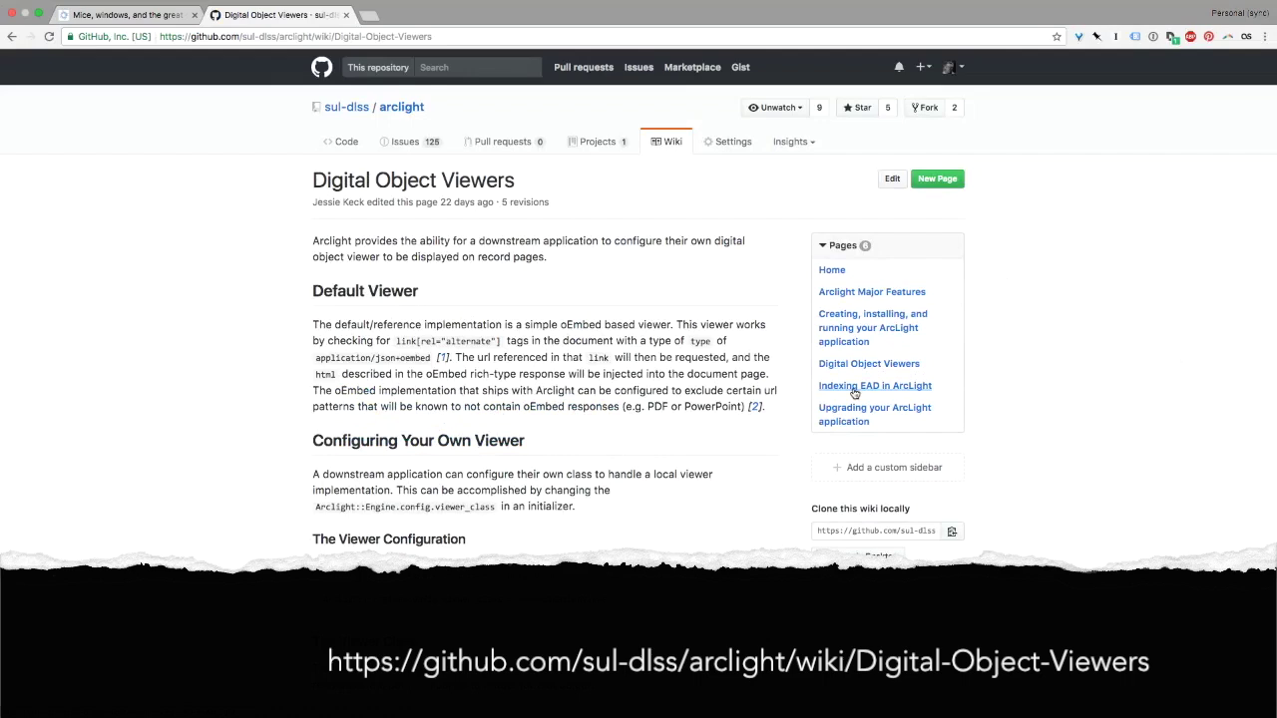
{"action": "scroll", "coordinate": [856, 394], "scroll_direction": "down", "scroll_amount": 5}
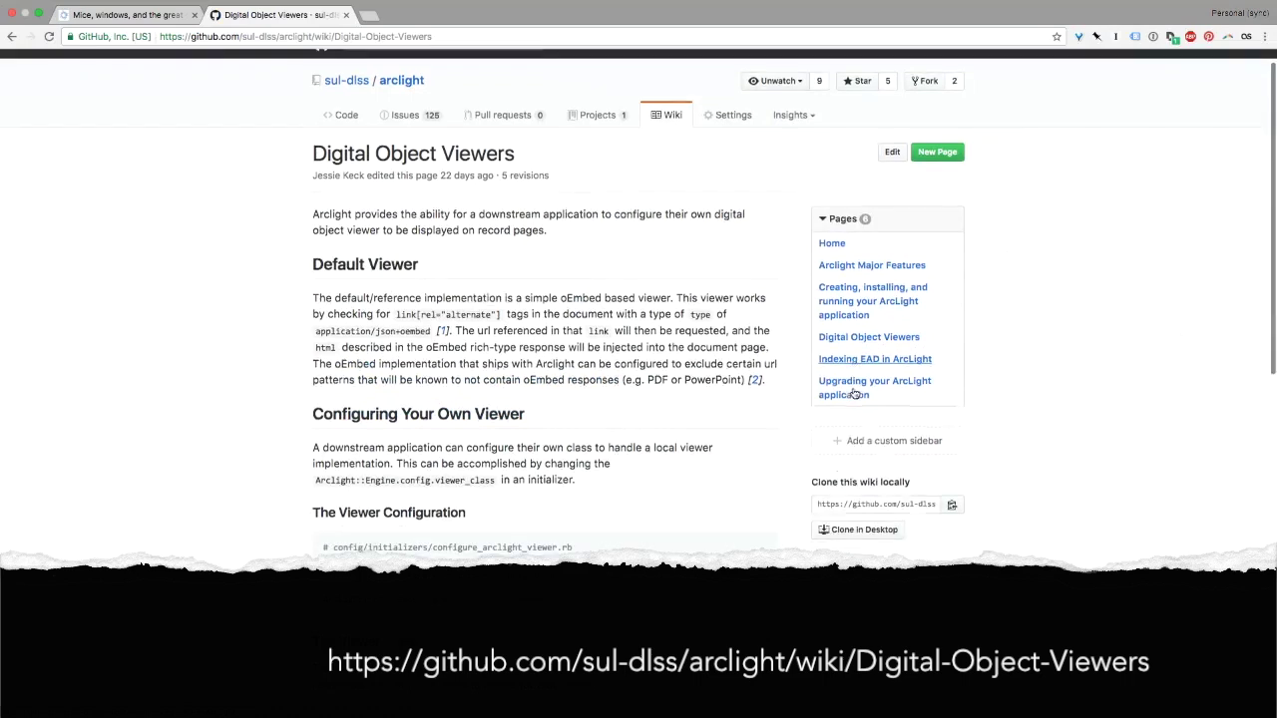
{"action": "scroll", "coordinate": [856, 394], "scroll_direction": "down", "scroll_amount": 6}
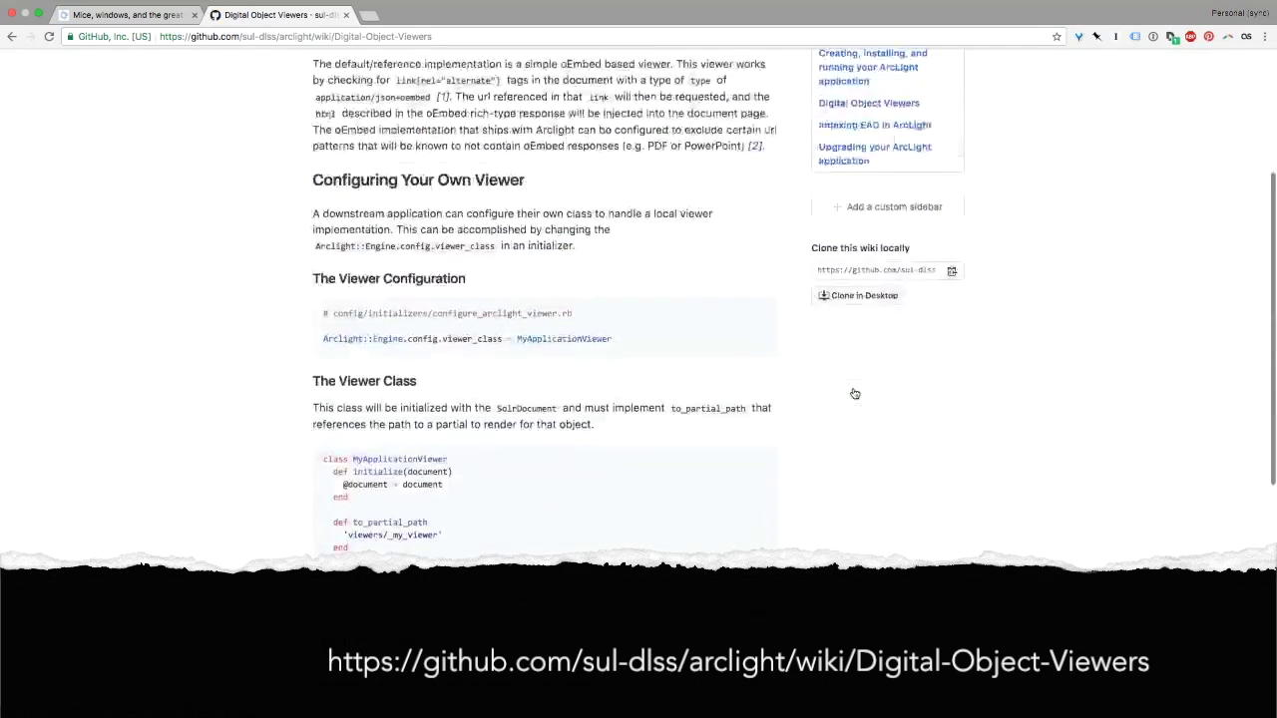
{"action": "scroll", "coordinate": [855, 388], "scroll_direction": "down", "scroll_amount": 4}
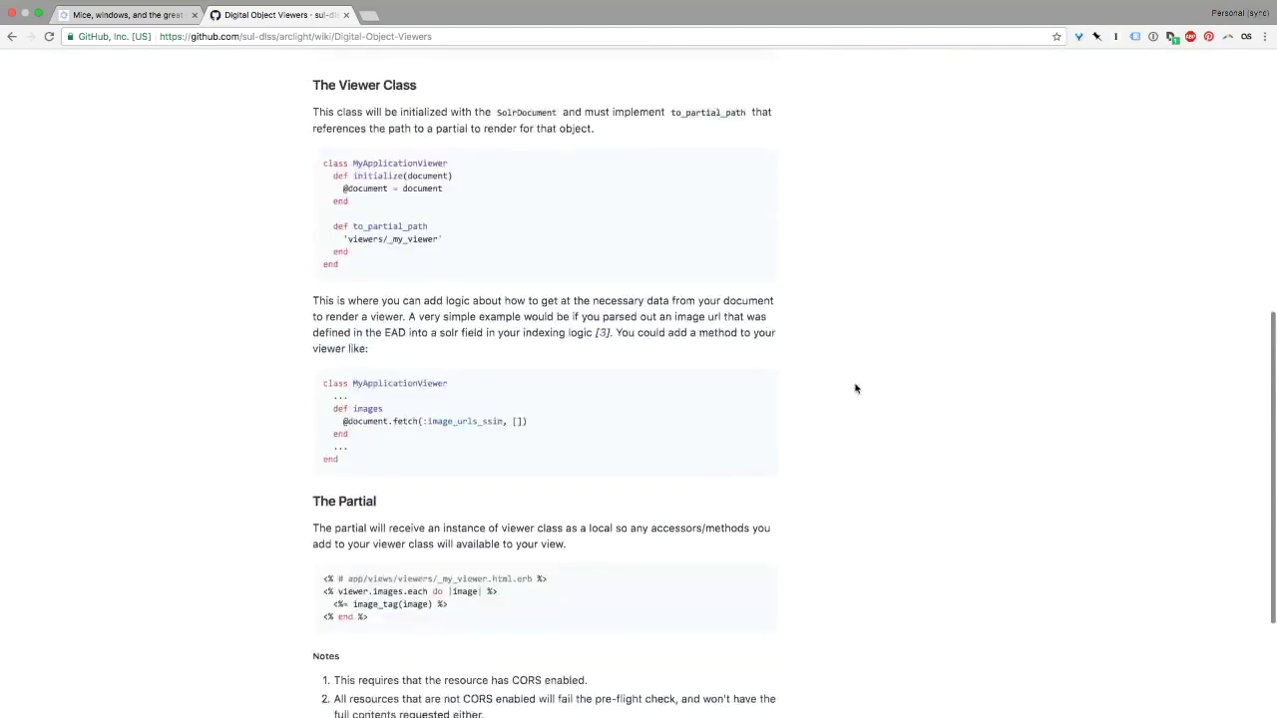
{"action": "scroll", "coordinate": [855, 388], "scroll_direction": "down", "scroll_amount": 1}
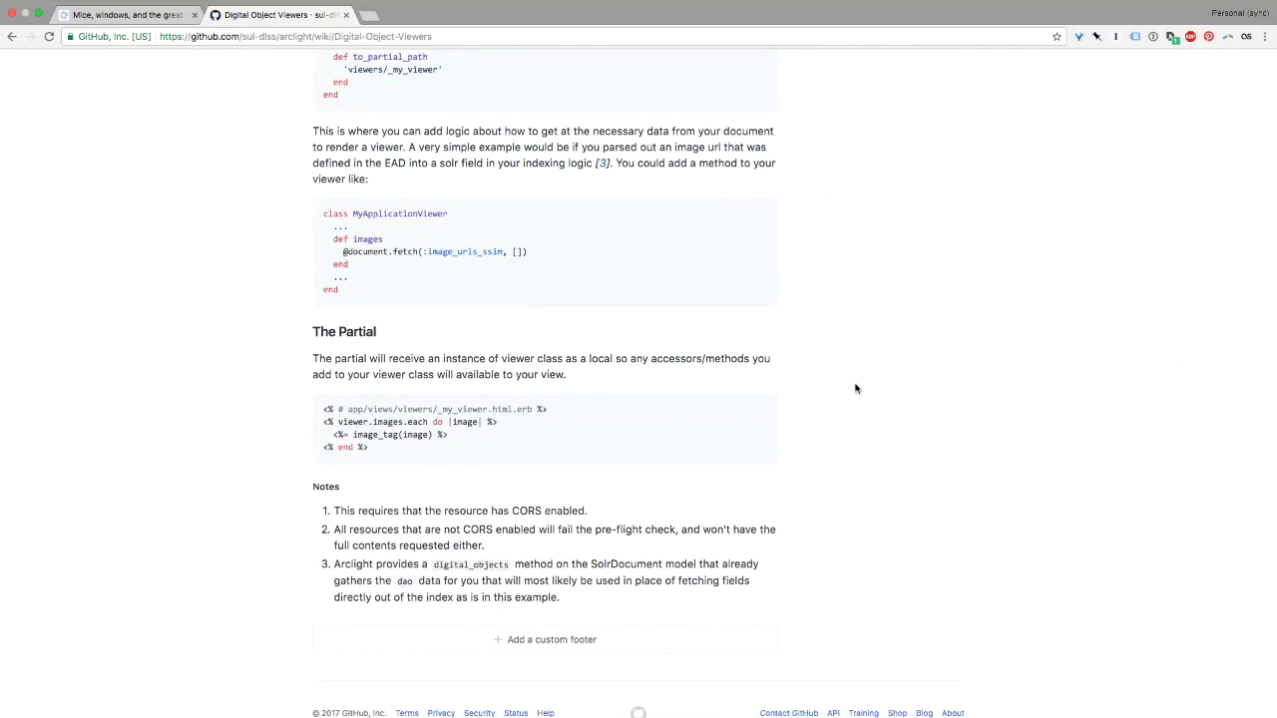
{"action": "scroll", "coordinate": [855, 388], "scroll_direction": "up", "scroll_amount": 1}
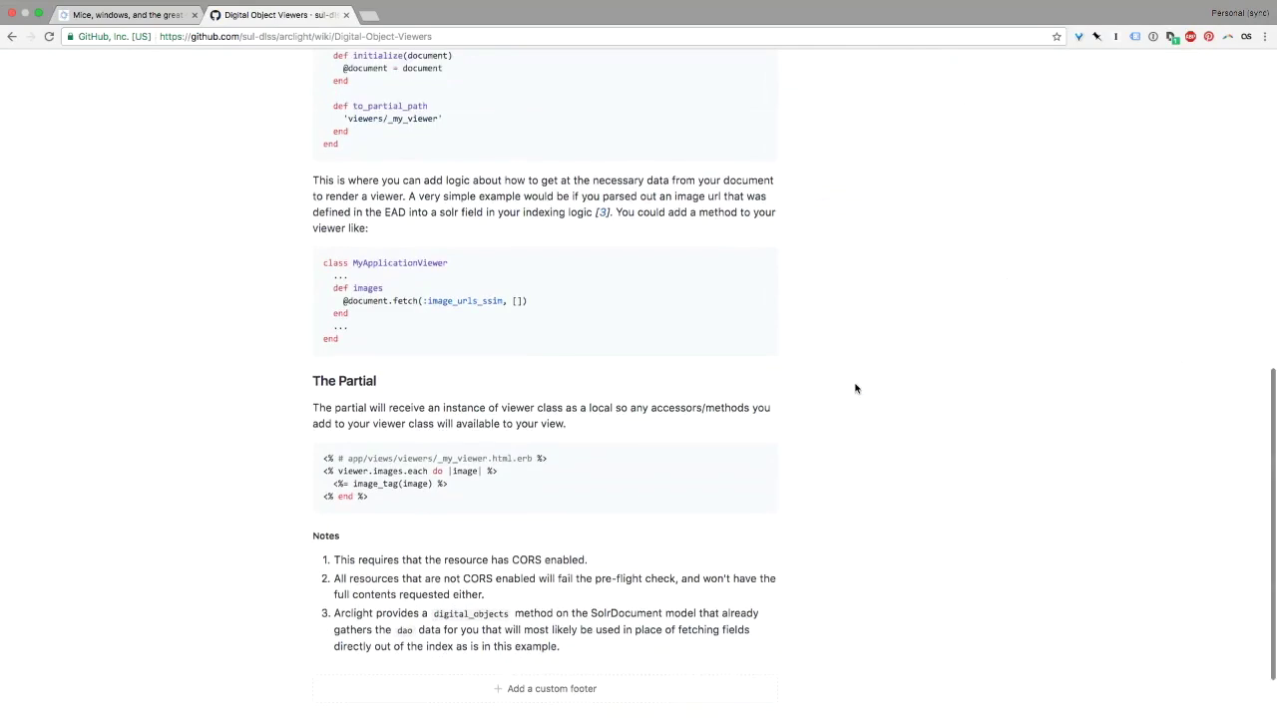
{"action": "scroll", "coordinate": [855, 389], "scroll_direction": "up", "scroll_amount": 10}
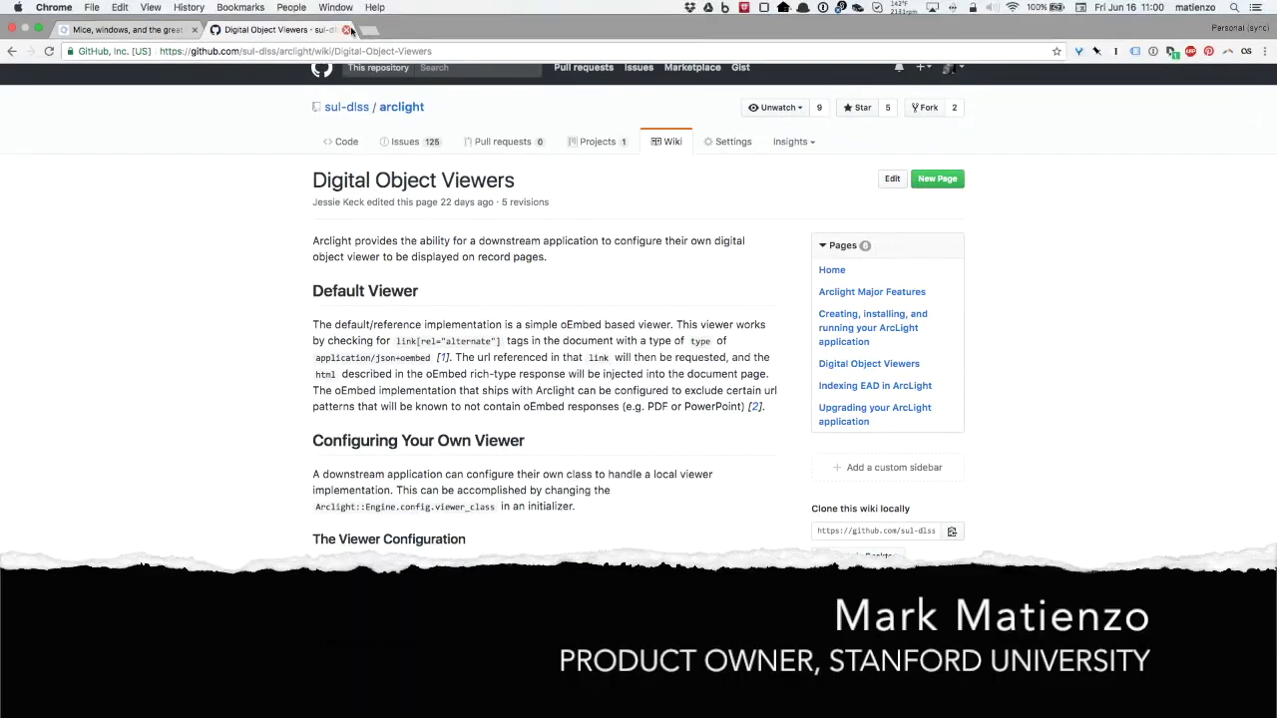
{"action": "left_click", "coordinate": [347, 30]}
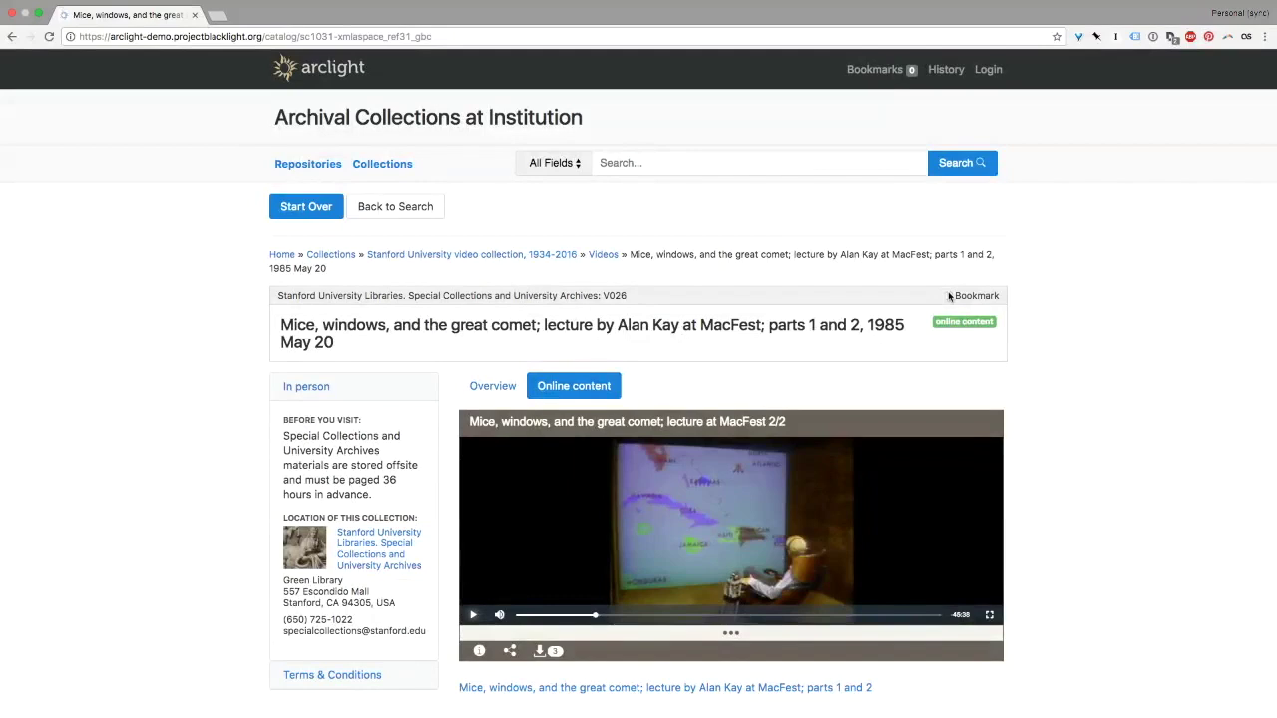
- Bookmark the MacFest lecture record, and remove the search term to show all records in list view
{"action": "left_click", "coordinate": [950, 296]}
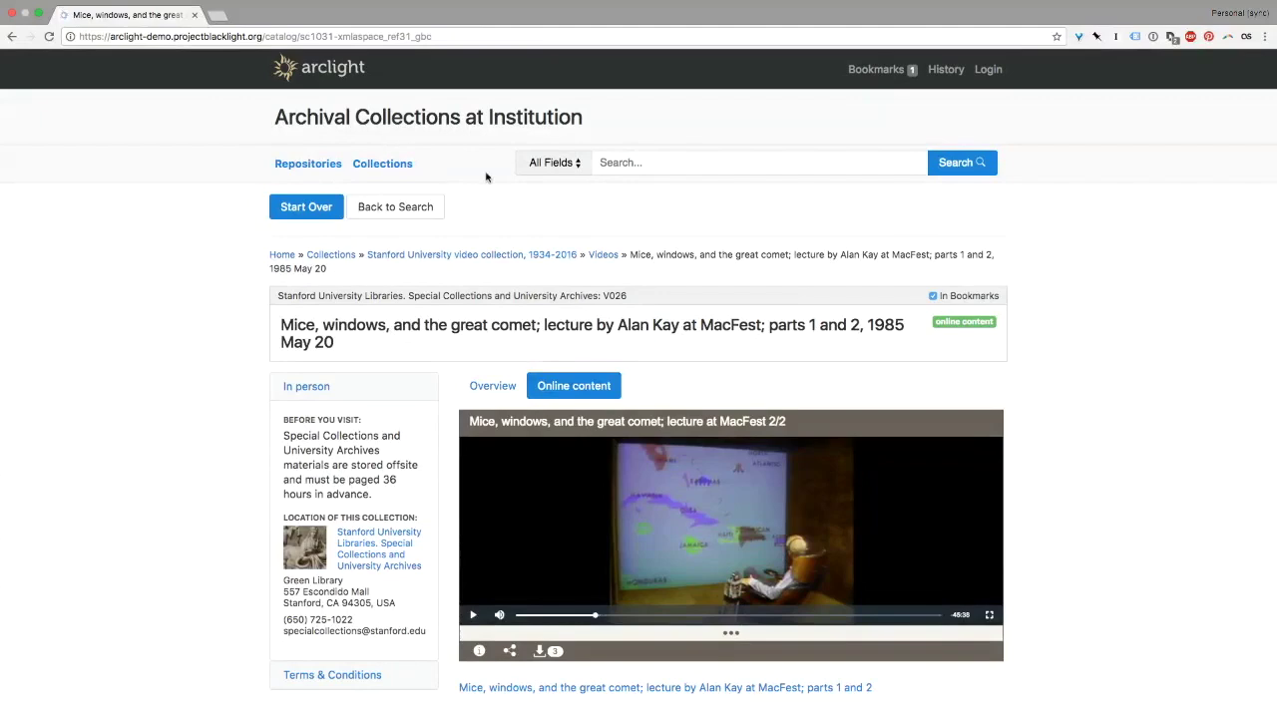
{"action": "left_click", "coordinate": [352, 207]}
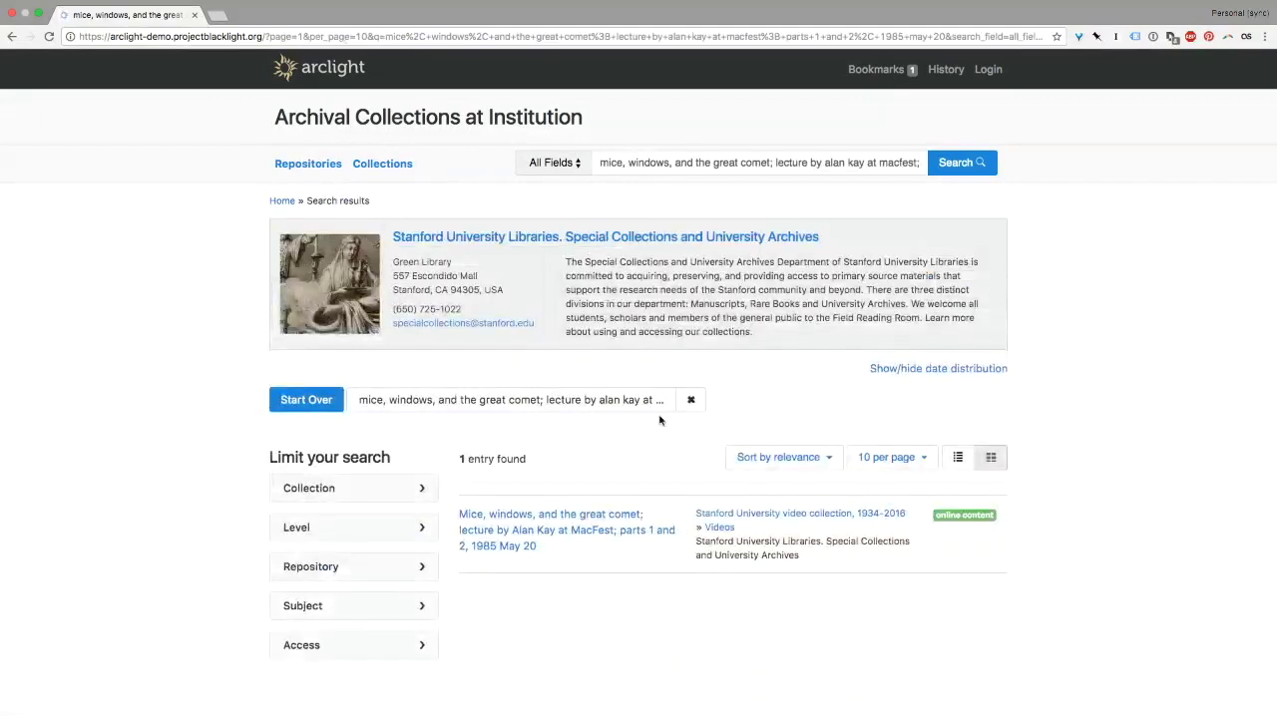
{"action": "left_click", "coordinate": [691, 399]}
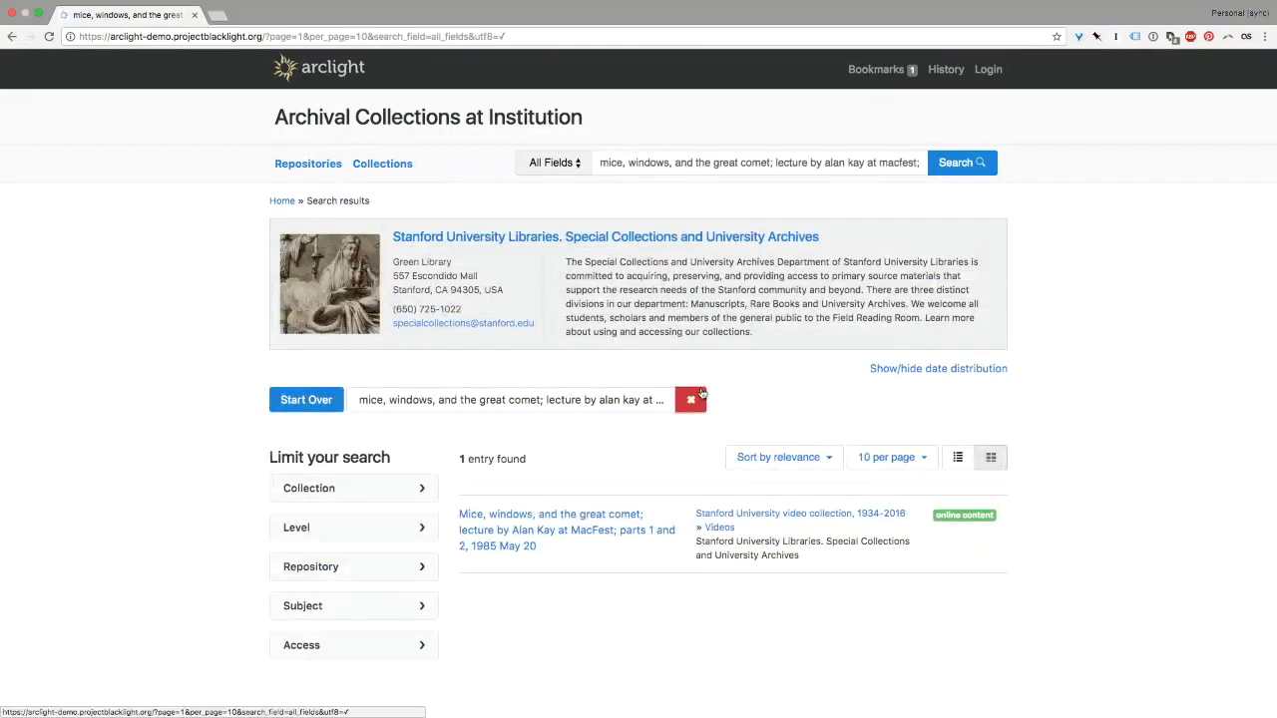
{"action": "scroll", "coordinate": [715, 433], "scroll_direction": "down", "scroll_amount": 2}
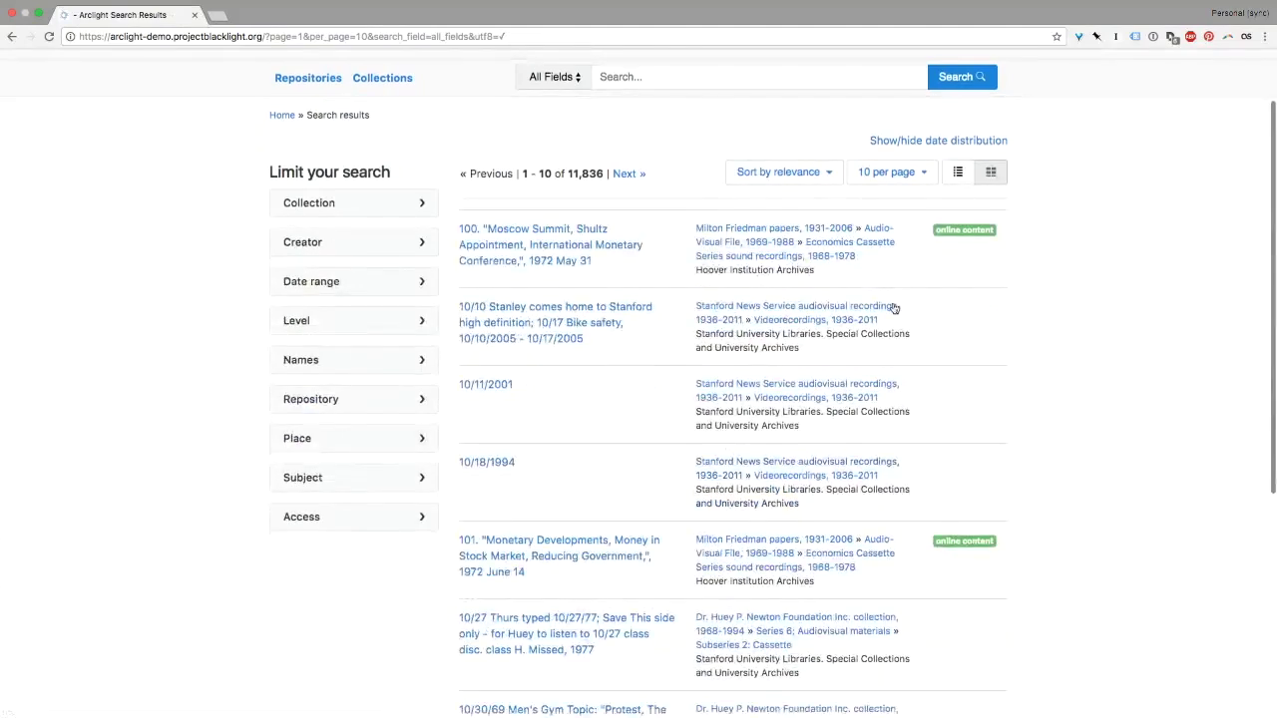
{"action": "left_click", "coordinate": [960, 174]}
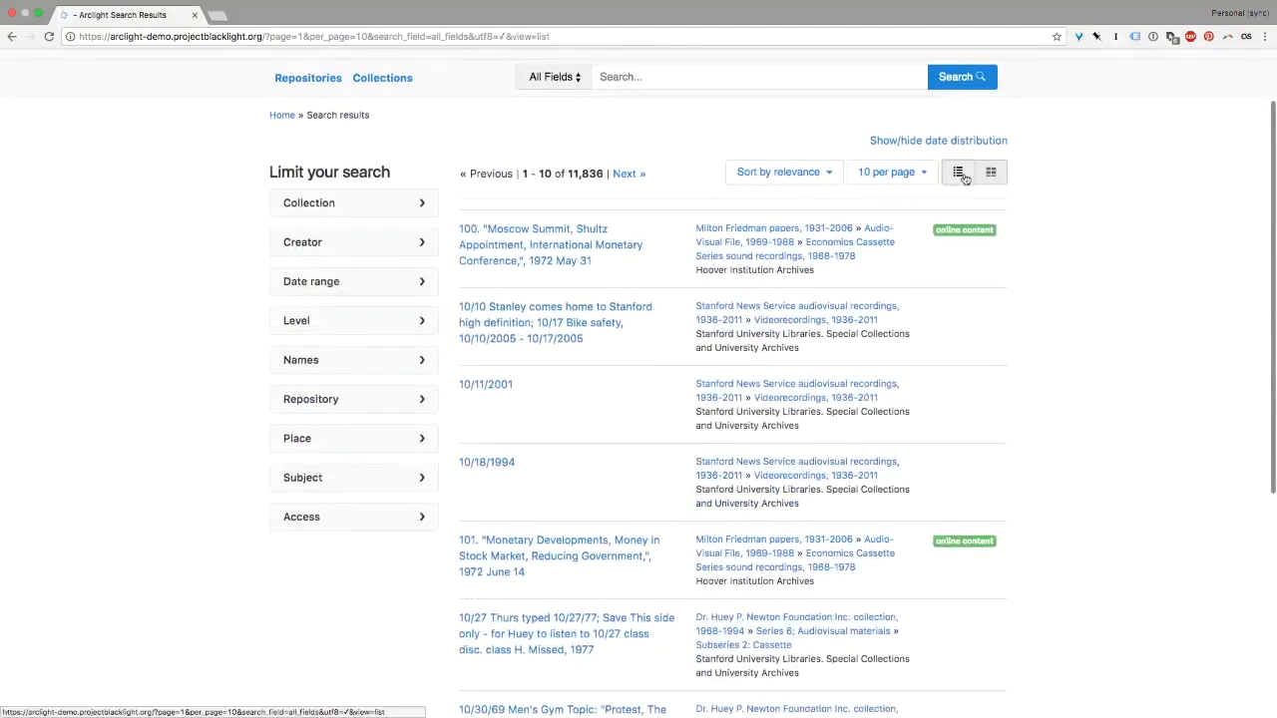
- Bookmark the "10/11/2001" and "101. Monetary Developments, Money in Stock Market, Reducing Government" records, and open the list of bookmarks
{"action": "scroll", "coordinate": [966, 599], "scroll_direction": "down", "scroll_amount": 1}
{"action": "left_click", "coordinate": [960, 535]}
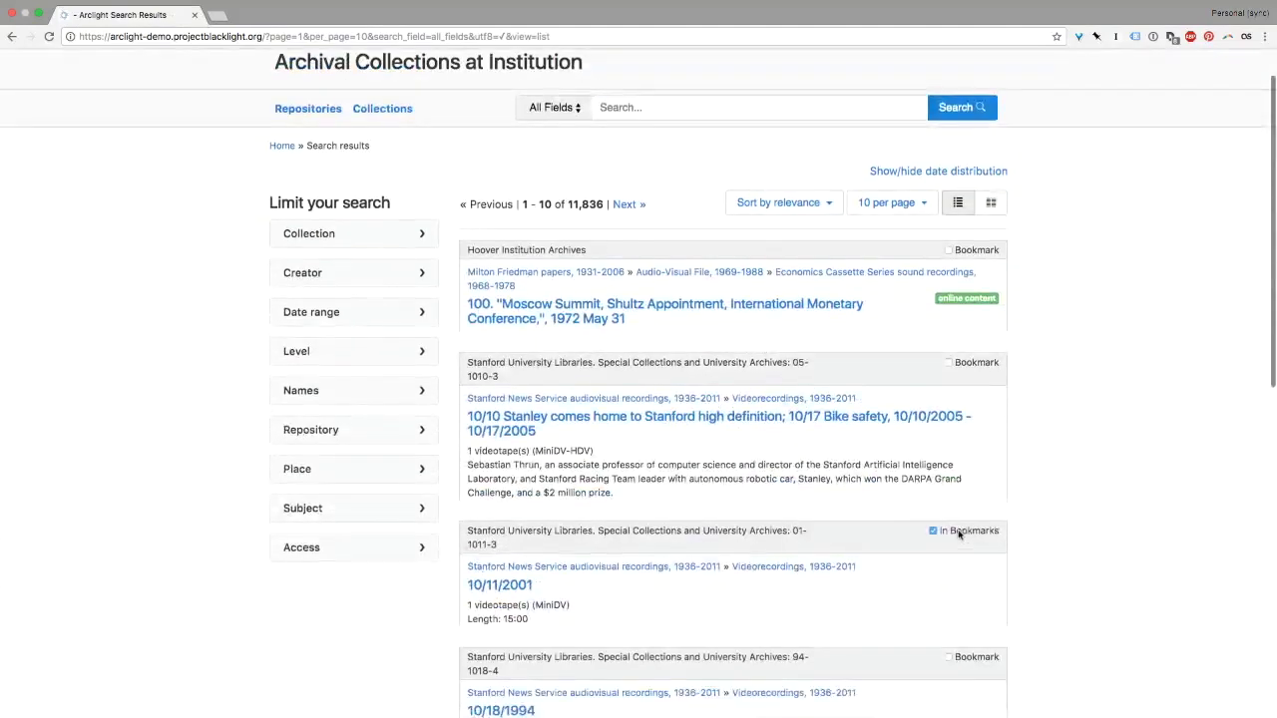
{"action": "scroll", "coordinate": [961, 509], "scroll_direction": "down", "scroll_amount": 4}
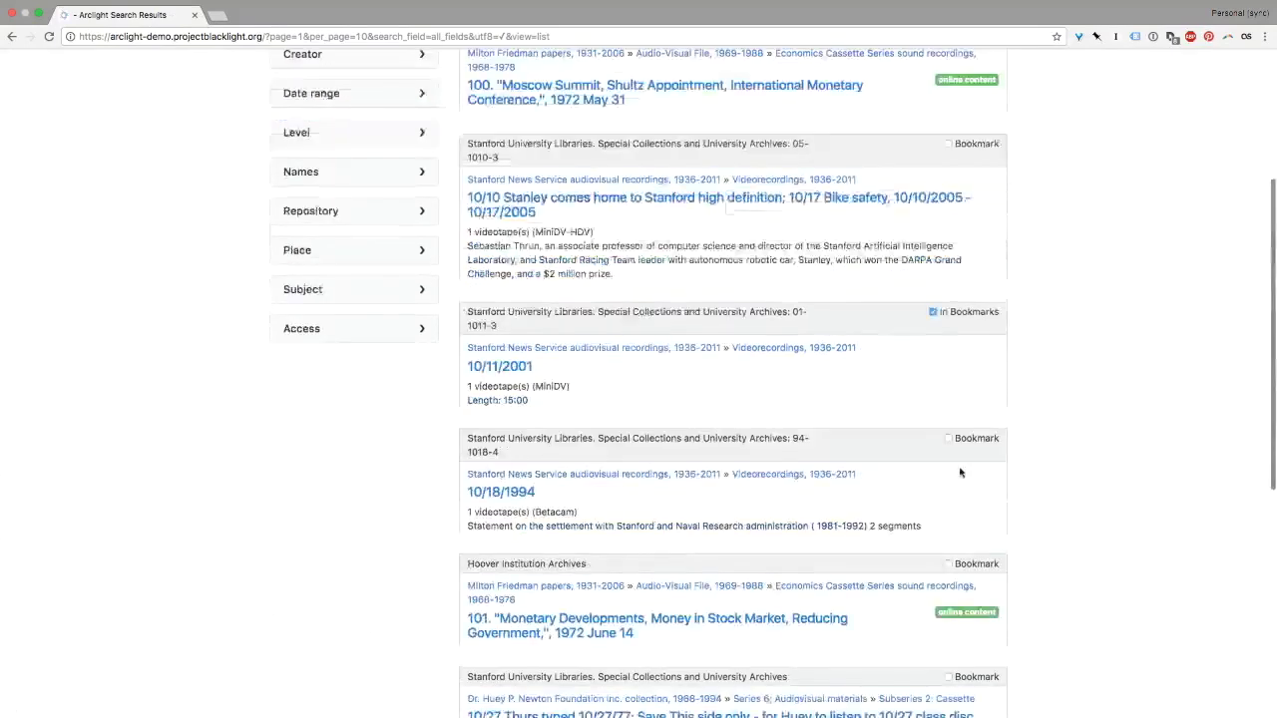
{"action": "left_click", "coordinate": [956, 490]}
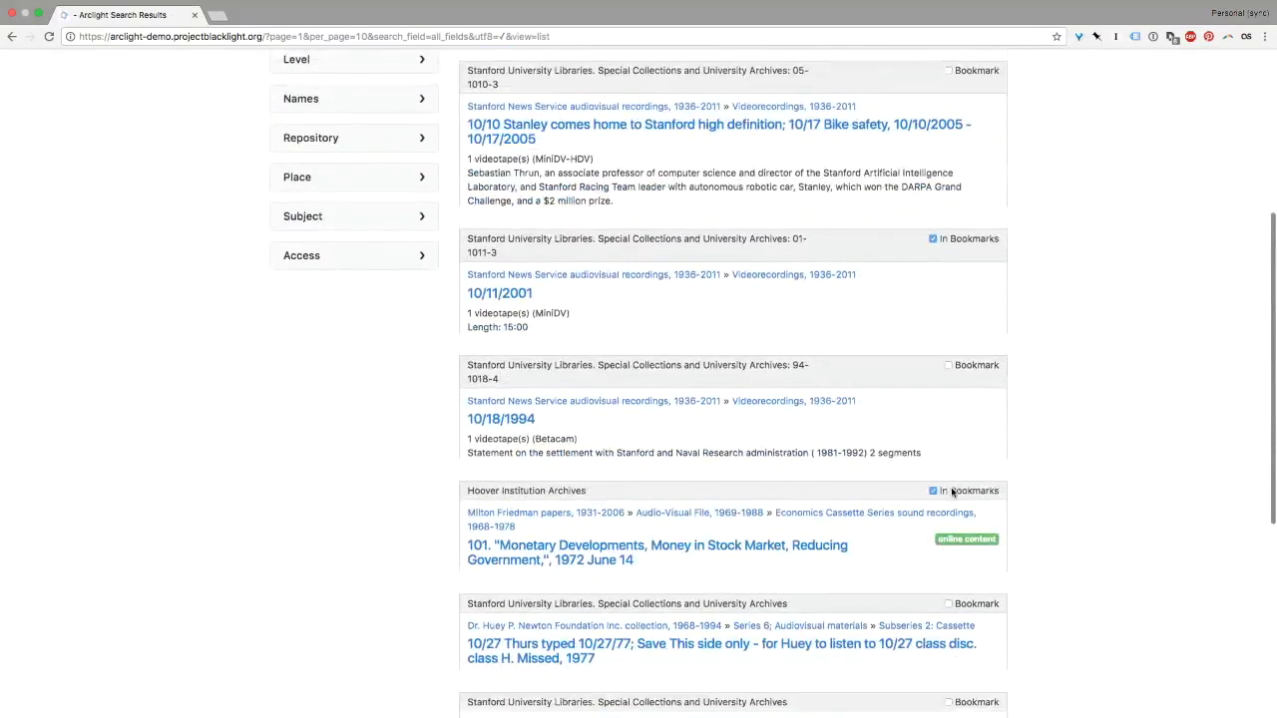
{"action": "scroll", "coordinate": [953, 490], "scroll_direction": "up", "scroll_amount": 5}
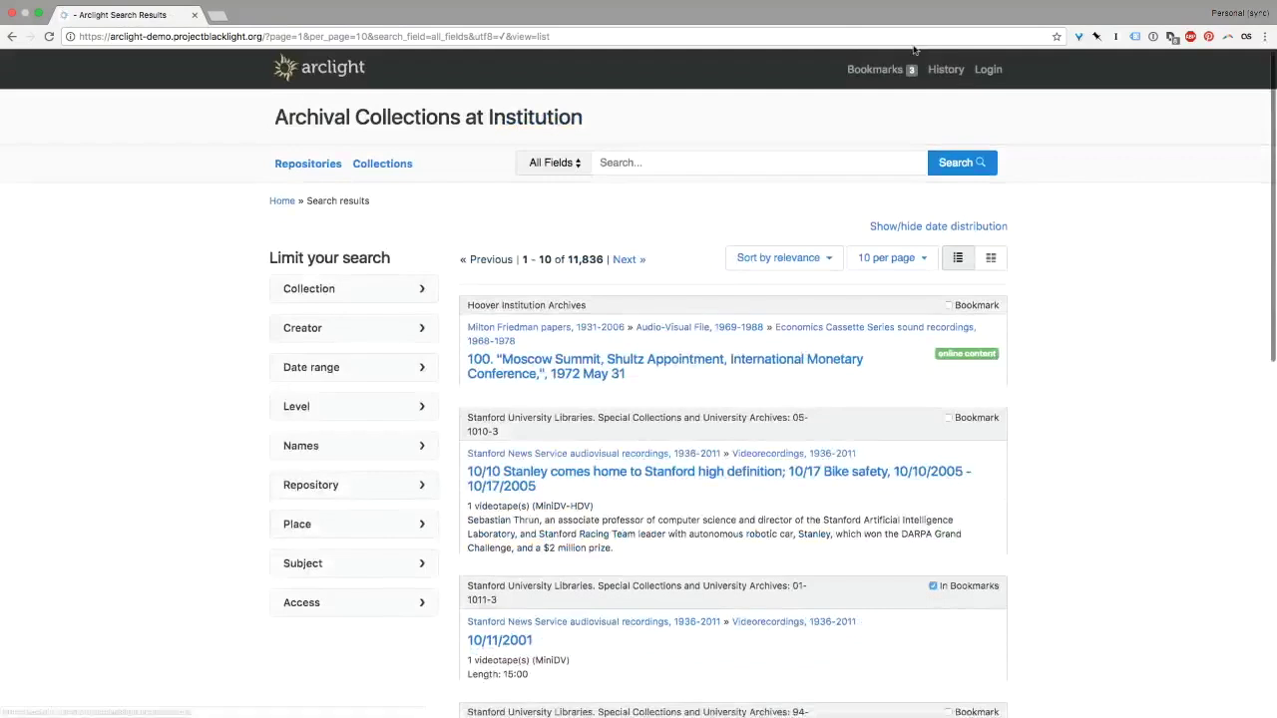
{"action": "left_click", "coordinate": [898, 69]}
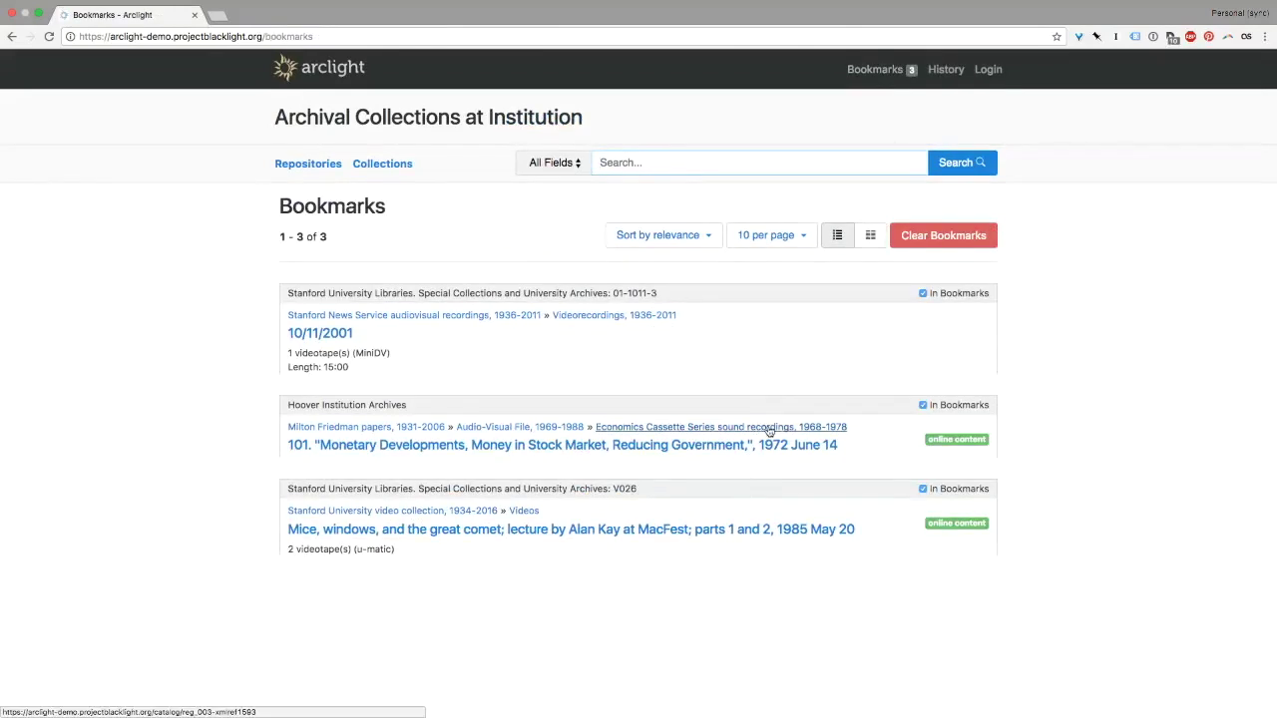
- Open the Alpha Omega Alpha Archives, 1894-1992, review its overview, and display its online content
{"action": "left_click", "coordinate": [649, 314]}
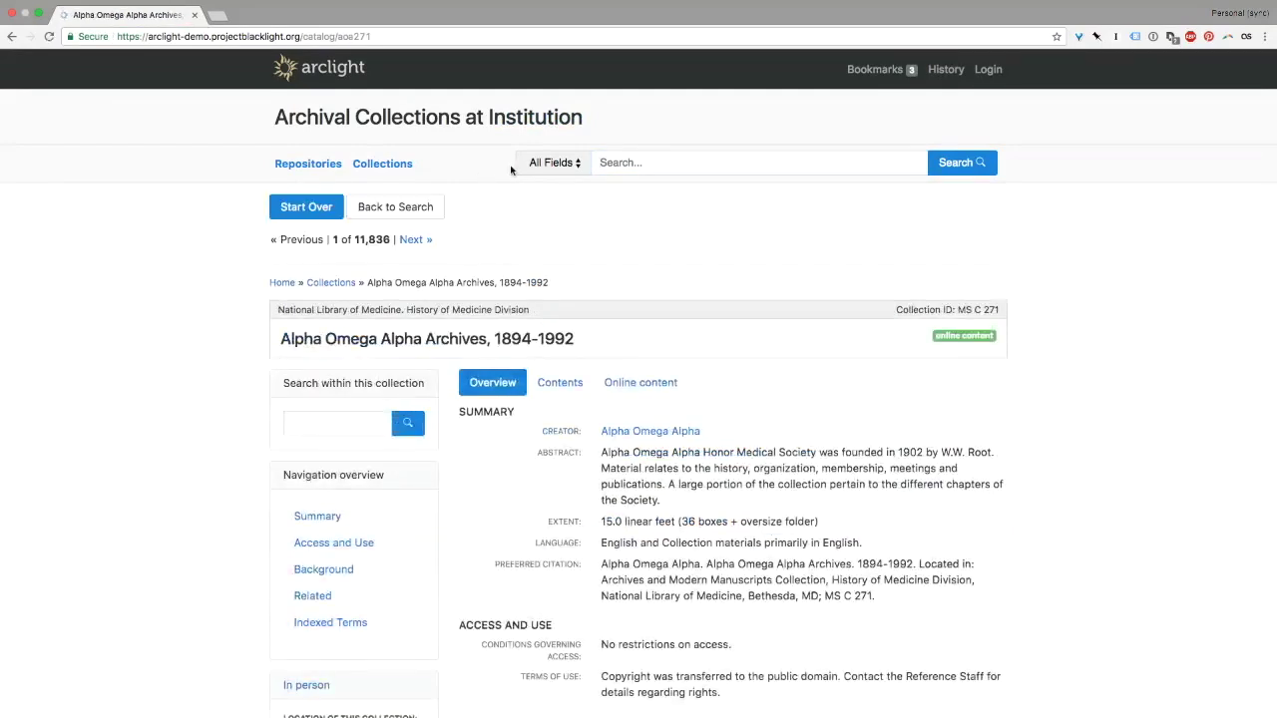
{"action": "scroll", "coordinate": [511, 170], "scroll_direction": "down", "scroll_amount": 2}
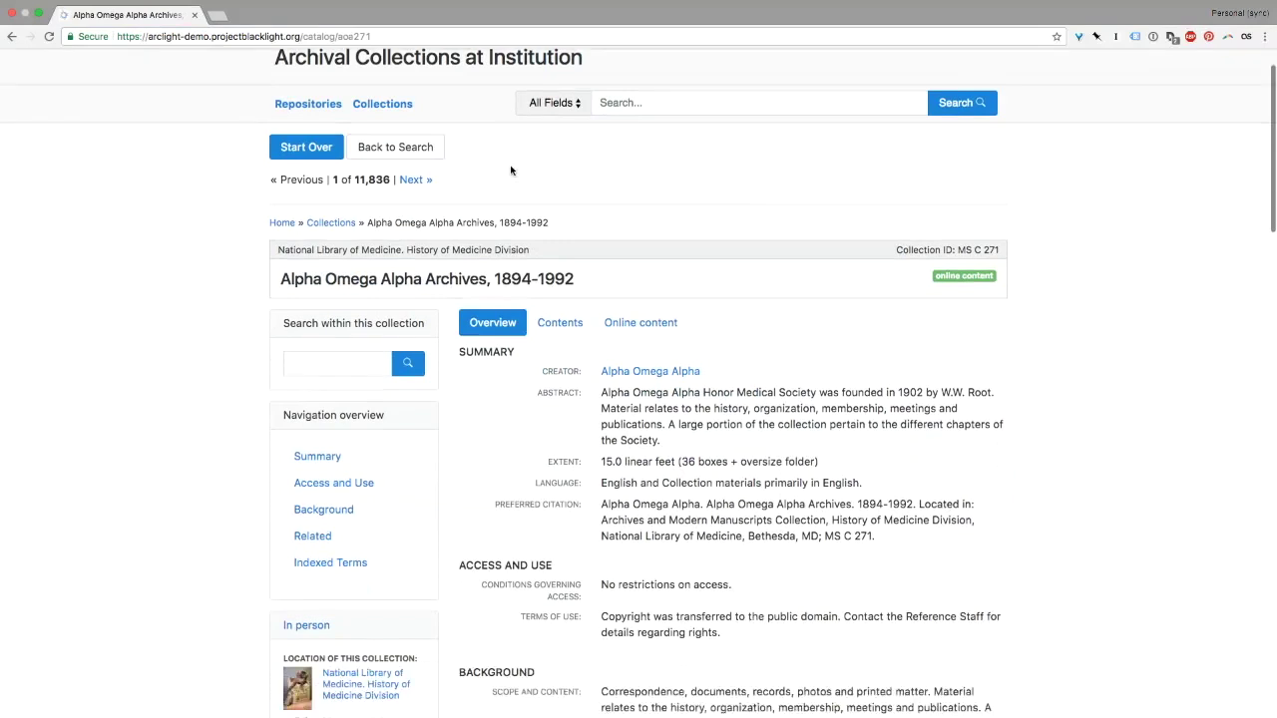
{"action": "scroll", "coordinate": [512, 170], "scroll_direction": "down", "scroll_amount": 1}
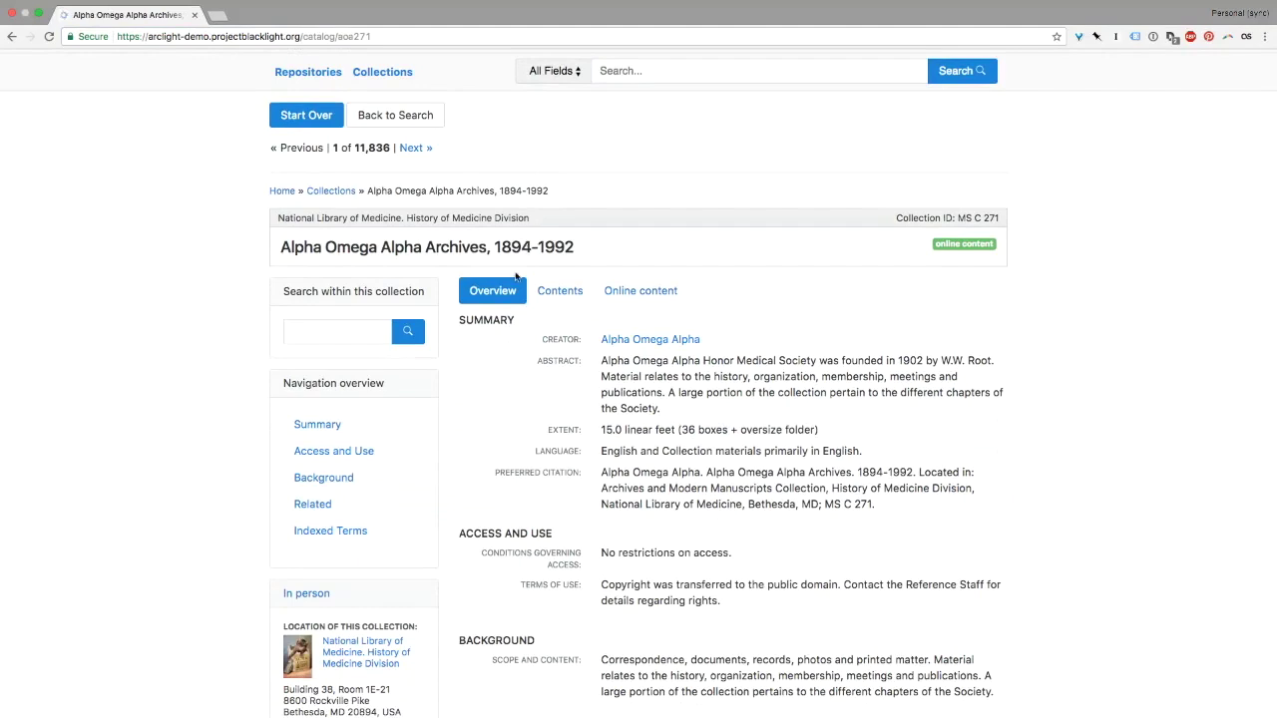
{"action": "scroll", "coordinate": [488, 375], "scroll_direction": "down", "scroll_amount": 1}
{"action": "left_click", "coordinate": [617, 285]}
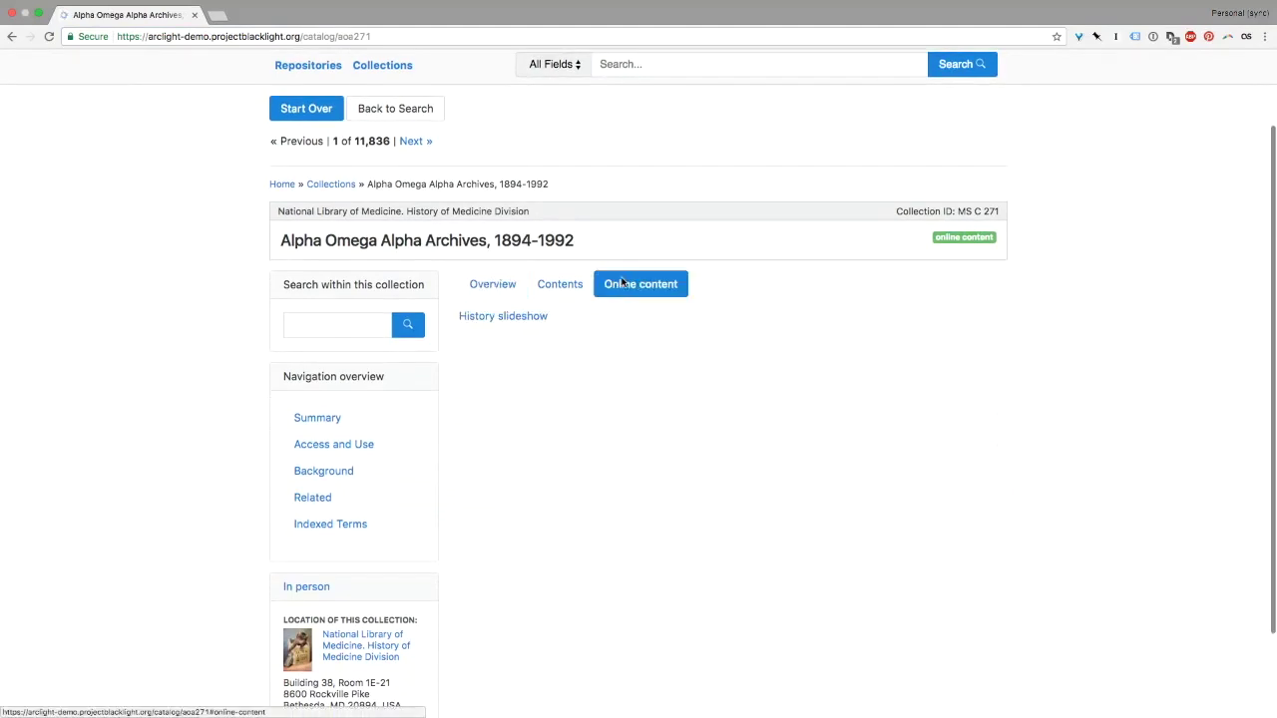
- Display the collection's contents and expand Series I: Administrative Records, 1902-1976, to list its folders
{"action": "left_click", "coordinate": [558, 279]}
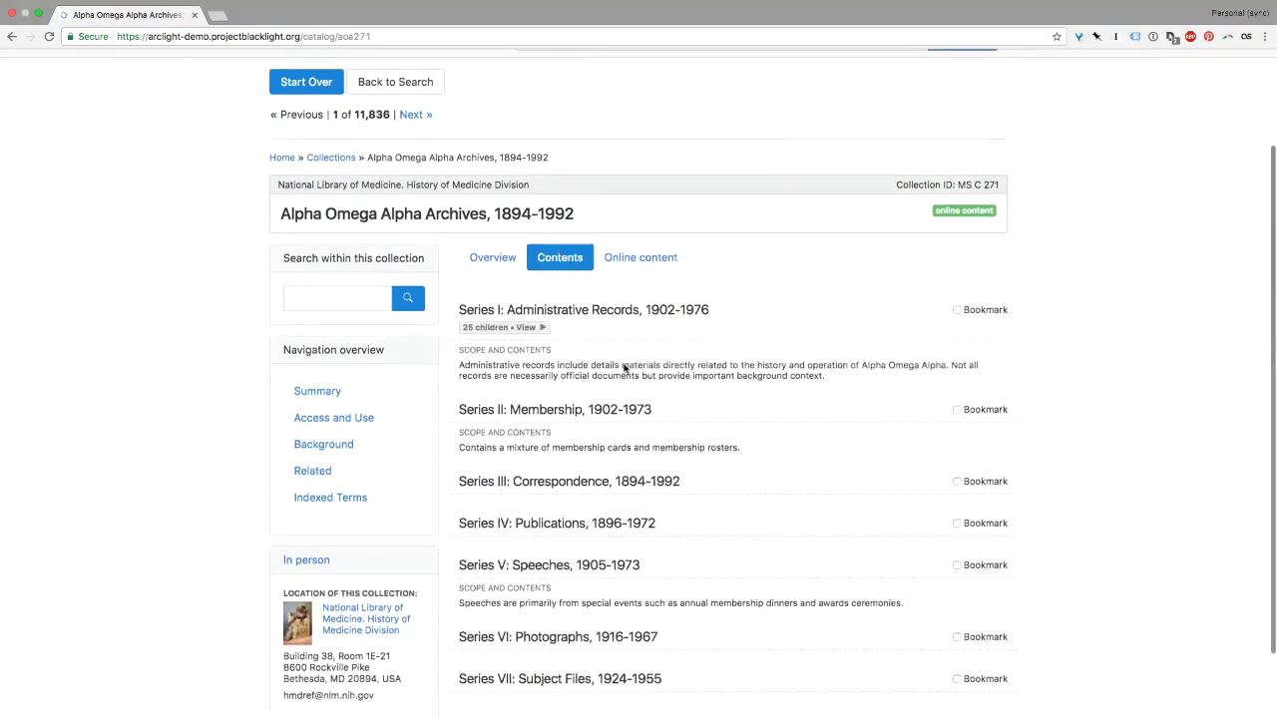
{"action": "scroll", "coordinate": [625, 368], "scroll_direction": "down", "scroll_amount": 1}
{"action": "left_click", "coordinate": [534, 318]}
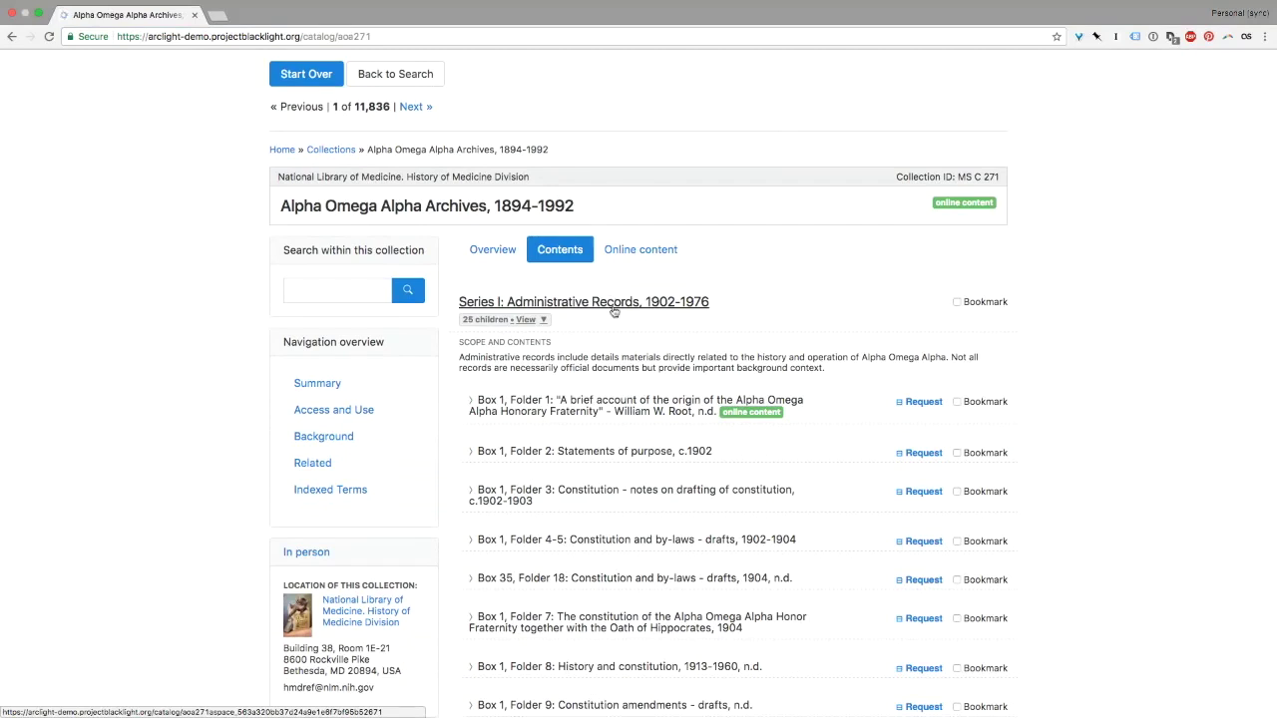
{"action": "scroll", "coordinate": [693, 404], "scroll_direction": "down", "scroll_amount": 2}
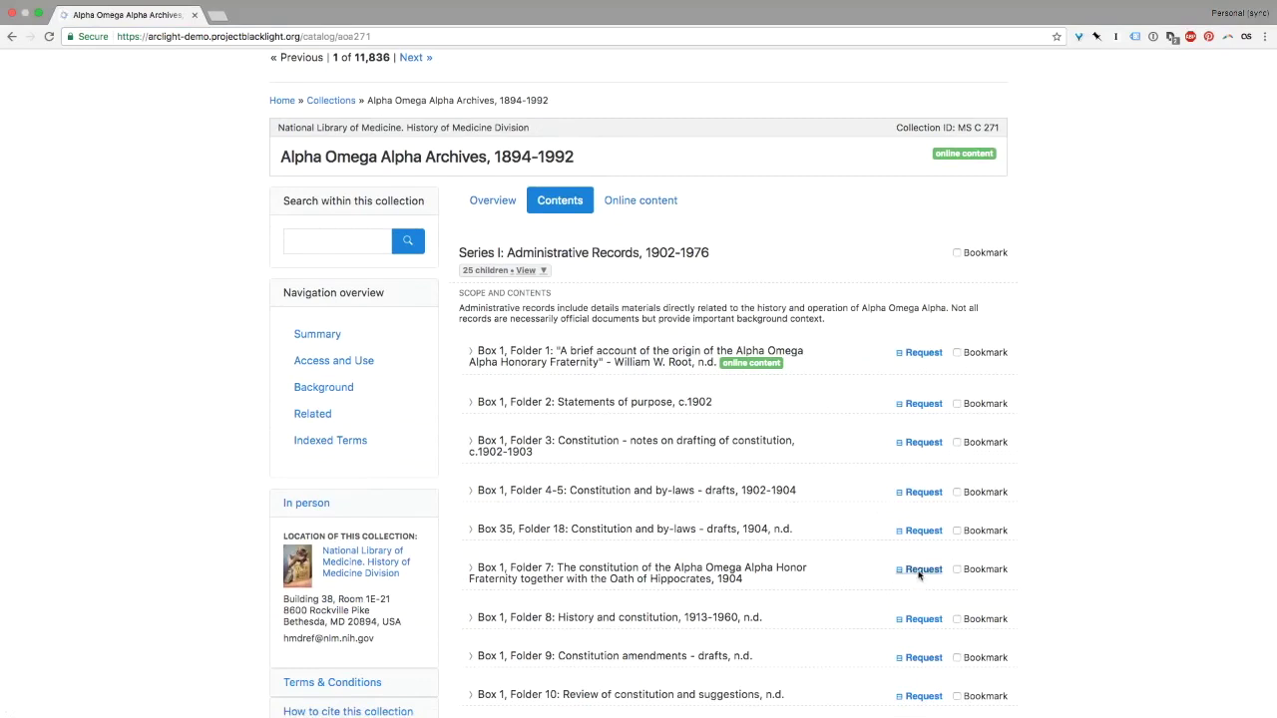
- Open the Box 1, Folder 7 constitution record in a separate browser tab, view it, and return to the collection contents
{"action": "left_click", "coordinate": [703, 579], "text": "super"}
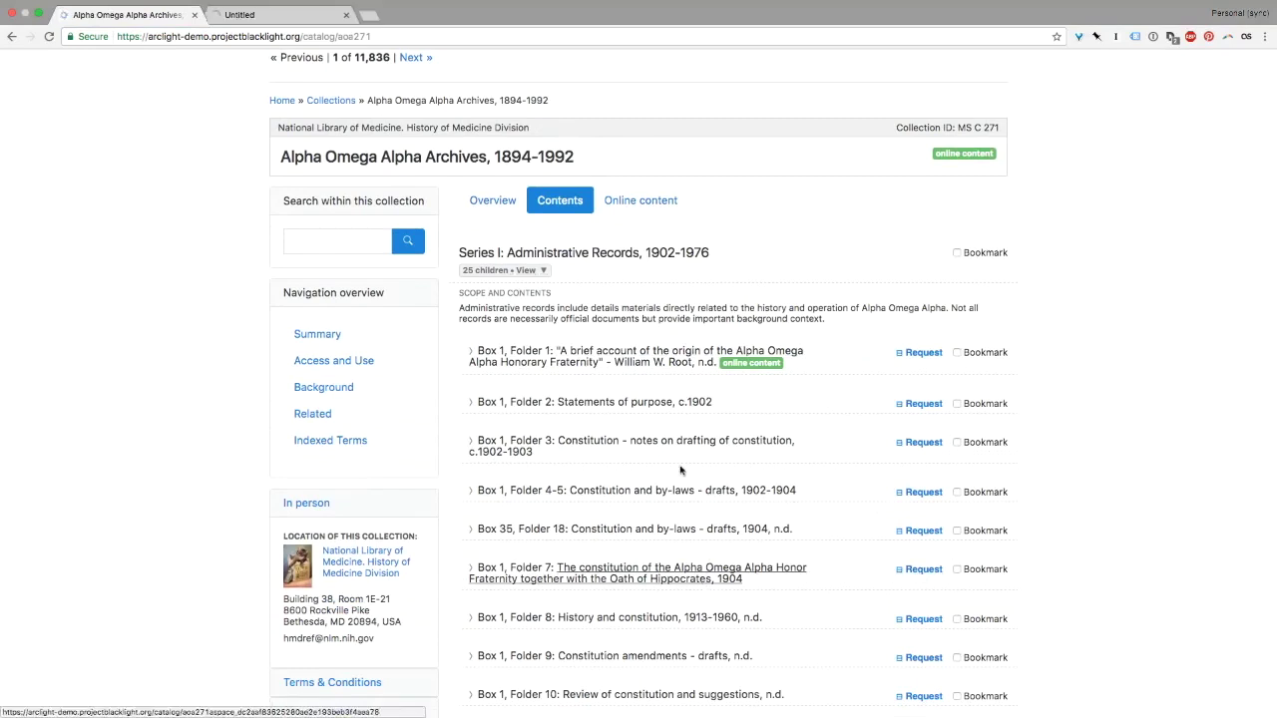
{"action": "left_click", "coordinate": [279, 23]}
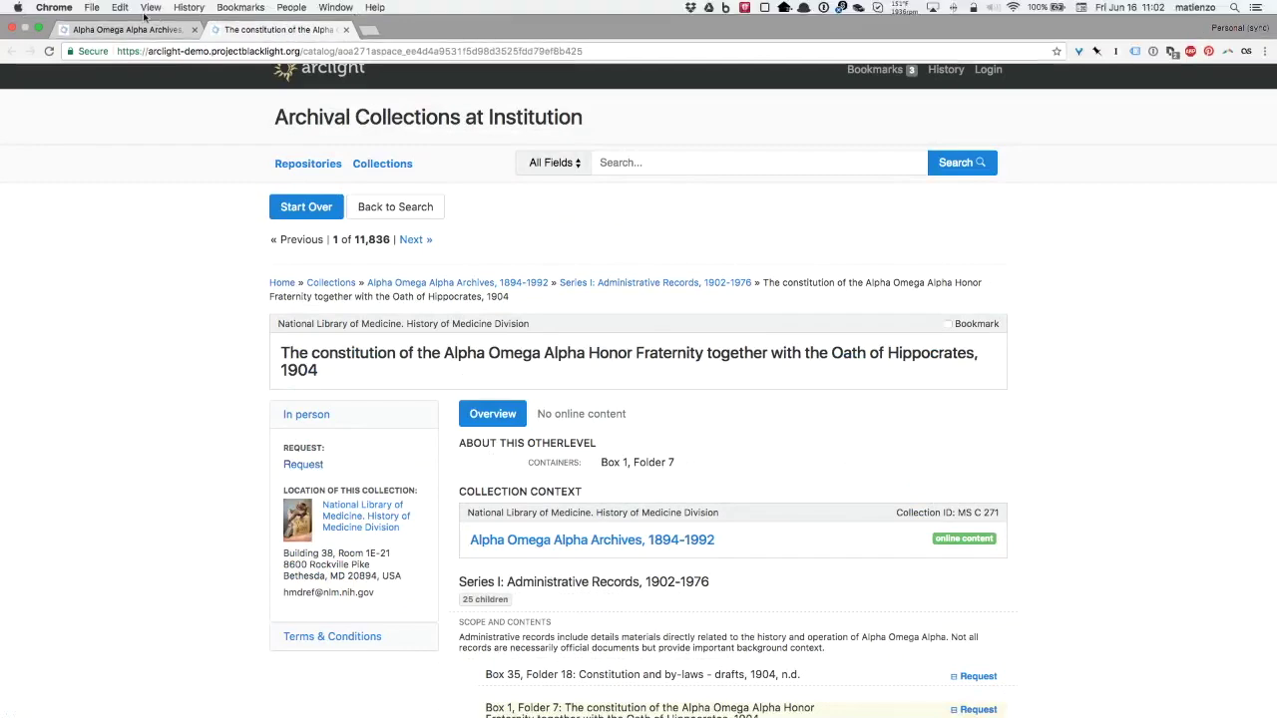
{"action": "left_click", "coordinate": [128, 18]}
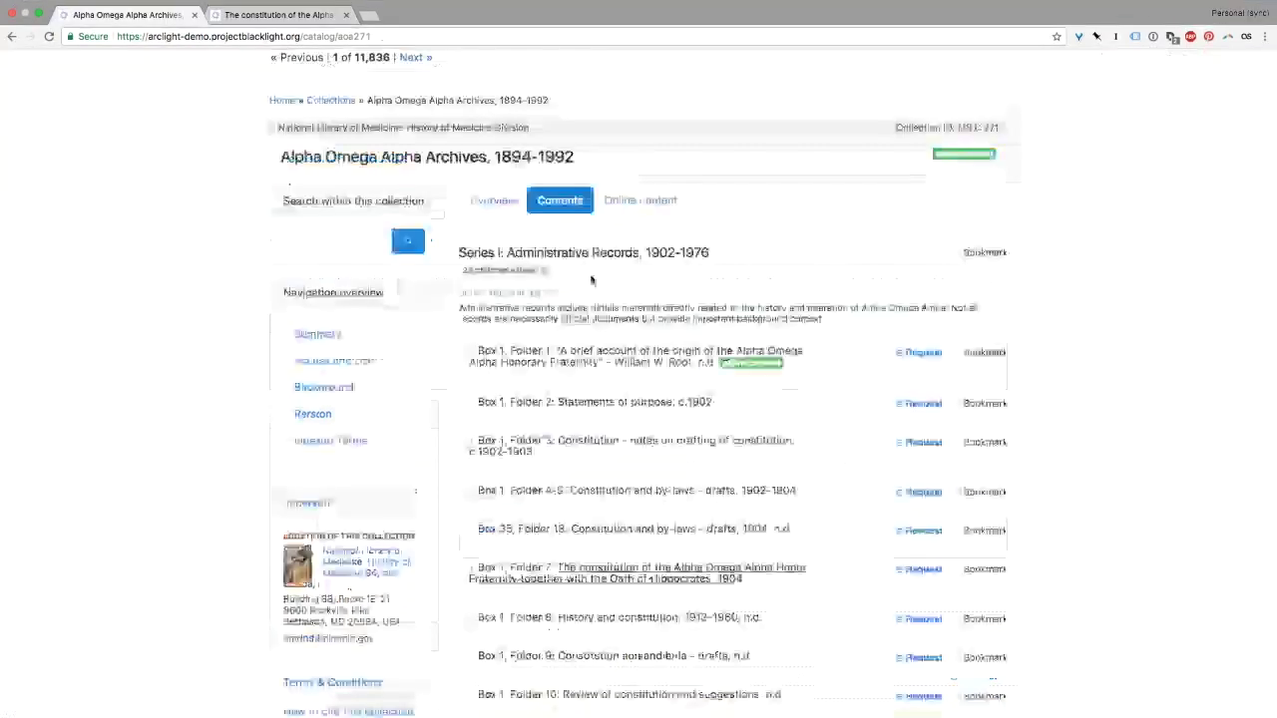
- Open the request form for Box 1, Folder 7 and review its fields from document URL through container information, visit date and contact details
{"action": "left_click", "coordinate": [918, 571]}
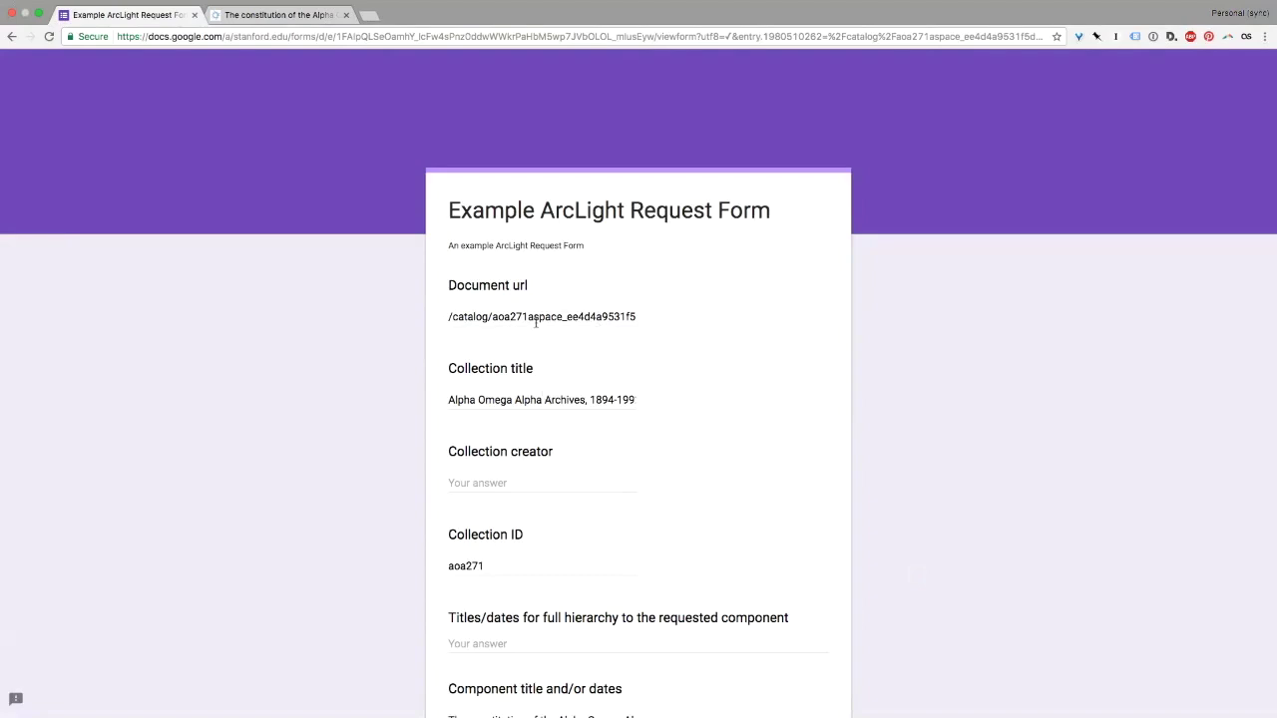
{"action": "left_click", "coordinate": [486, 317]}
{"action": "left_click", "coordinate": [550, 404]}
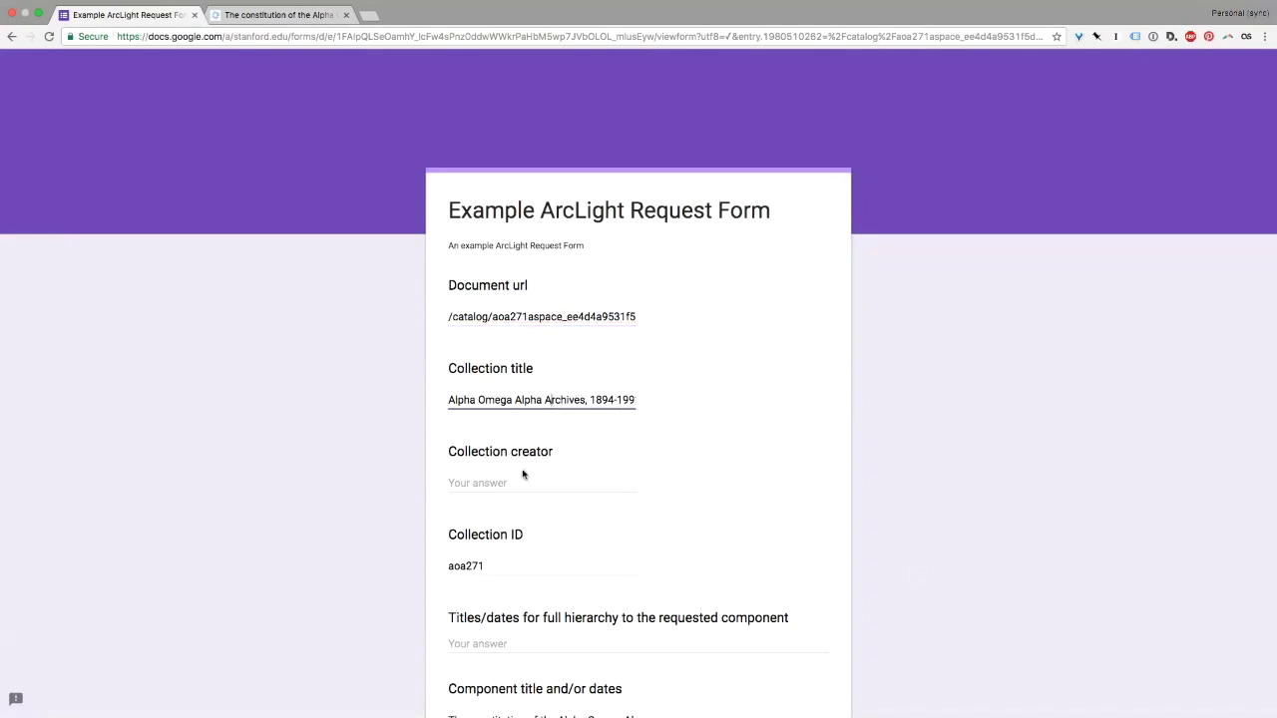
{"action": "scroll", "coordinate": [511, 579], "scroll_direction": "down", "scroll_amount": 2}
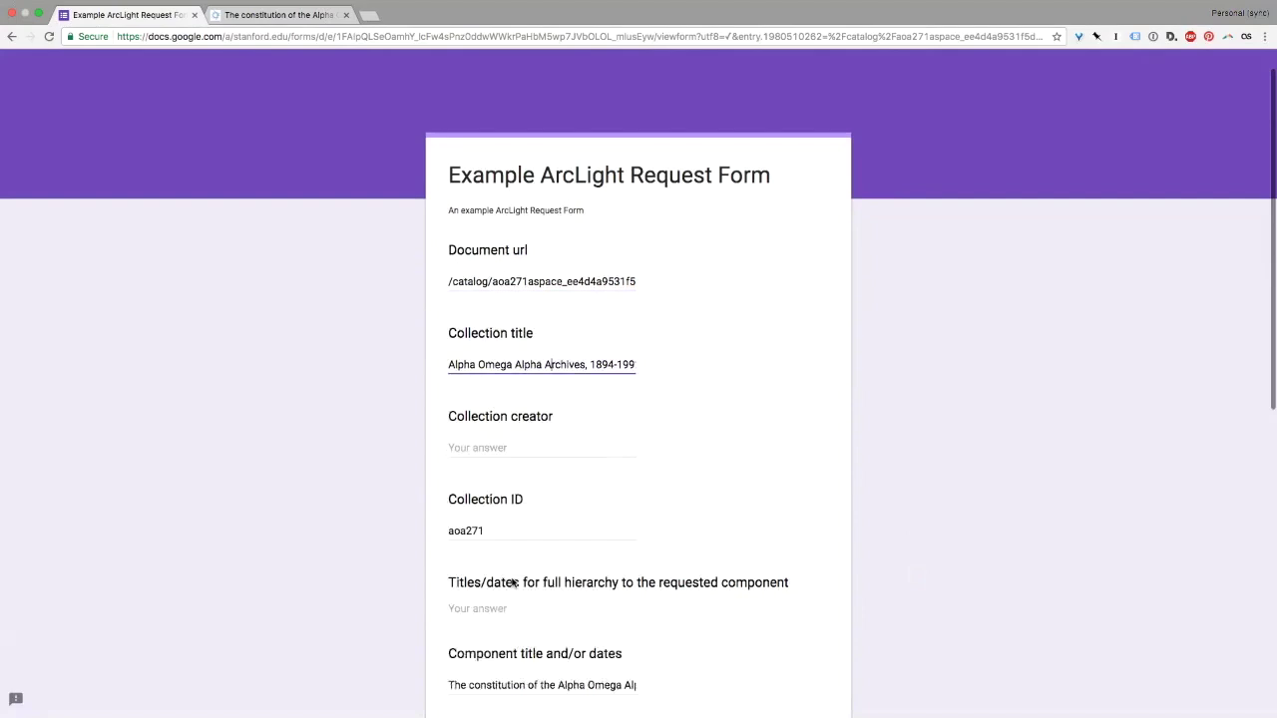
{"action": "scroll", "coordinate": [506, 565], "scroll_direction": "down", "scroll_amount": 2}
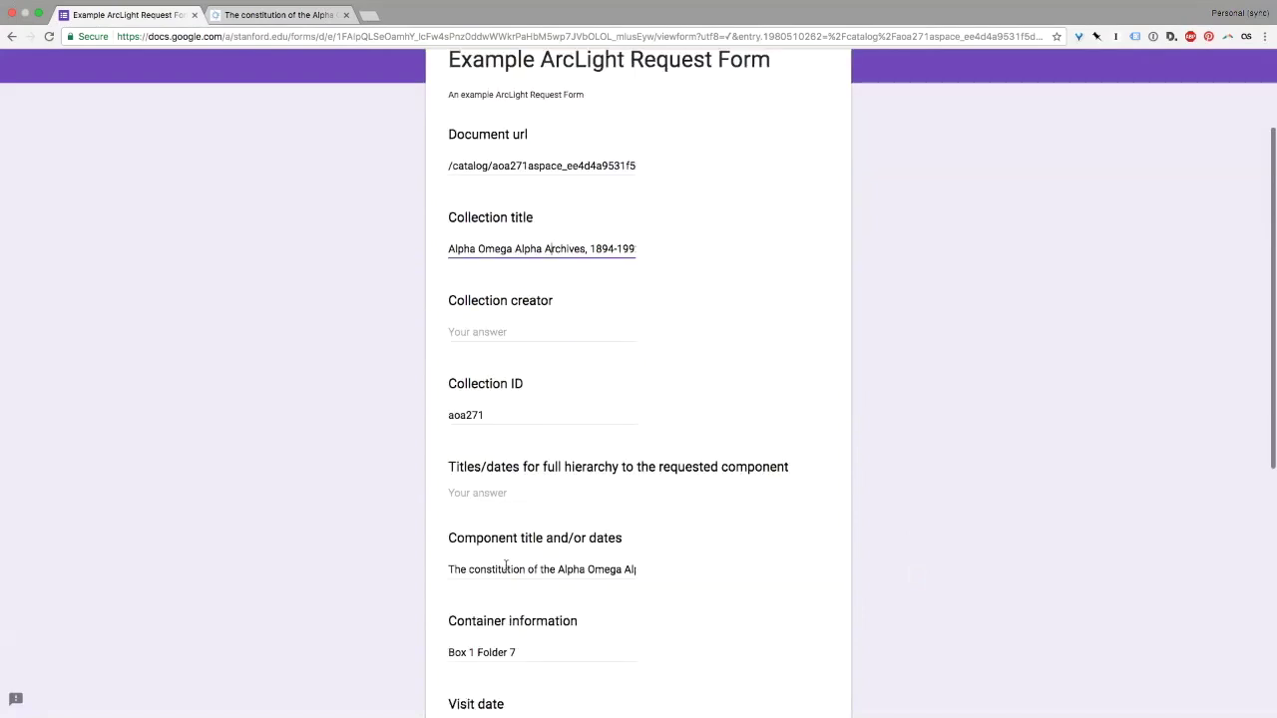
{"action": "scroll", "coordinate": [506, 565], "scroll_direction": "down", "scroll_amount": 2}
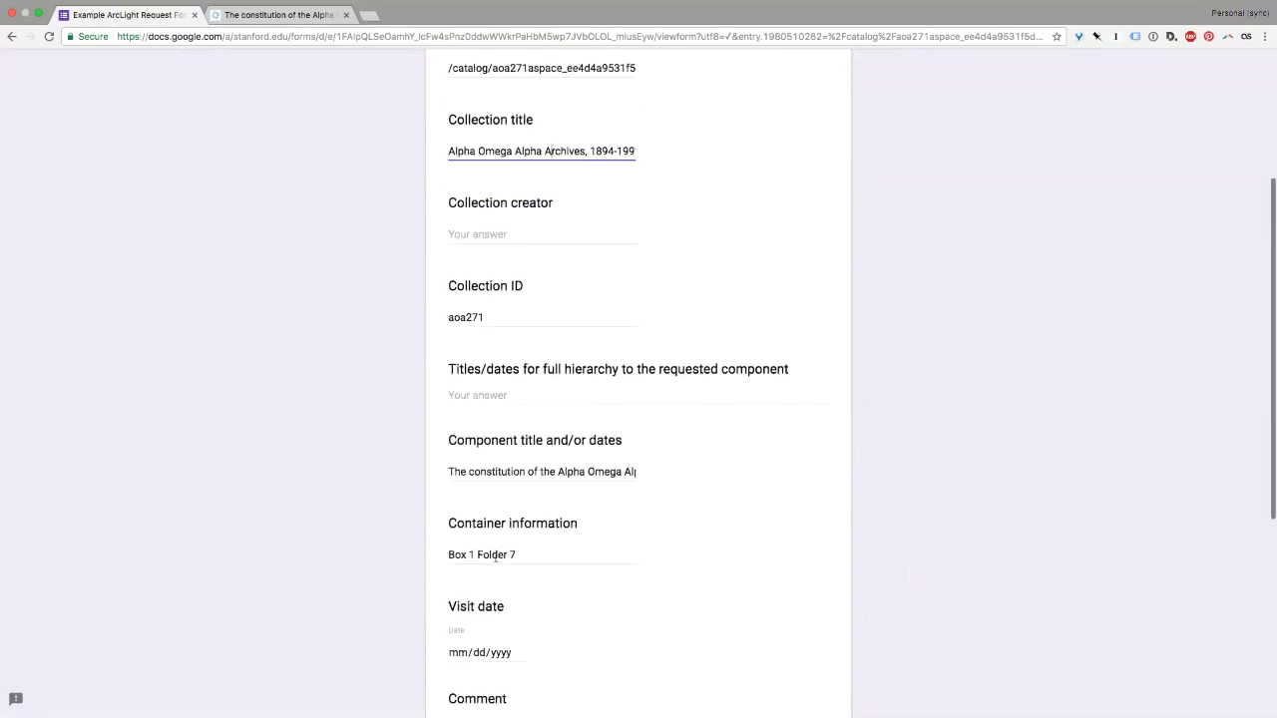
{"action": "scroll", "coordinate": [495, 557], "scroll_direction": "down", "scroll_amount": 3}
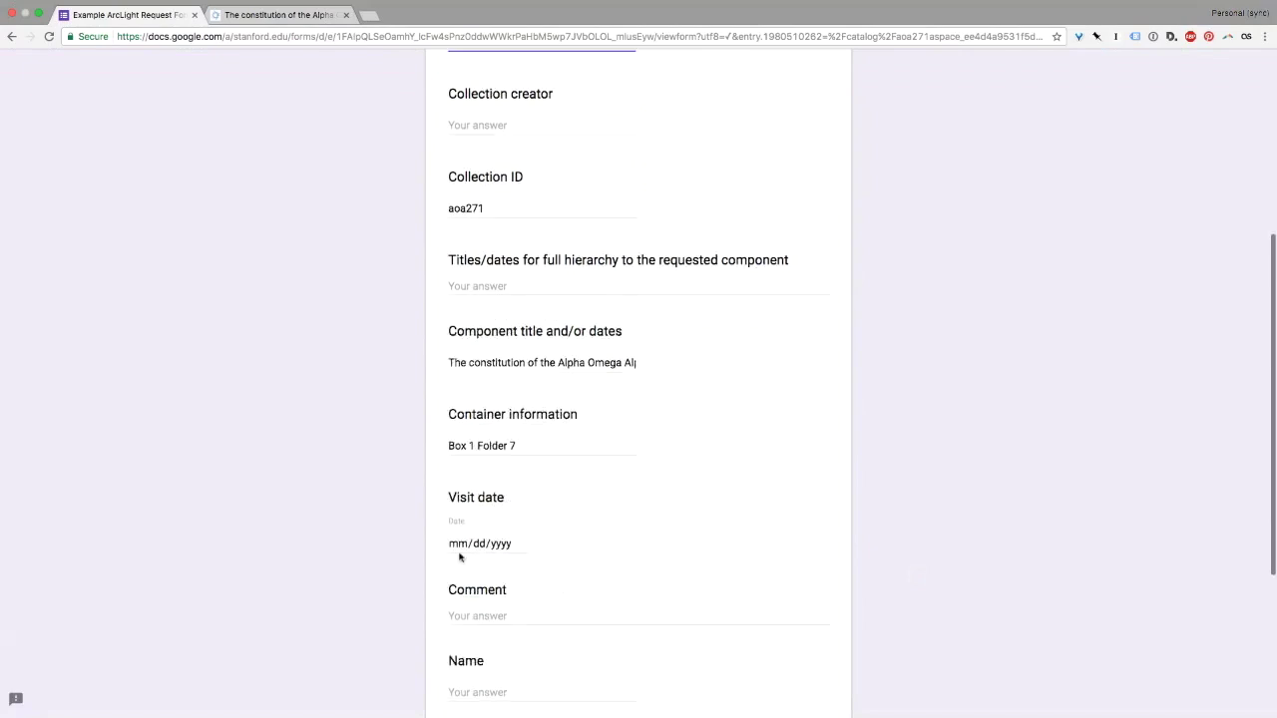
{"action": "scroll", "coordinate": [460, 557], "scroll_direction": "down", "scroll_amount": 1}
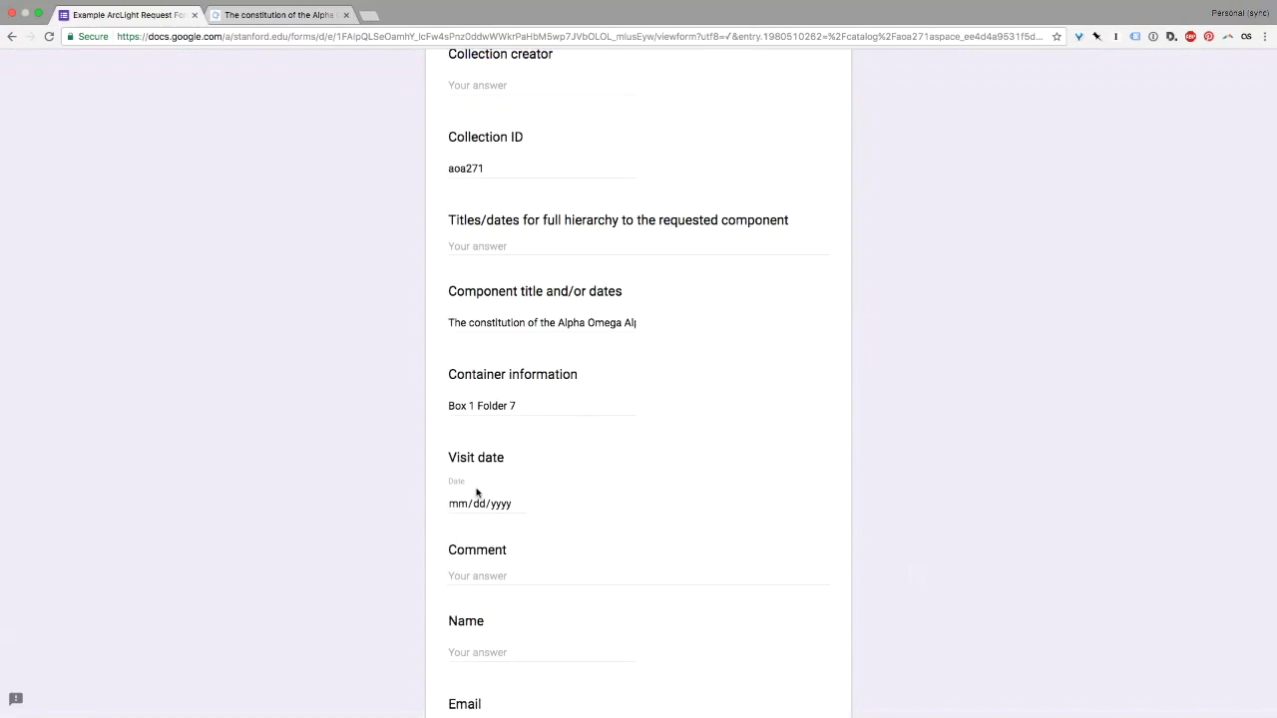
{"action": "scroll", "coordinate": [476, 492], "scroll_direction": "down", "scroll_amount": 1}
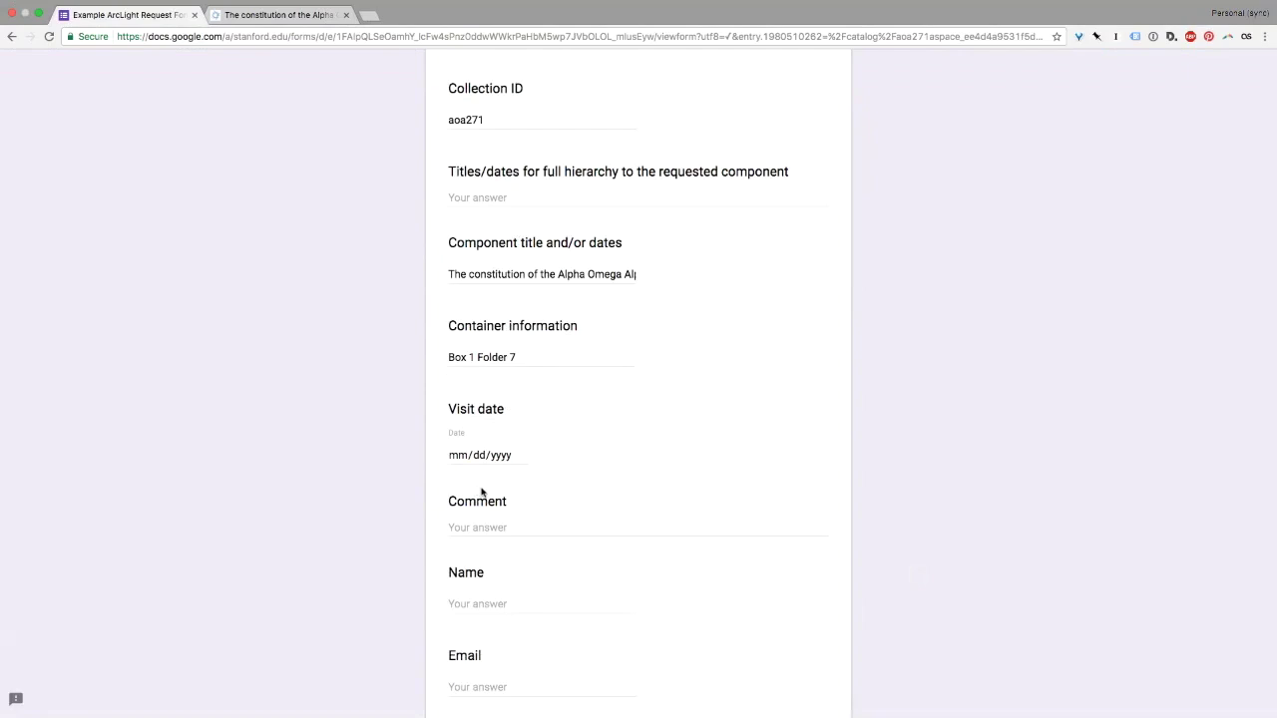
{"action": "scroll", "coordinate": [482, 486], "scroll_direction": "up", "scroll_amount": 1}
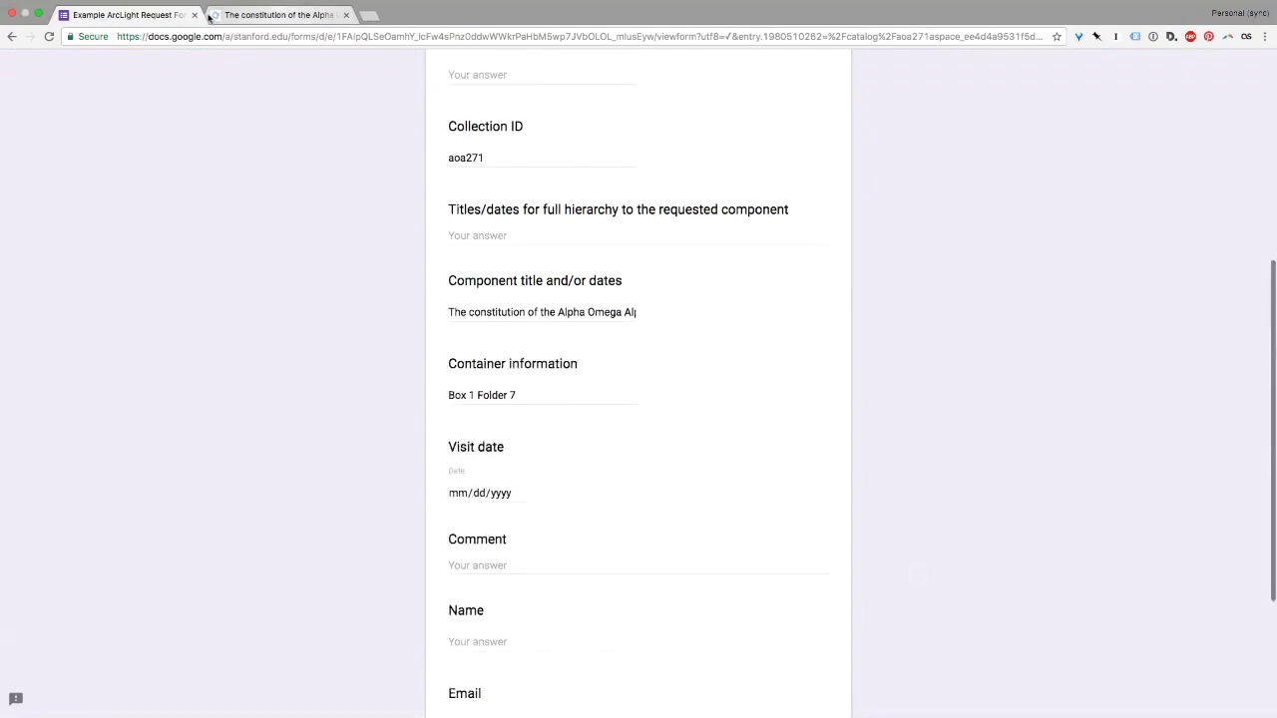